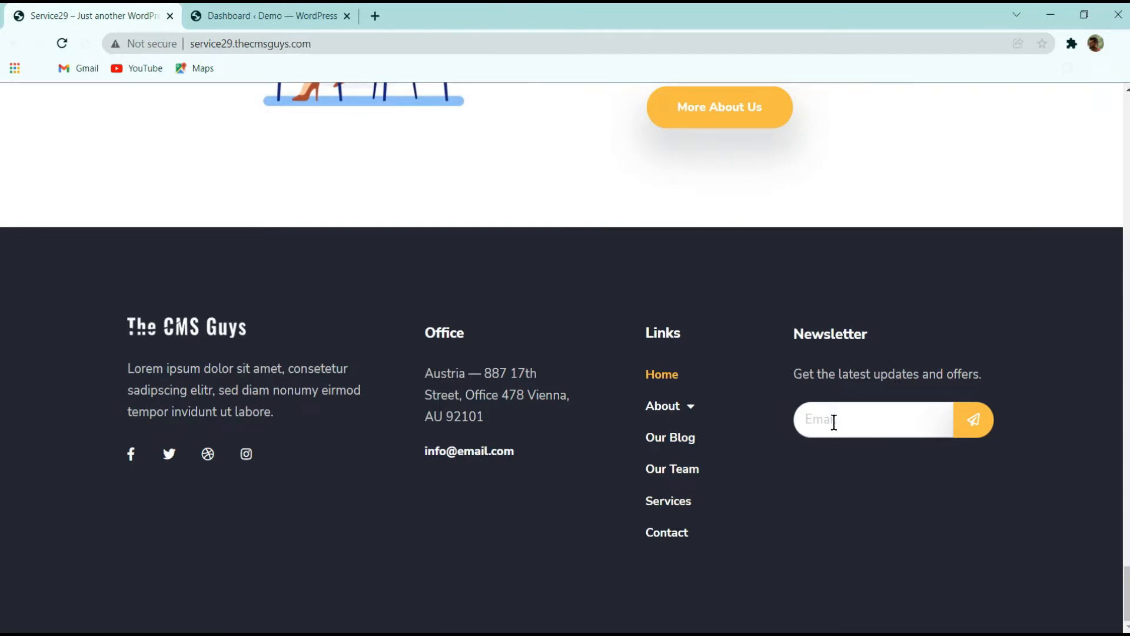
Open the ElementsKit page from the WordPress dashboard tab
click(810, 436)
click(262, 9)
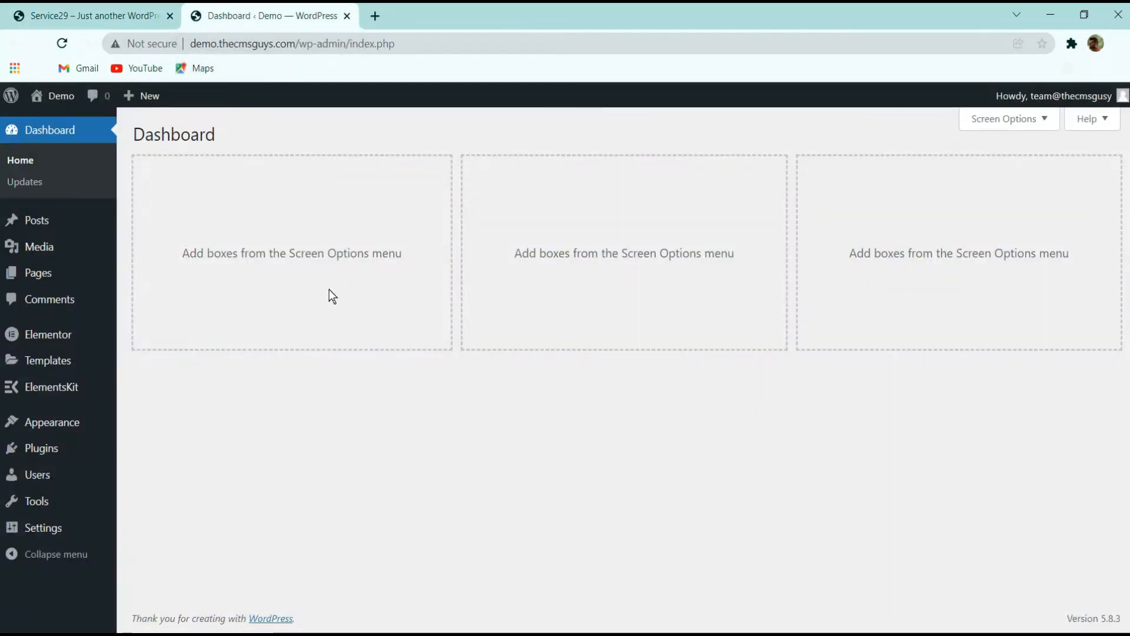
mouse_move(53, 388)
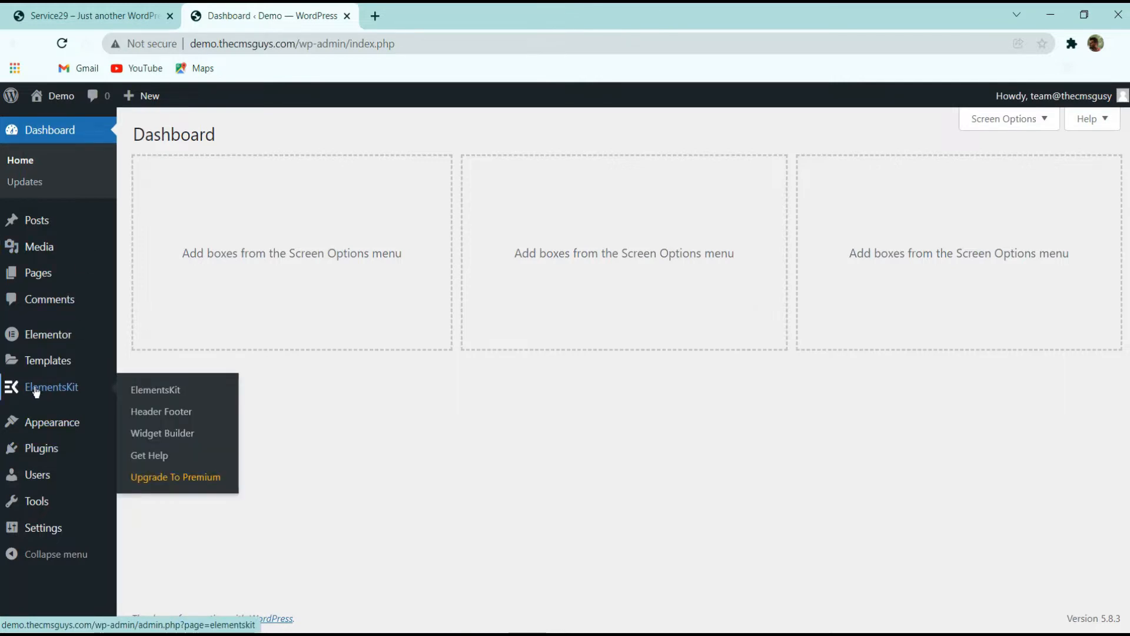
click(158, 419)
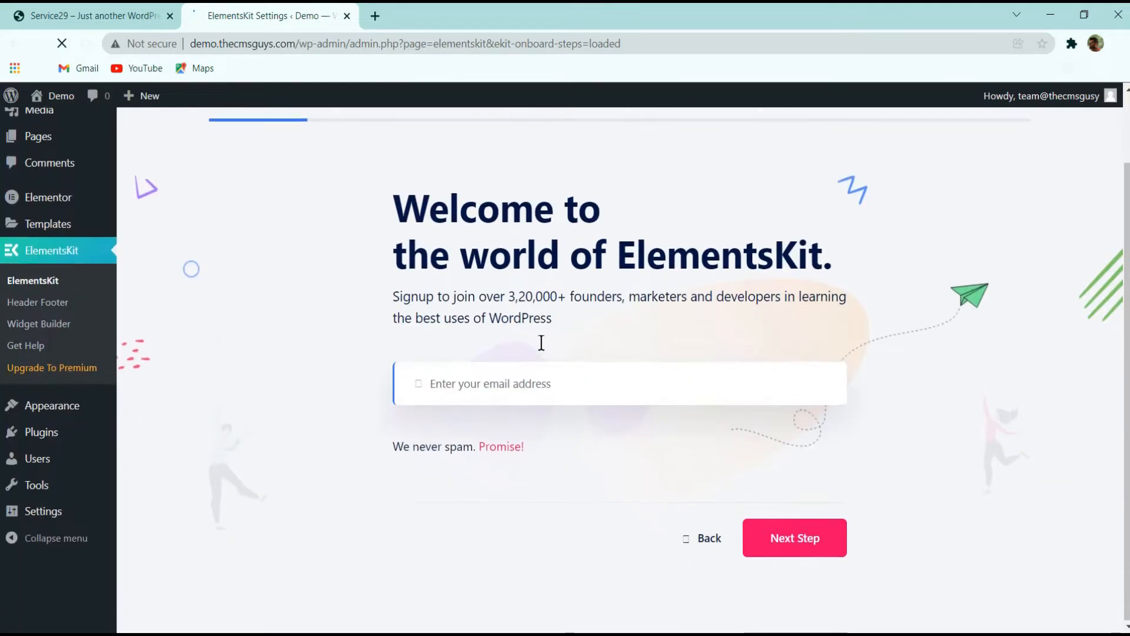
Skip through the ElementsKit onboarding wizard steps to reach the ElementsKit dashboard
scroll(657, 326, down, 2)
scroll(657, 328, up, 2)
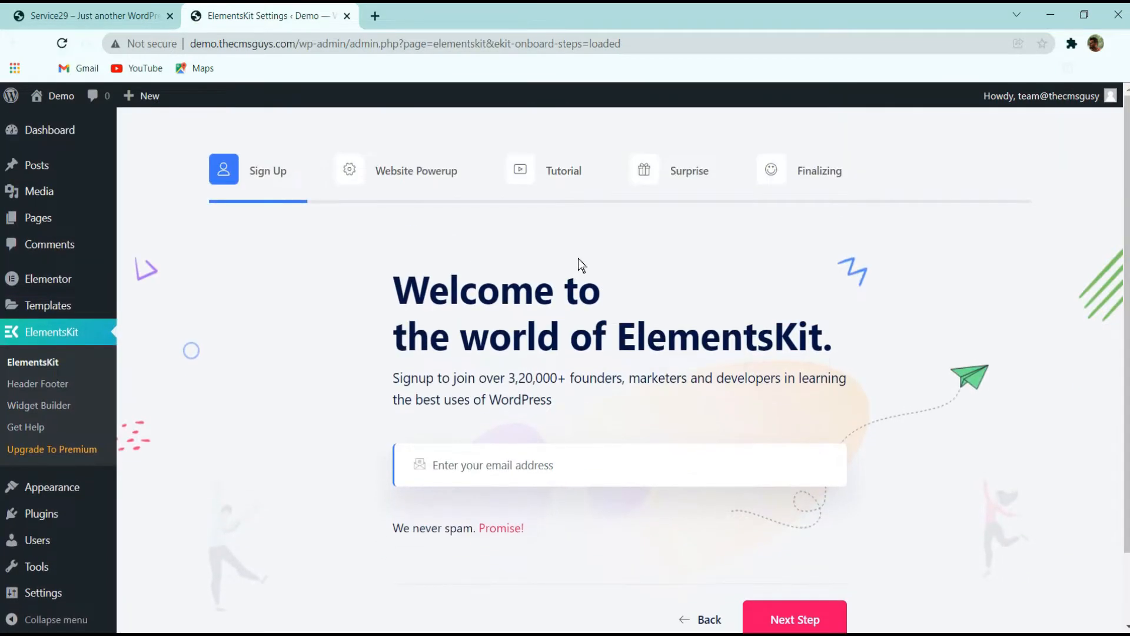
scroll(589, 299, down, 1)
scroll(468, 303, up, 1)
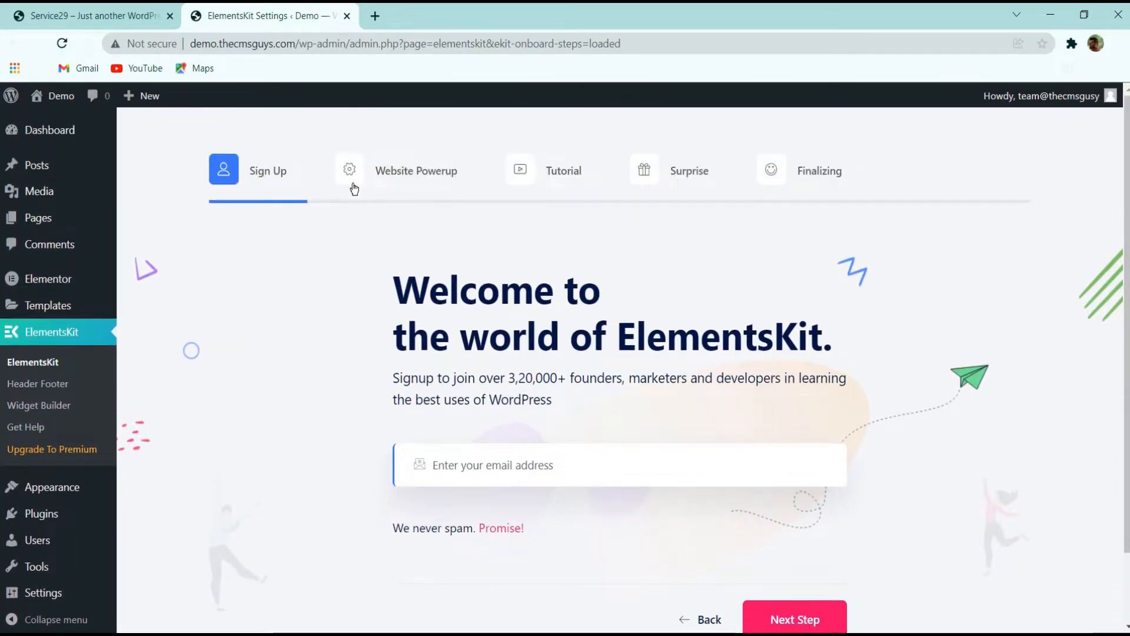
scroll(803, 494, down, 1)
click(802, 532)
scroll(822, 524, down, 5)
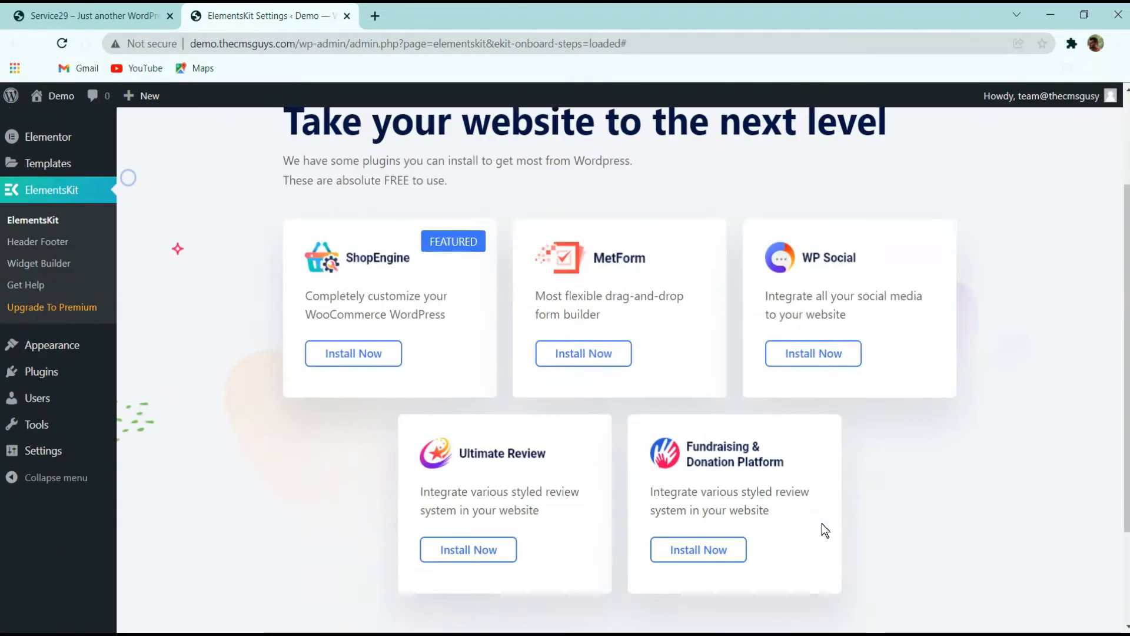
click(912, 531)
scroll(865, 503, down, 5)
click(902, 533)
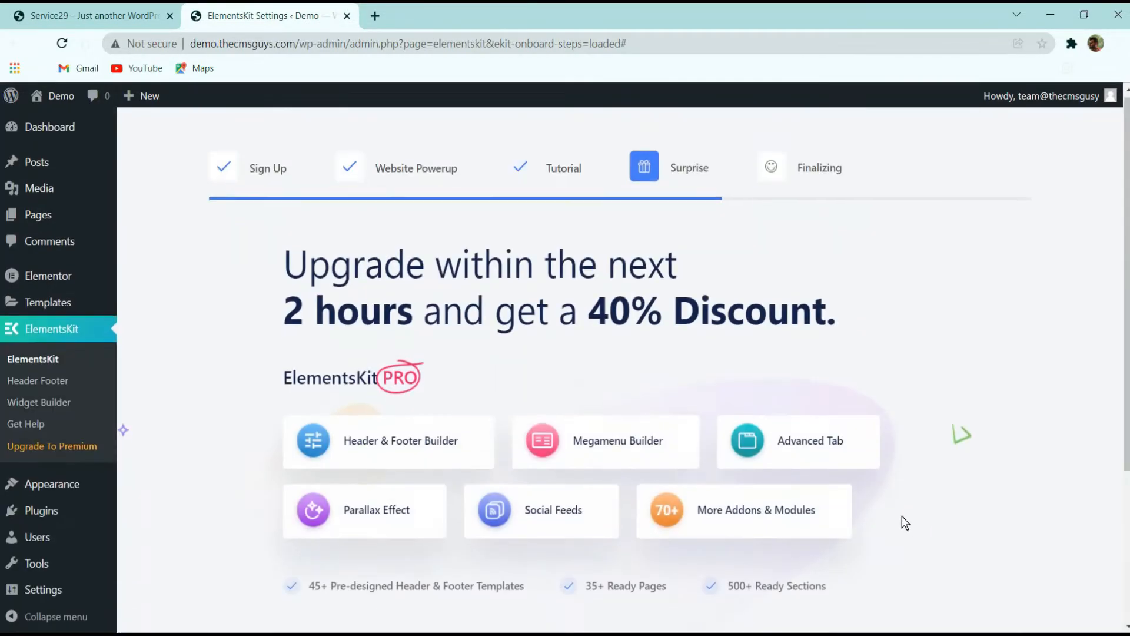
scroll(902, 518, down, 4)
click(900, 532)
scroll(894, 494, down, 1)
click(602, 509)
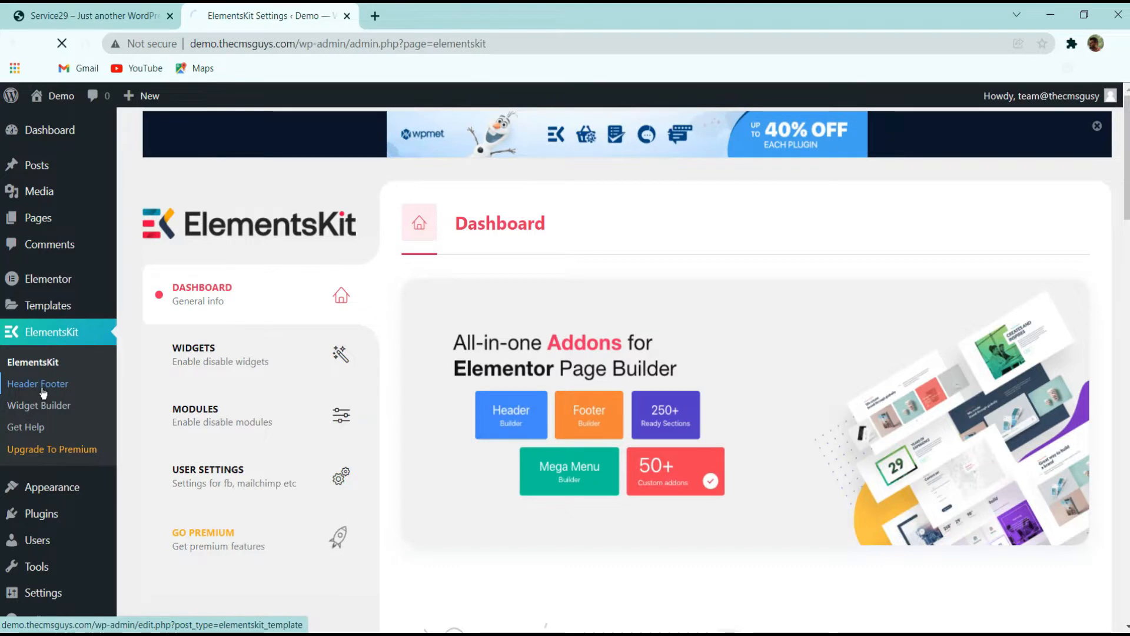
Start a new Header Footer template and title it Footer
click(43, 386)
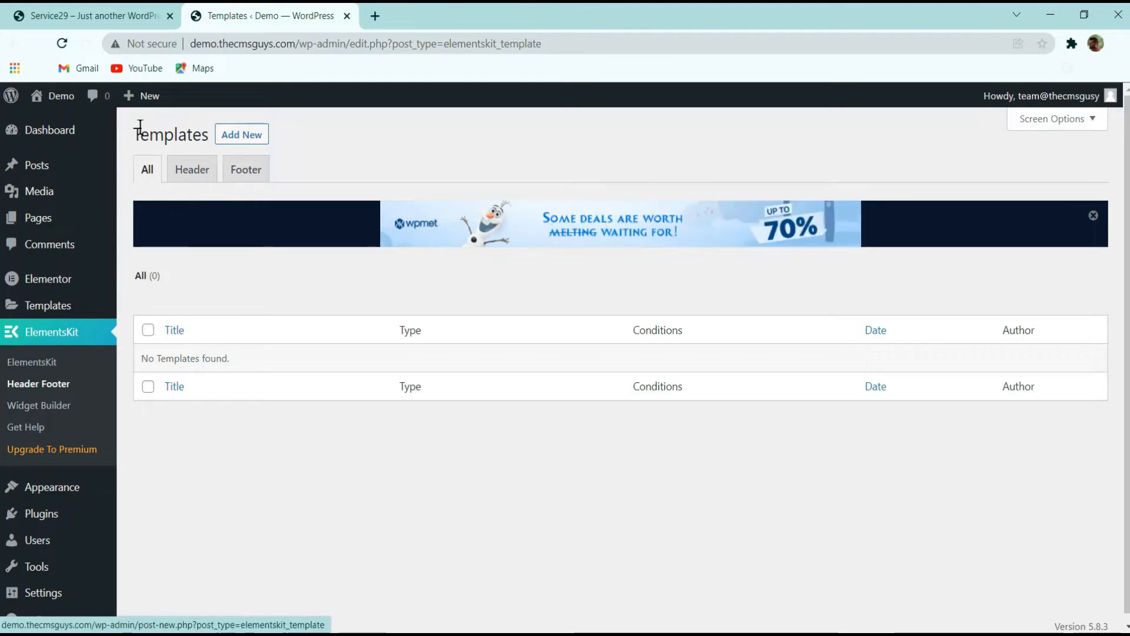
click(252, 135)
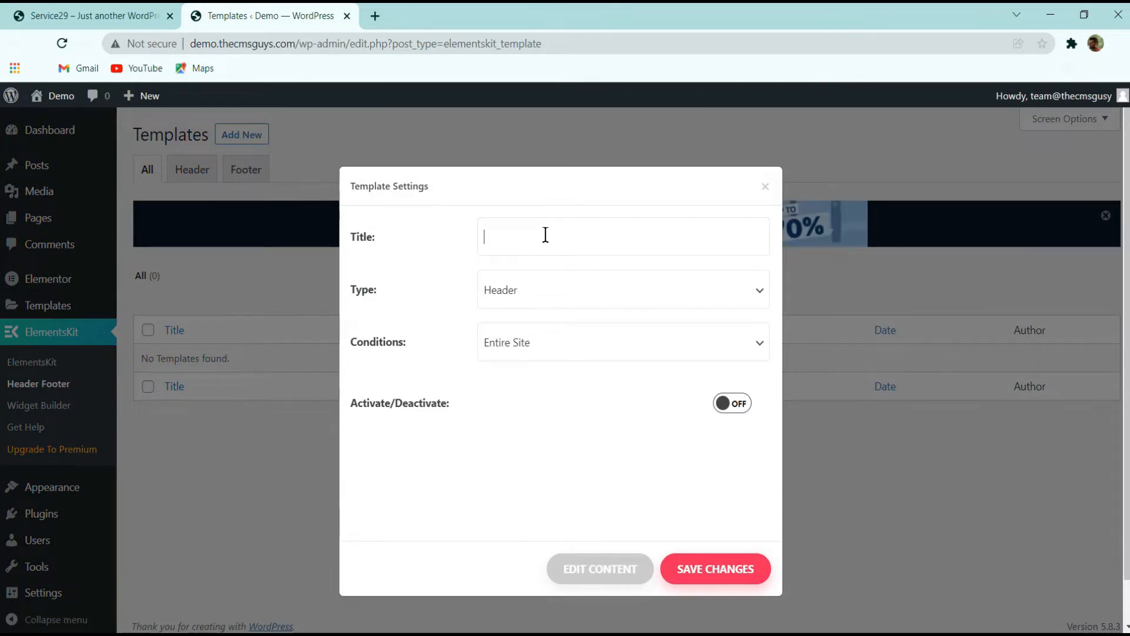
click(545, 233)
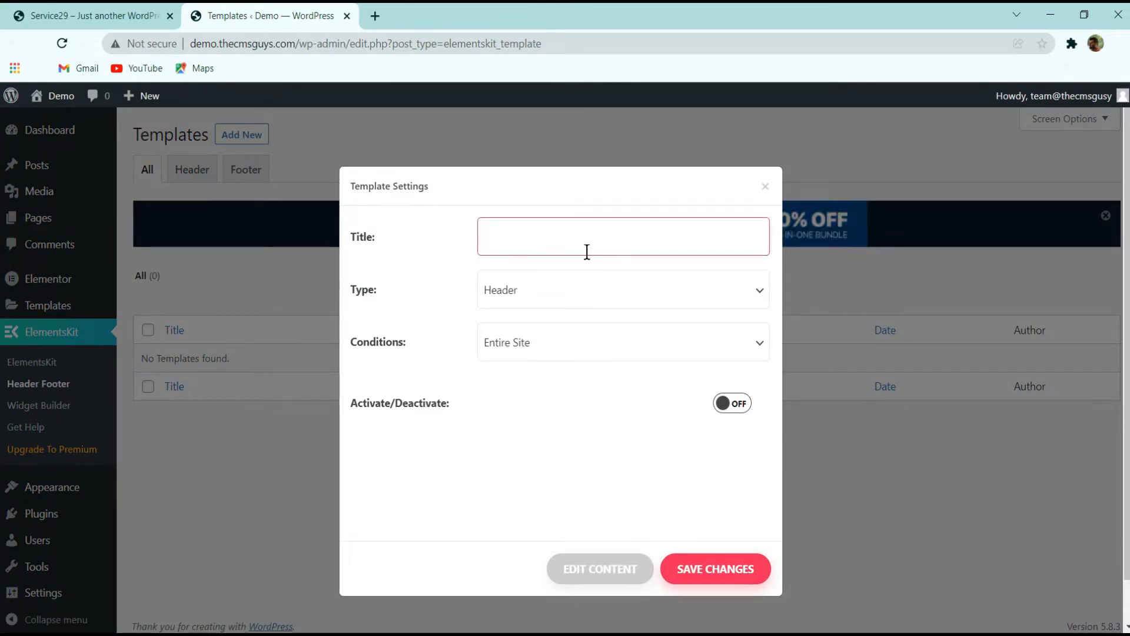
text(Foo)
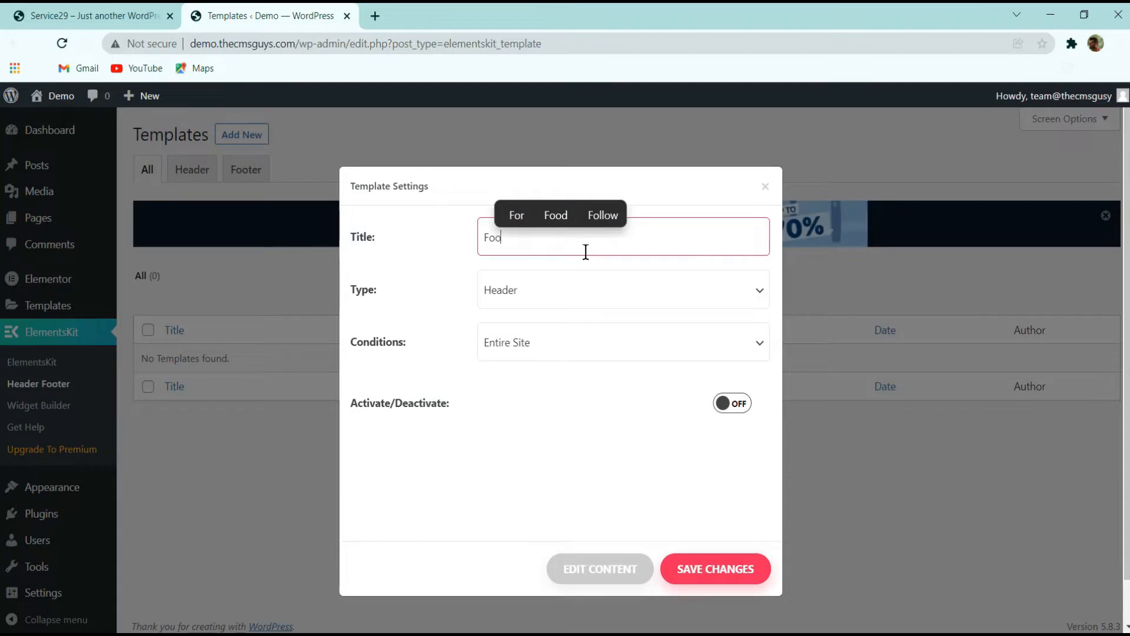
text(ter)
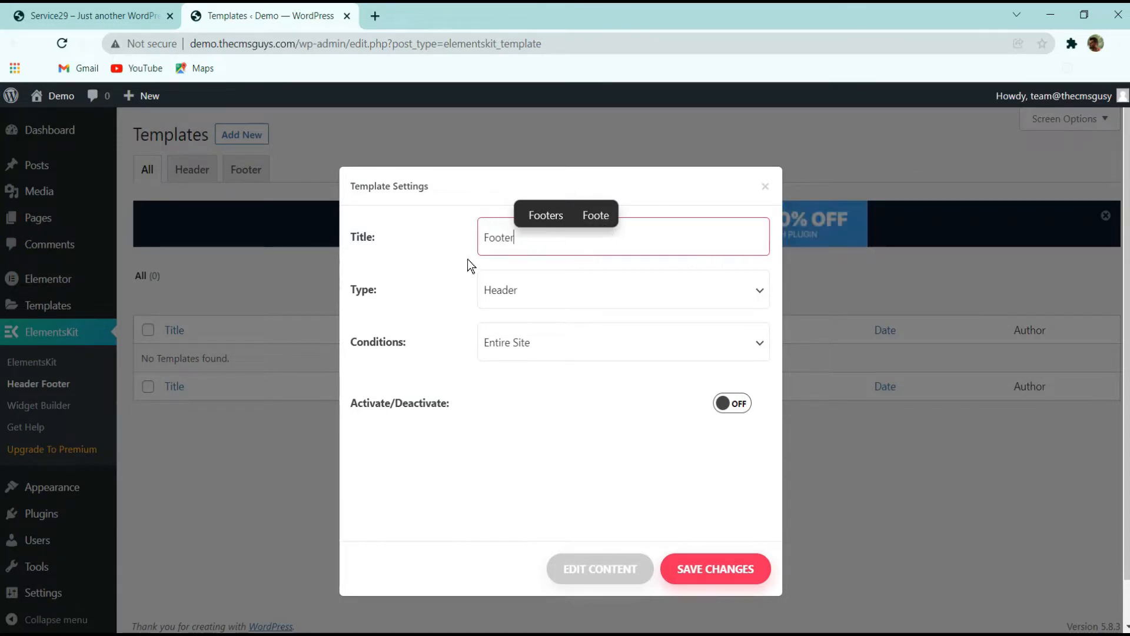
Set the template type to Footer and the condition to Entire Site
click(574, 298)
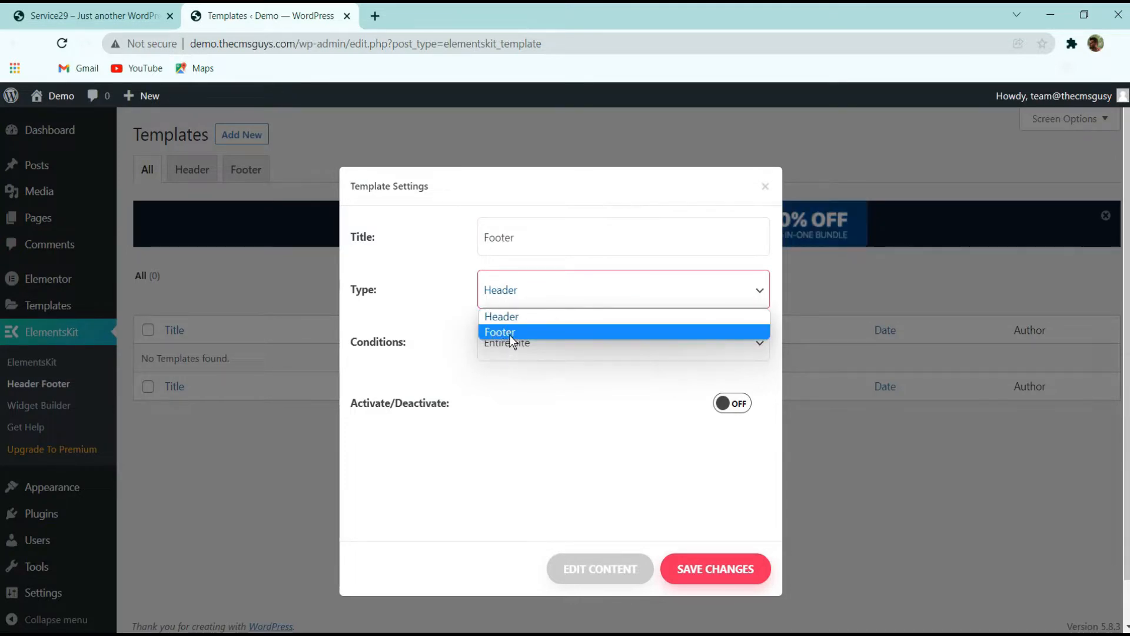
click(529, 331)
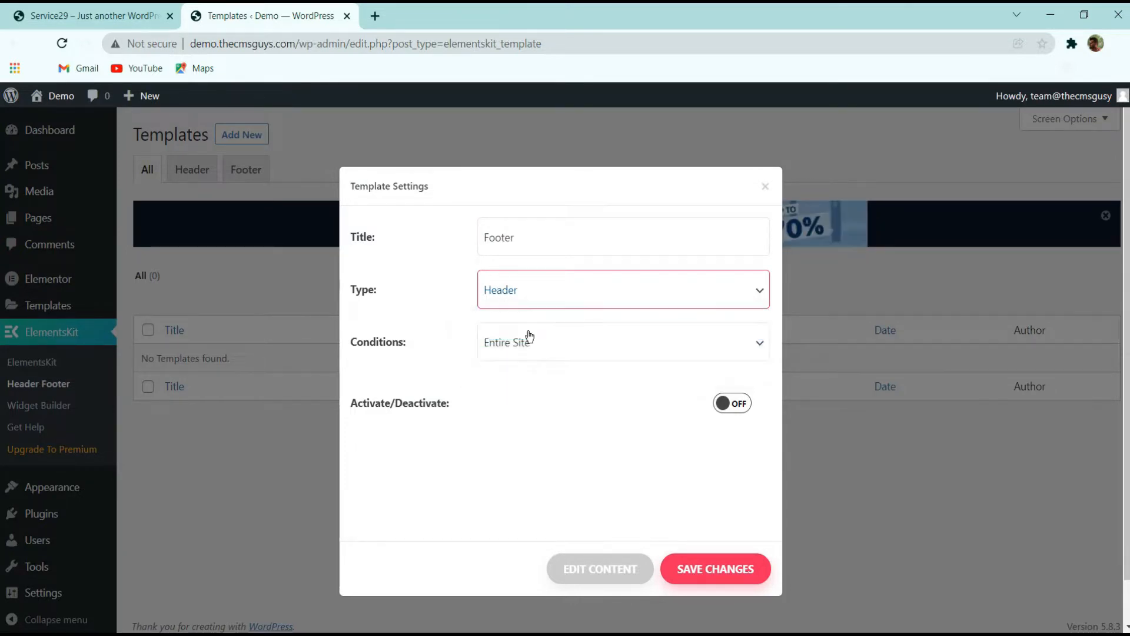
click(515, 356)
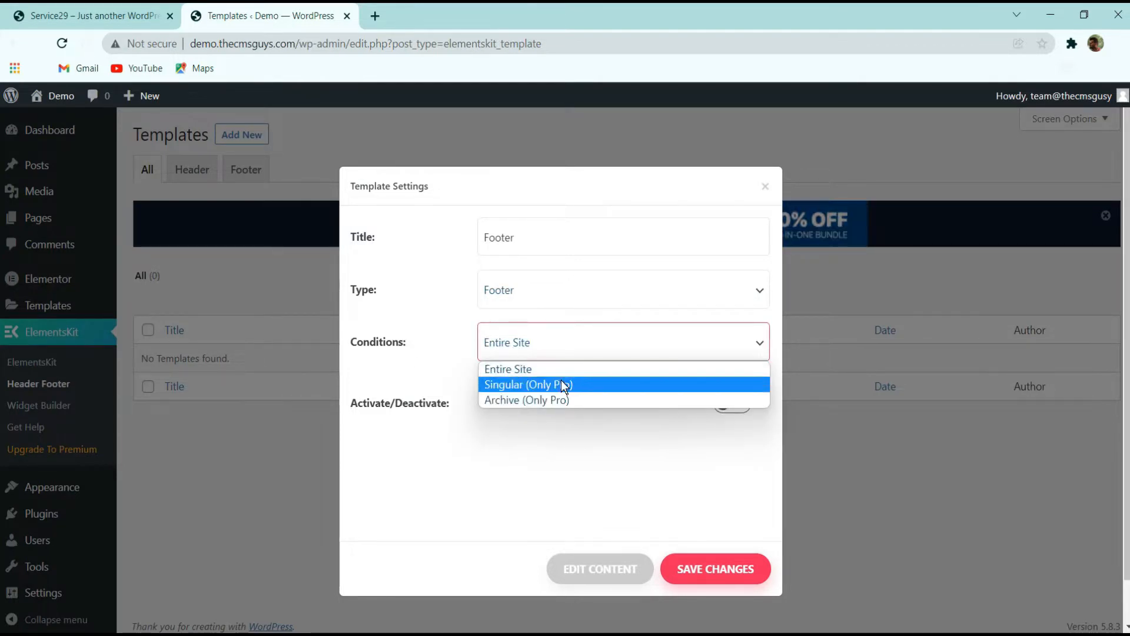
click(513, 374)
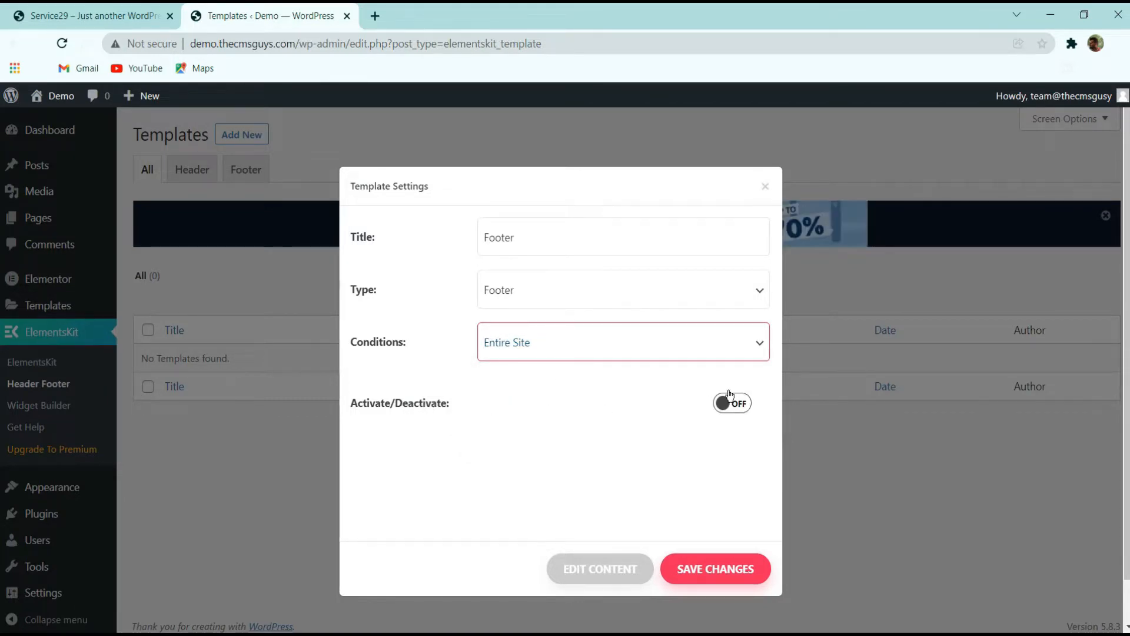
Activate the template and open its content in the Elementor editor
click(740, 403)
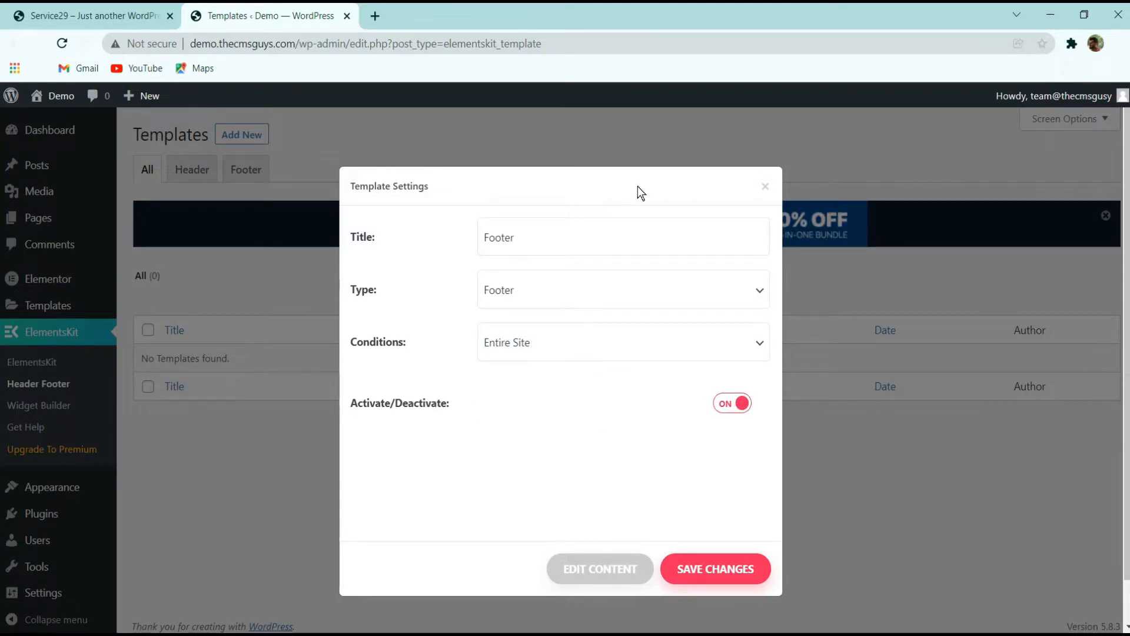
click(733, 407)
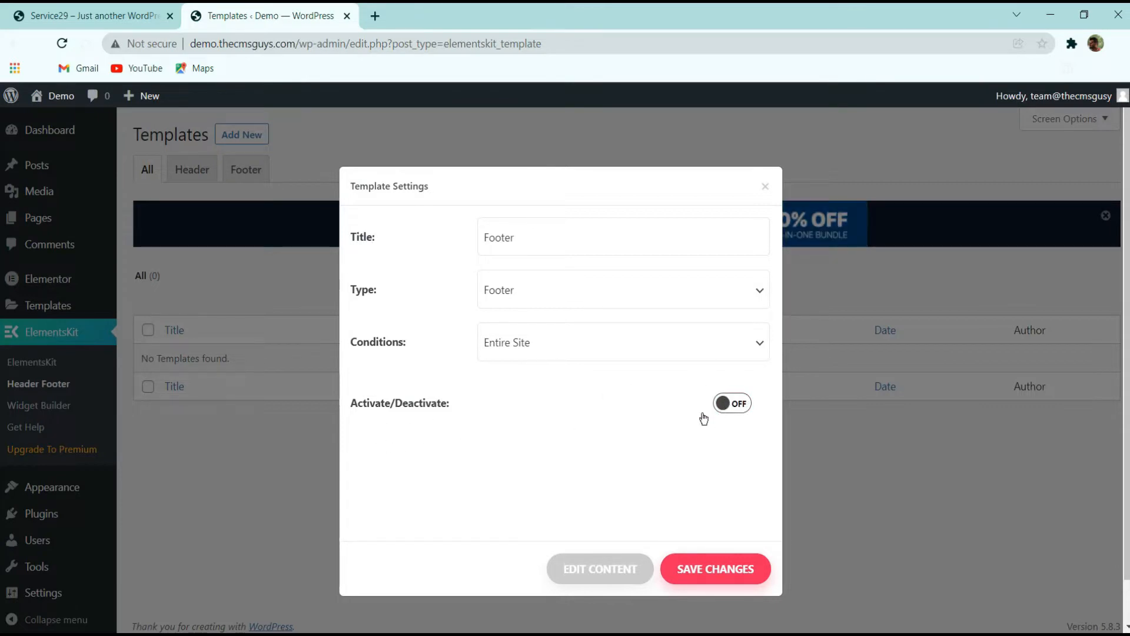
click(741, 407)
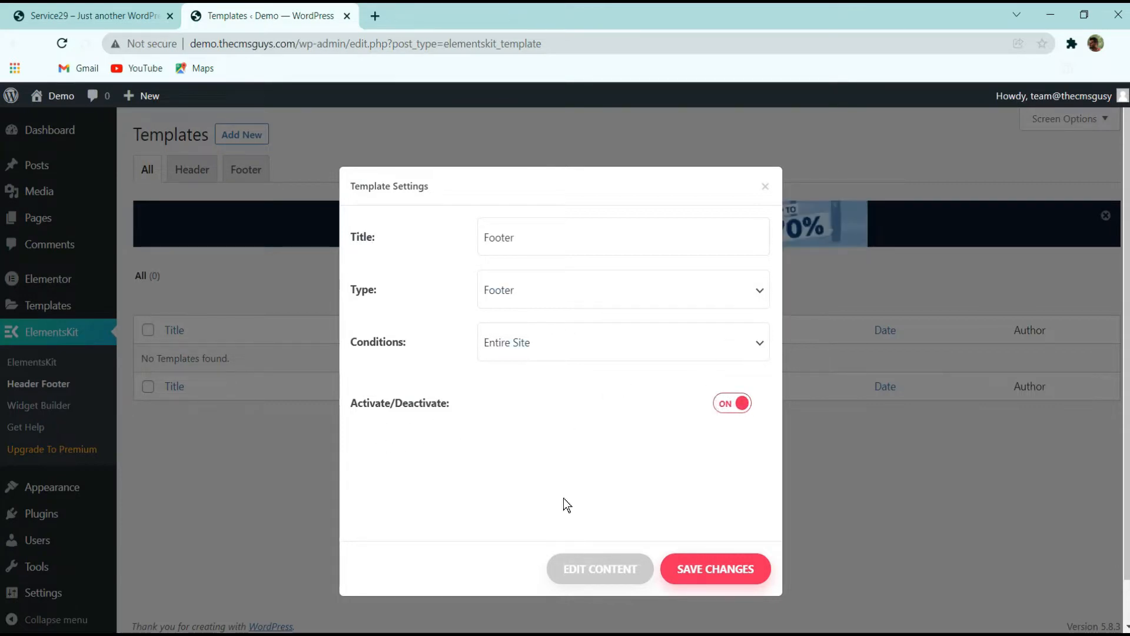
click(610, 566)
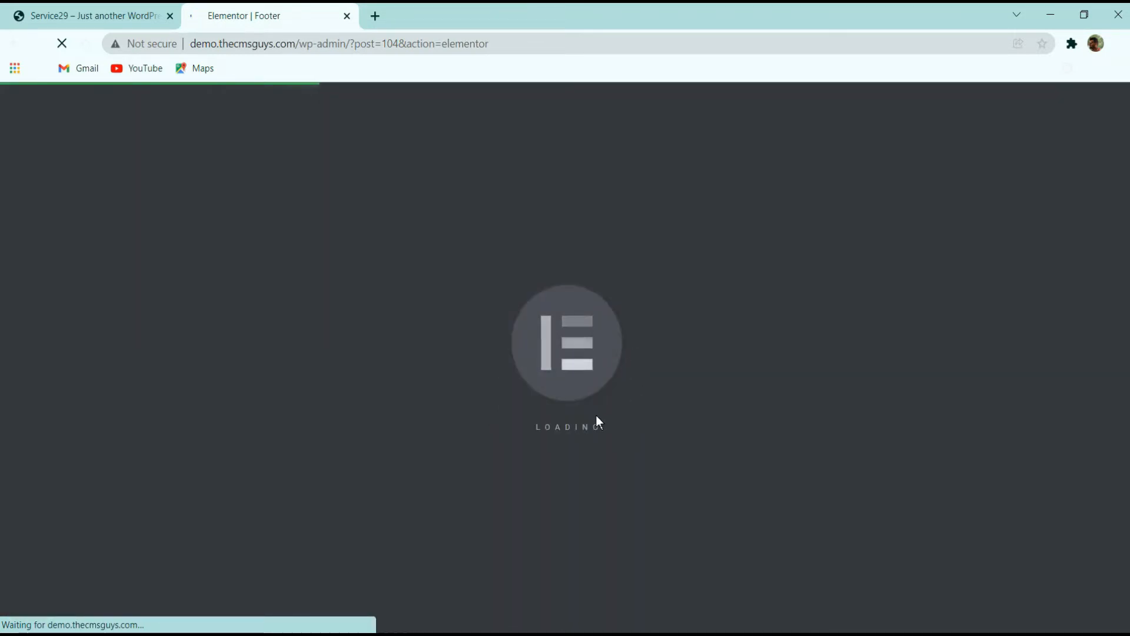
Compare the live site's footer with the empty footer template canvas
click(103, 14)
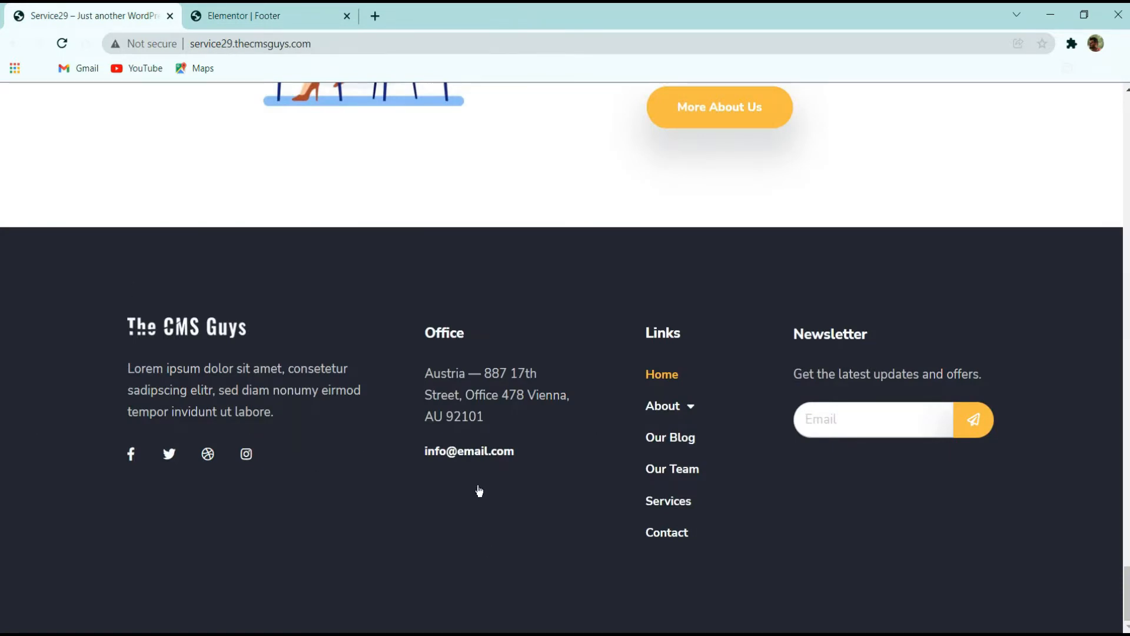
click(231, 16)
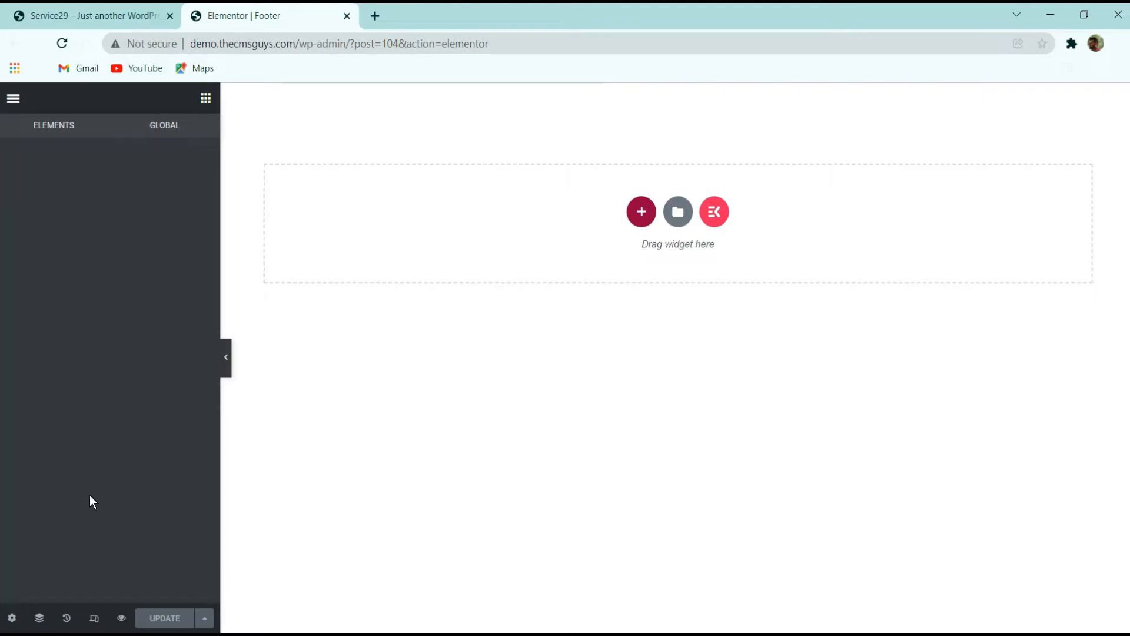
click(98, 13)
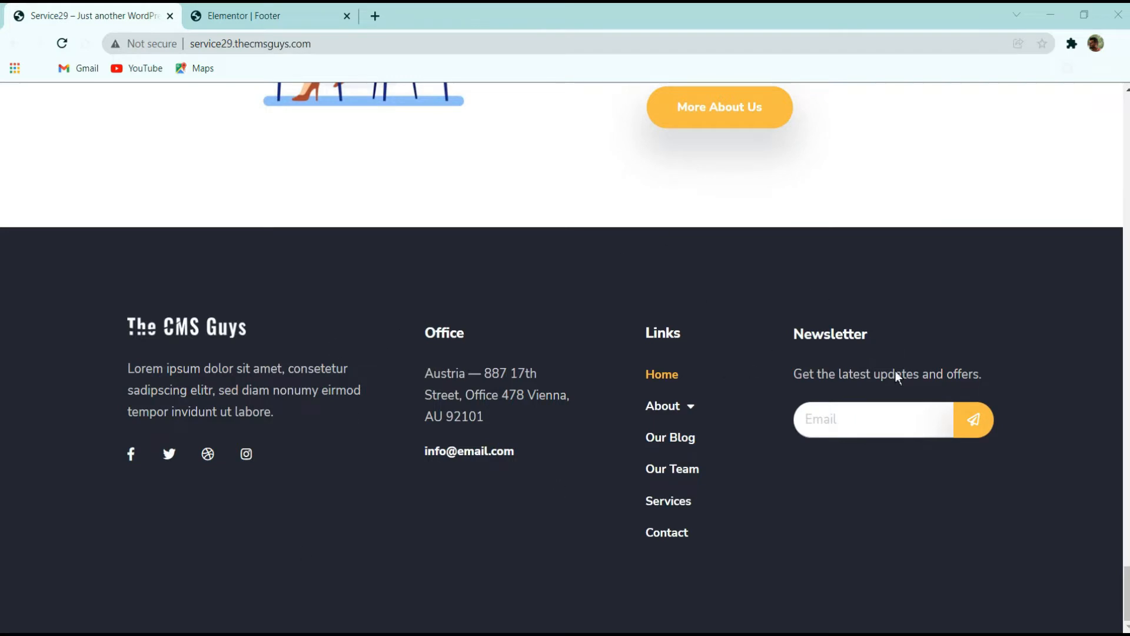
click(313, 10)
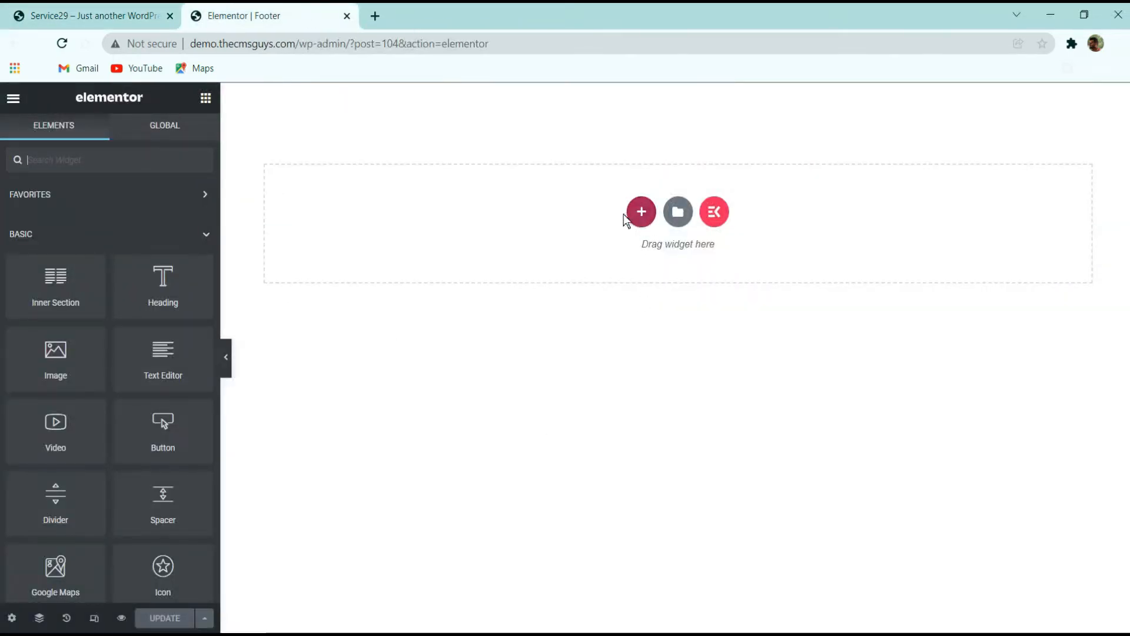
Add a new section with a four-column structure to the footer canvas
click(641, 213)
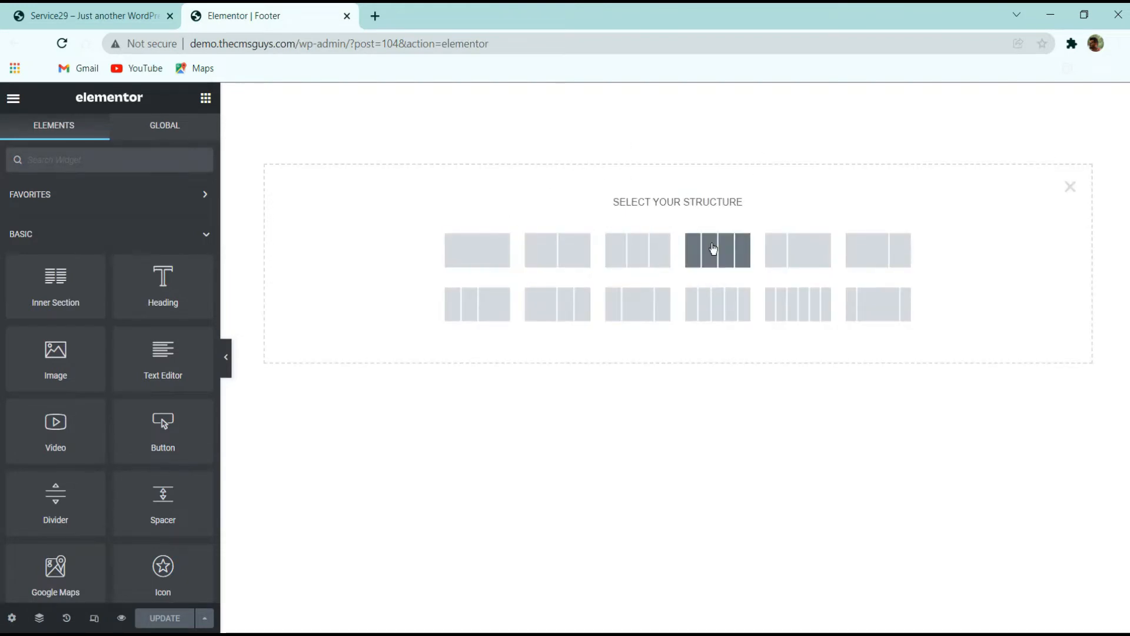
click(713, 250)
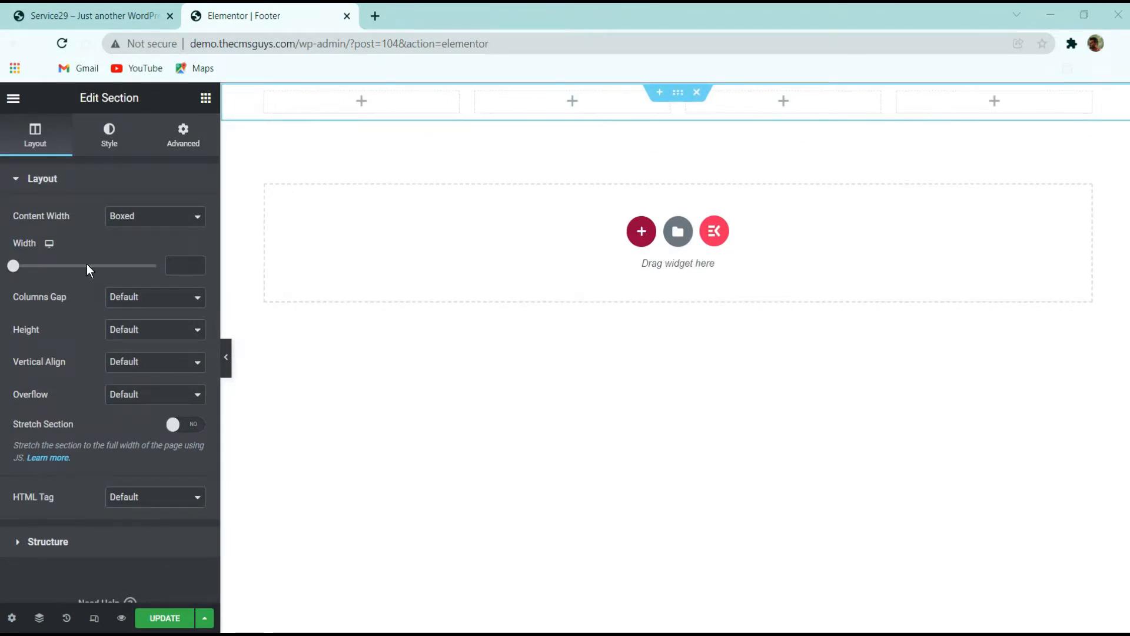
click(71, 13)
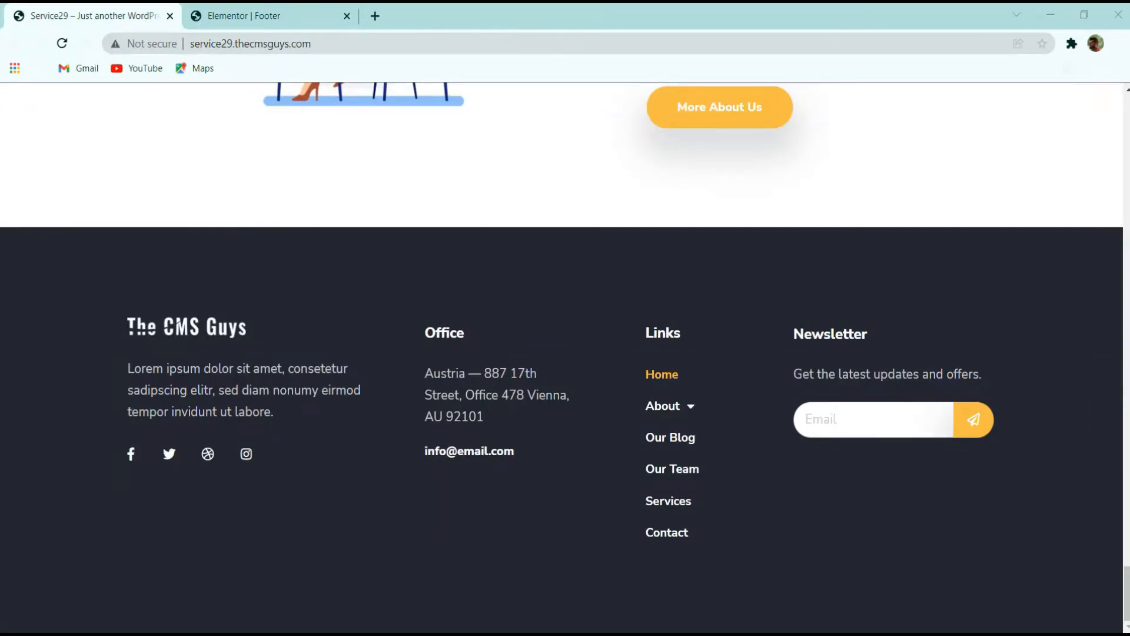
click(299, 13)
Give the section a classic background color of #222731
click(110, 146)
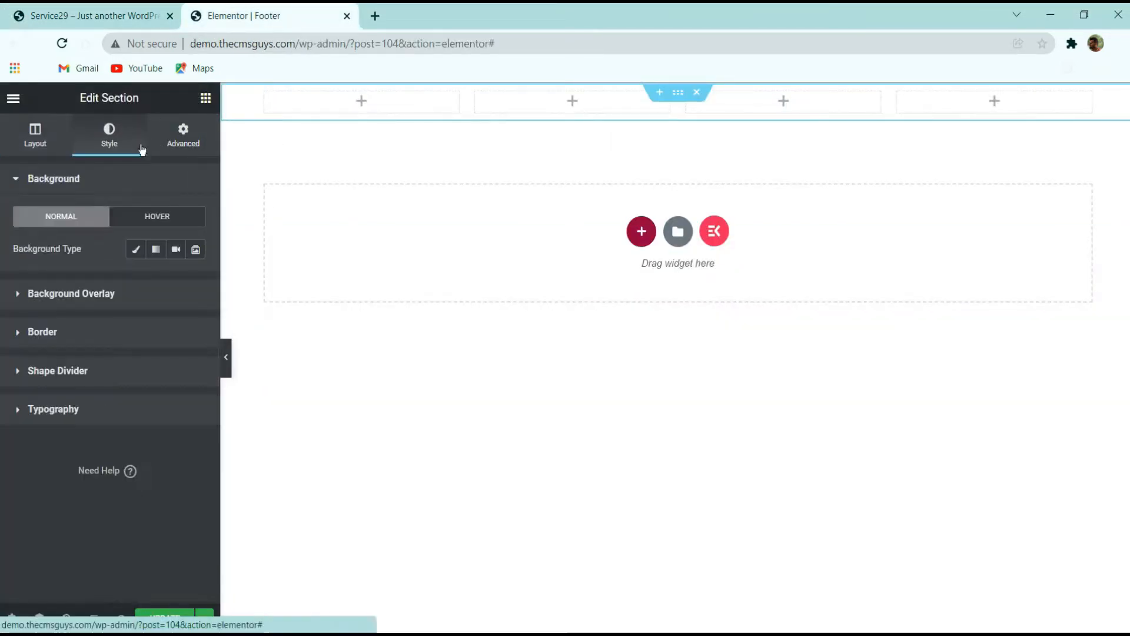
click(136, 251)
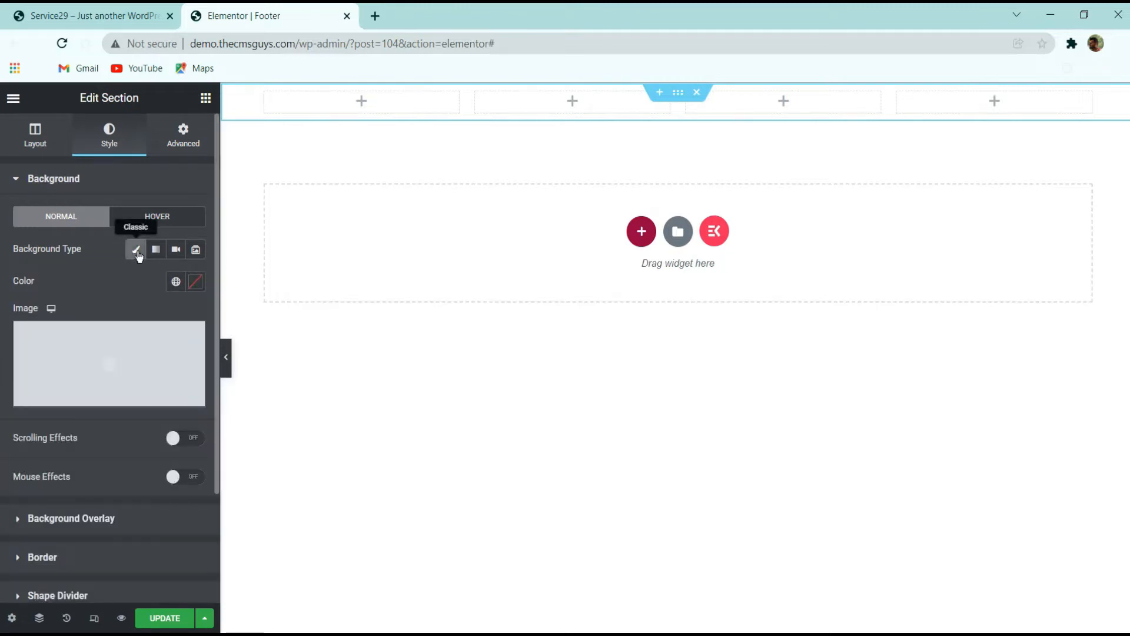
click(196, 284)
text(#222731)
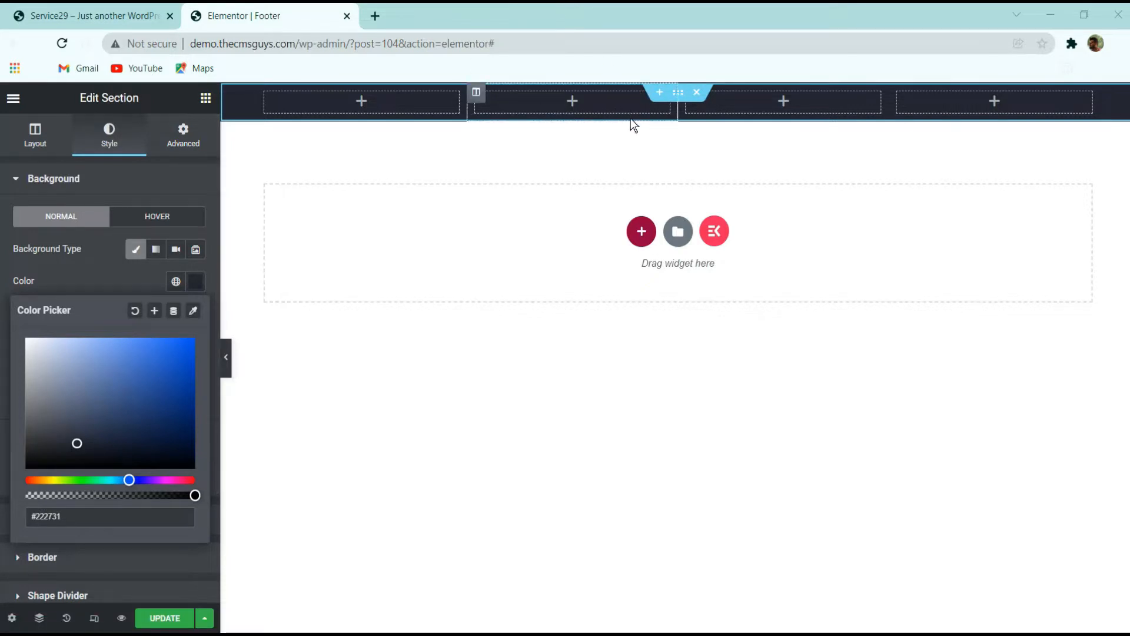
Unlink the section's padding and set the top padding to 100
click(199, 136)
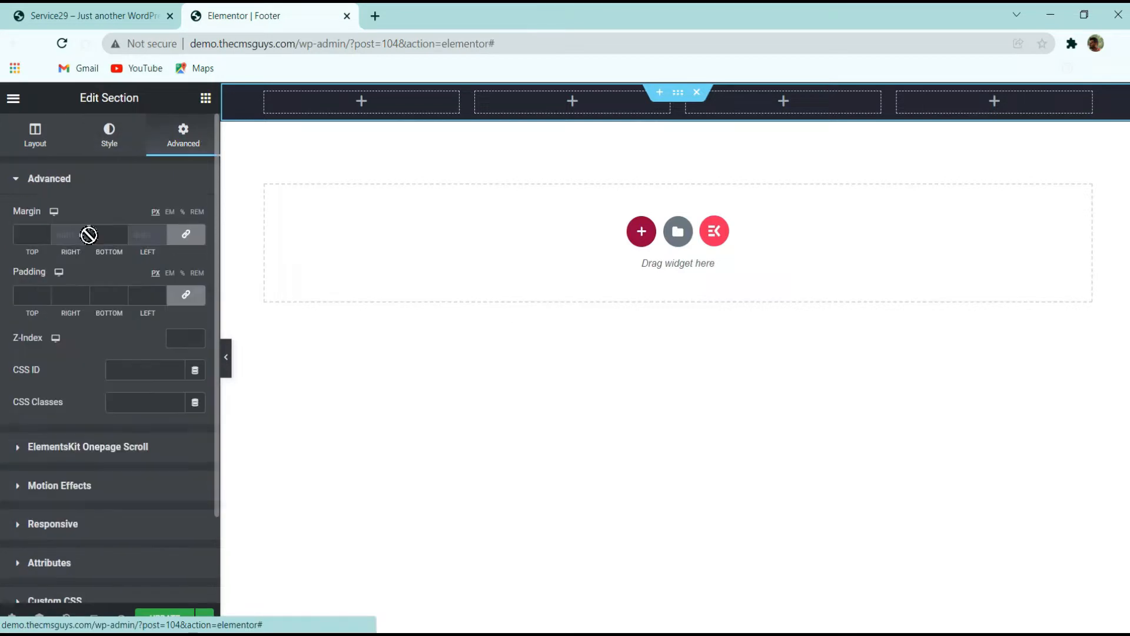
click(189, 301)
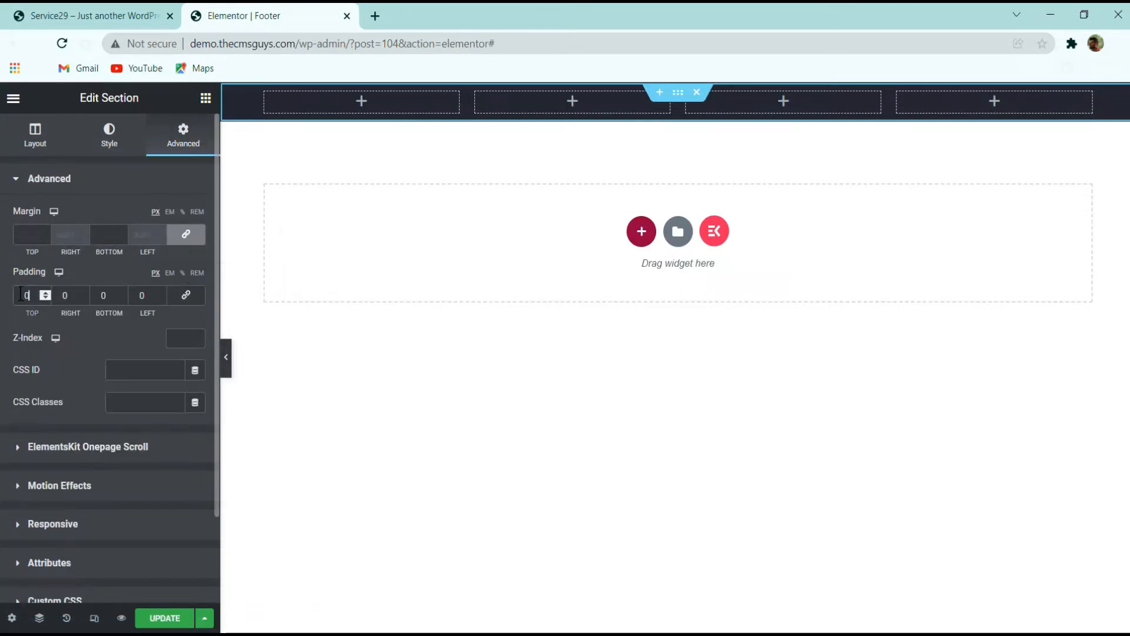
double_click(21, 294)
text(100)
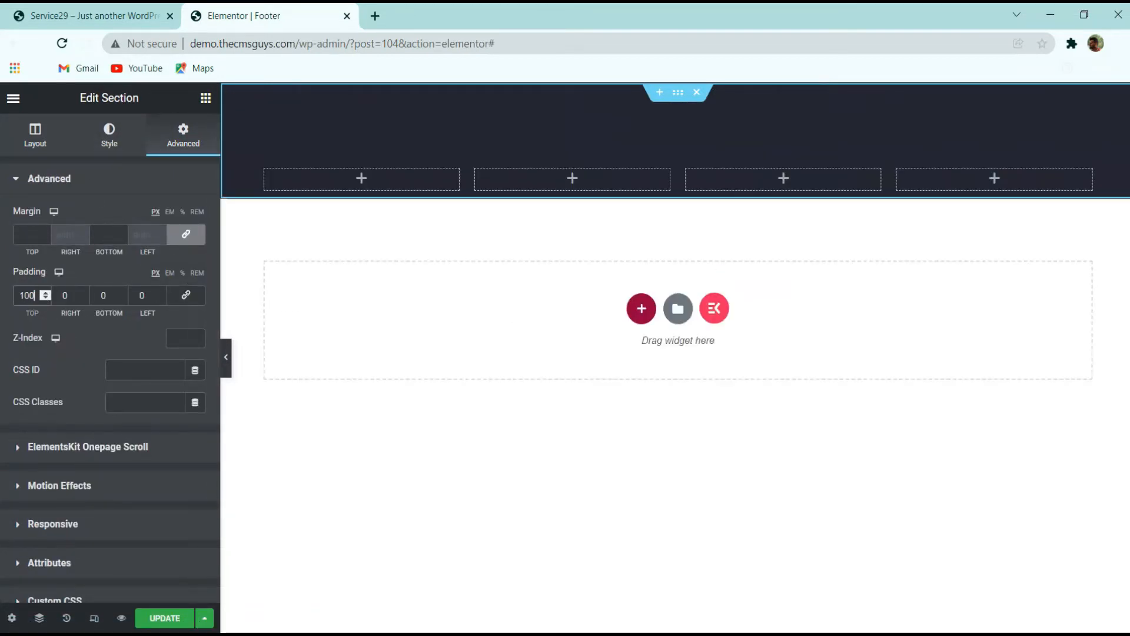
Set the section's bottom padding to 100 and its right and left padding to 30
double_click(103, 295)
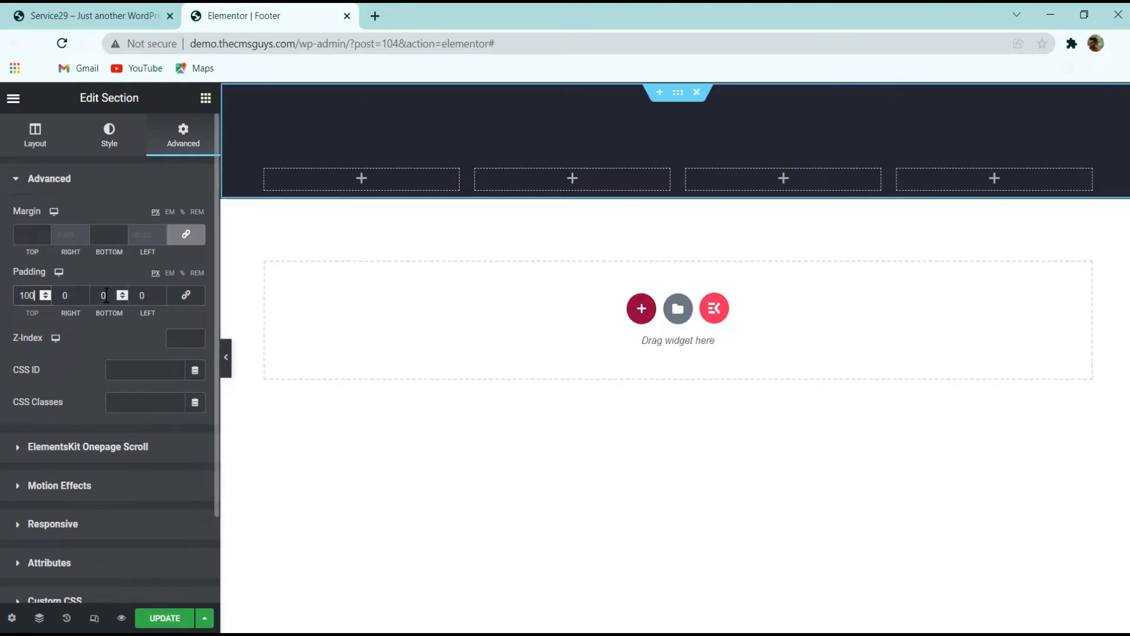
text(100)
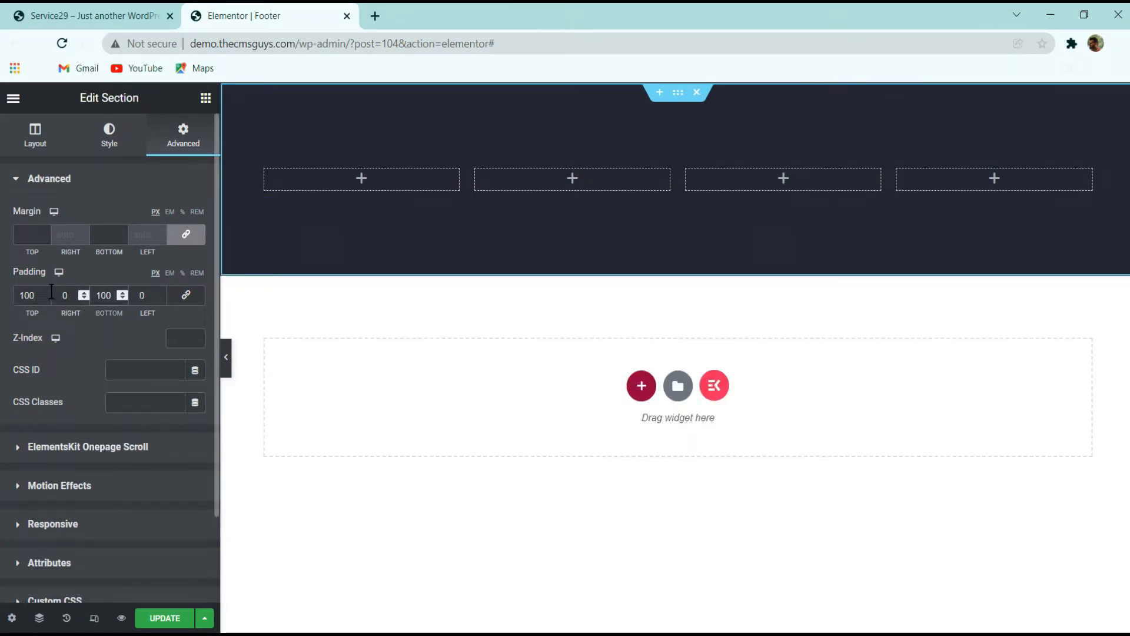
click(65, 295)
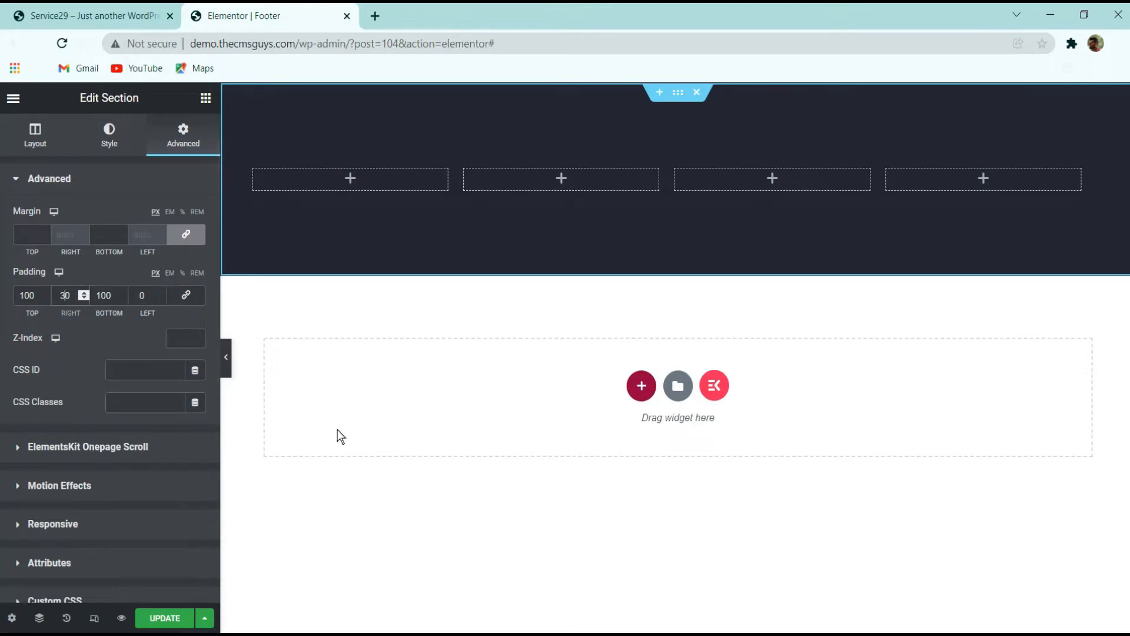
text(30)
key(Tab)
text(3)
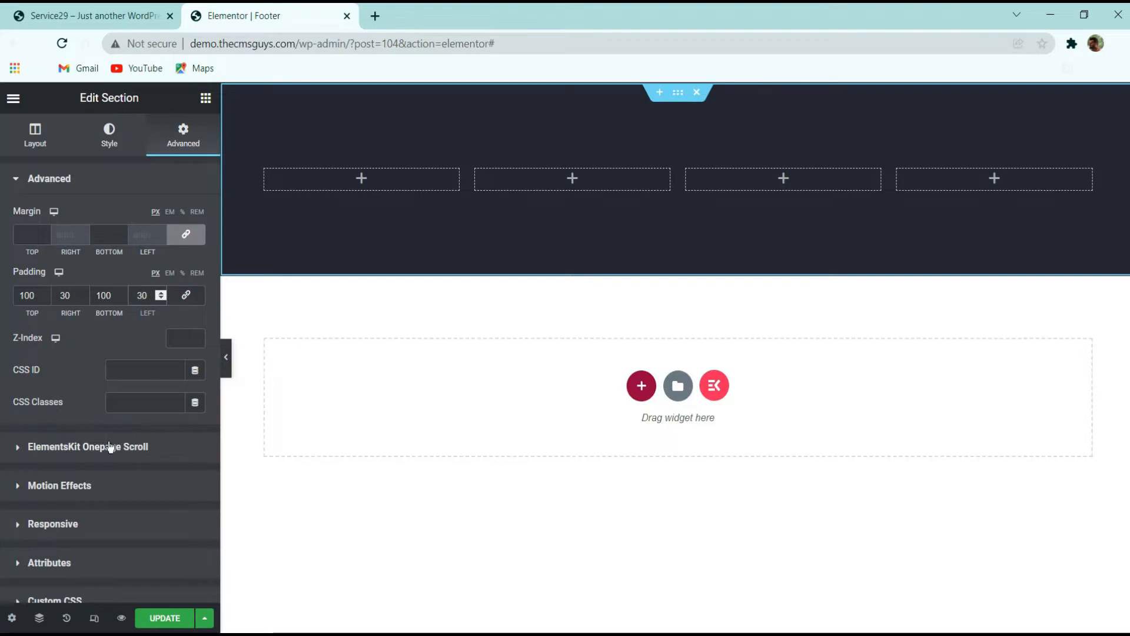
Compare the live site's footer layout with the section in the editor
click(122, 9)
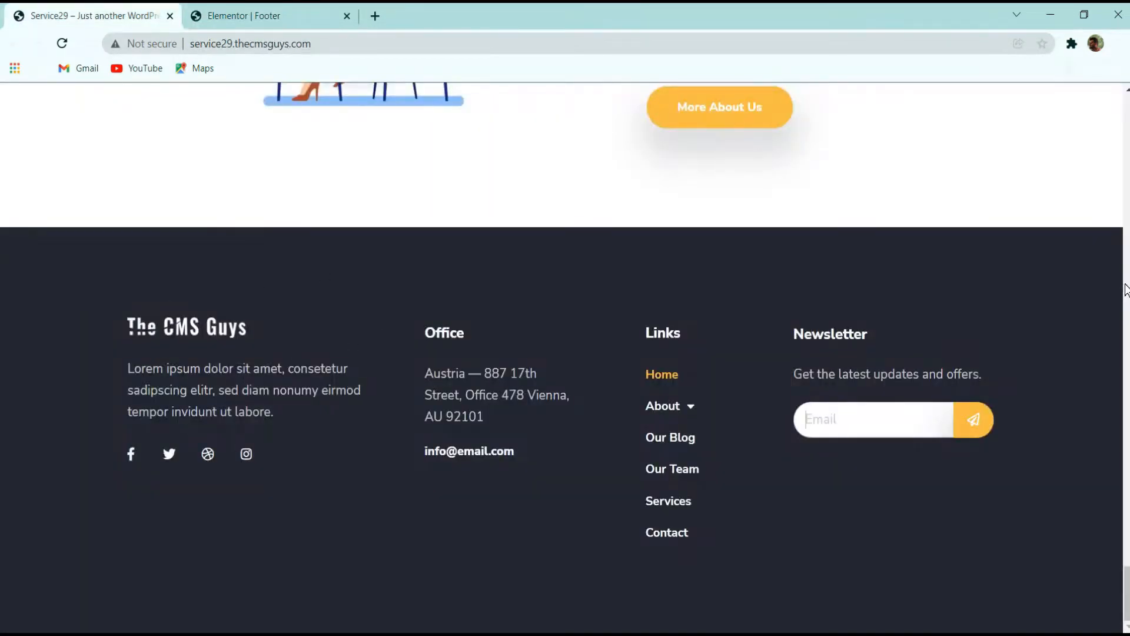
click(335, 7)
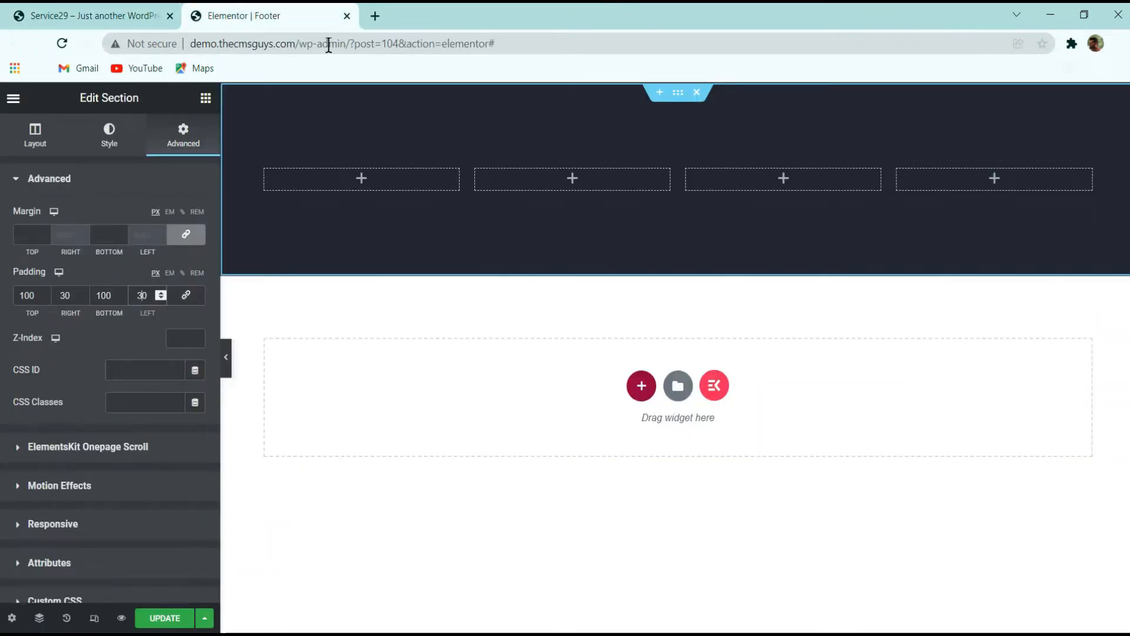
click(113, 8)
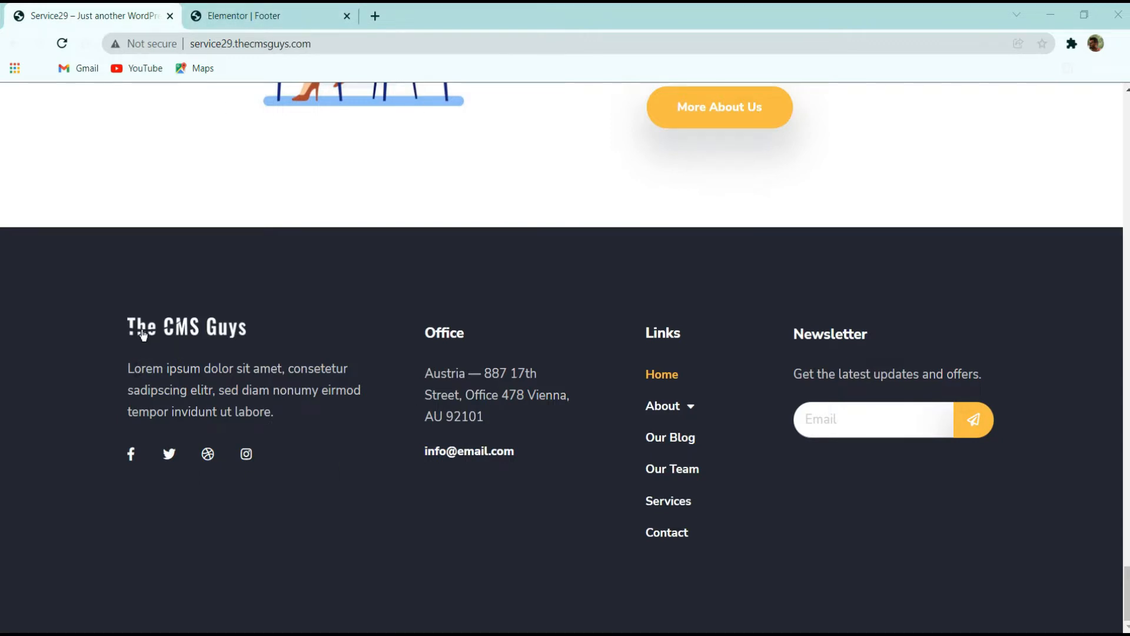
click(245, 16)
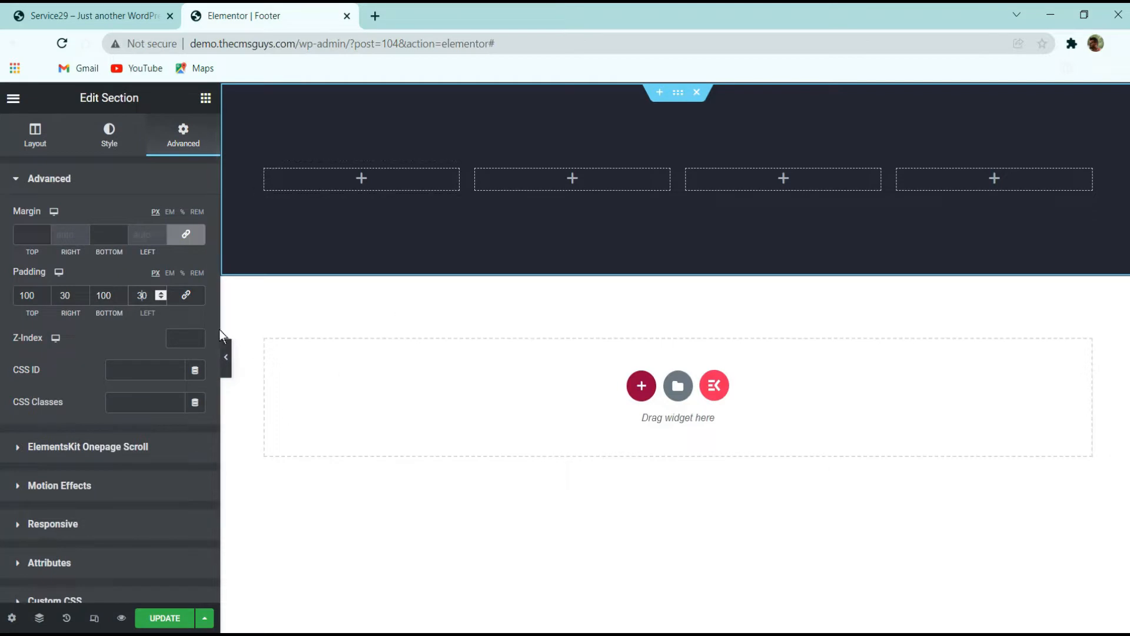
Place an Image widget in the first column showing the logo-white image from the media library at Full size
click(205, 98)
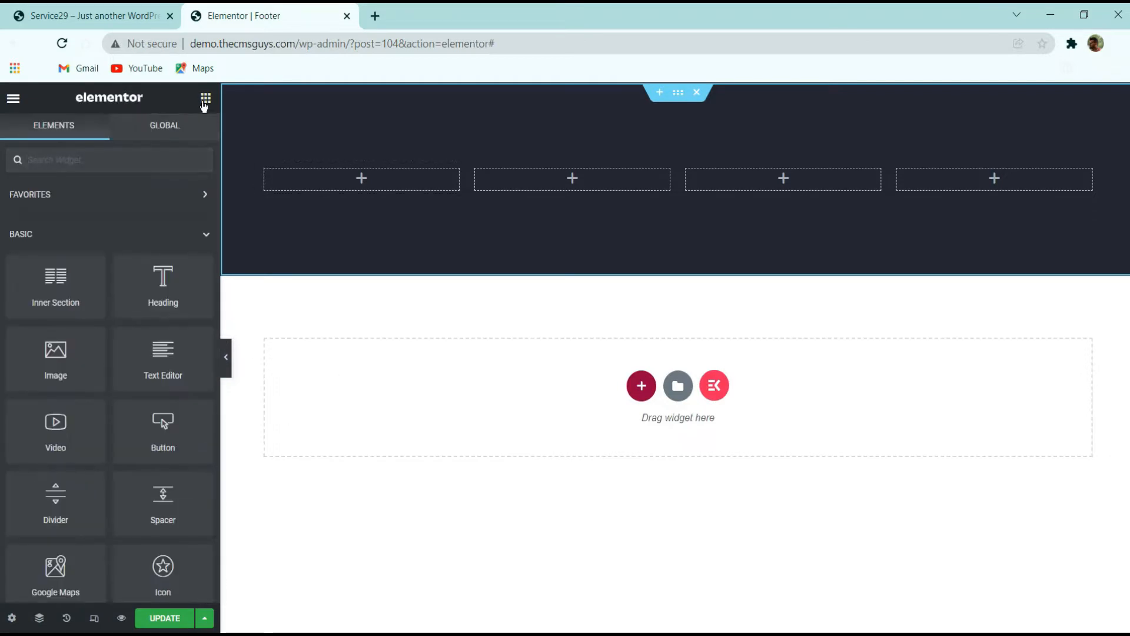
text(image)
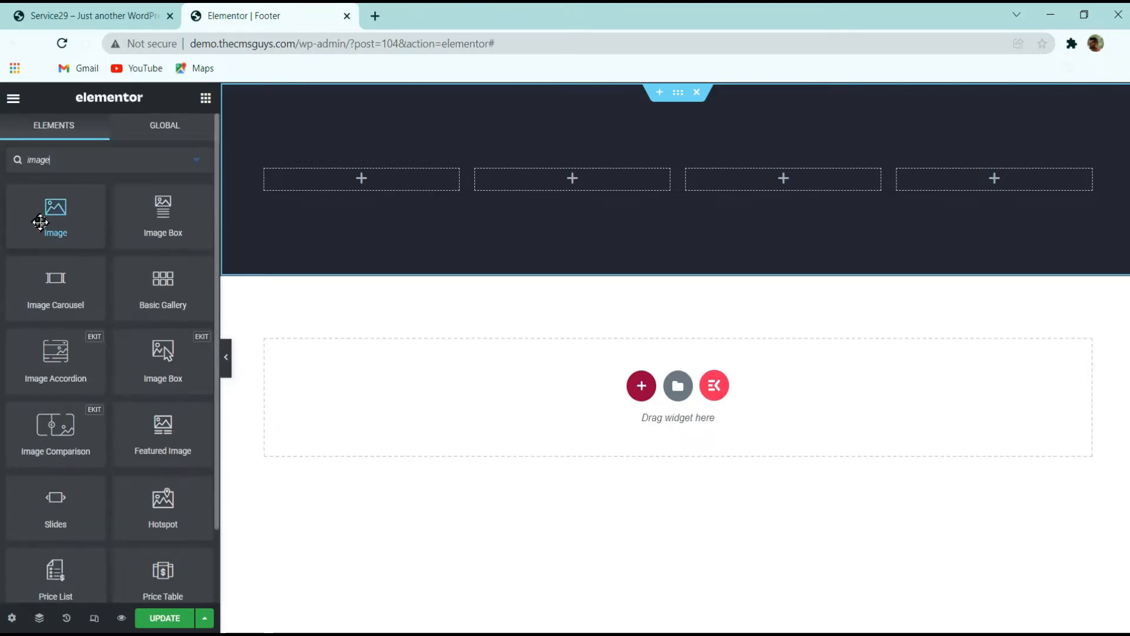
drag(38, 220, 367, 184)
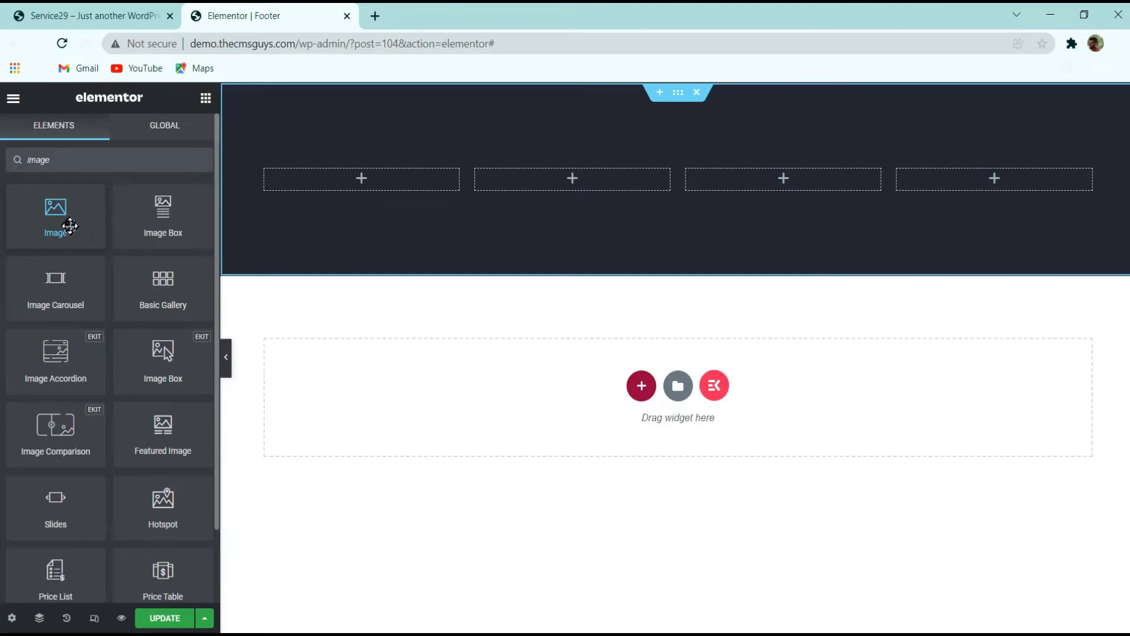
drag(69, 222, 322, 184)
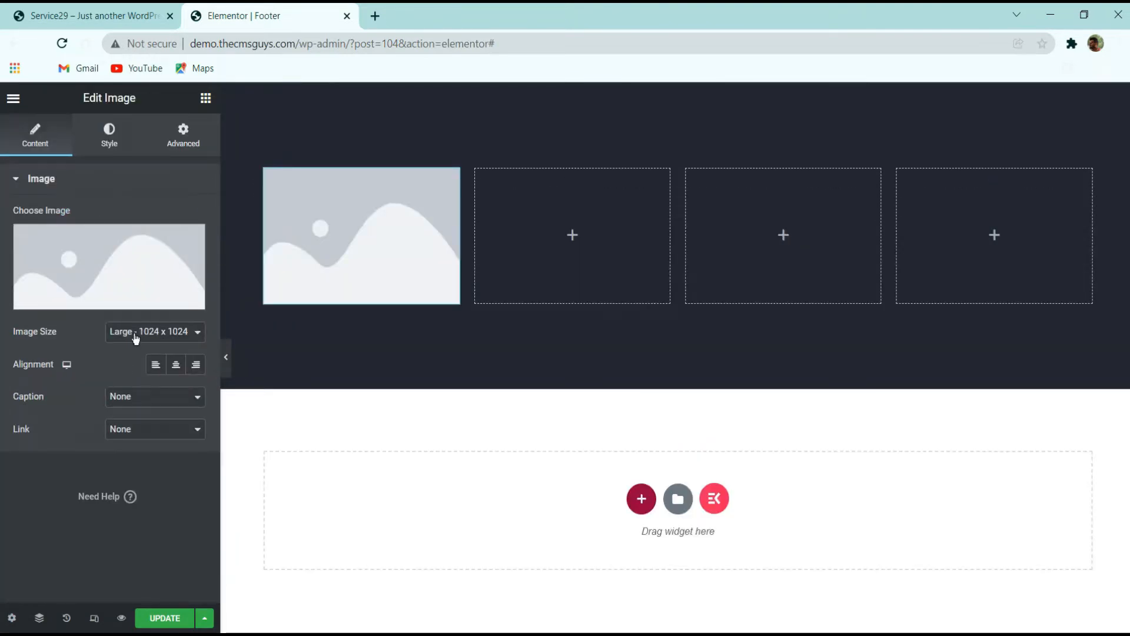
click(87, 261)
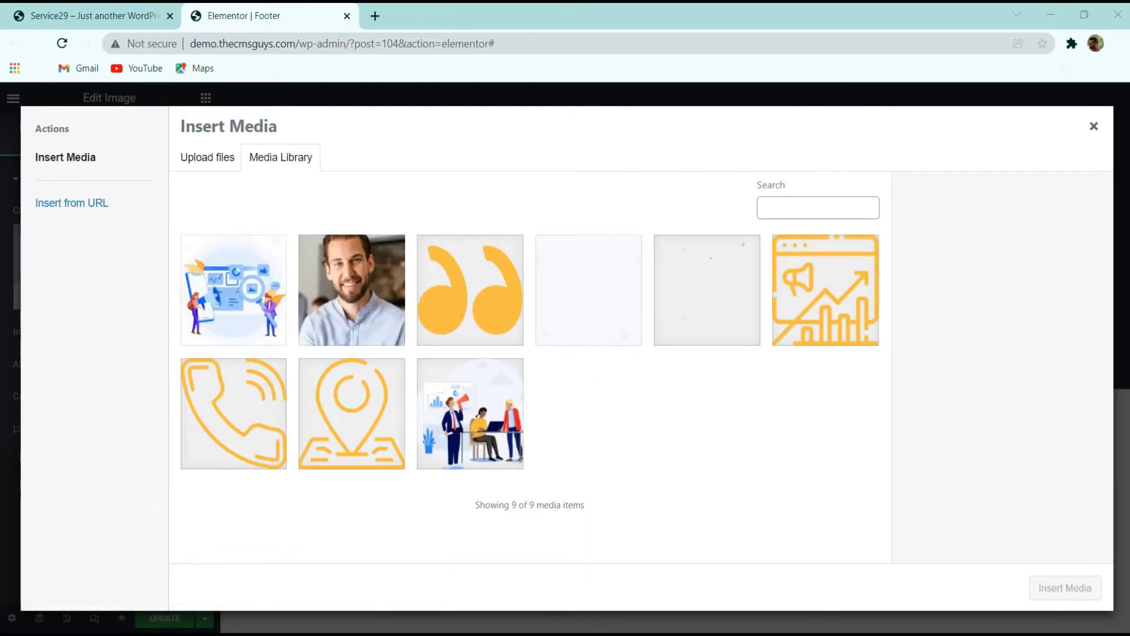
drag(599, 500, 606, 465)
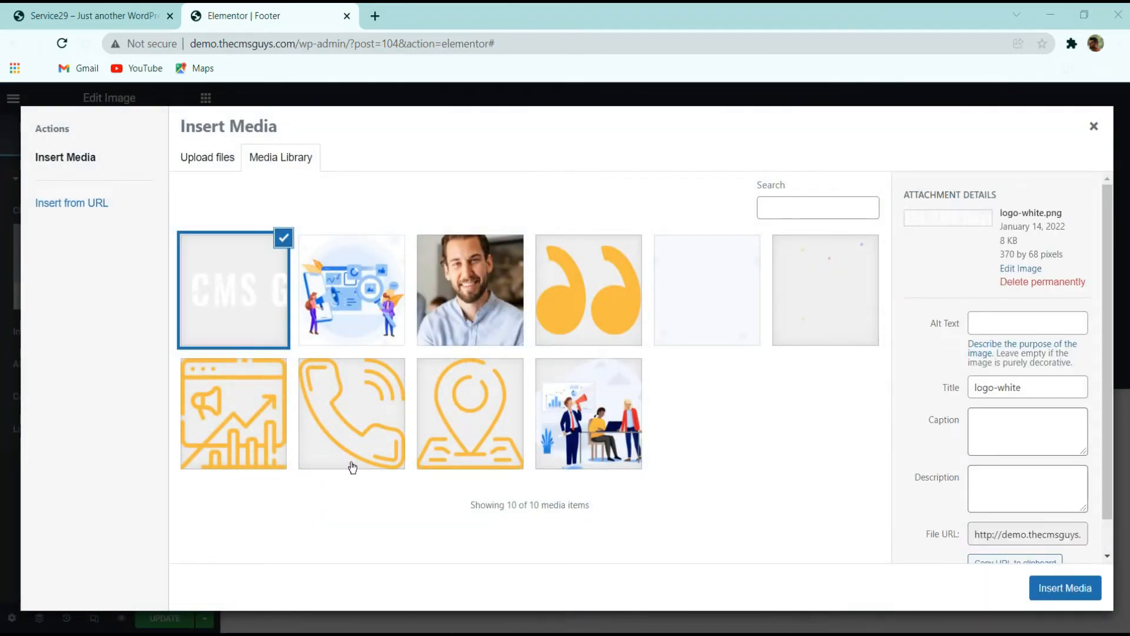
click(1065, 588)
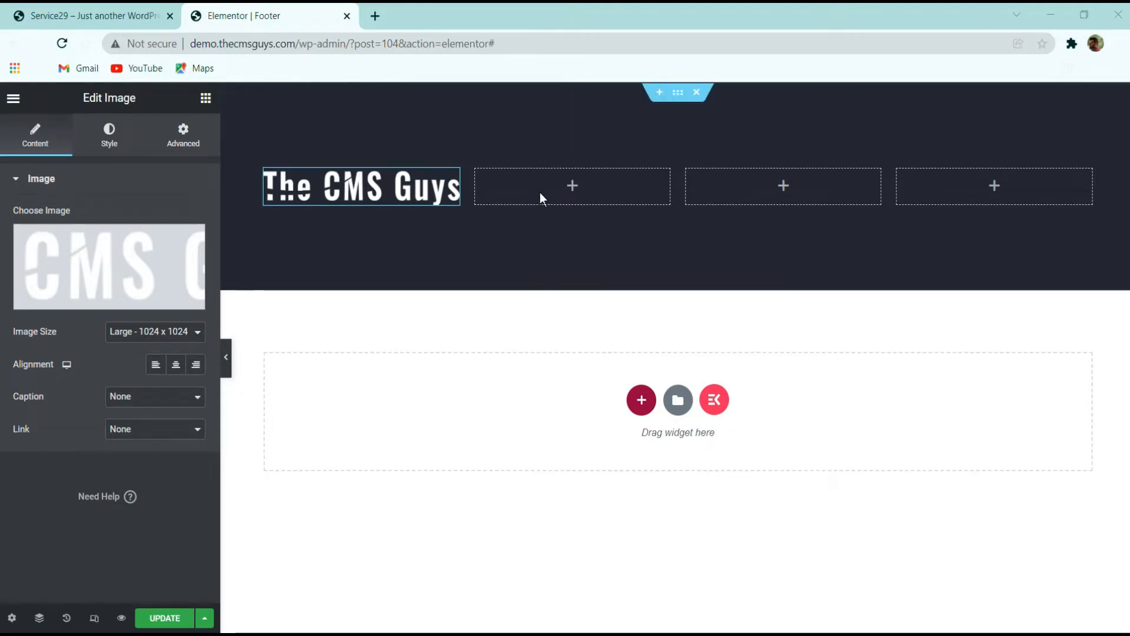
click(178, 332)
click(134, 419)
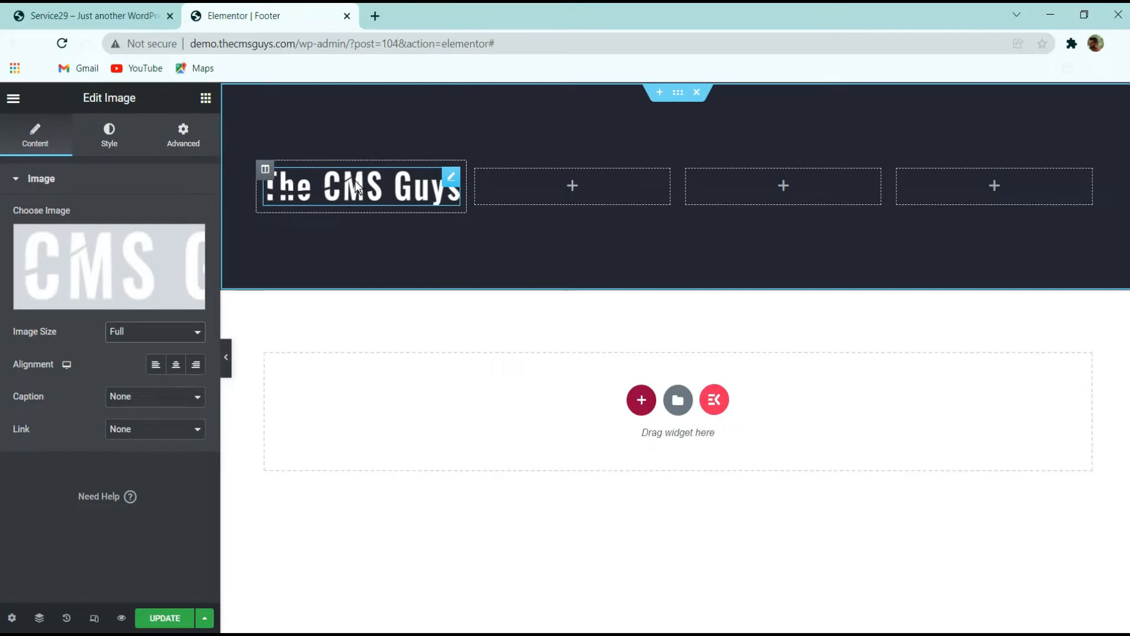
Link the logo image to a custom URL using the Site URL dynamic tag and update the template
click(128, 8)
click(213, 327)
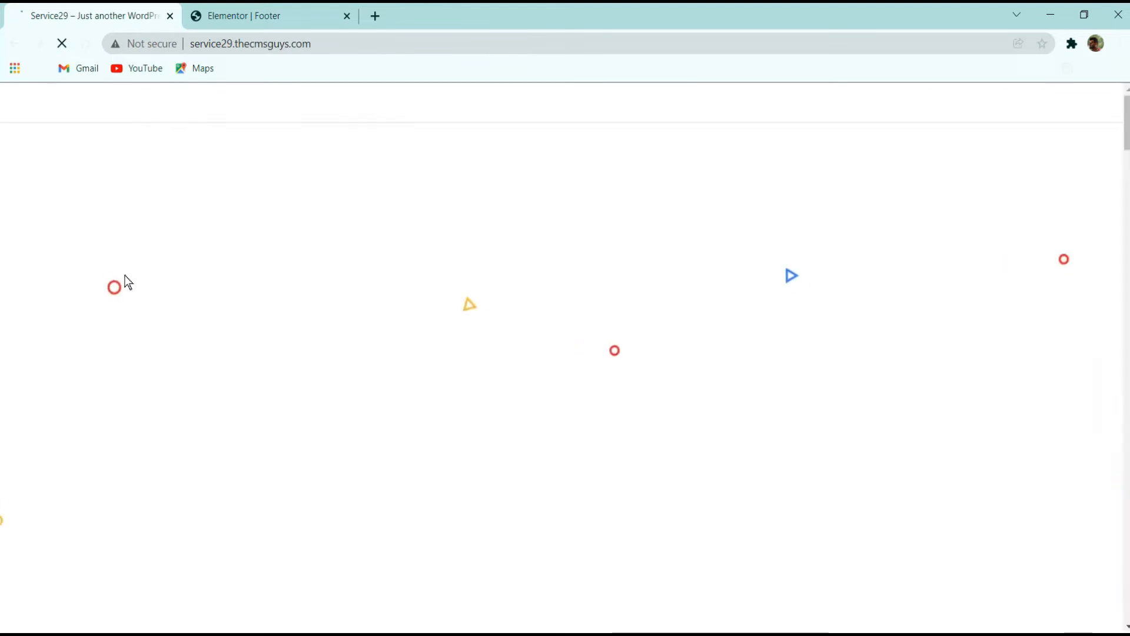
scroll(313, 242, down, 8)
scroll(318, 265, down, 20)
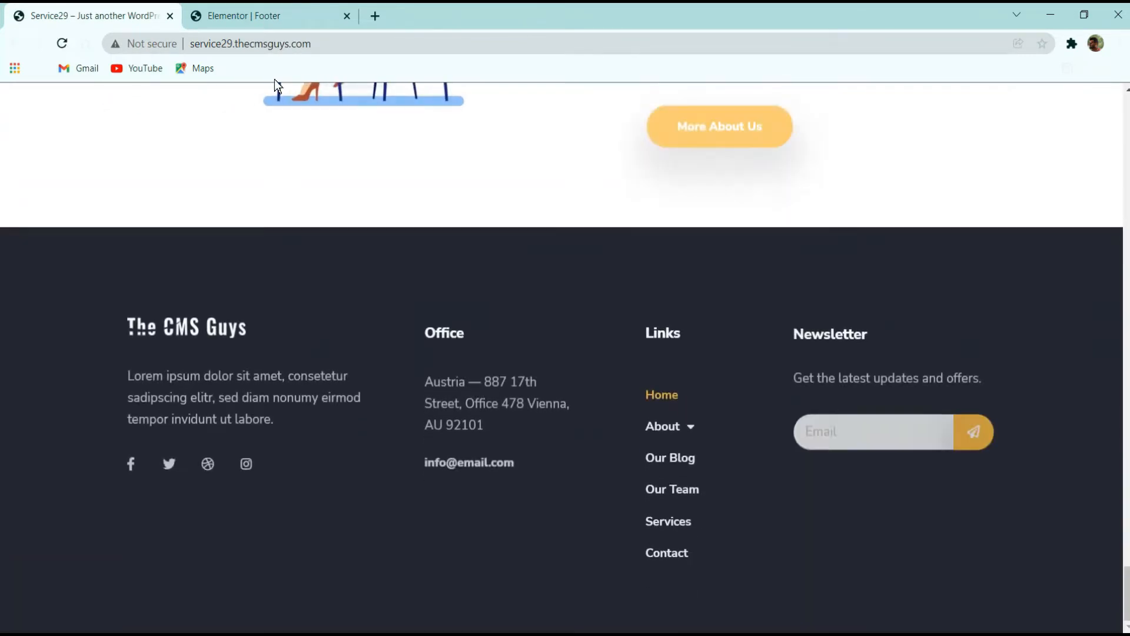
click(236, 16)
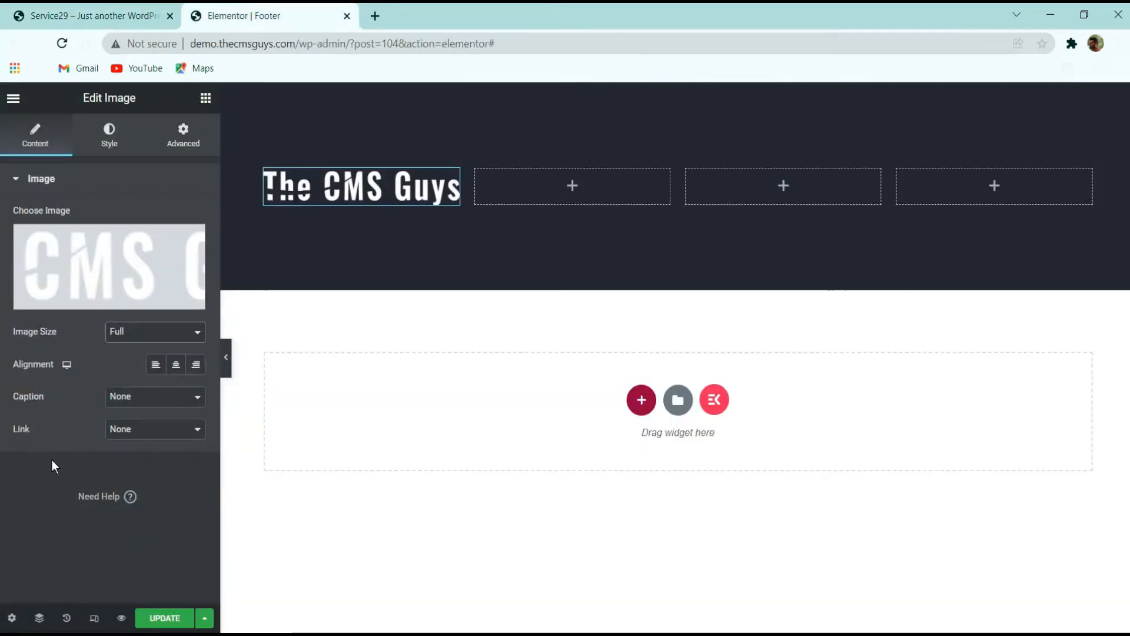
click(146, 434)
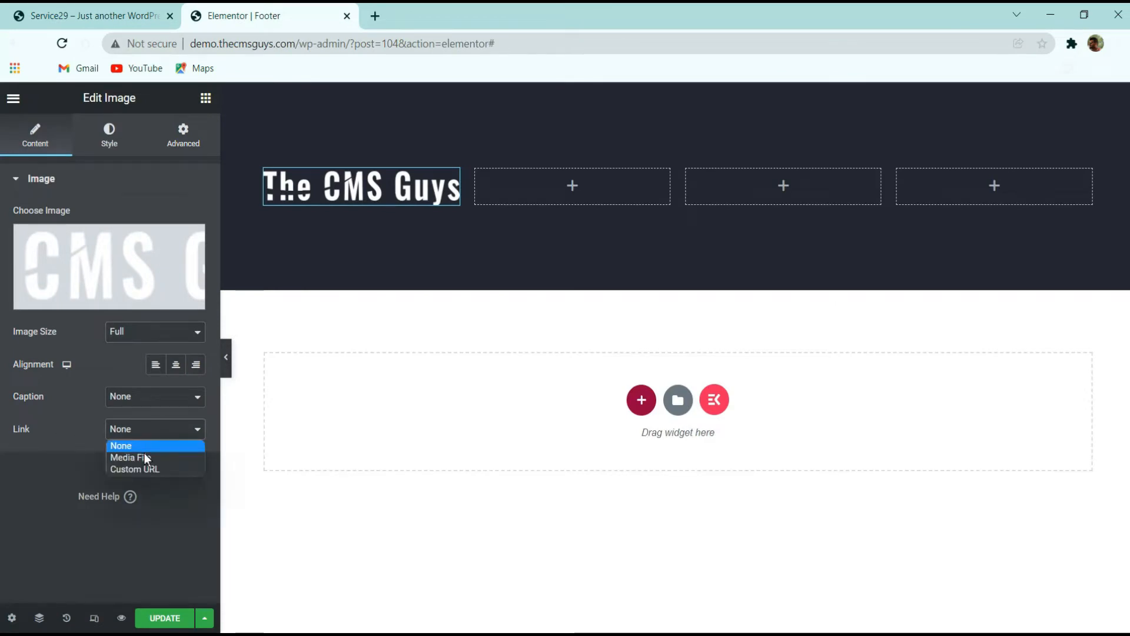
click(136, 466)
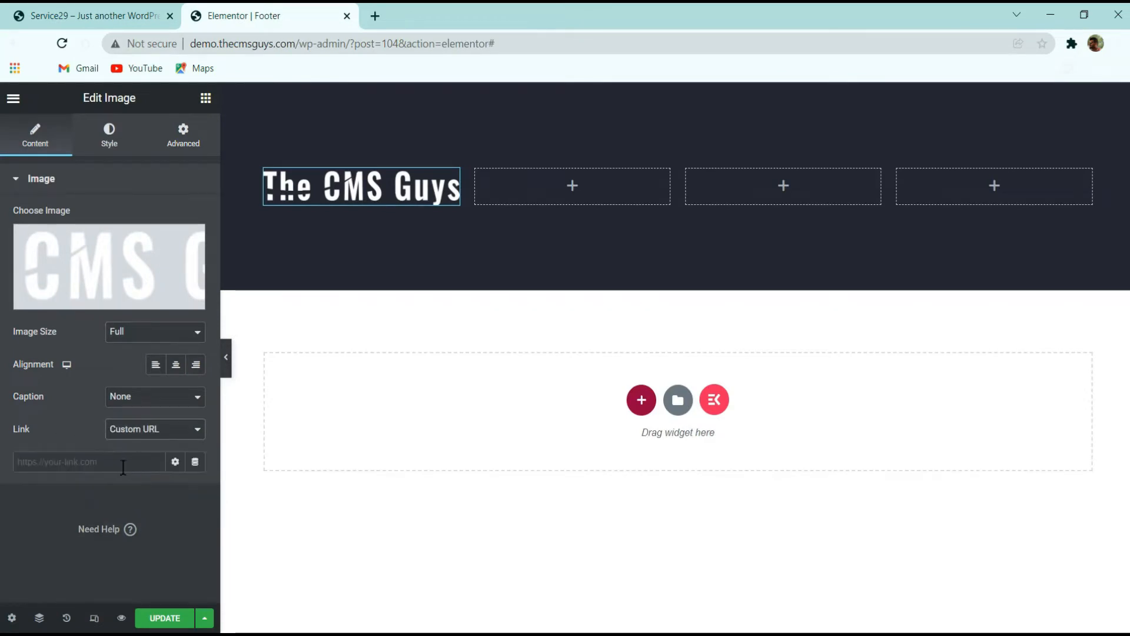
click(195, 462)
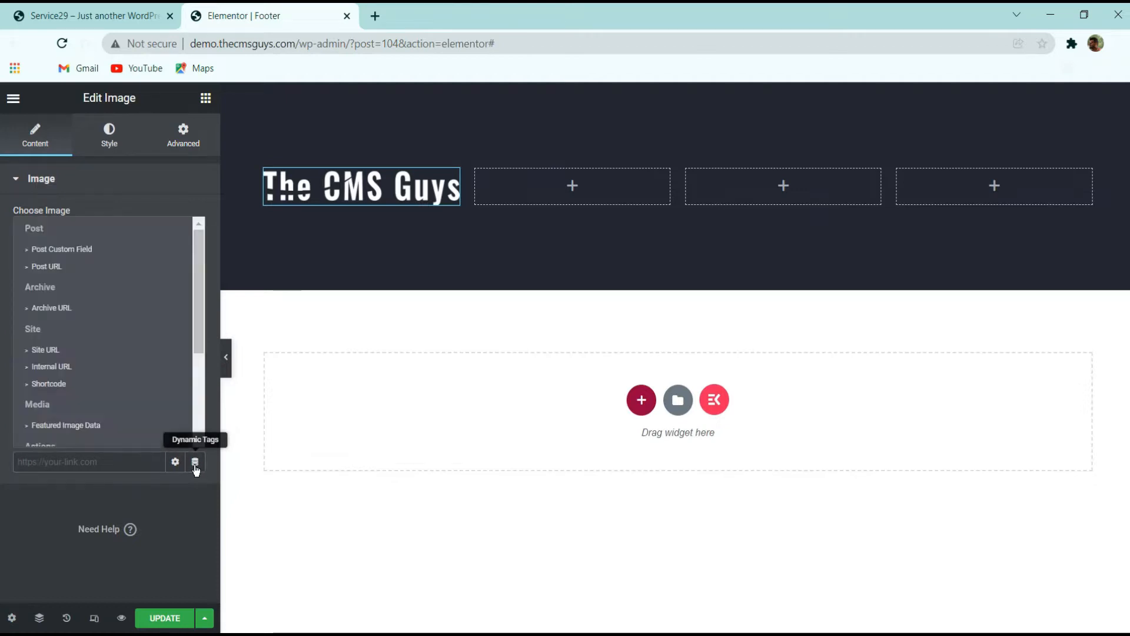
click(55, 351)
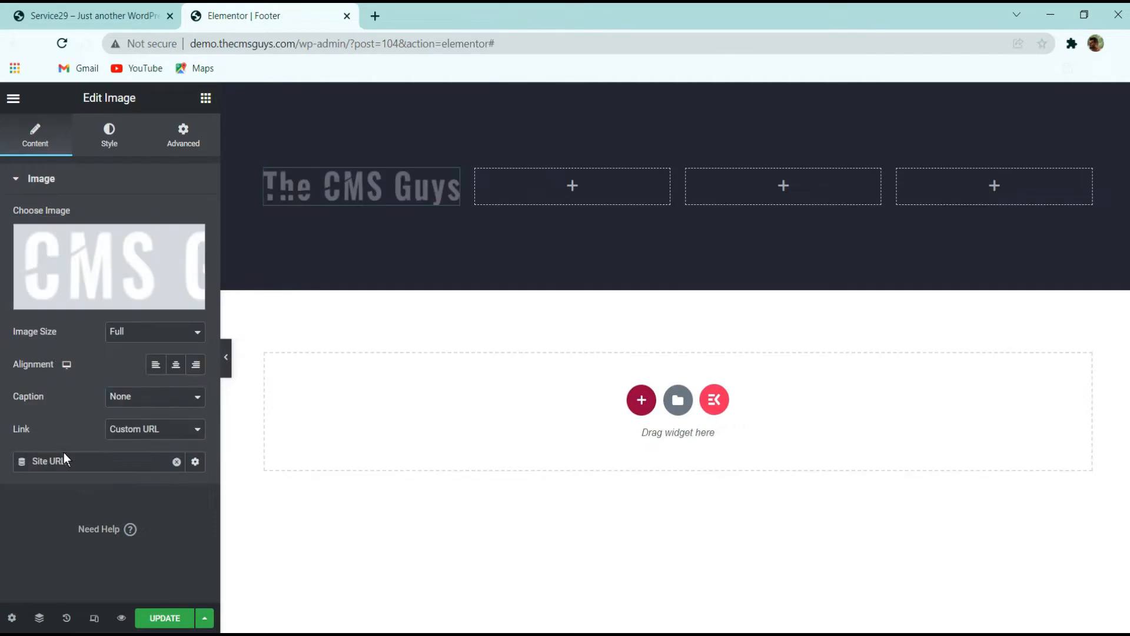
click(165, 618)
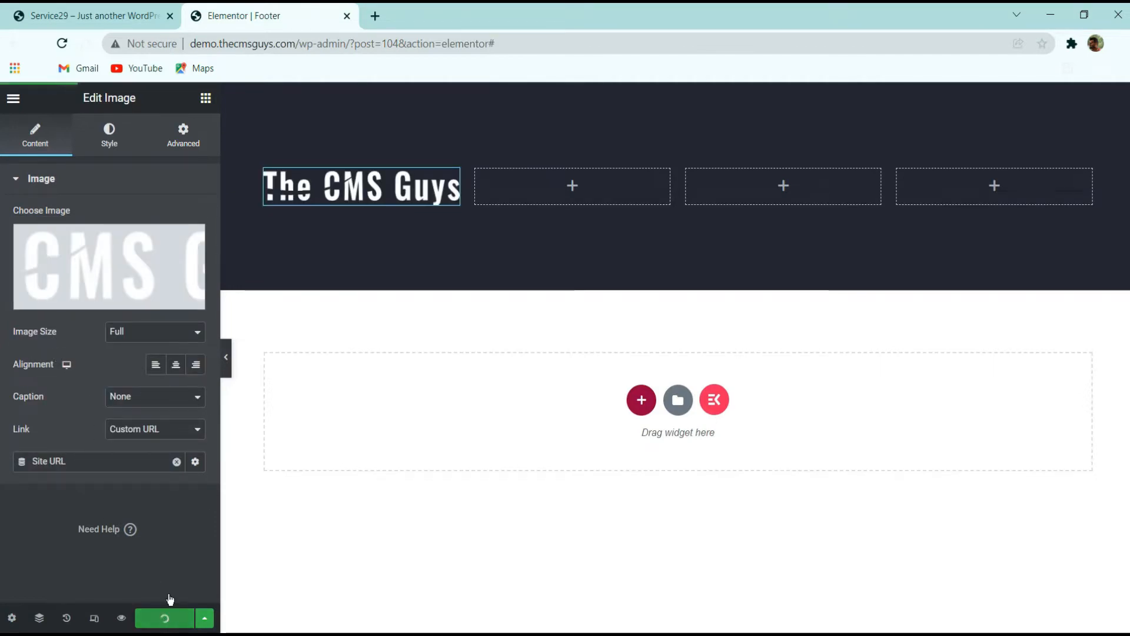
Preview the footer page, test the logo link, and compare it with the live site's footer
click(13, 95)
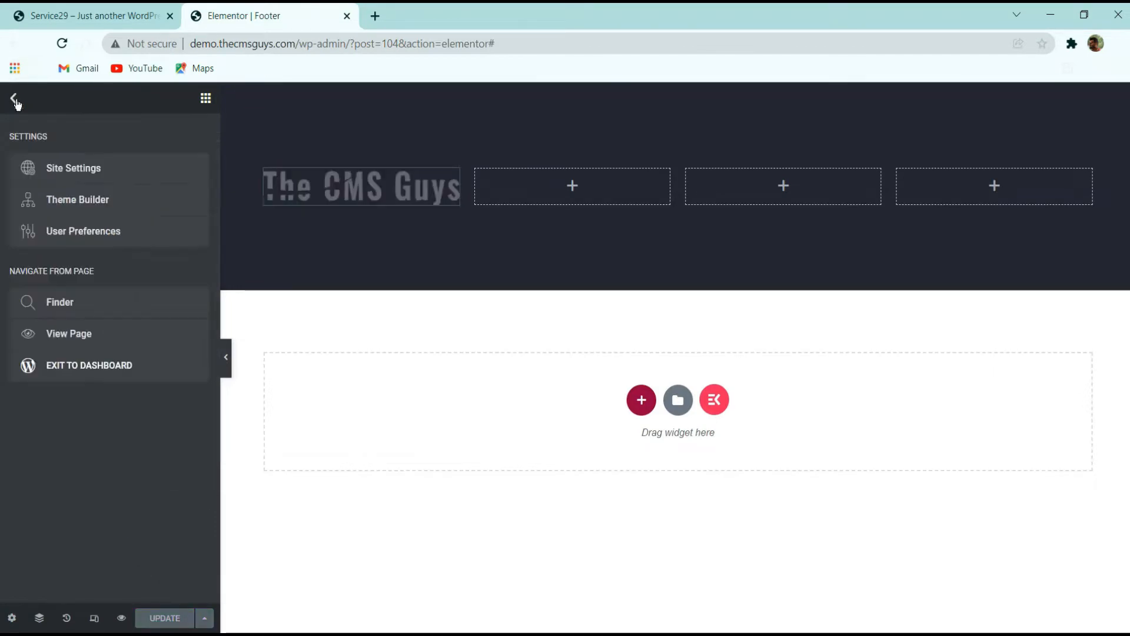
click(88, 333)
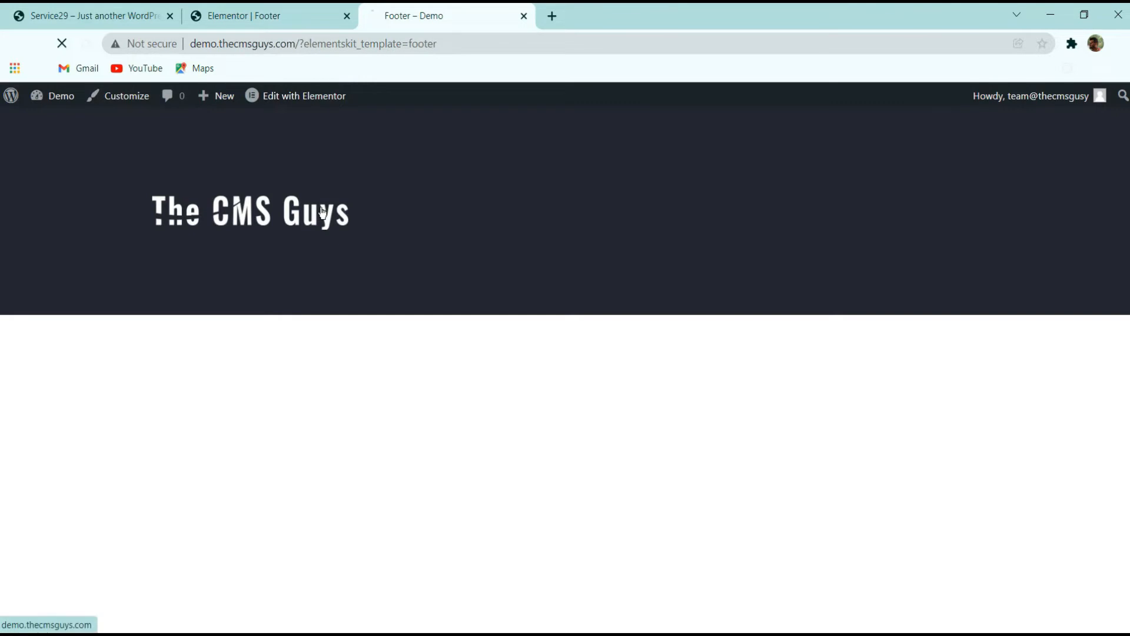
click(322, 211)
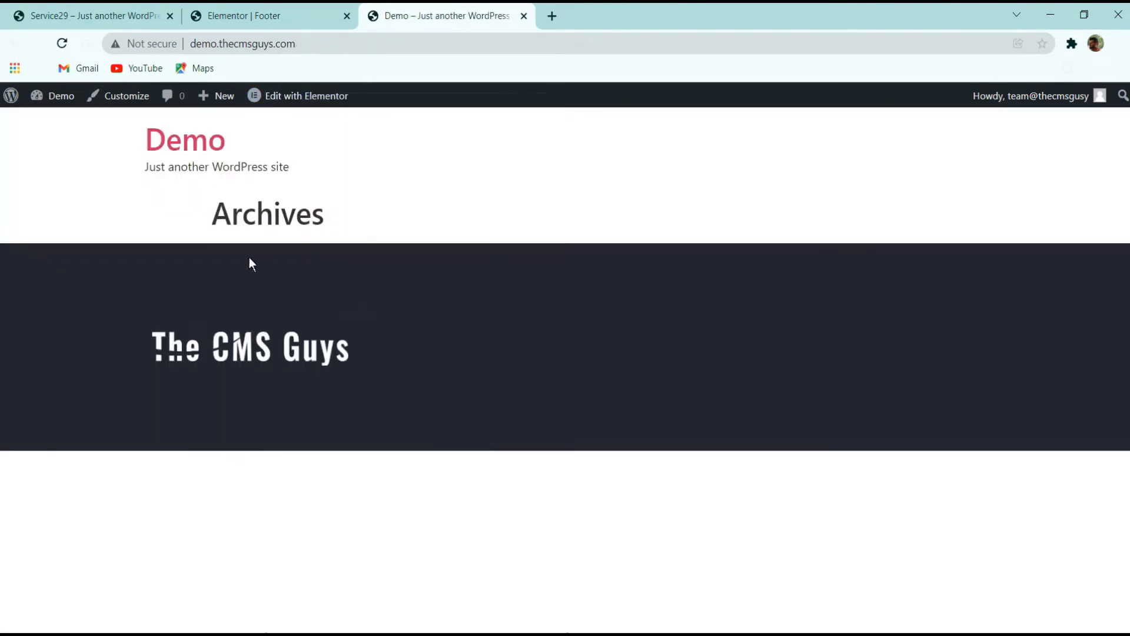
click(277, 351)
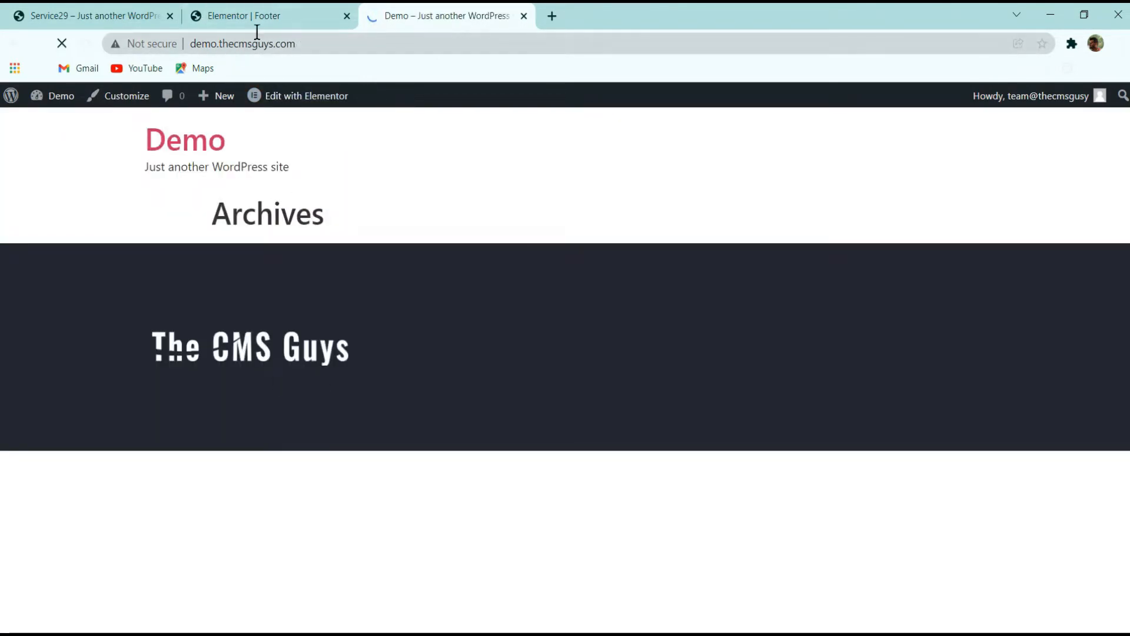
click(257, 19)
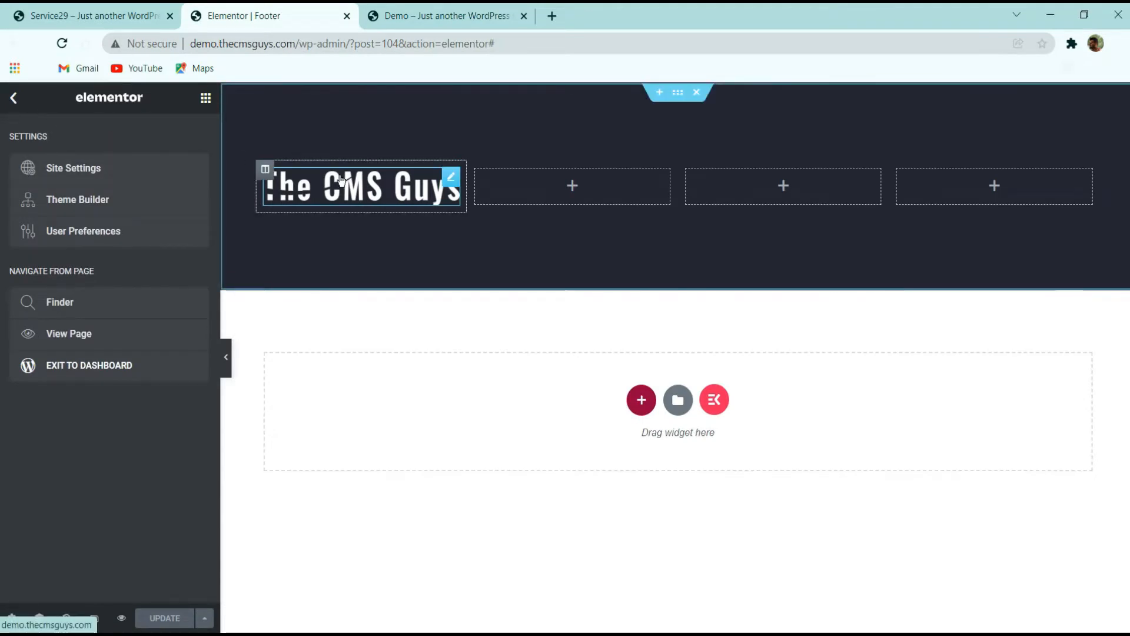
click(291, 177)
click(87, 11)
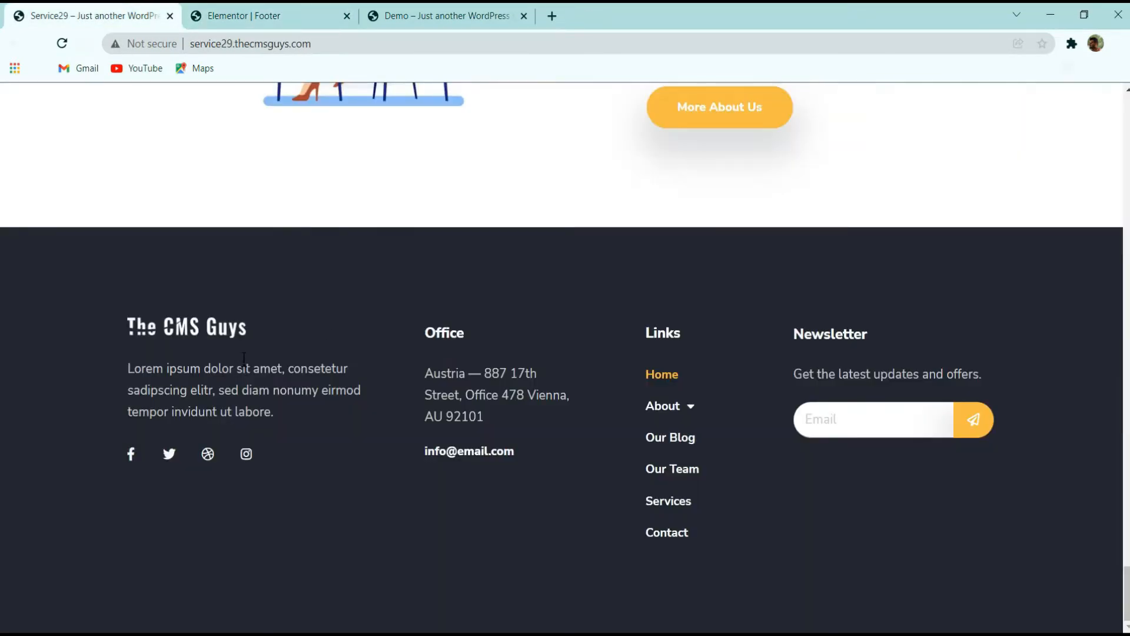
click(268, 16)
click(109, 135)
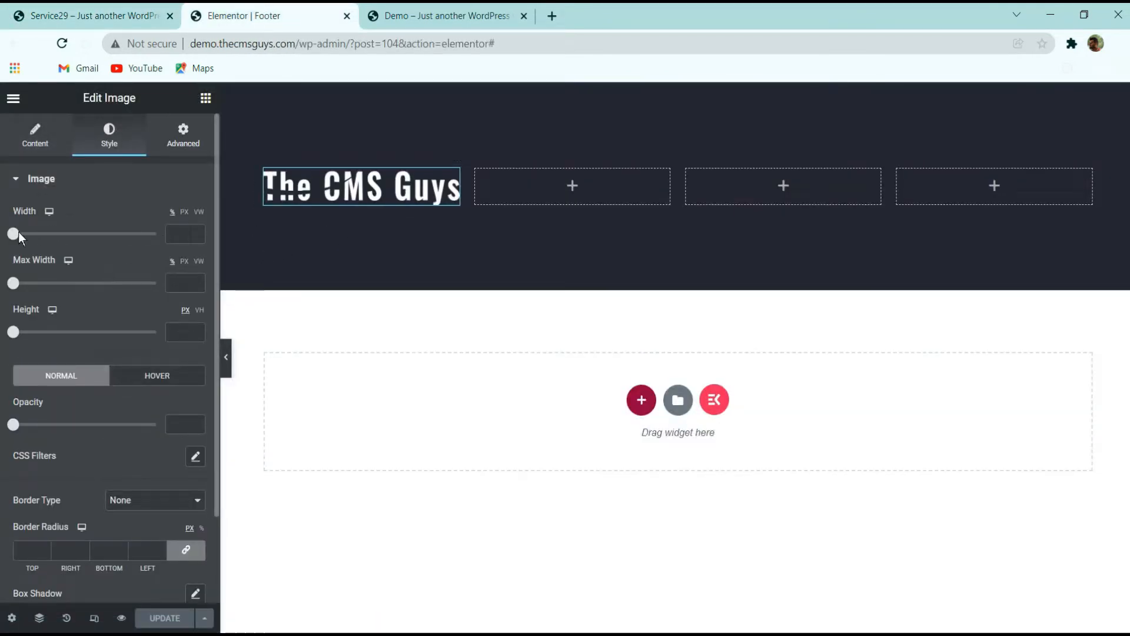
Set the logo's width to 100 % and its max width to 160 px
drag(13, 233, 156, 233)
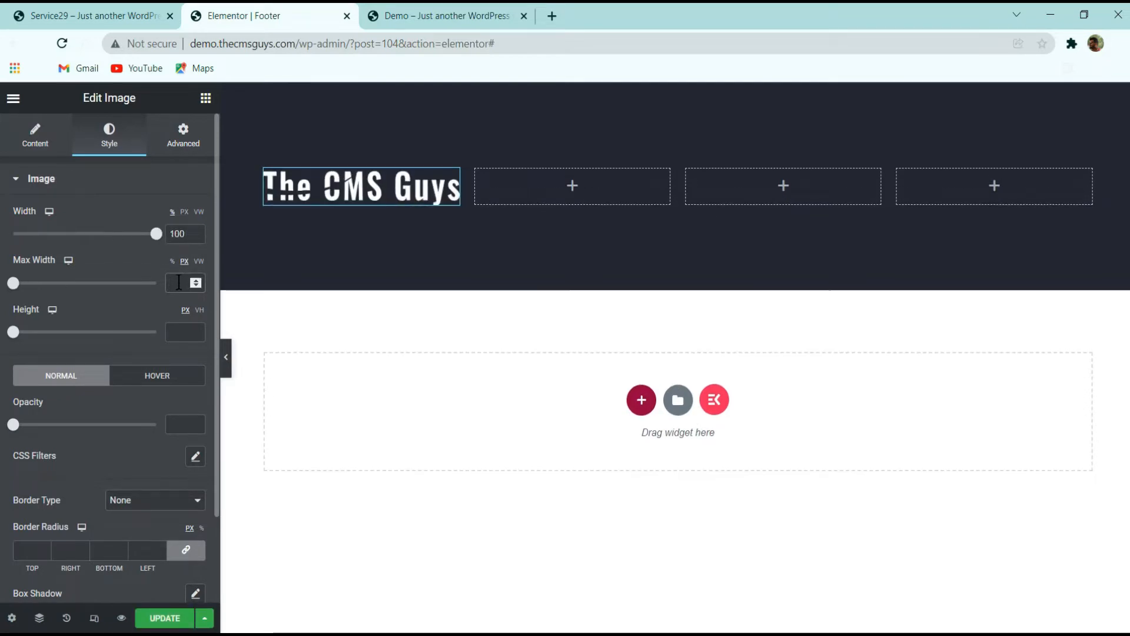
text(160)
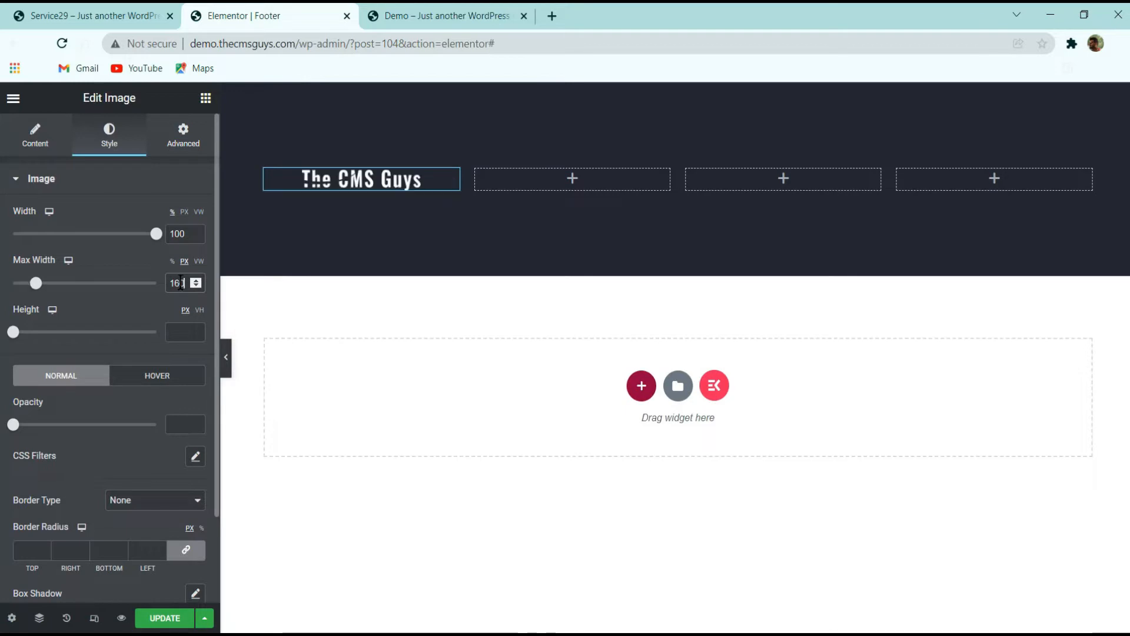
scroll(189, 342, down, 2)
scroll(167, 305, up, 3)
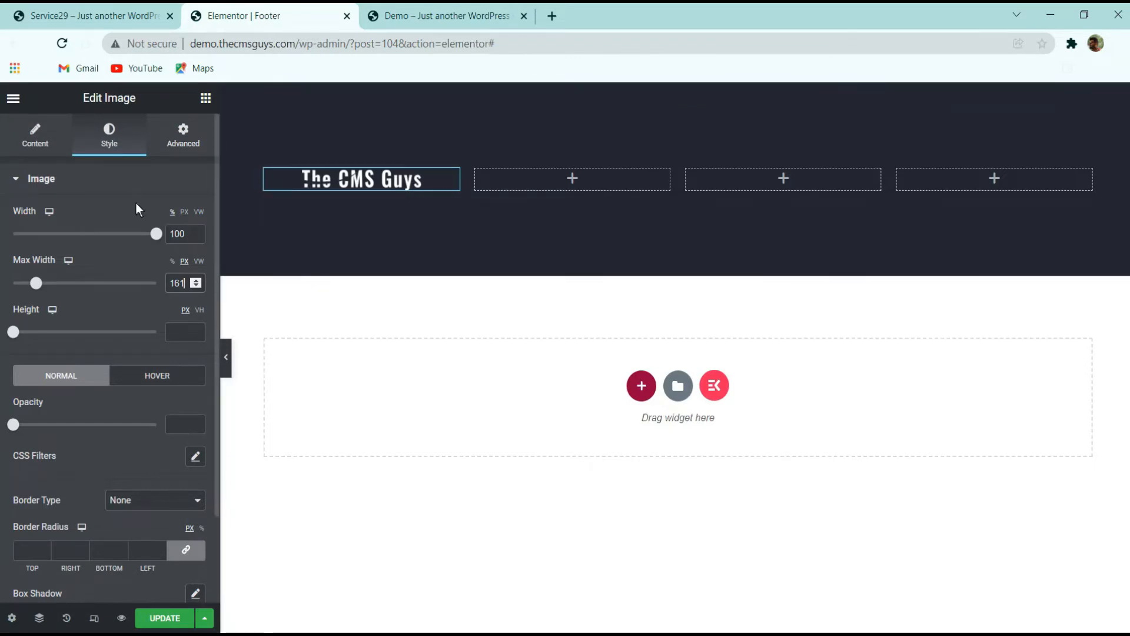
click(35, 141)
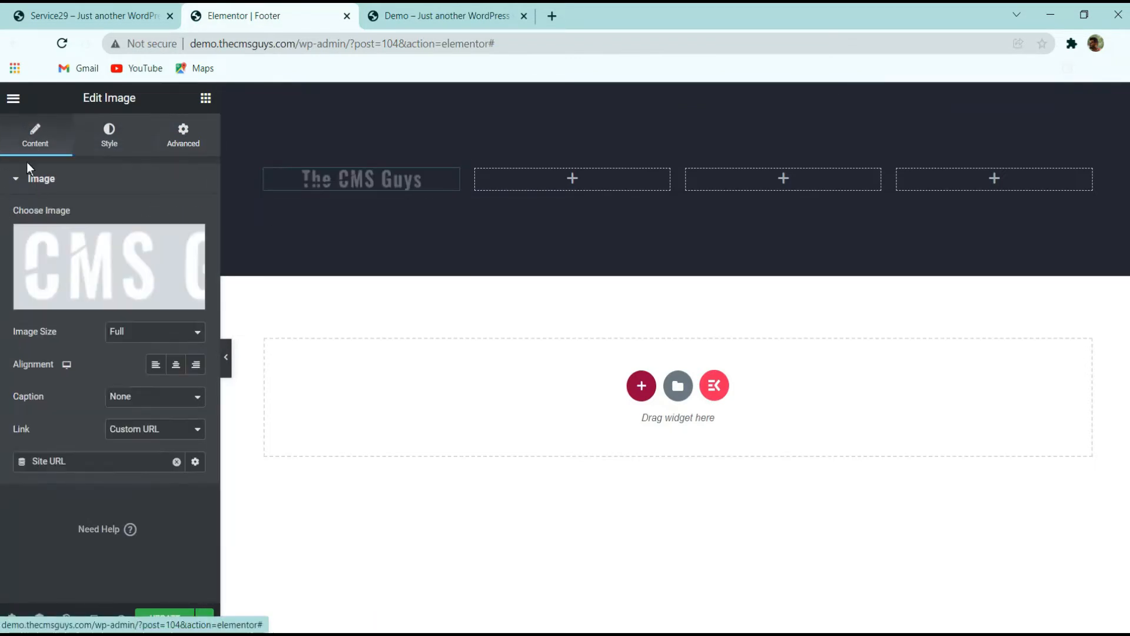
Left-align the logo image, then copy the description paragraph from the live site's footer
click(157, 366)
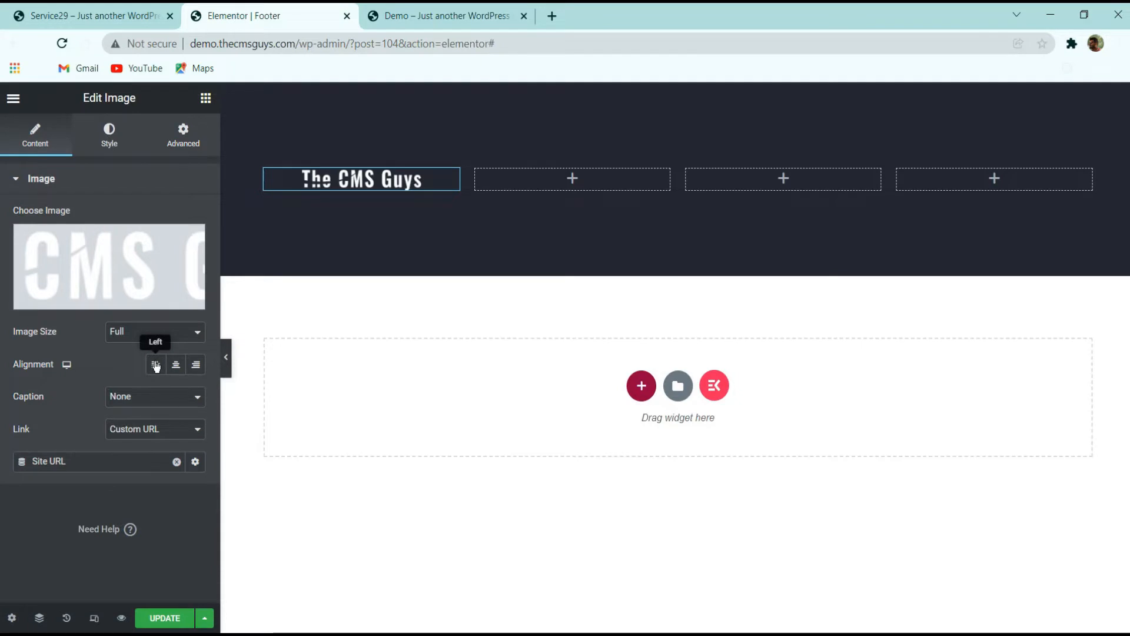
click(80, 16)
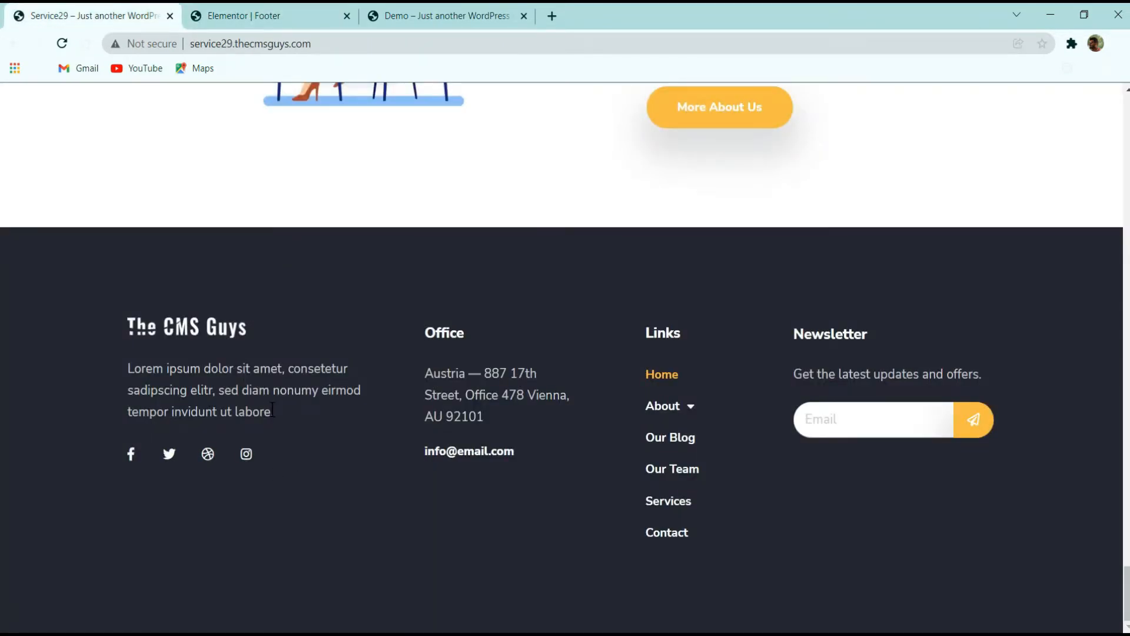
drag(272, 409, 131, 367)
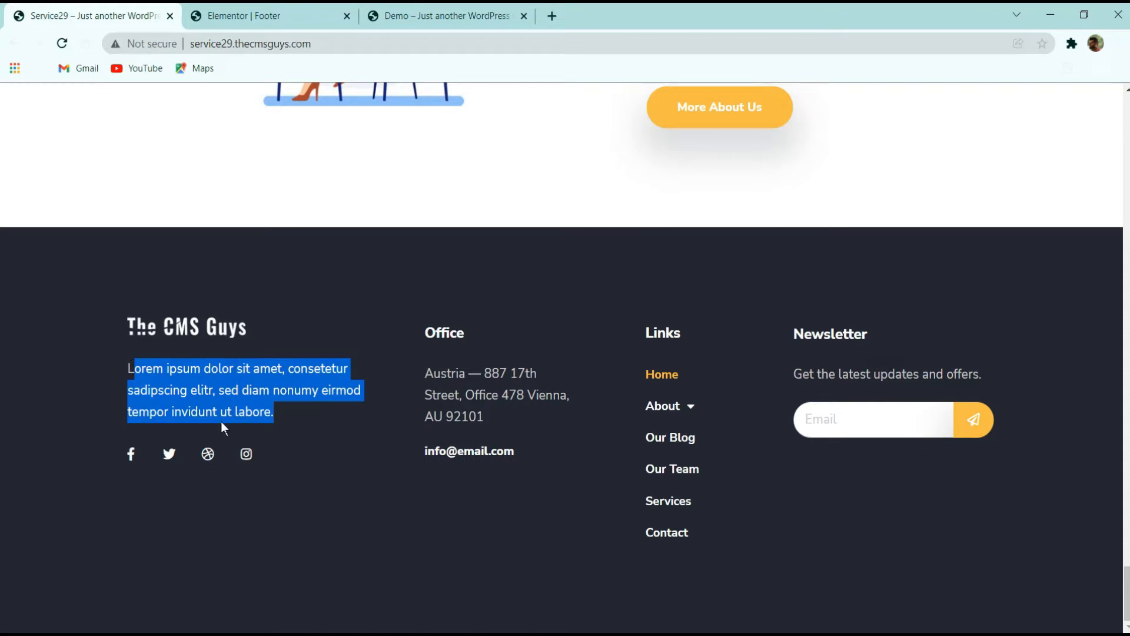
drag(290, 412, 118, 375)
key(ctrl+c)
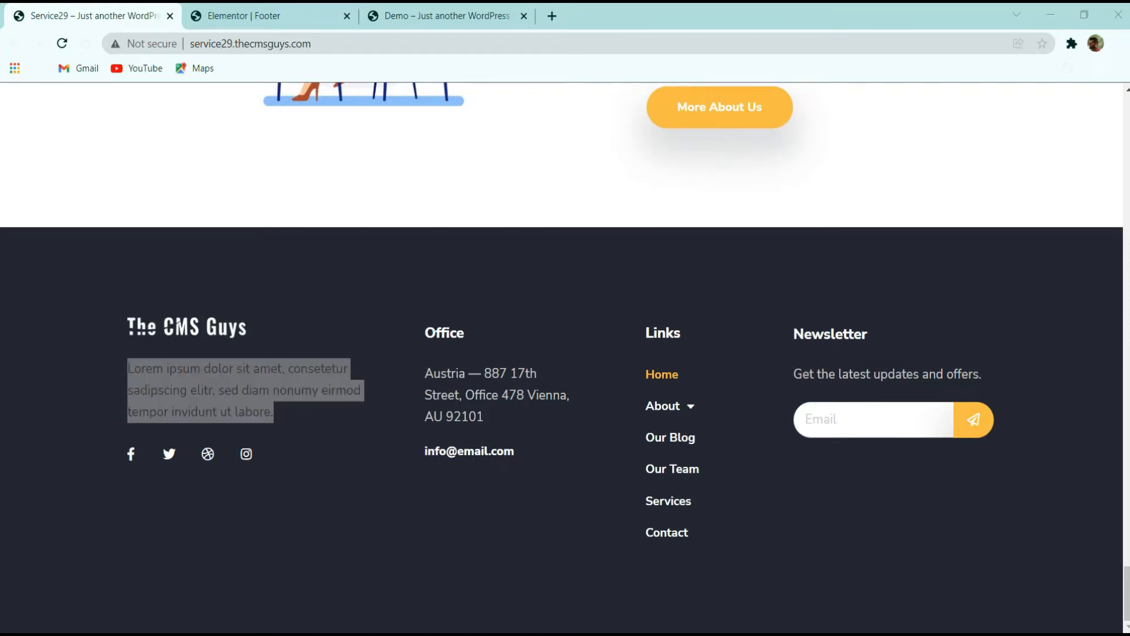
click(254, 13)
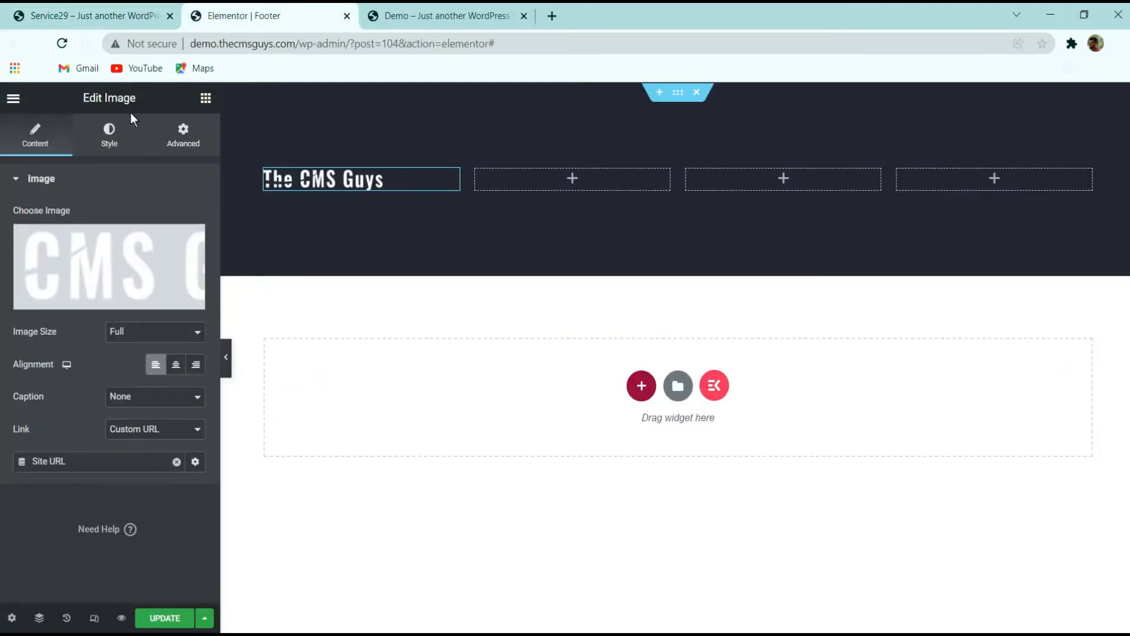
Add a Text Editor widget below the logo and paste the copied footer description into it
click(206, 98)
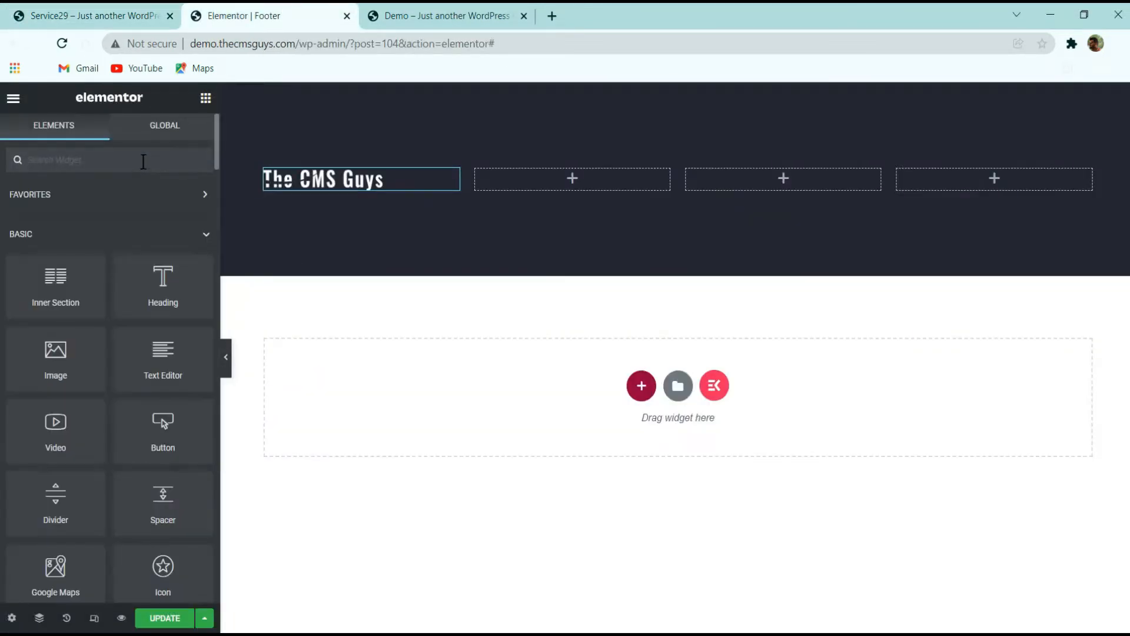
drag(123, 390, 447, 183)
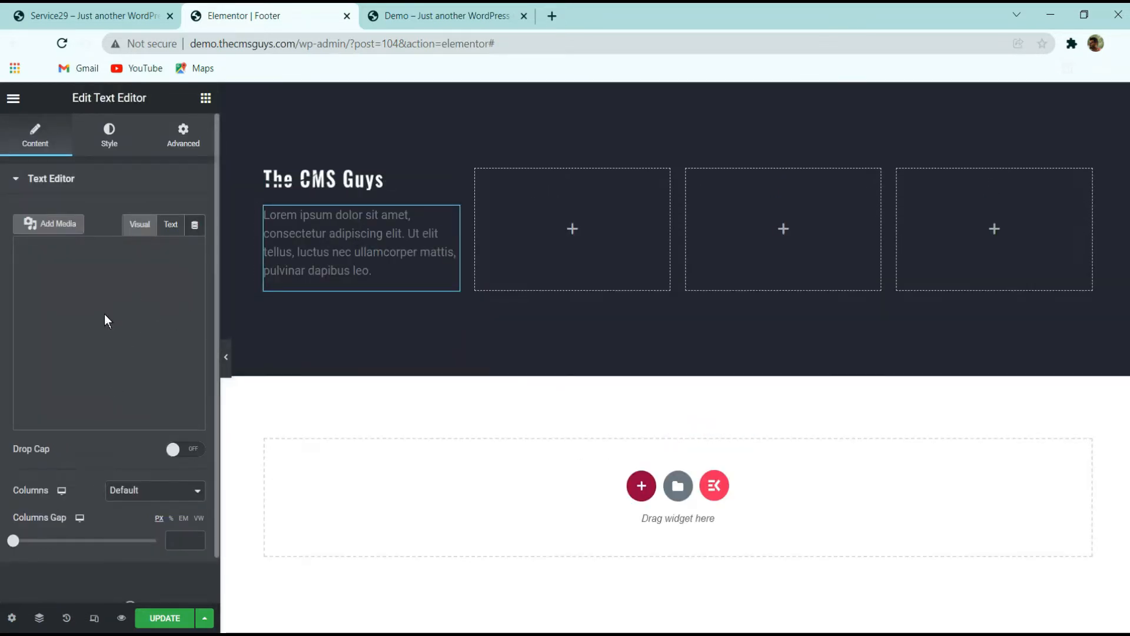
scroll(143, 323, down, 1)
click(166, 176)
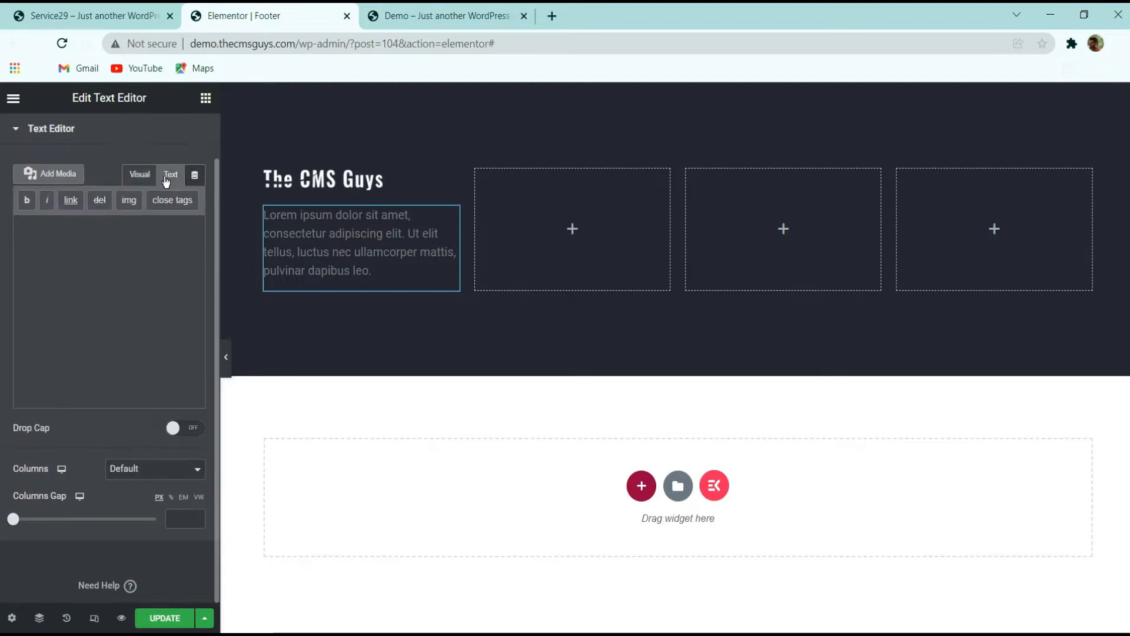
double_click(312, 251)
click(386, 276)
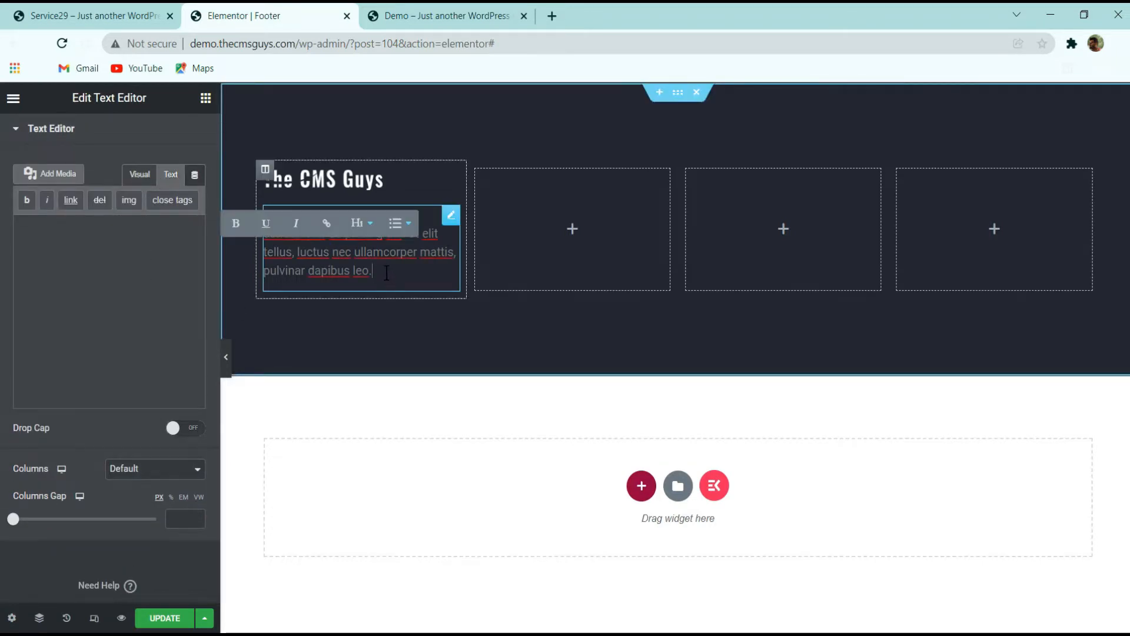
key(ctrl+a)
key(ctrl+v)
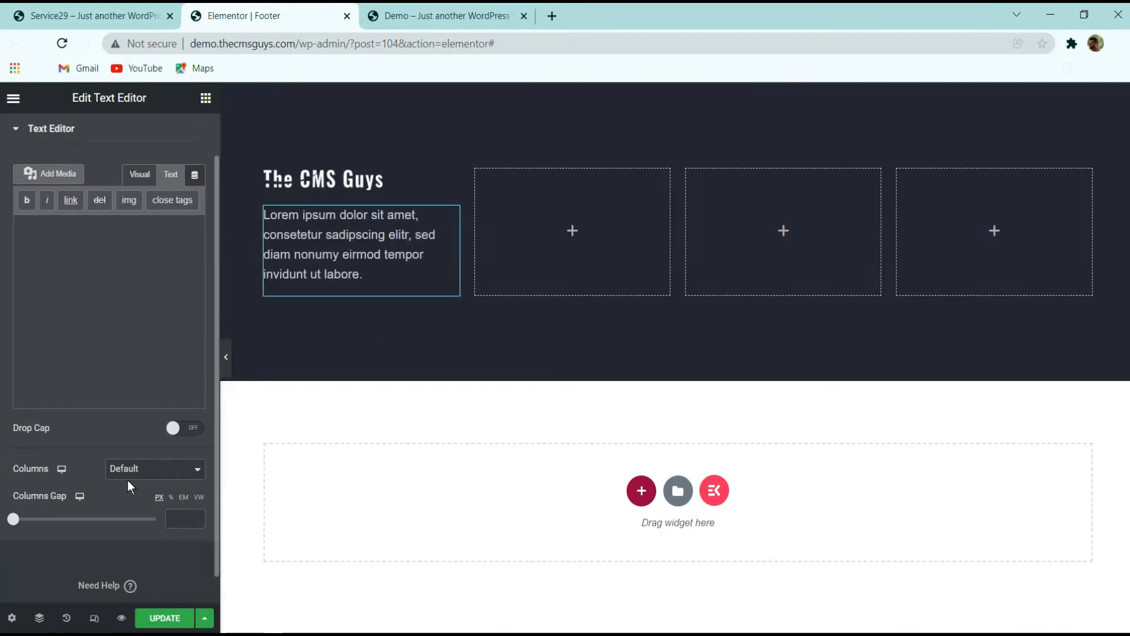
Inspect the paragraph's text color and typography style settings
scroll(107, 145, up, 1)
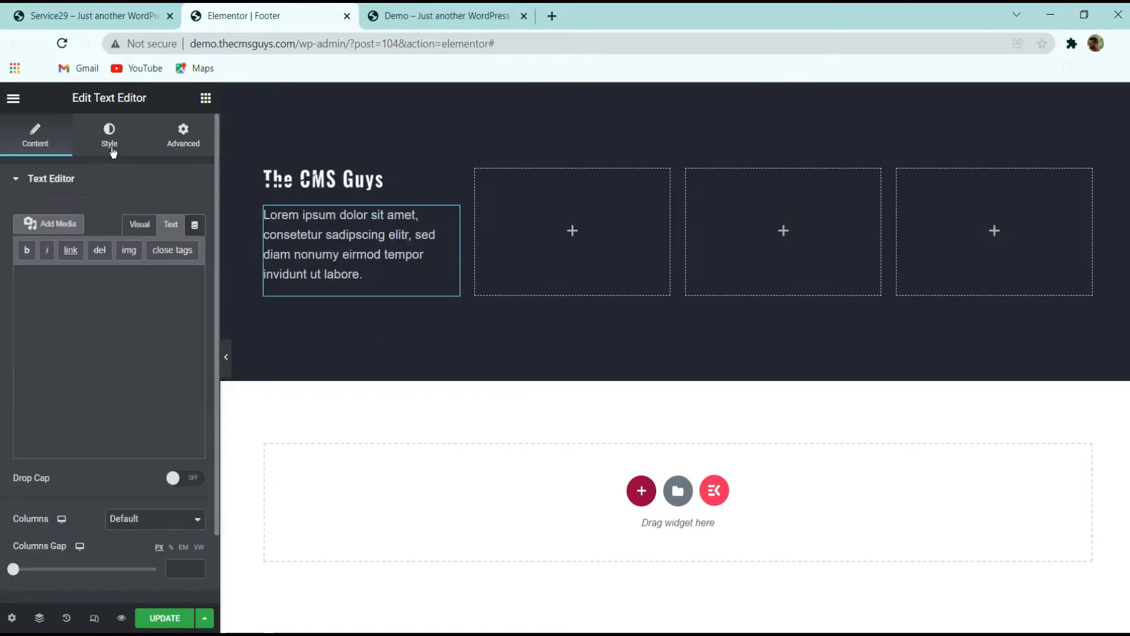
click(109, 136)
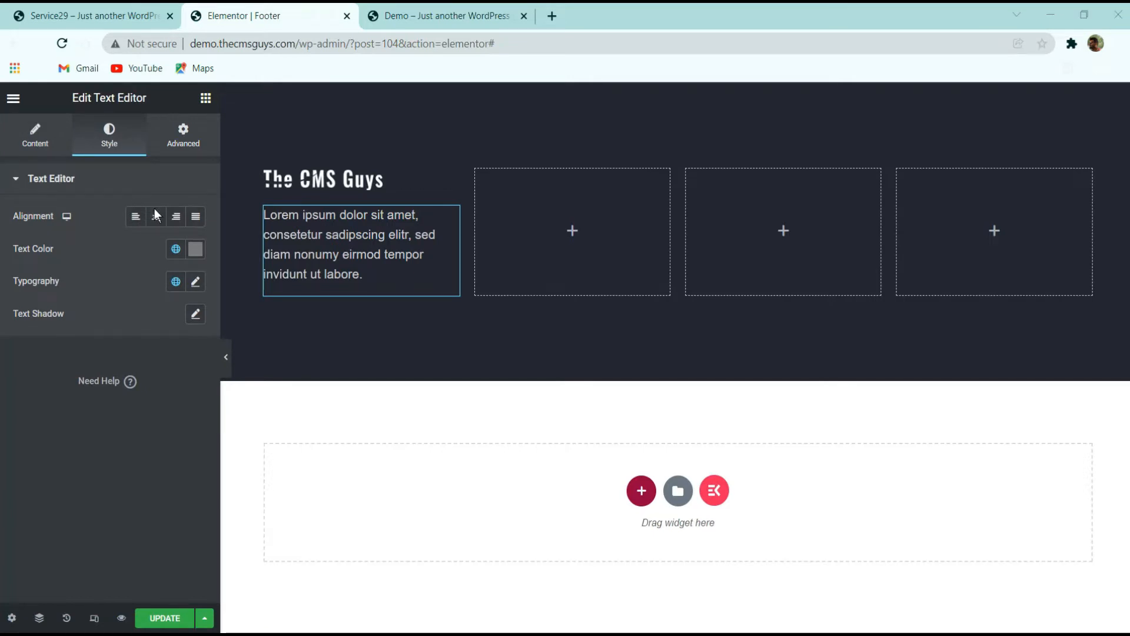
click(196, 249)
click(129, 239)
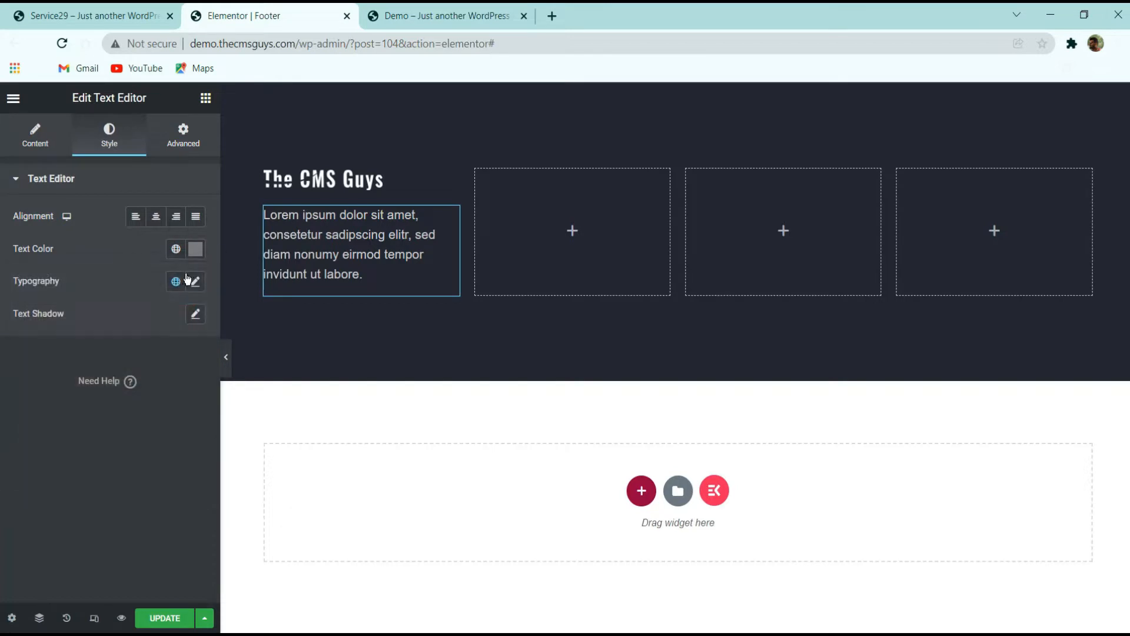
click(196, 282)
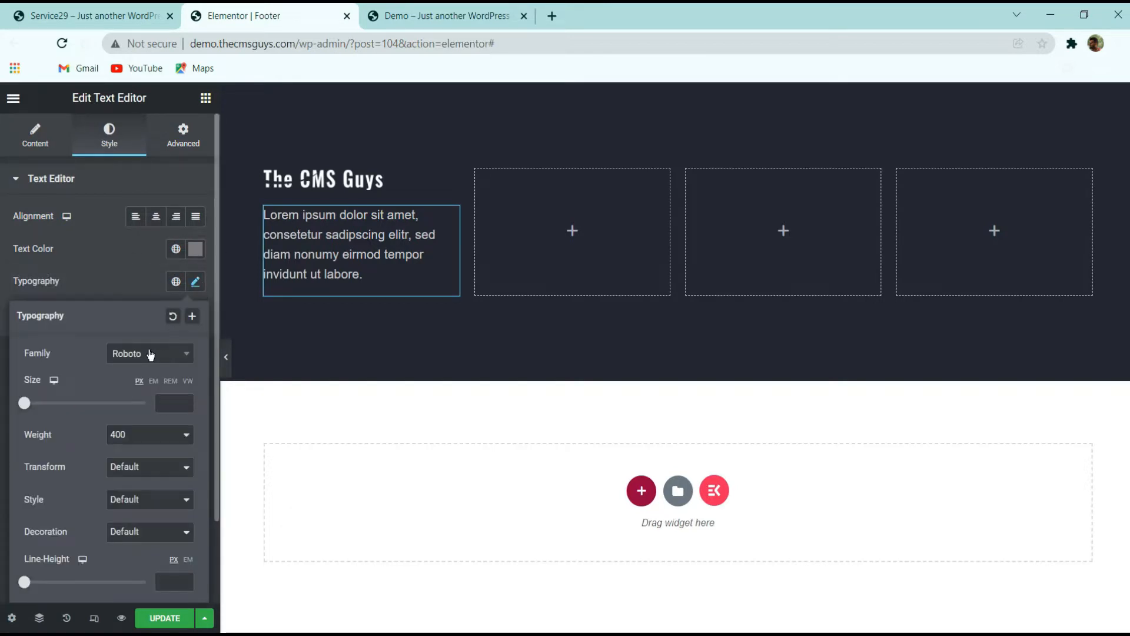
click(115, 298)
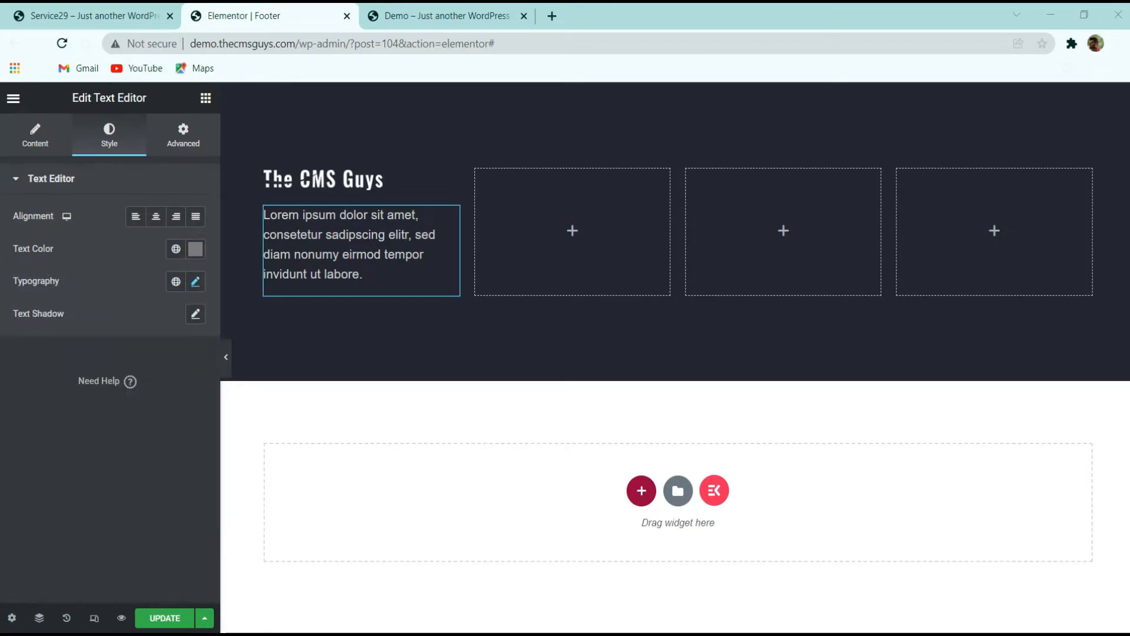
Unlink the paragraph's margin values and set its top margin to 28
click(172, 131)
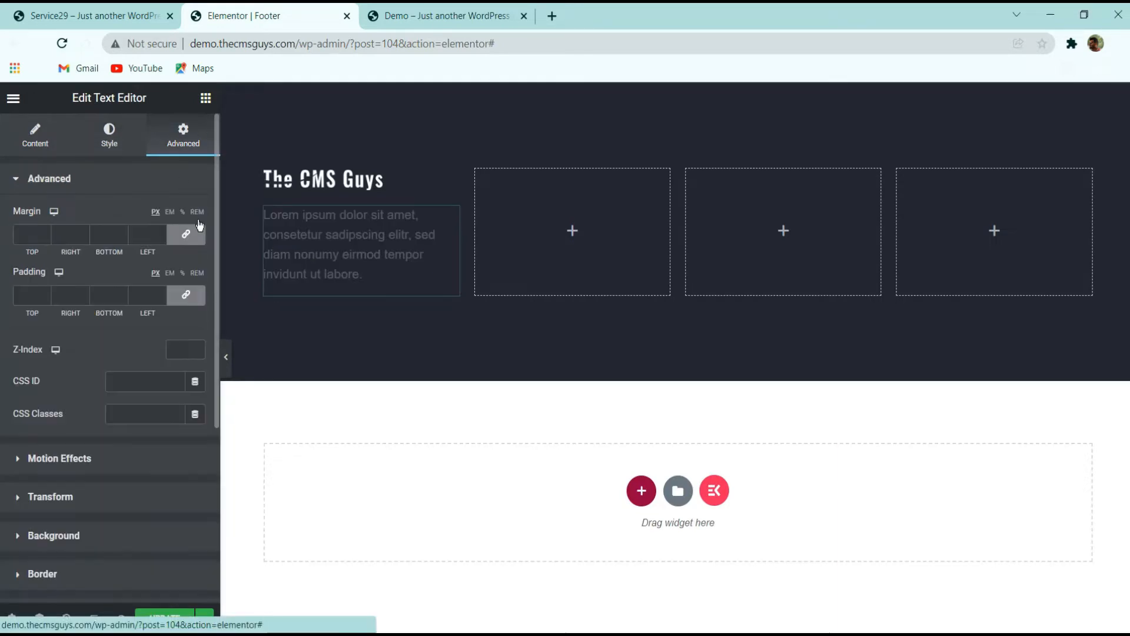
click(189, 235)
double_click(31, 236)
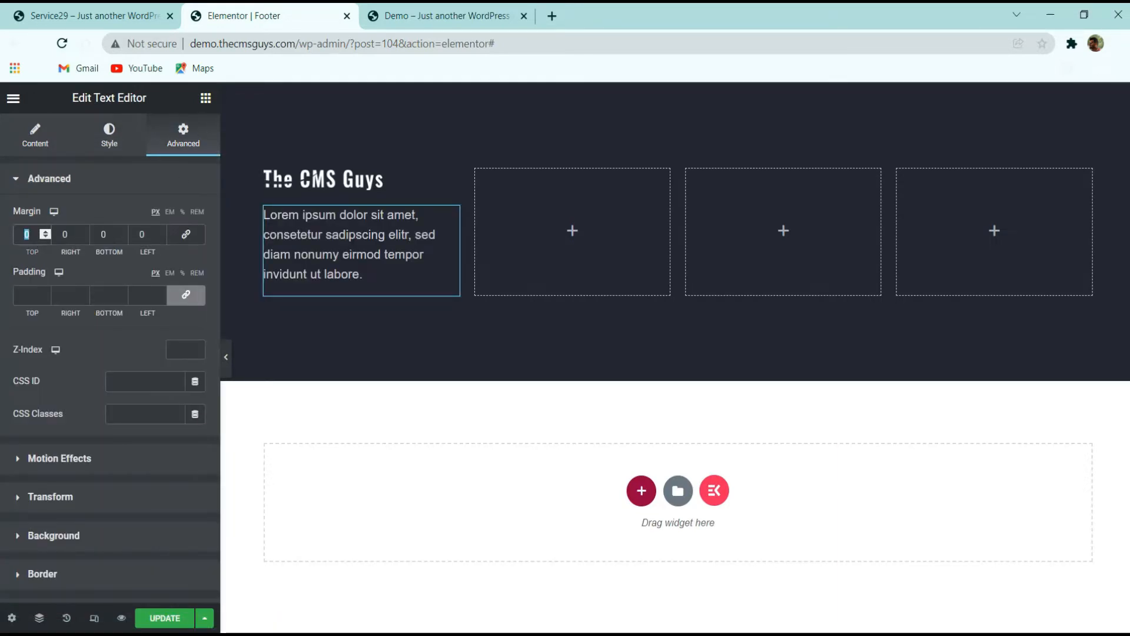
text(28)
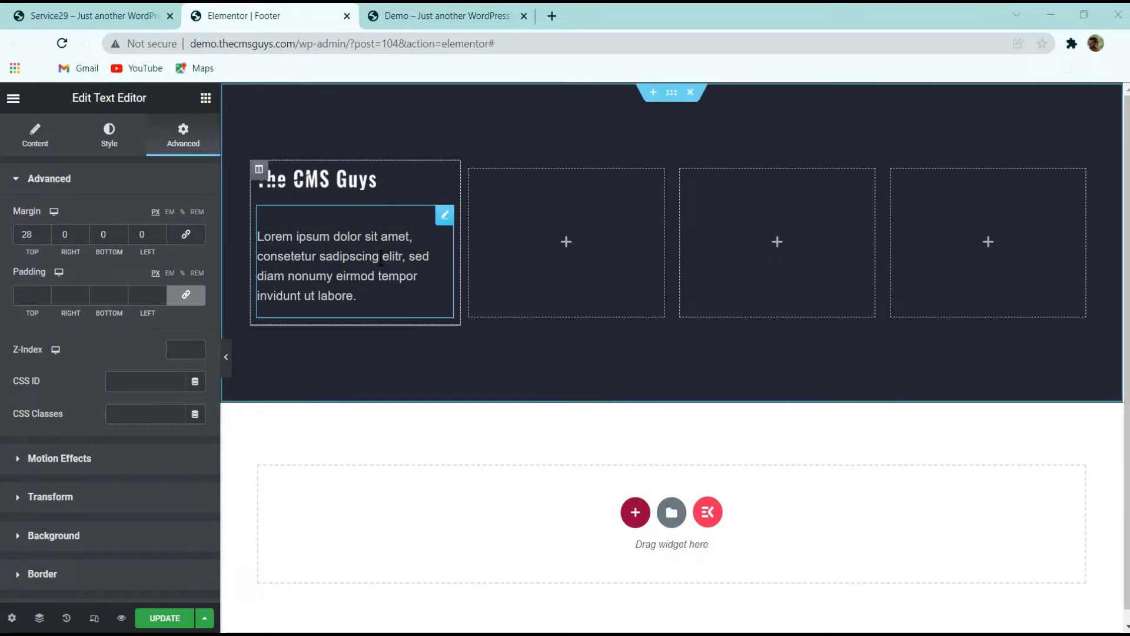
Compare the editor's footer column with the live site's footer
click(131, 8)
click(200, 381)
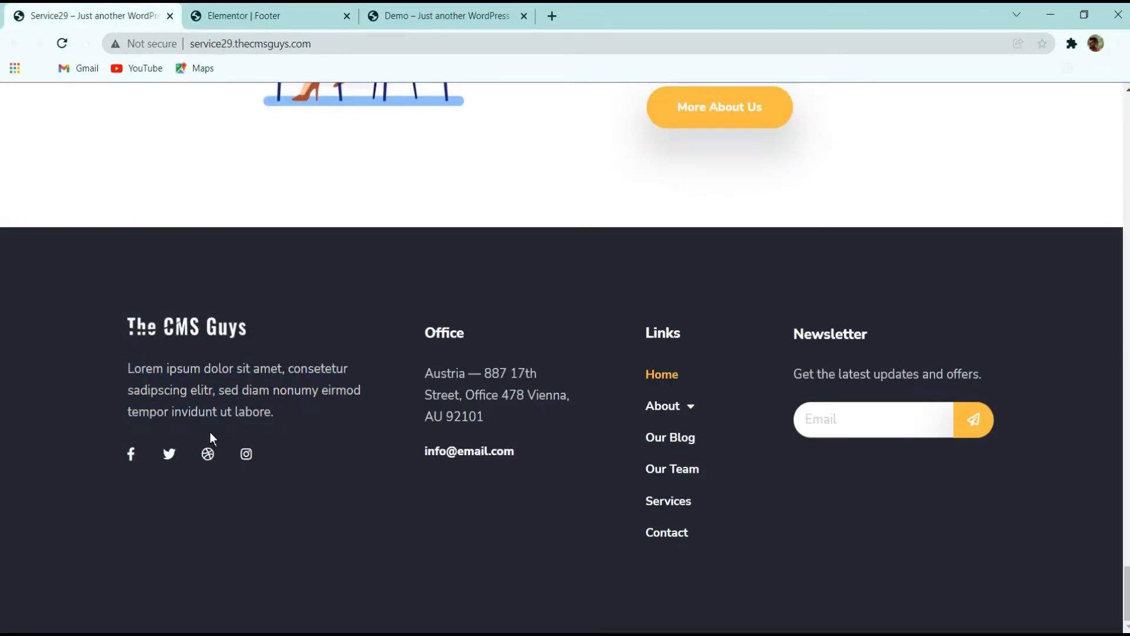
click(243, 12)
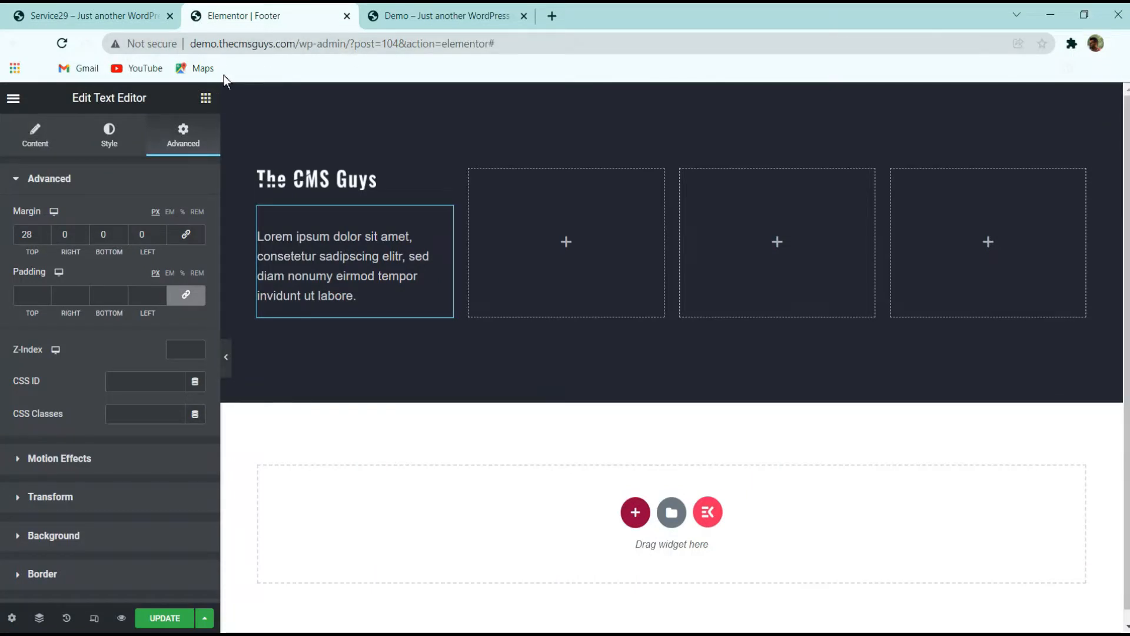
Search for the social widget and add a Social Icons widget below the paragraph in the first column
click(205, 98)
click(125, 158)
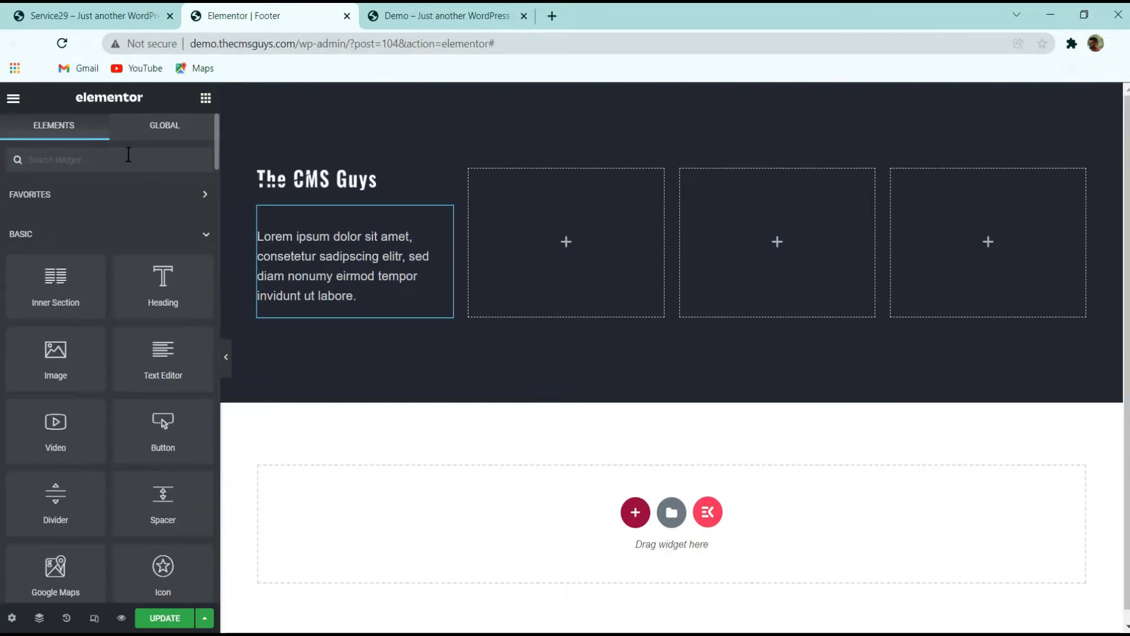
text(social)
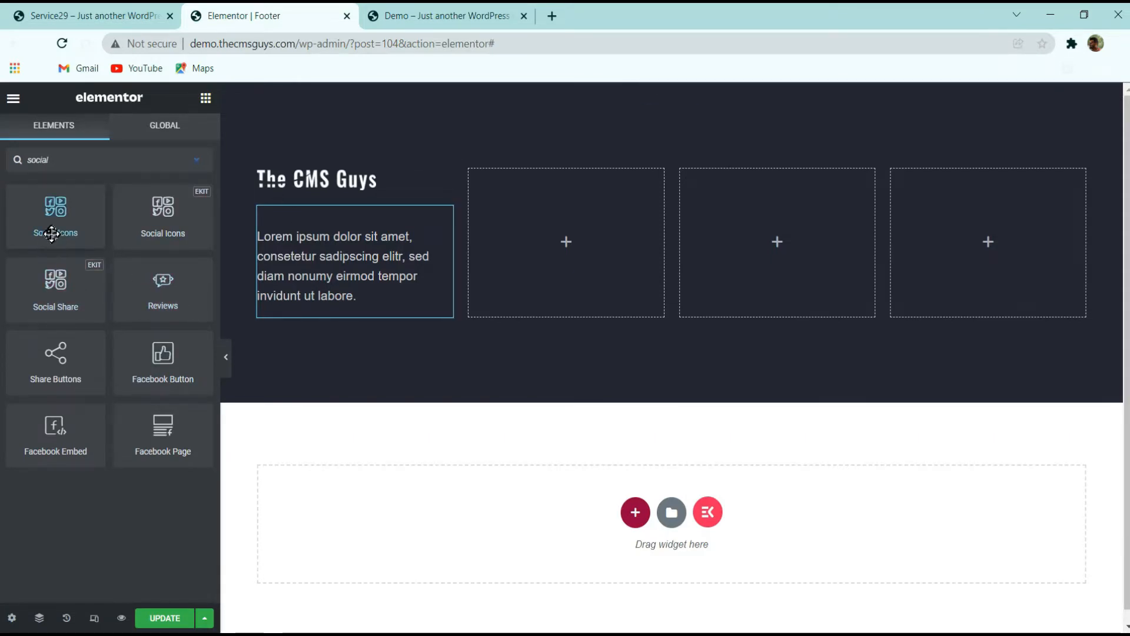
drag(54, 231, 345, 288)
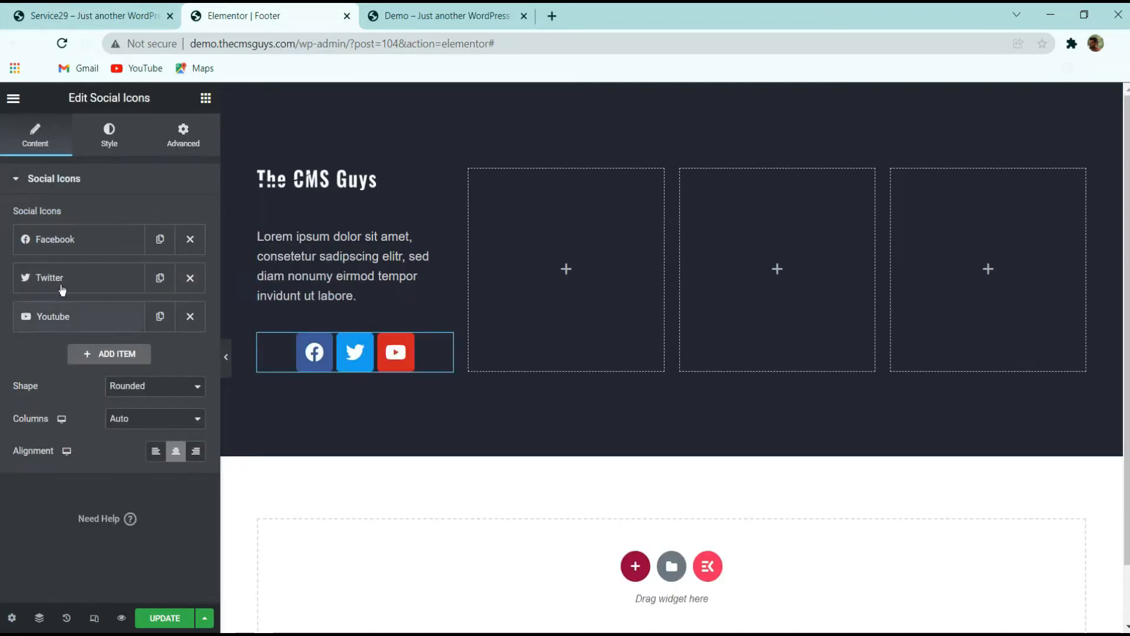
Add a fourth social icon item using the Telegram icon
click(99, 353)
click(112, 428)
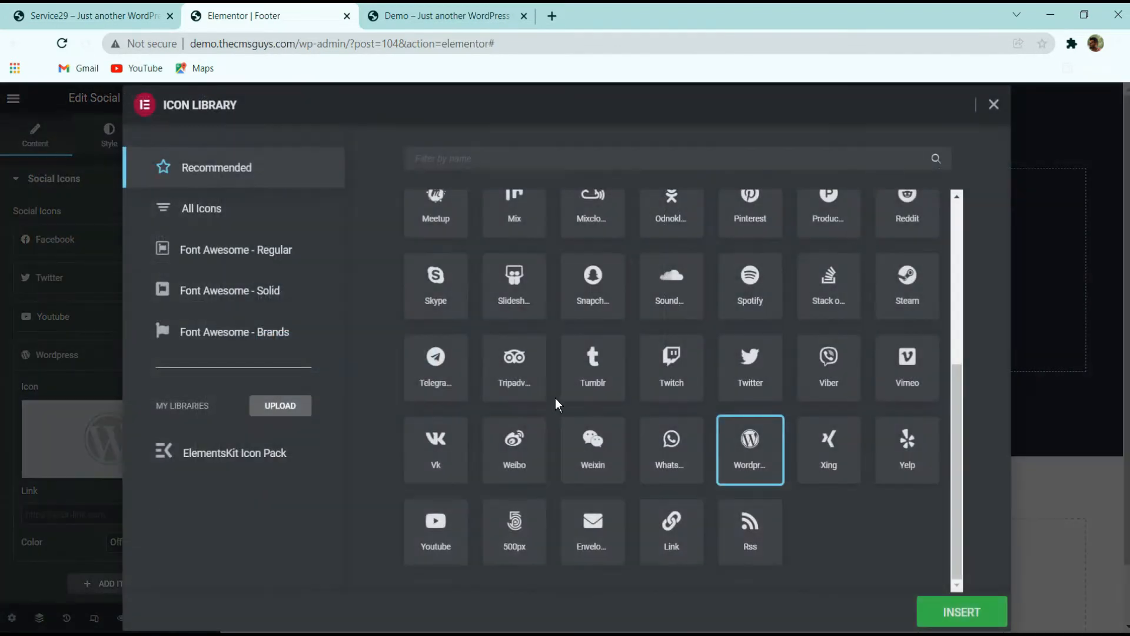
click(437, 375)
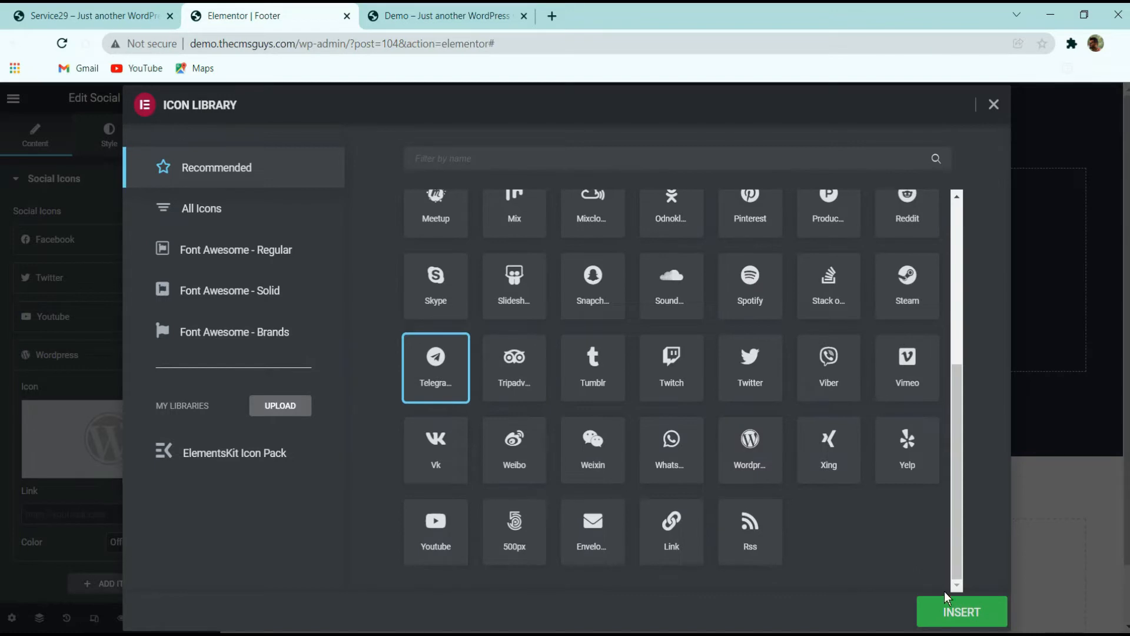
click(956, 612)
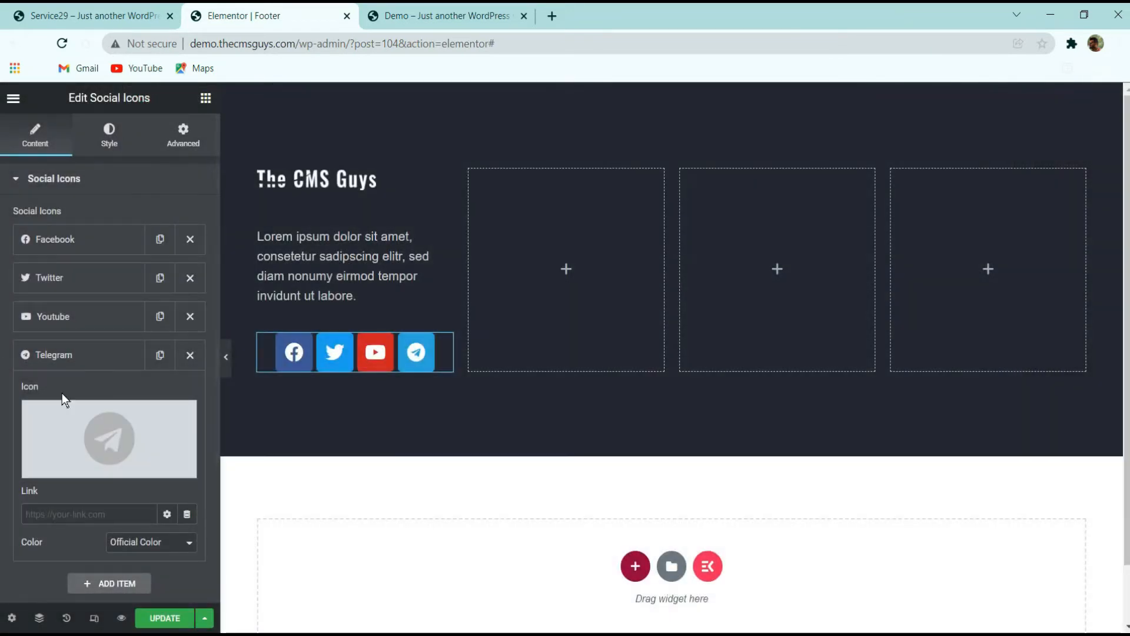
click(70, 352)
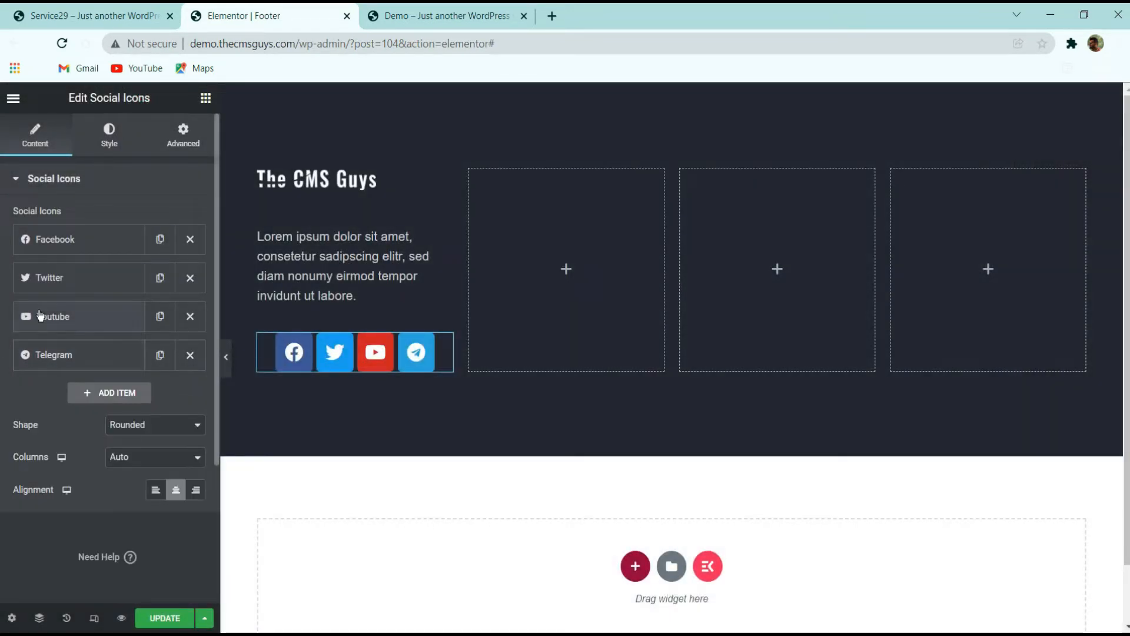
Browse the icon library for the Facebook item and close it without choosing a new icon
click(70, 238)
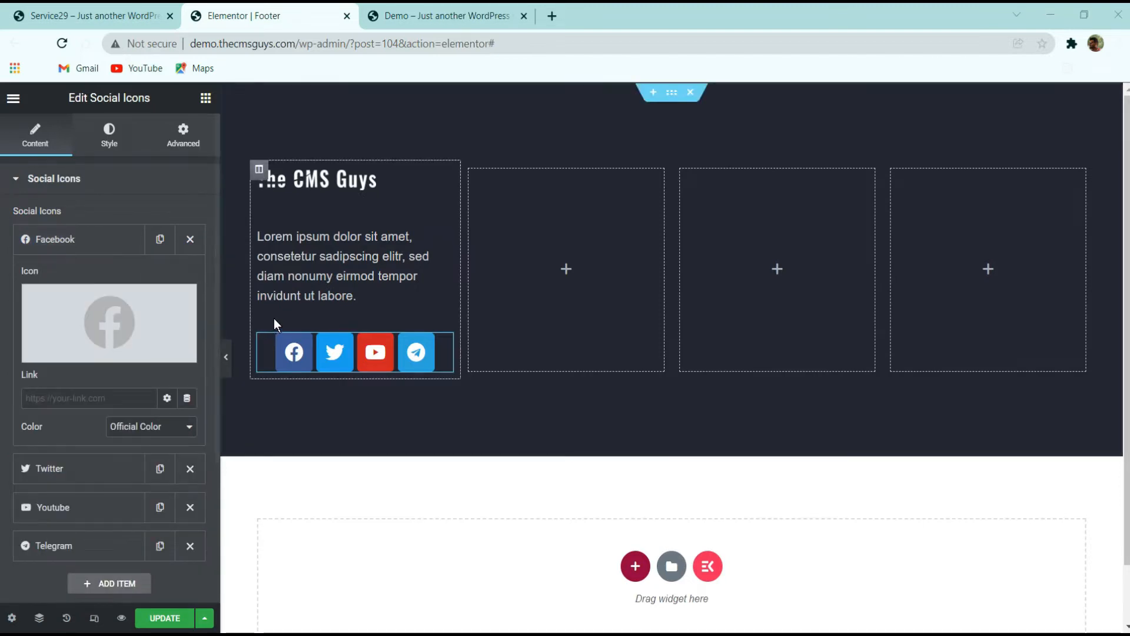
mouse_move(144, 319)
click(82, 315)
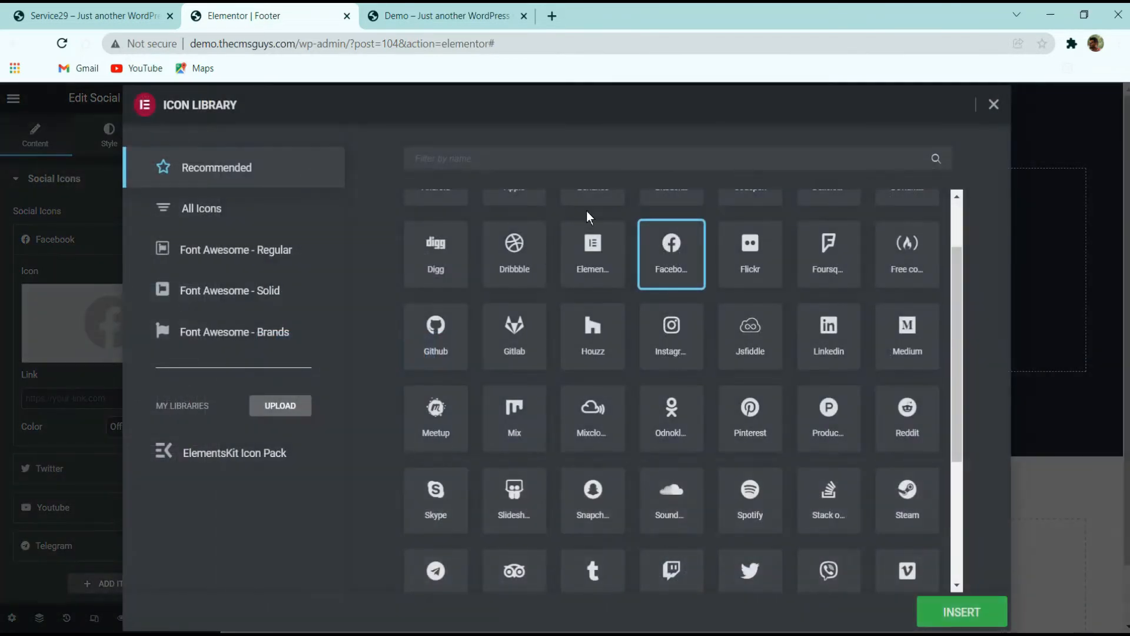
scroll(589, 297, up, 3)
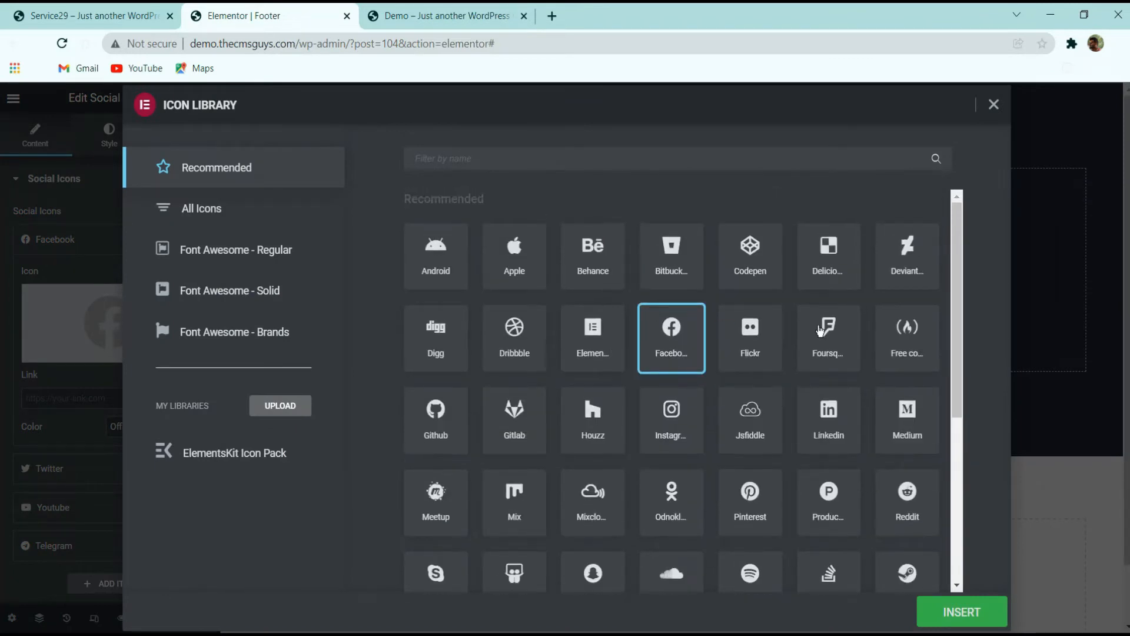
scroll(877, 333, down, 6)
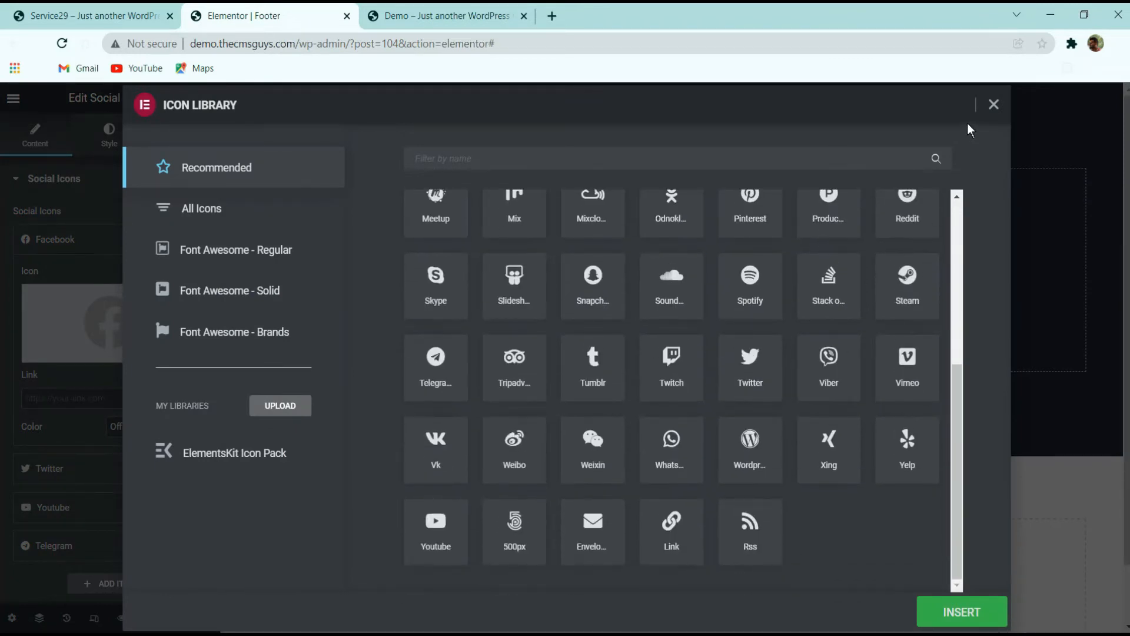
click(991, 107)
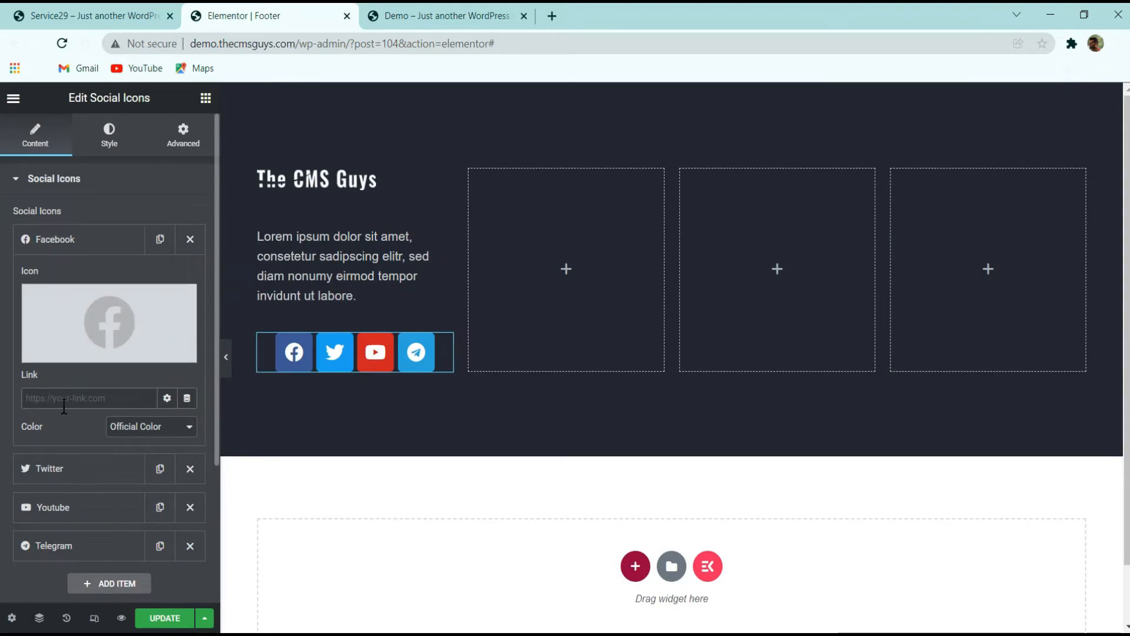
Review the link and color settings of each social icon item
click(63, 402)
click(51, 466)
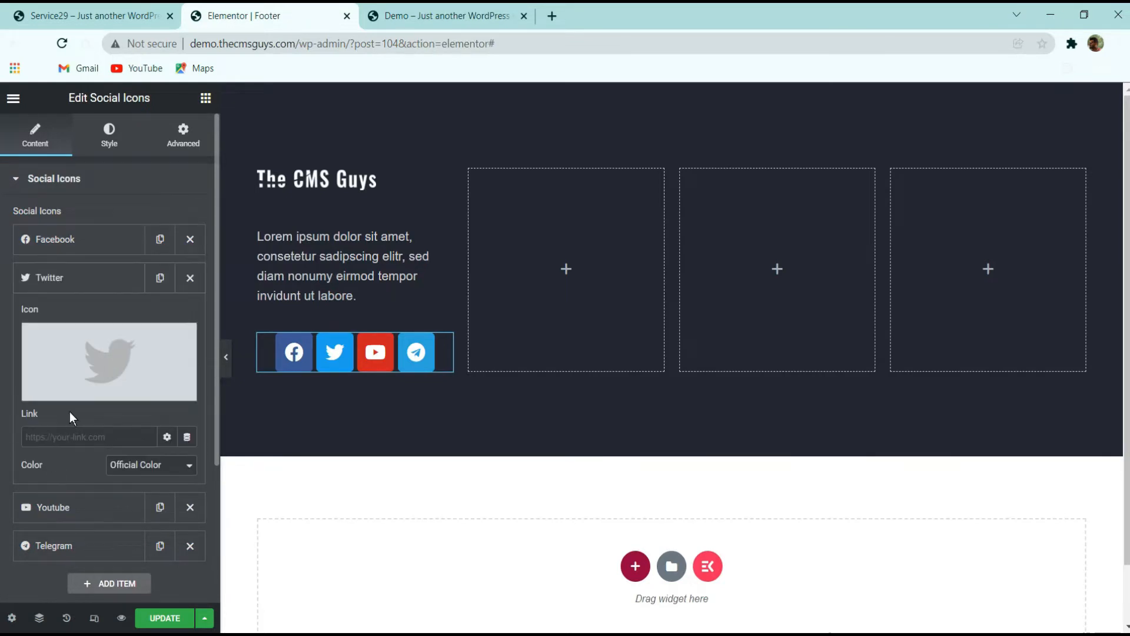
scroll(69, 406, down, 3)
click(76, 320)
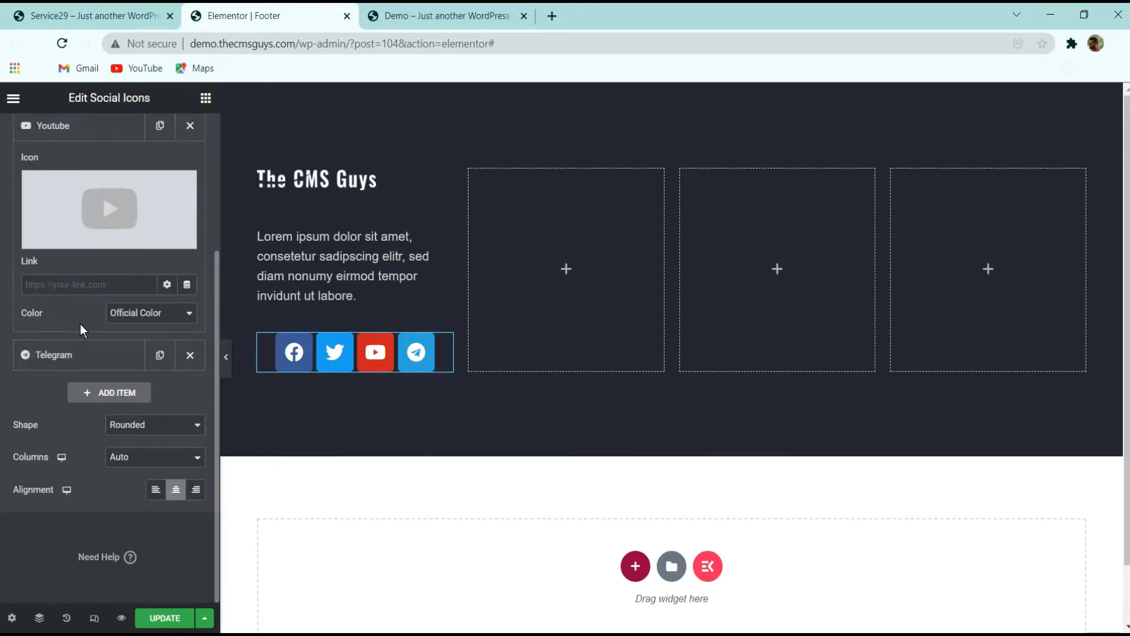
click(69, 351)
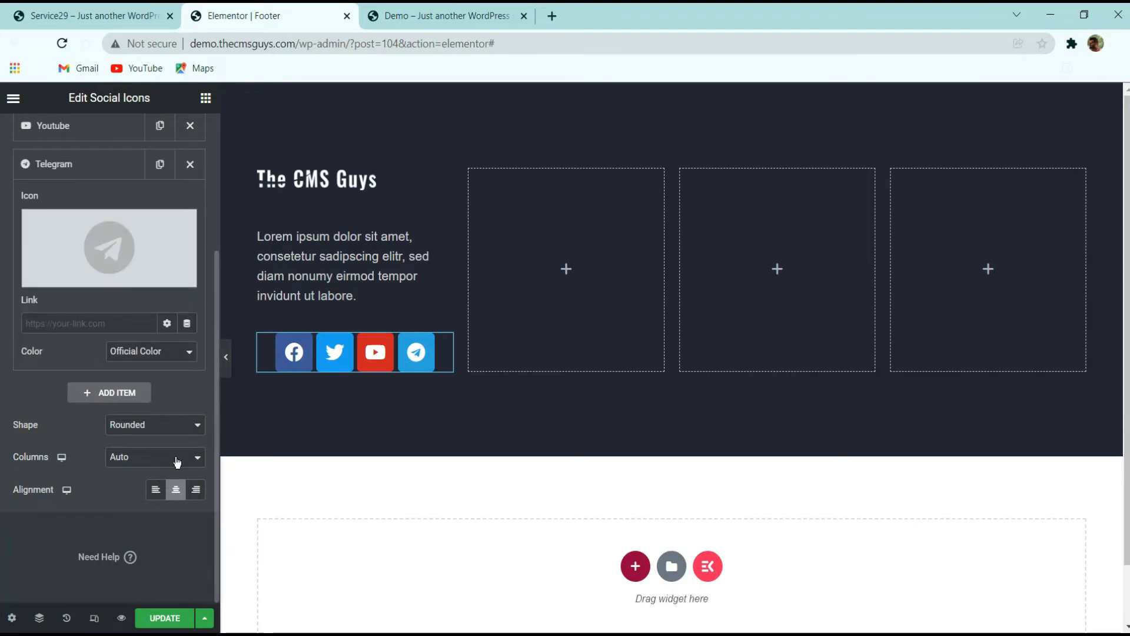
Set the social icons' shape to Square and align them to the left
click(137, 432)
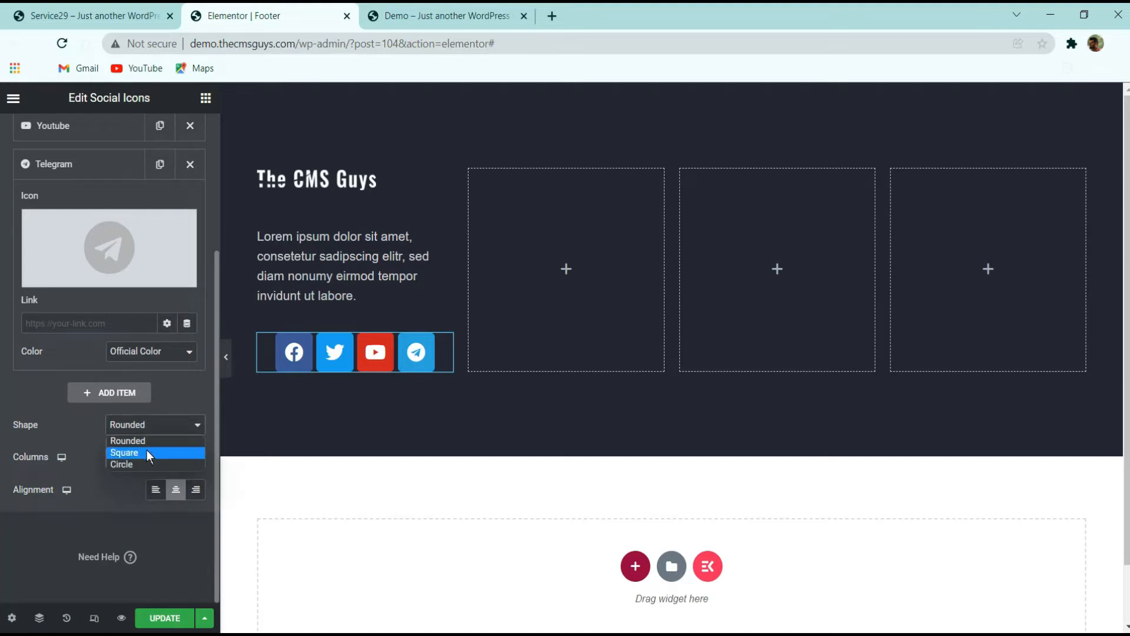
click(146, 452)
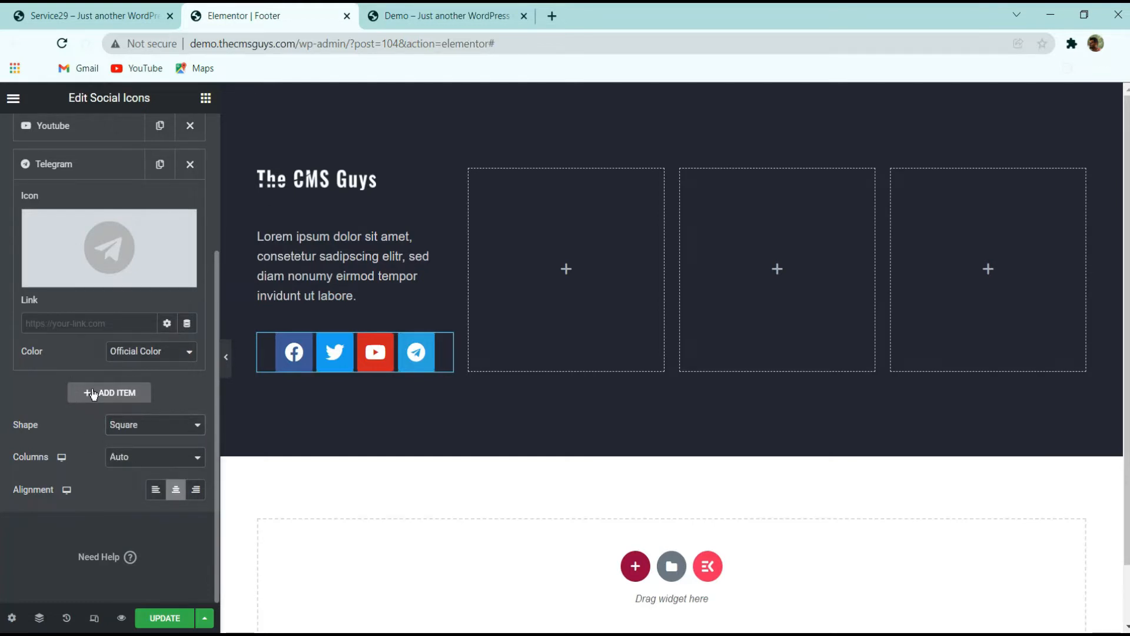
click(153, 489)
Switch the icon color to Custom with a fully transparent primary color and a white #FFFFFF secondary color
scroll(81, 191, up, 5)
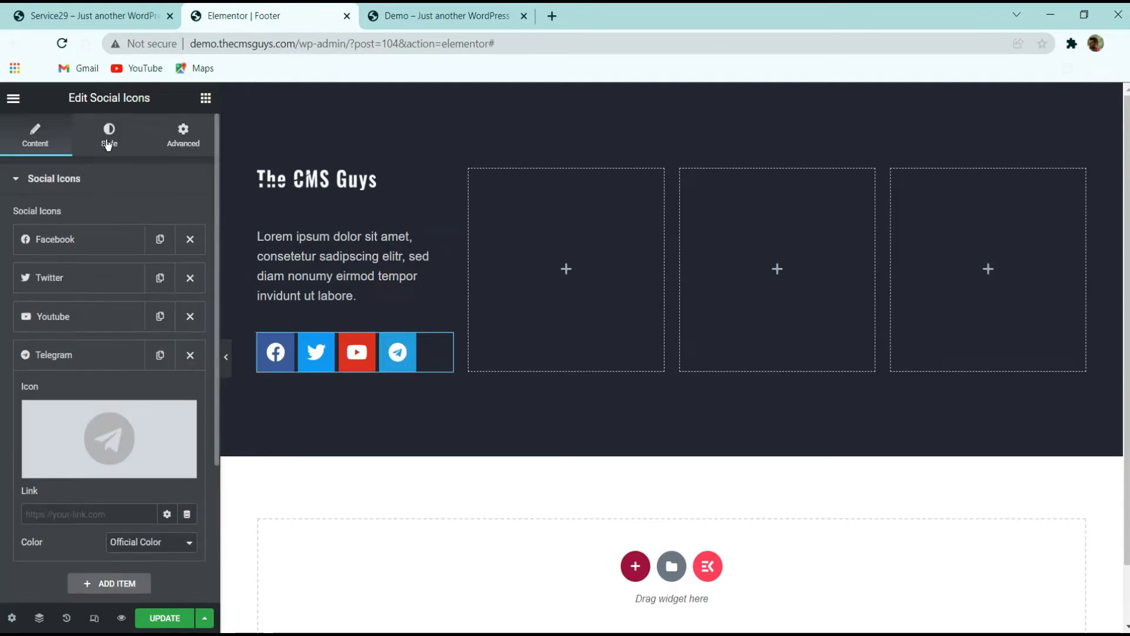
click(109, 141)
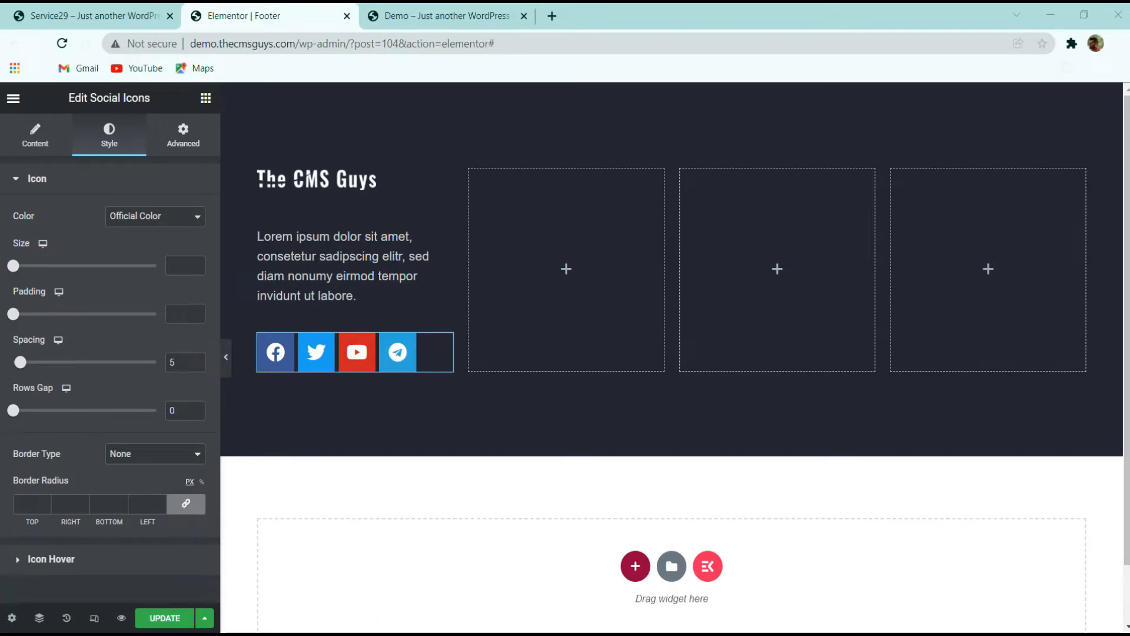
click(145, 218)
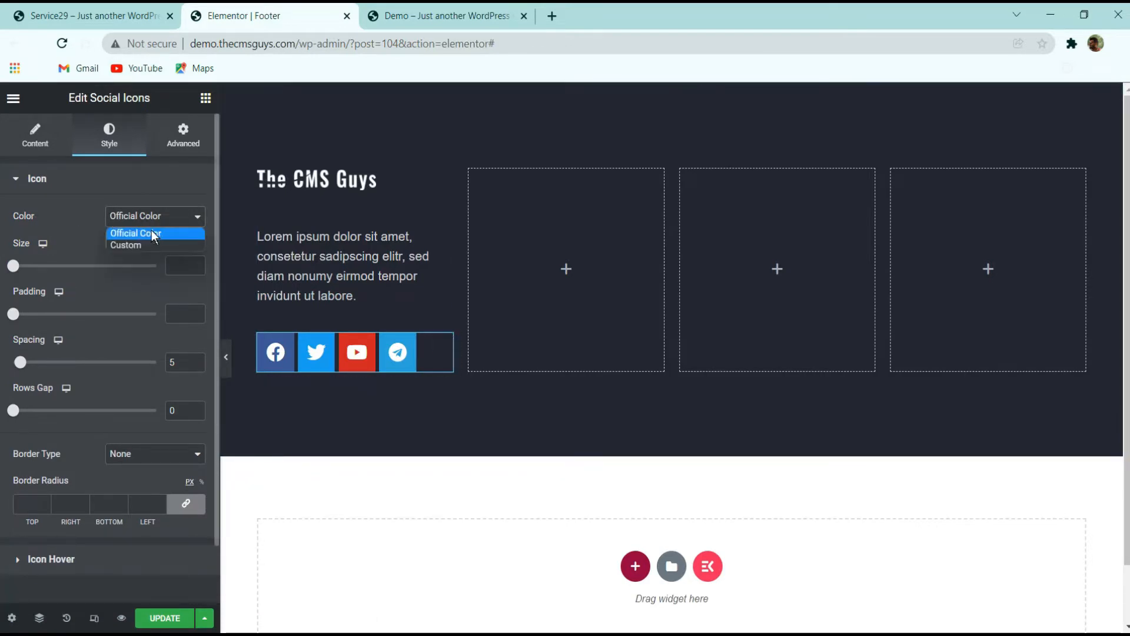
click(137, 244)
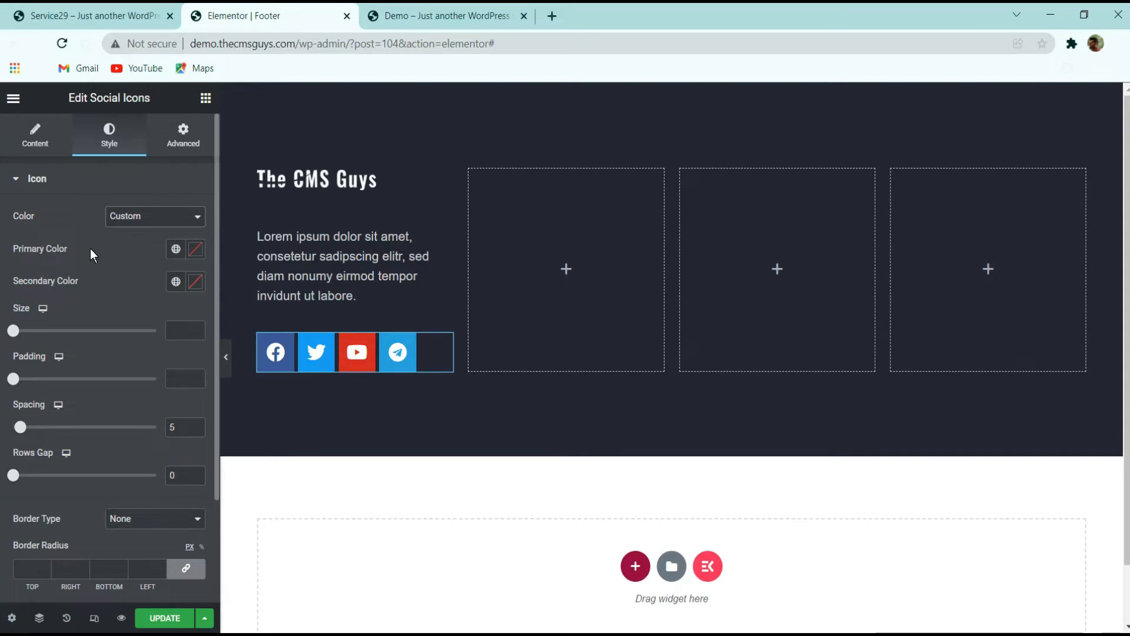
click(196, 249)
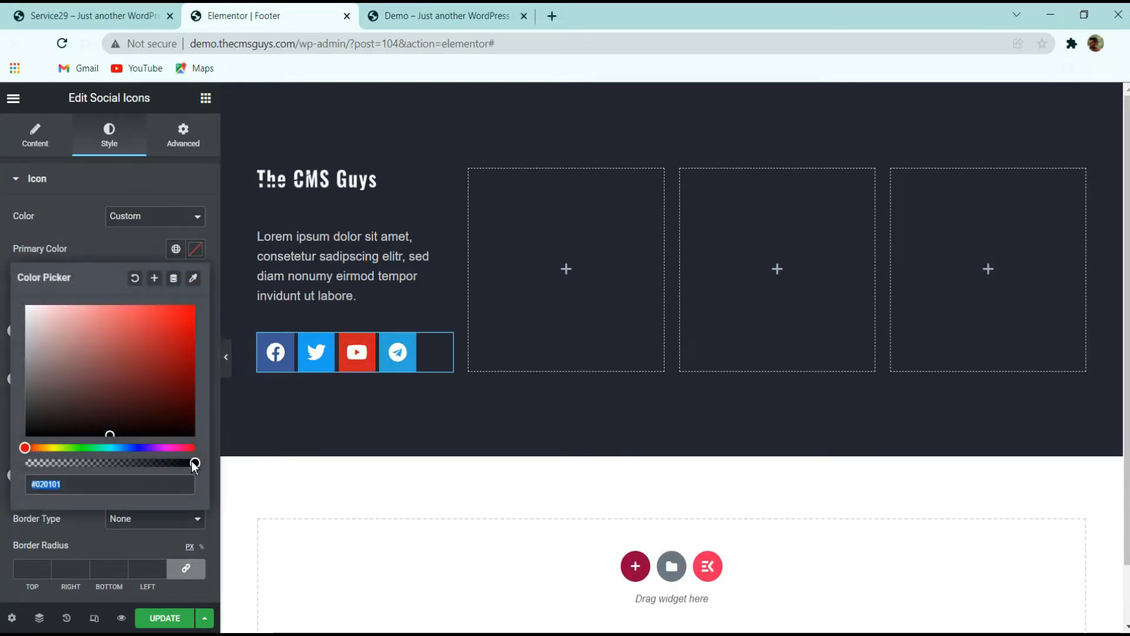
drag(192, 465, 26, 463)
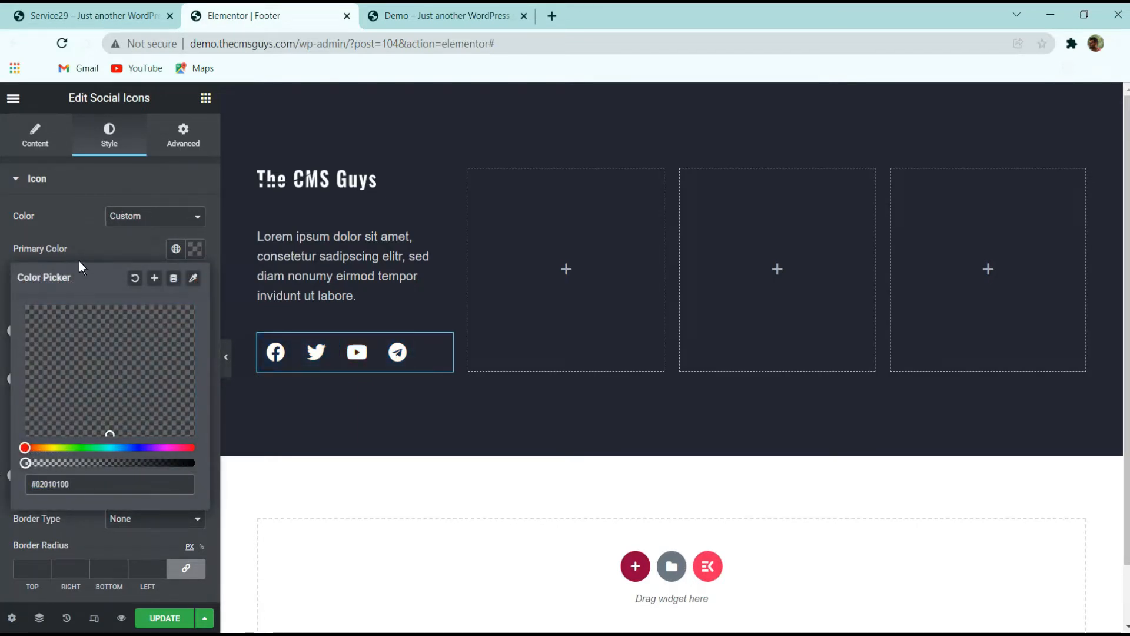
click(102, 253)
click(195, 281)
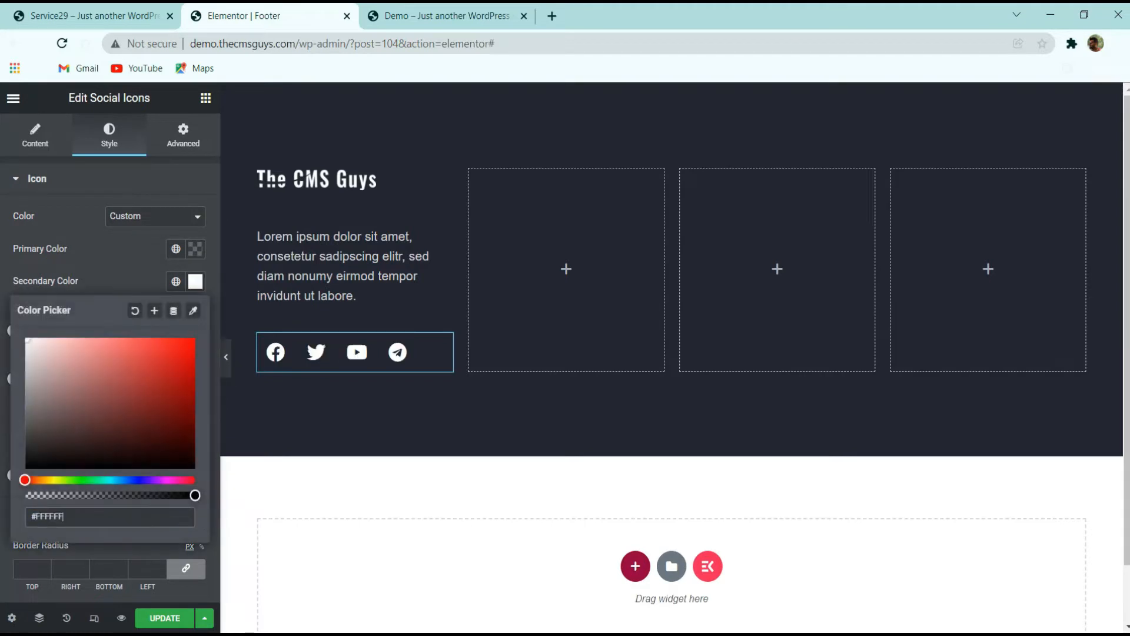
click(118, 266)
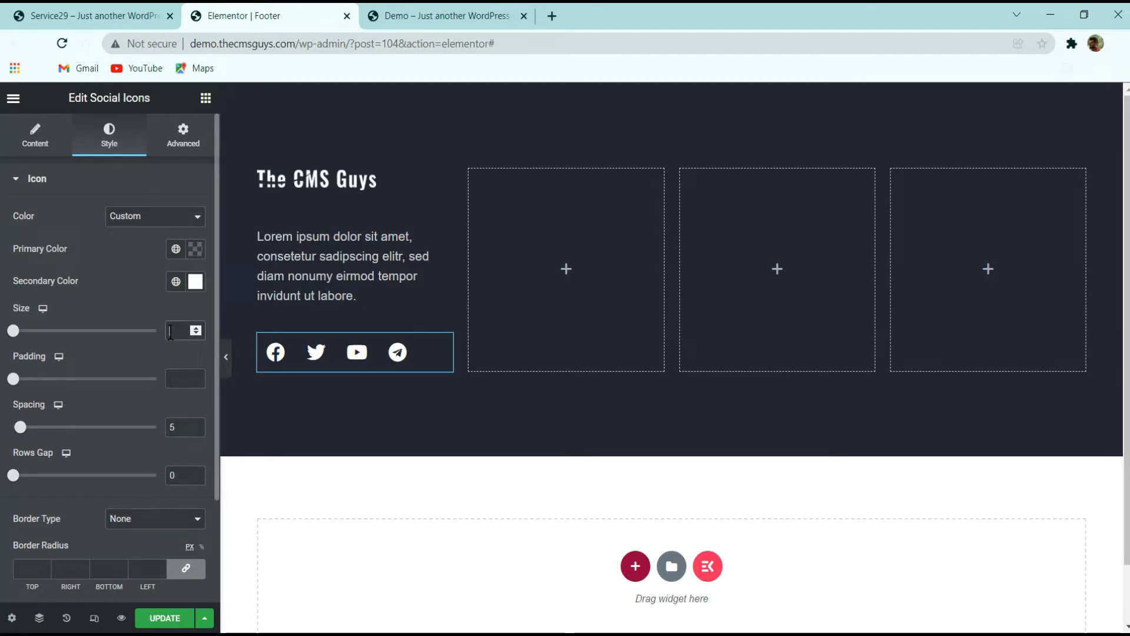
Set the social icon size to 17 and the spacing between icons to 30
text(17)
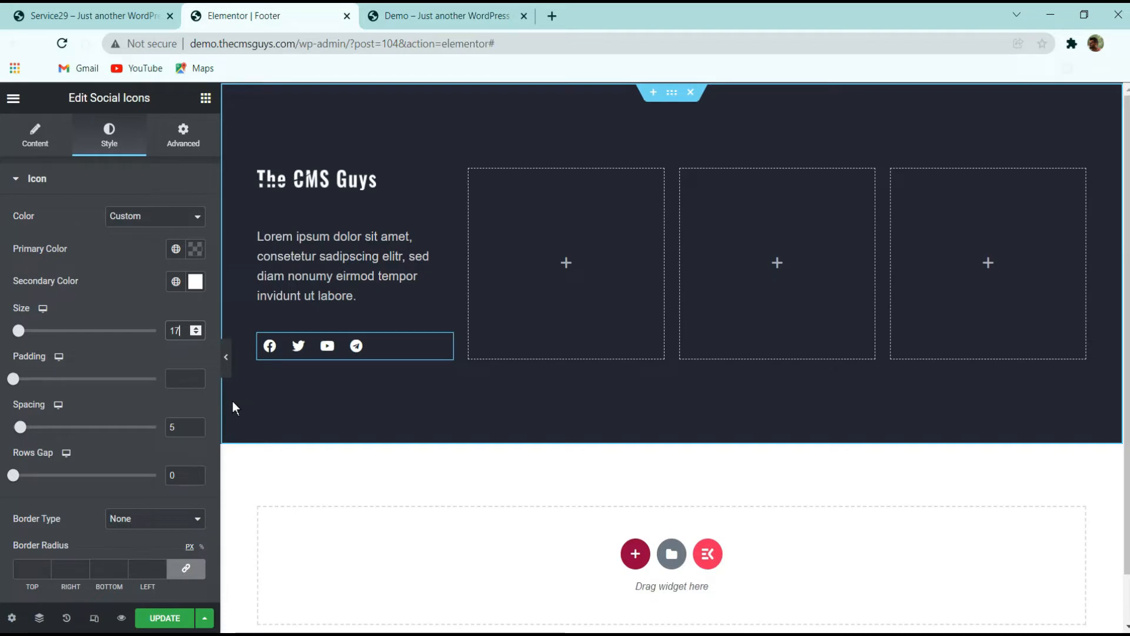
drag(21, 428, 54, 431)
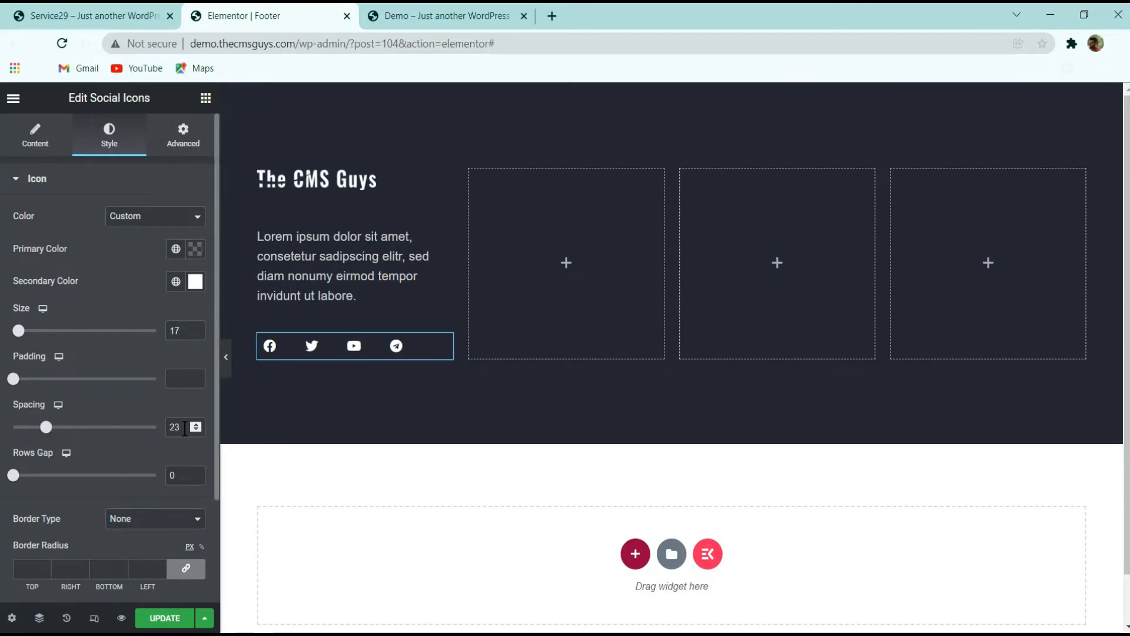
text(35)
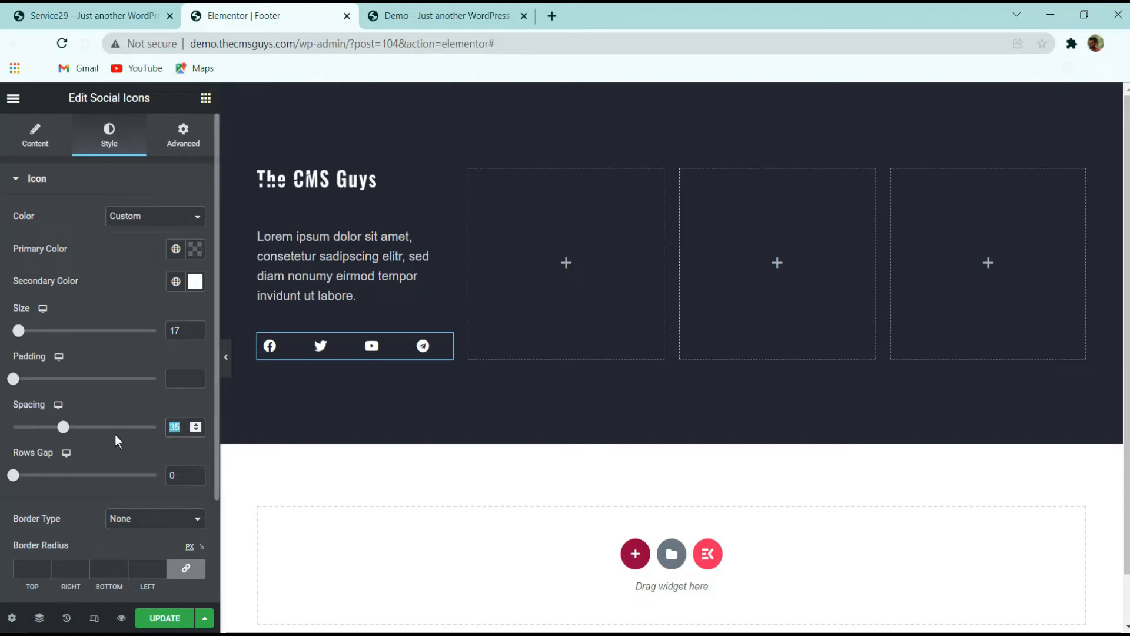
text(30)
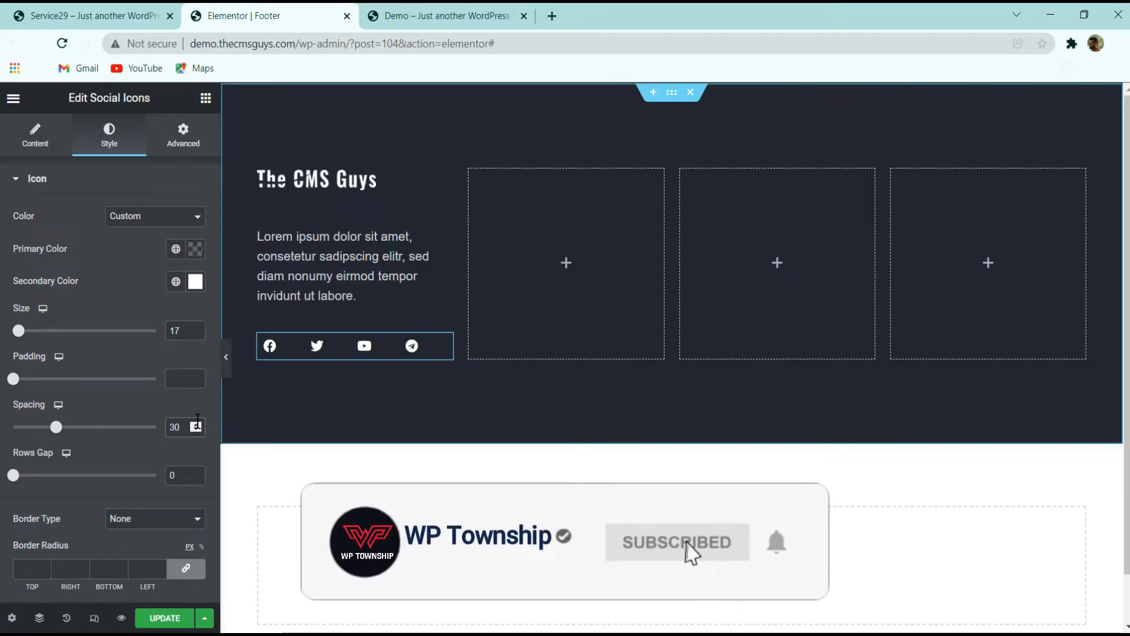
Compare the styled social icons against the original site footer
scroll(105, 348, down, 2)
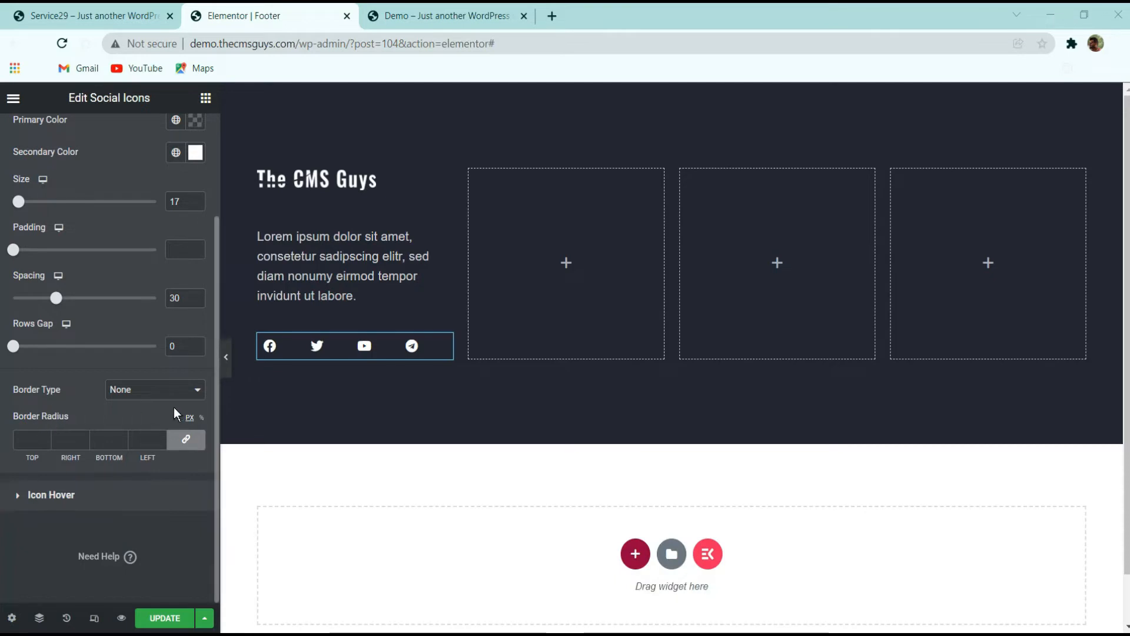
click(129, 16)
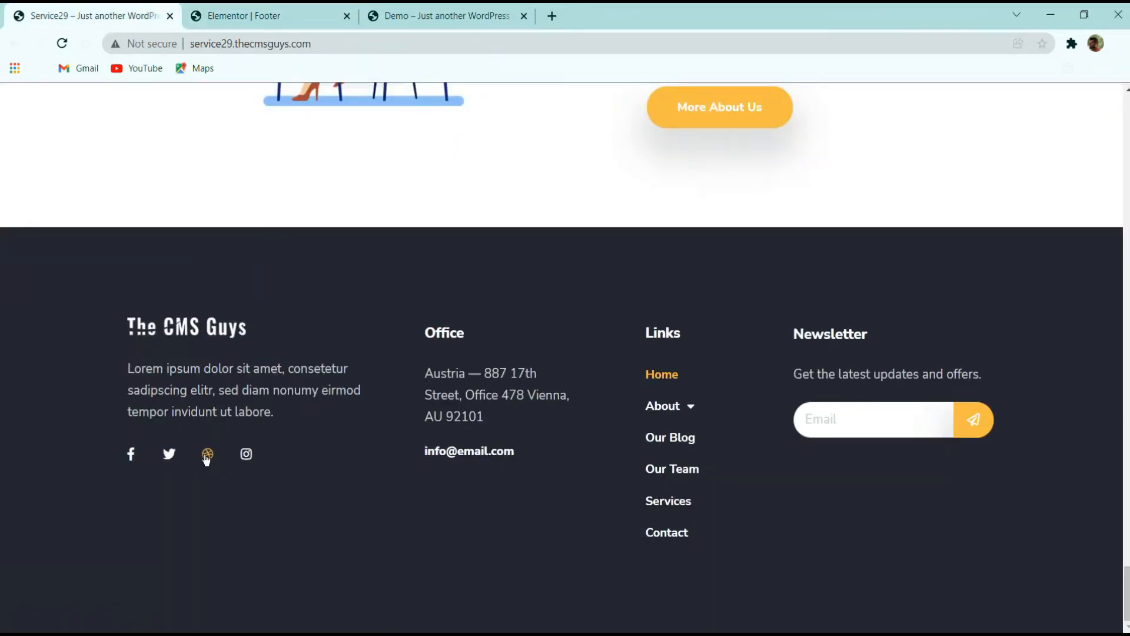
click(236, 11)
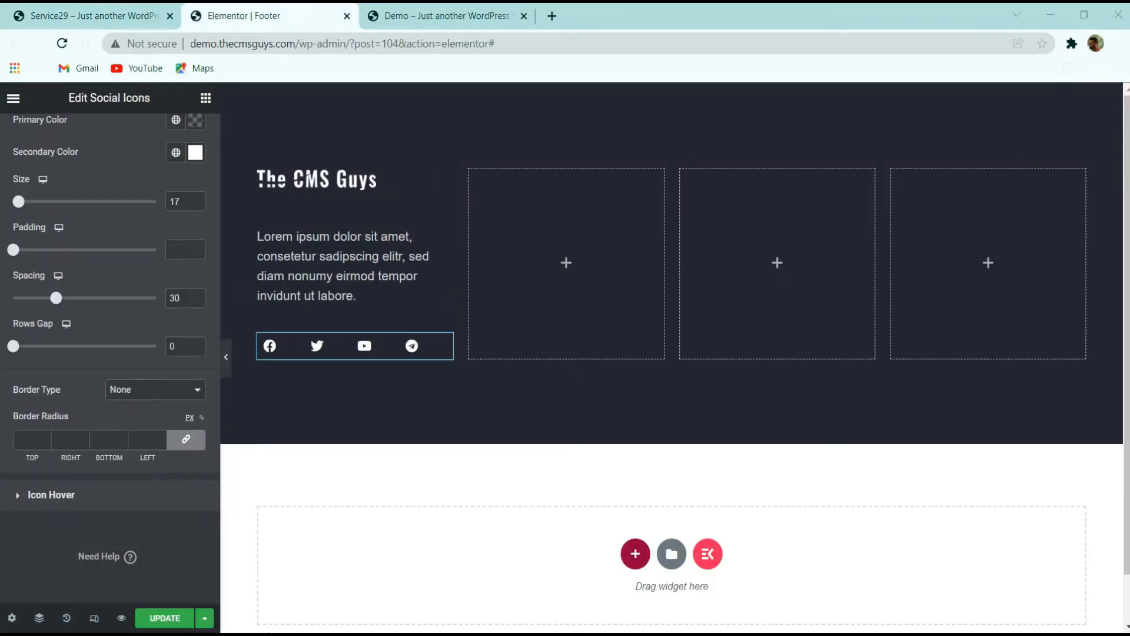
Set the icon hover secondary color to #FBBC3E and the hover animation to Shrink
click(63, 495)
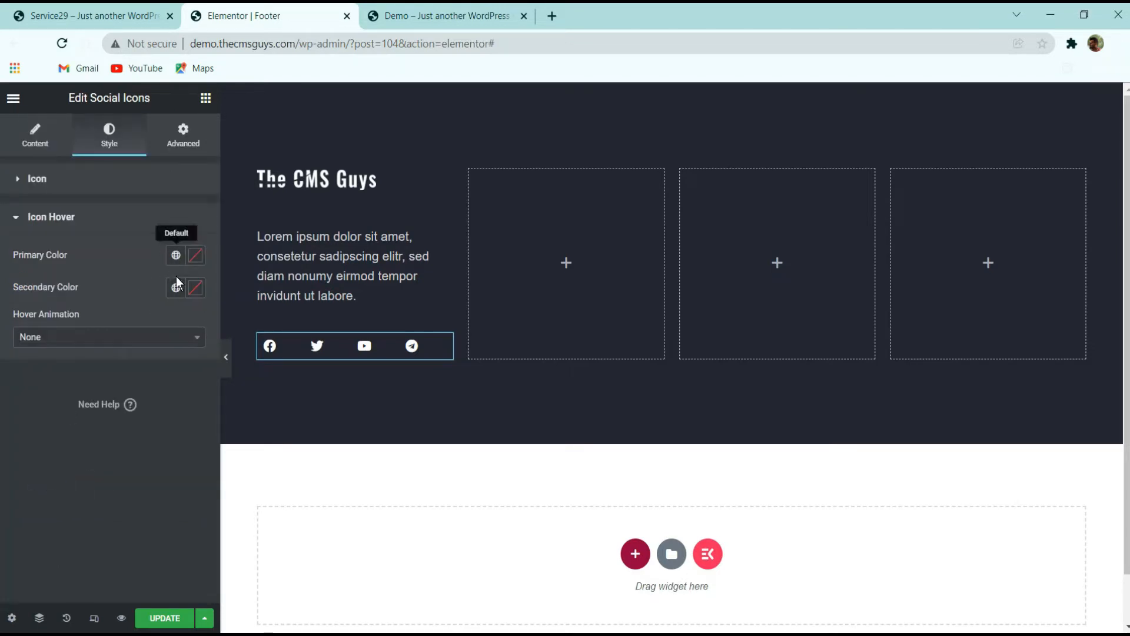
click(196, 288)
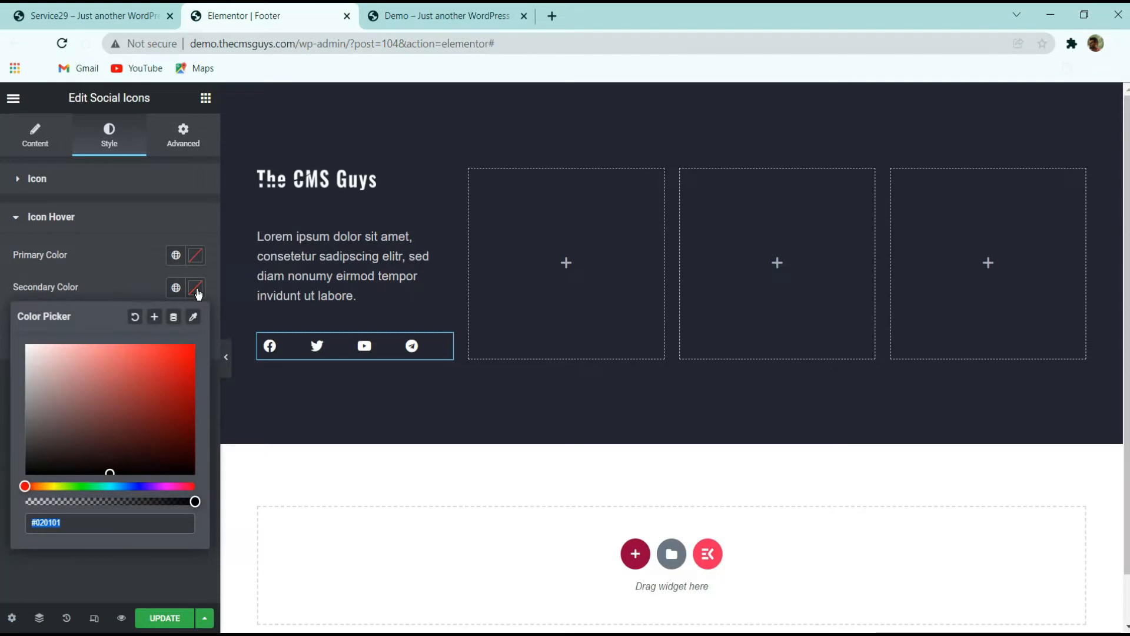
text(#F8BC3E)
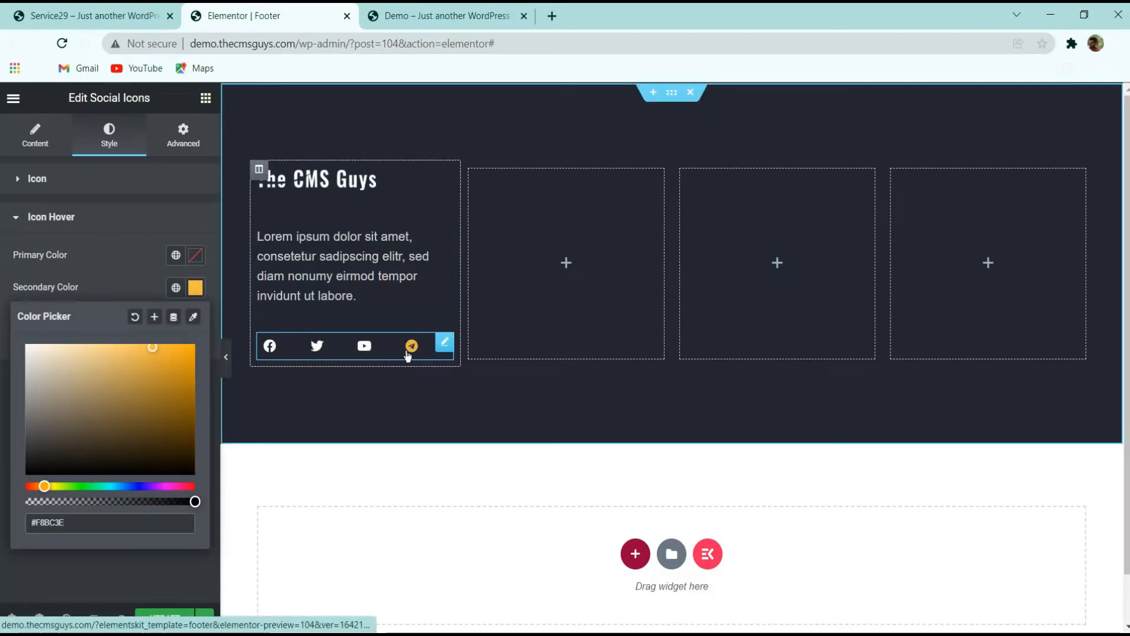
click(216, 311)
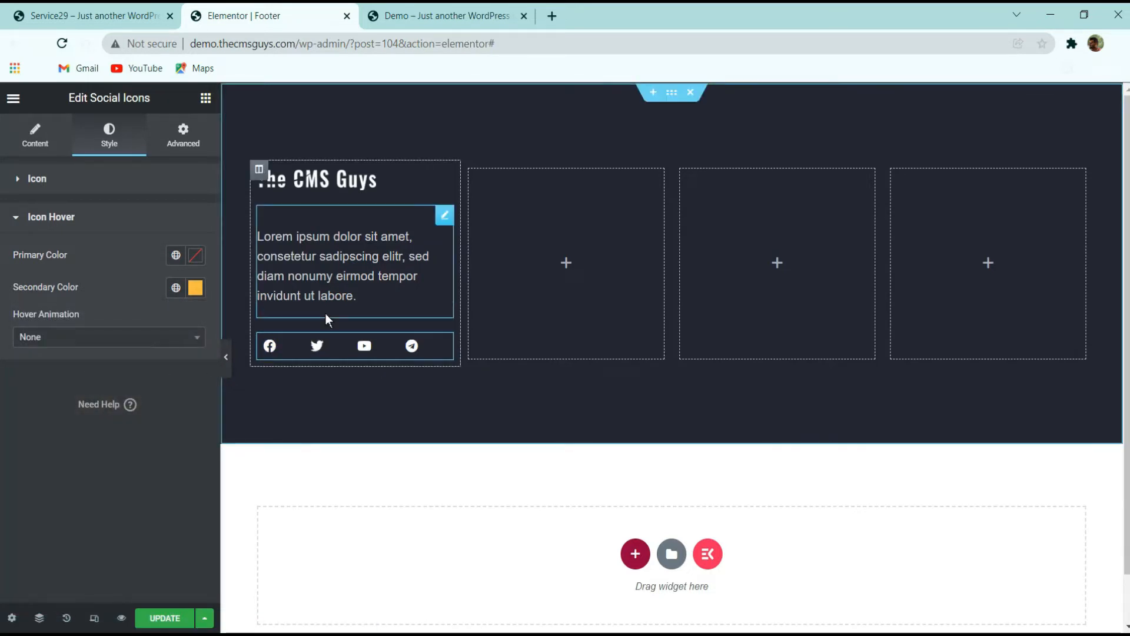
click(71, 337)
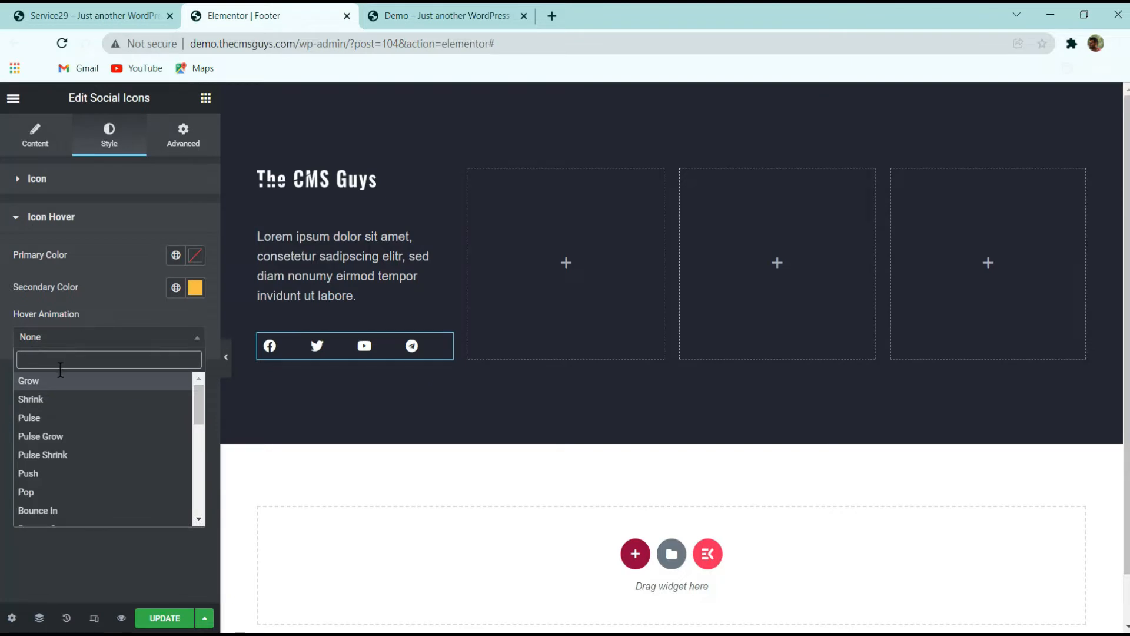
click(42, 399)
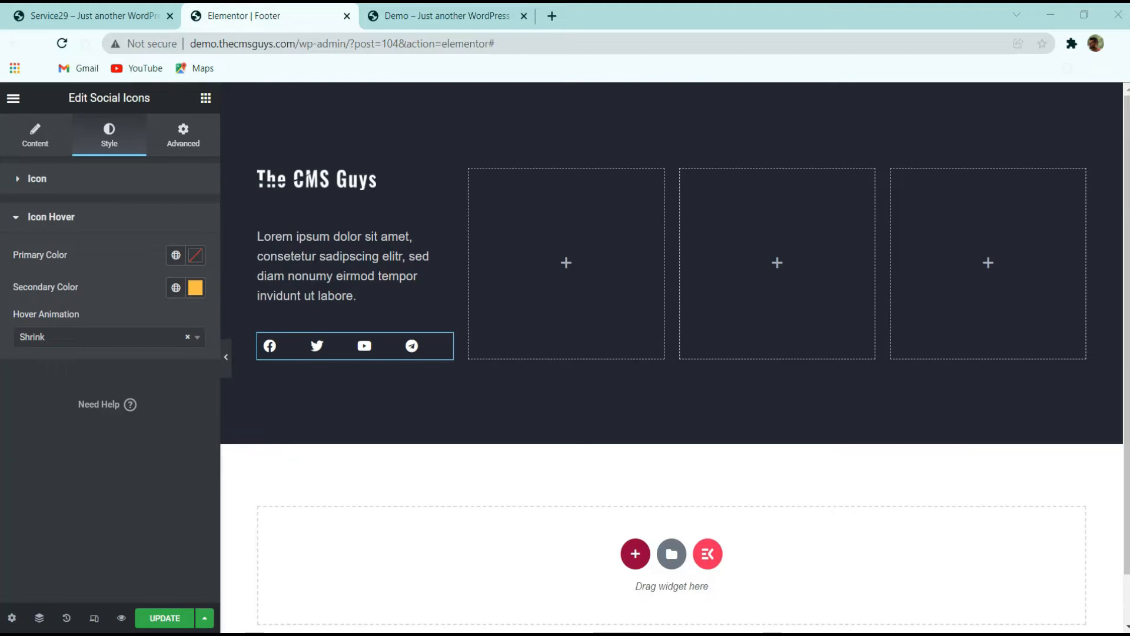
Add a Heading widget to the second footer column with the title Office
click(149, 11)
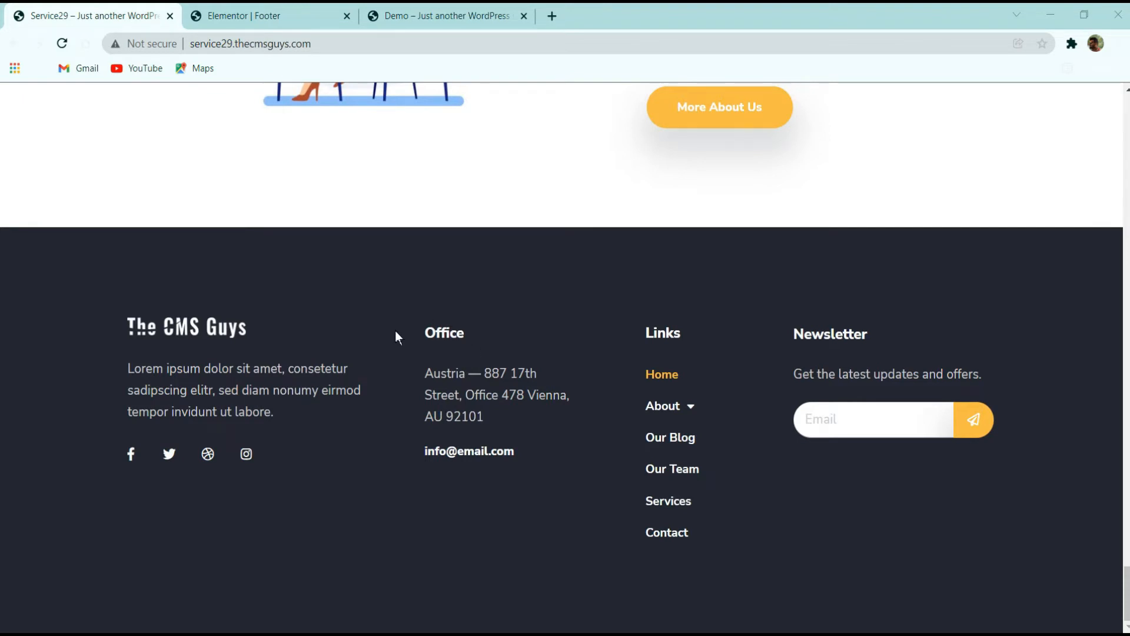
click(352, 24)
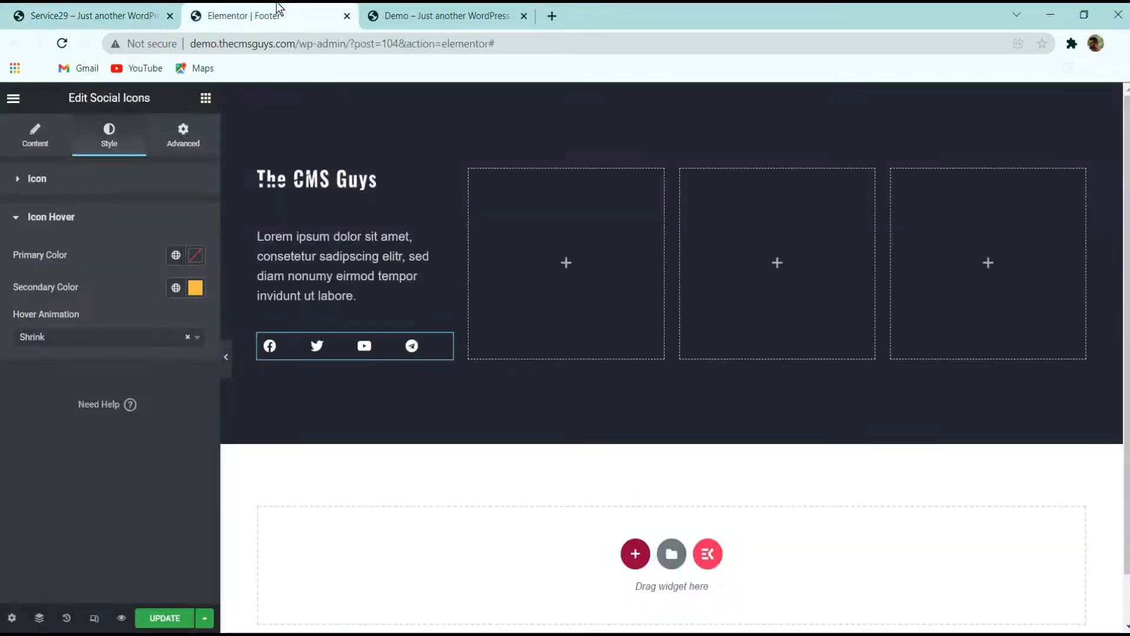
click(205, 97)
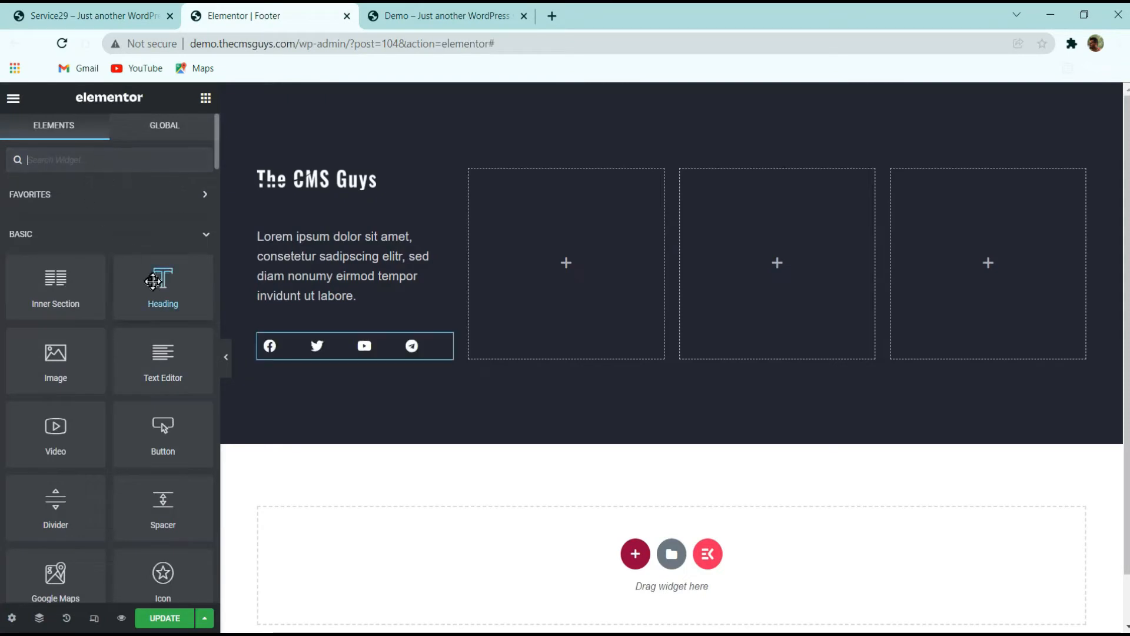
drag(160, 284, 589, 223)
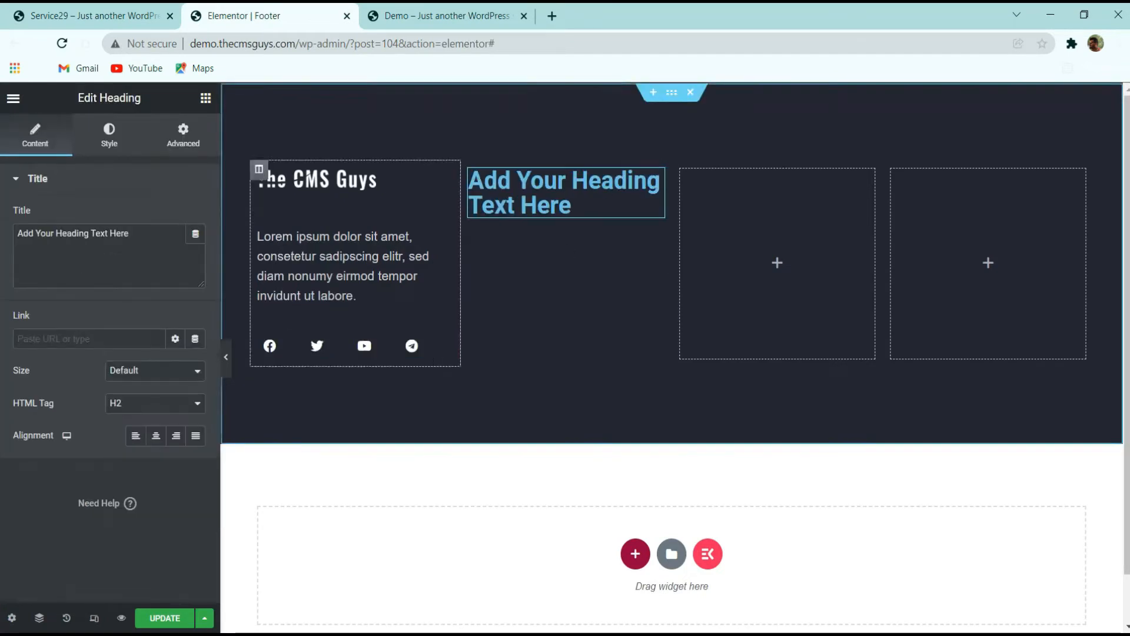
click(121, 271)
key(ctrl+a)
text(Offic)
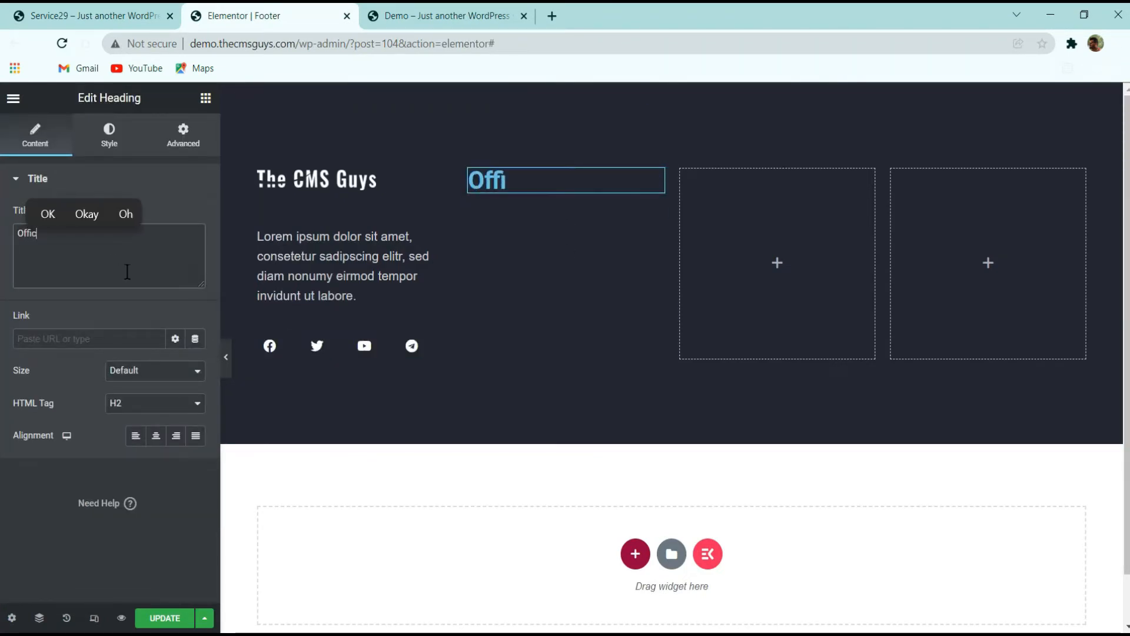
text(e)
Style the Office heading with white text color and a typography size of 19
click(110, 136)
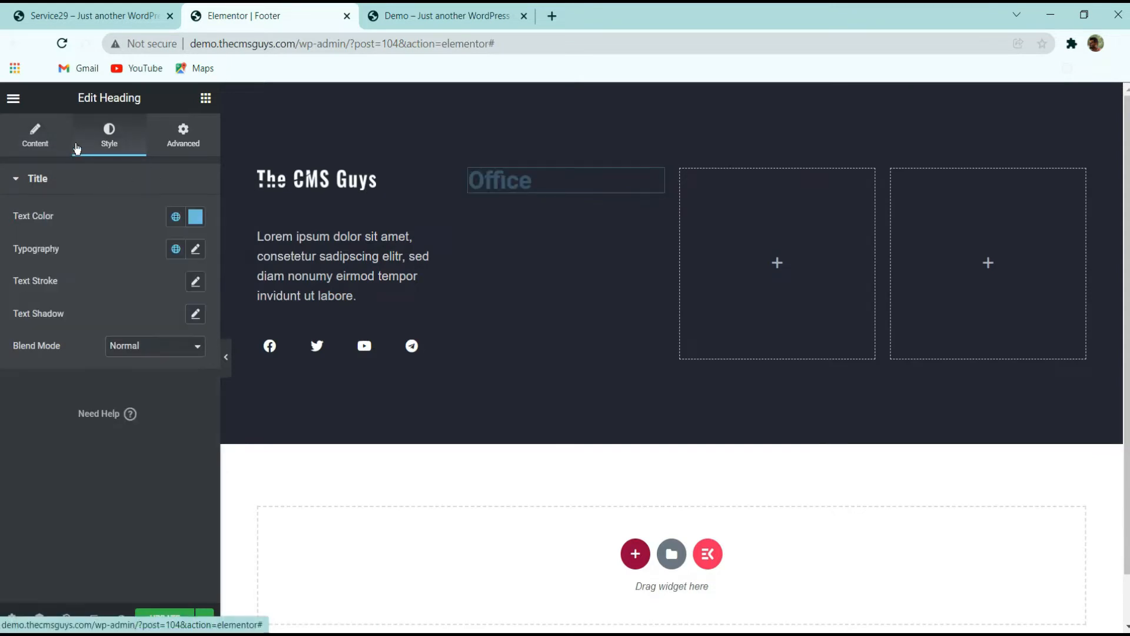
click(196, 216)
drag(146, 303, 20, 268)
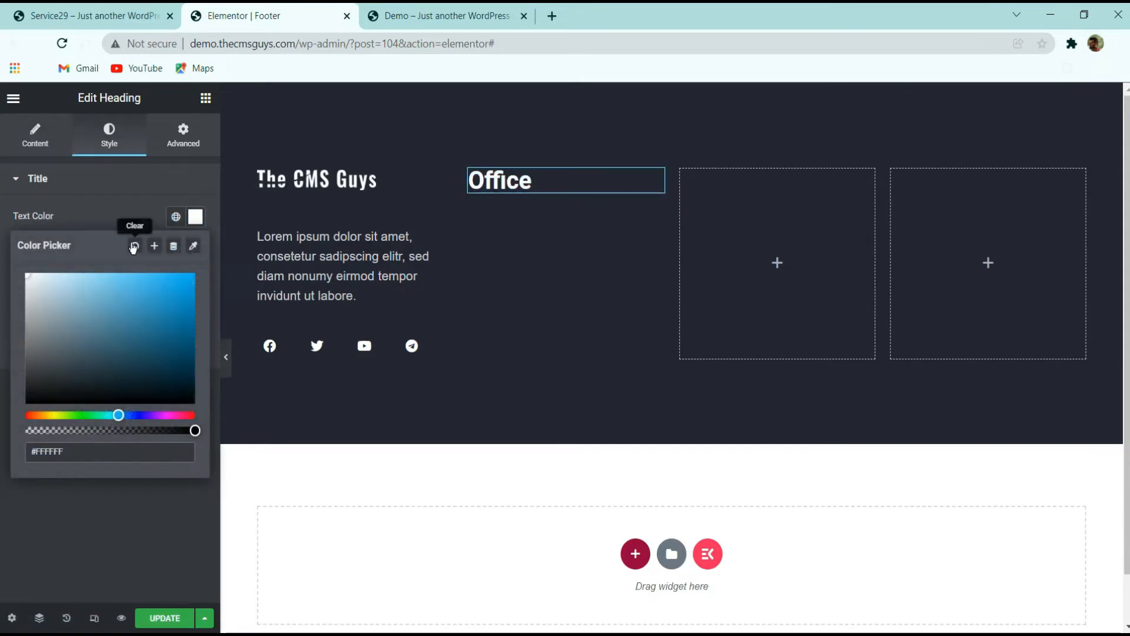
click(131, 221)
click(196, 250)
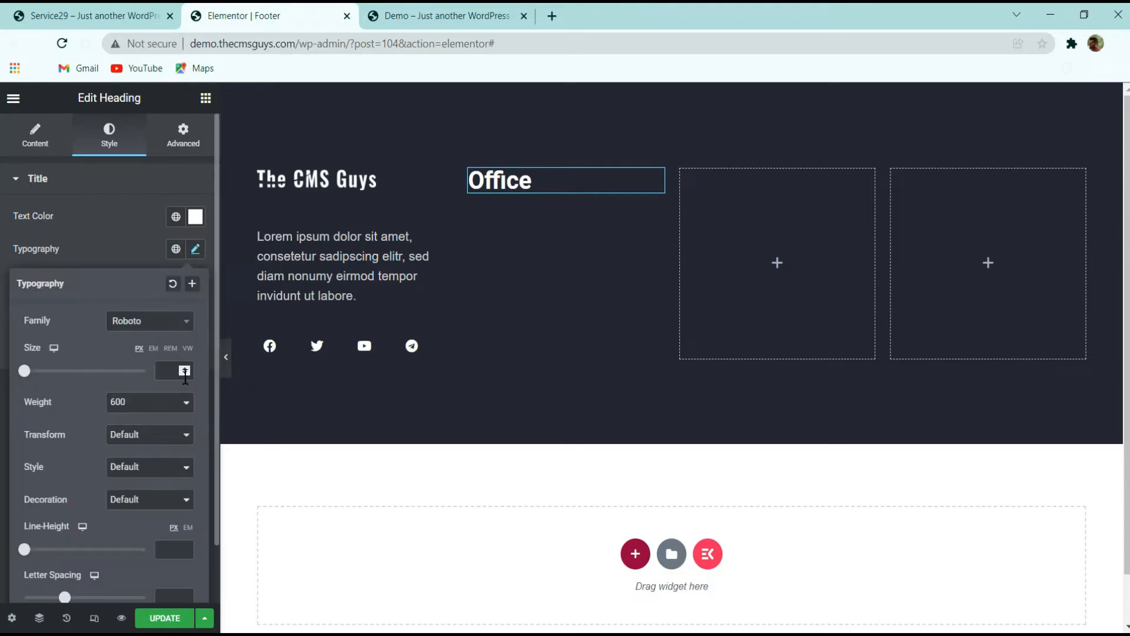
text(18)
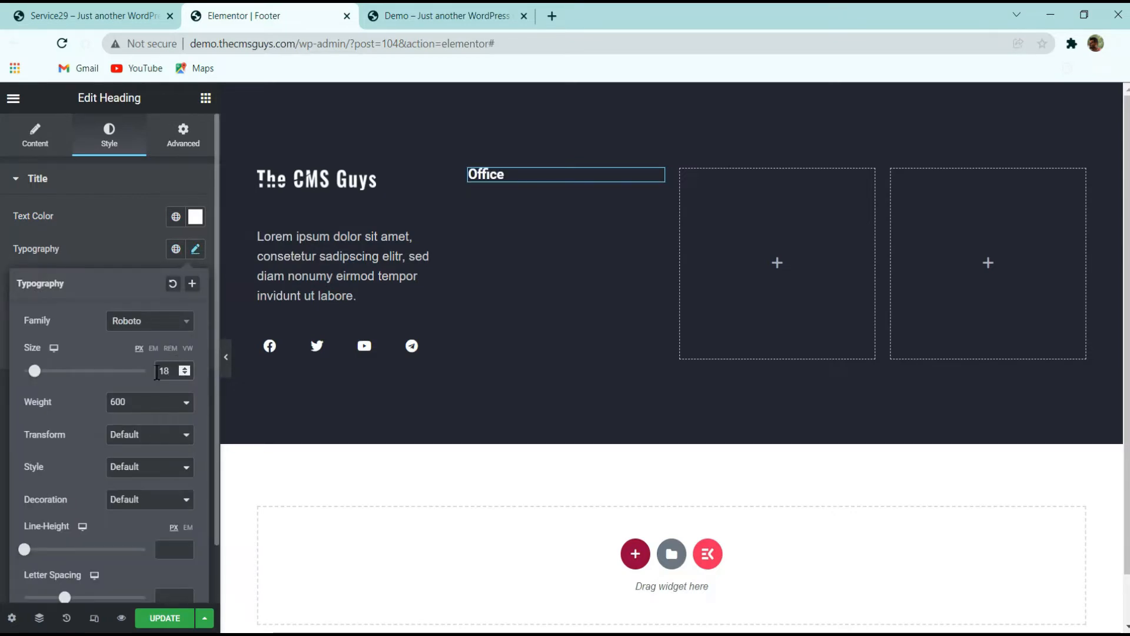
key(Up)
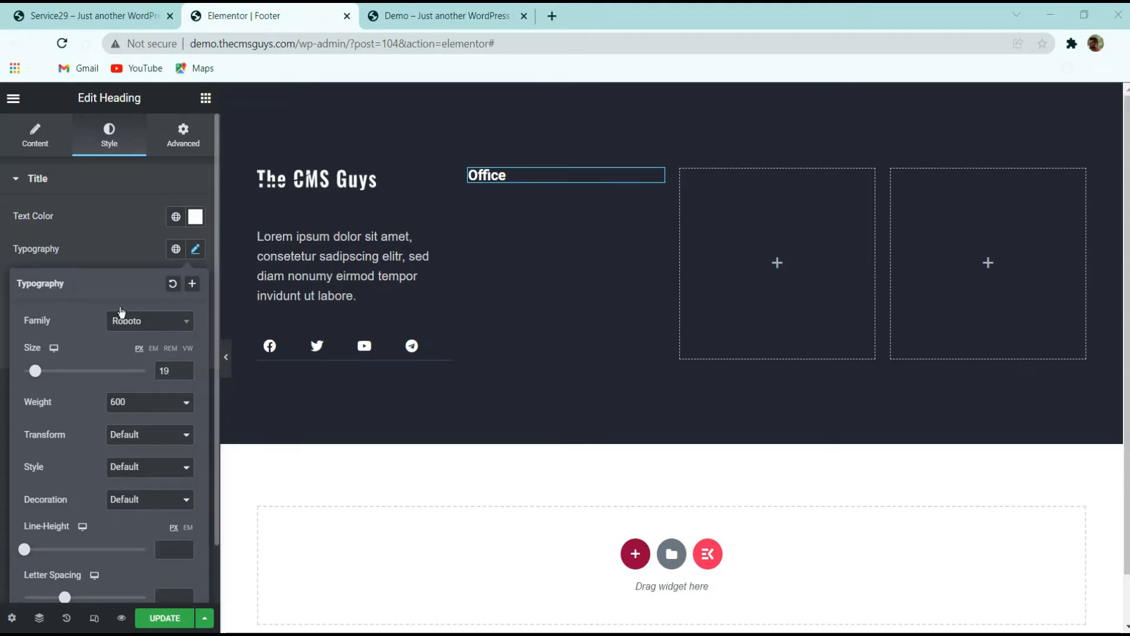
click(97, 248)
click(95, 16)
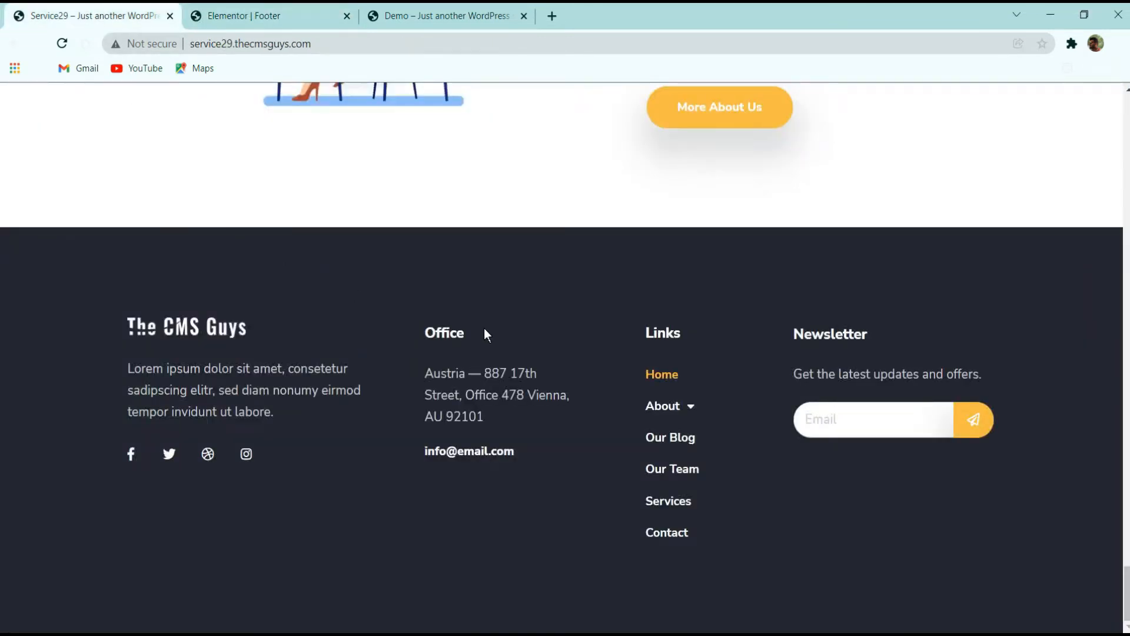
drag(432, 371, 486, 397)
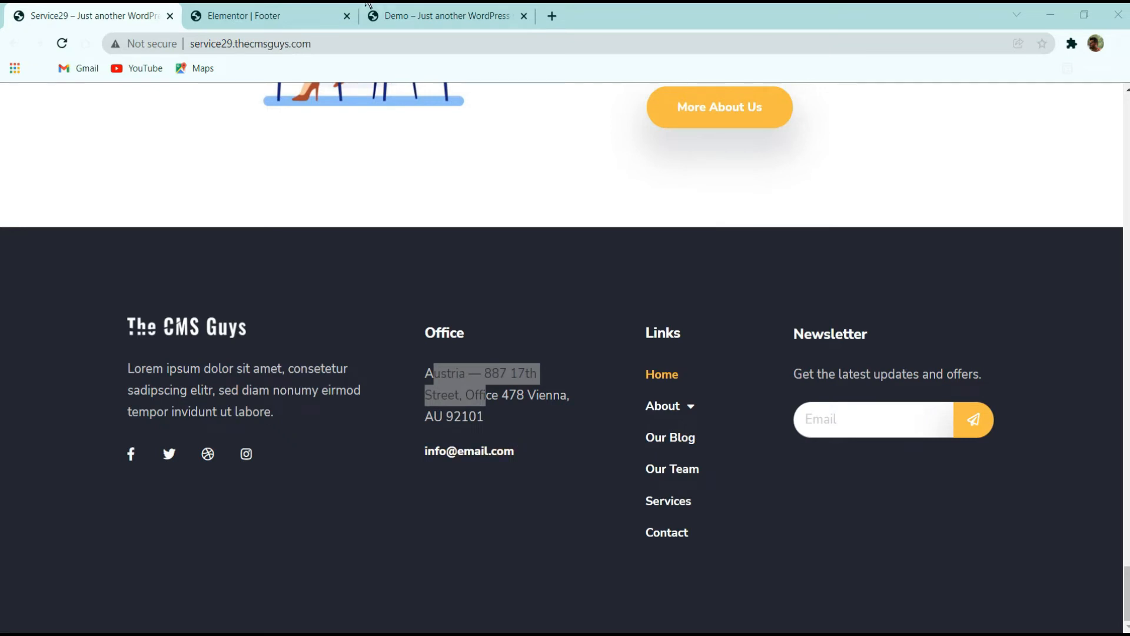
click(319, 16)
click(139, 16)
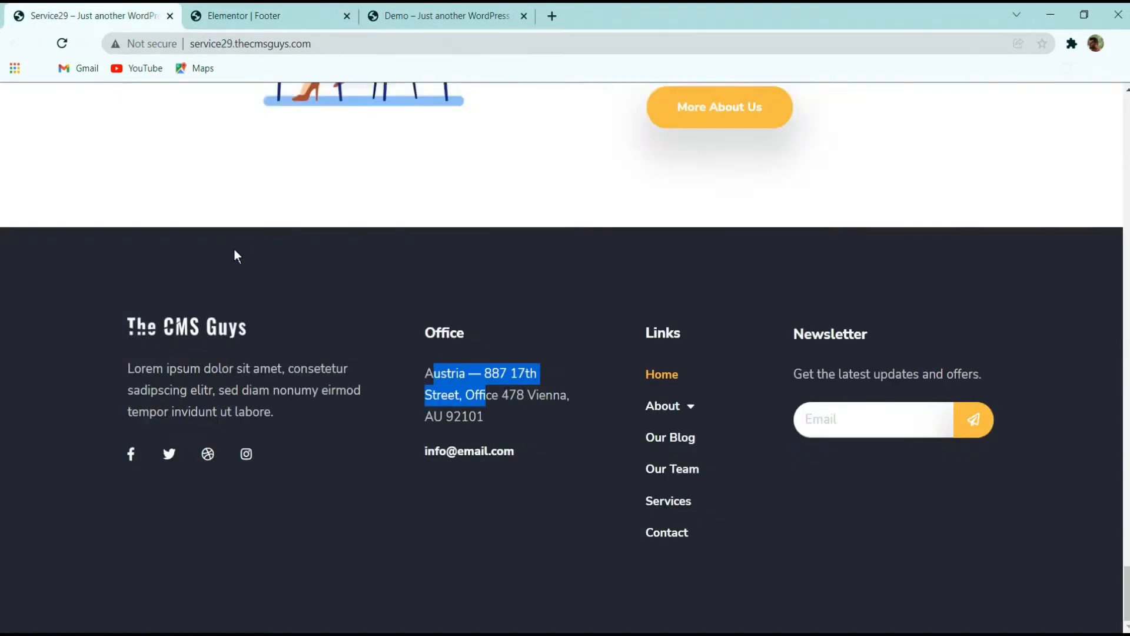
Copy the text editor widget from the first footer column and paste it into the Office column
click(319, 16)
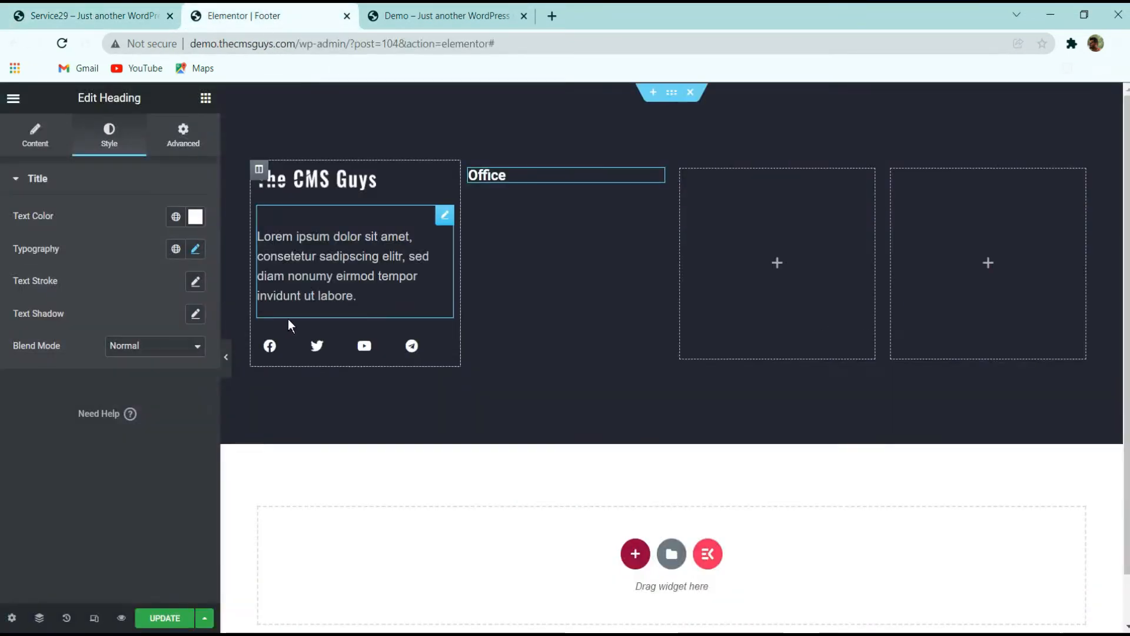
right_click(294, 259)
click(441, 305)
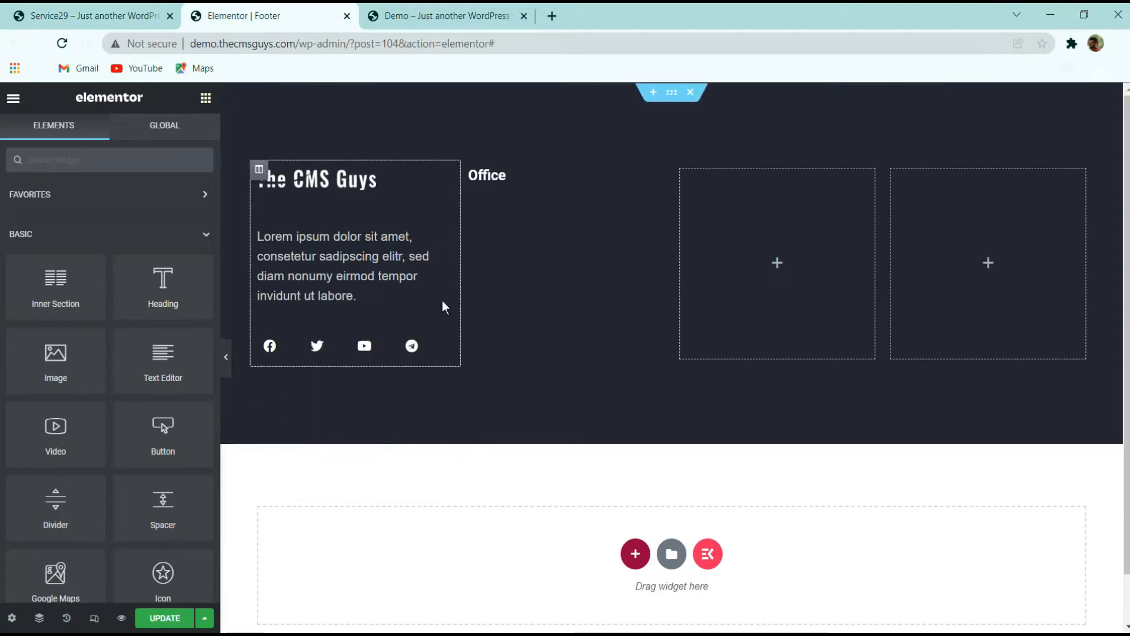
right_click(512, 209)
click(544, 326)
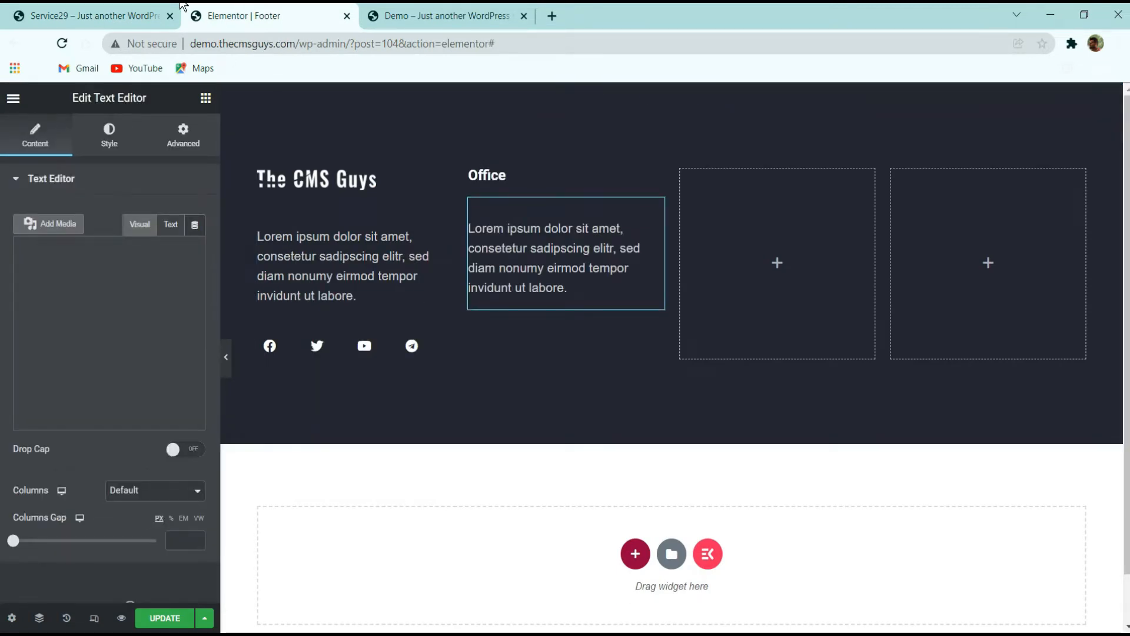
Replace the pasted text with the office address copied from the original site footer
click(94, 16)
click(511, 416)
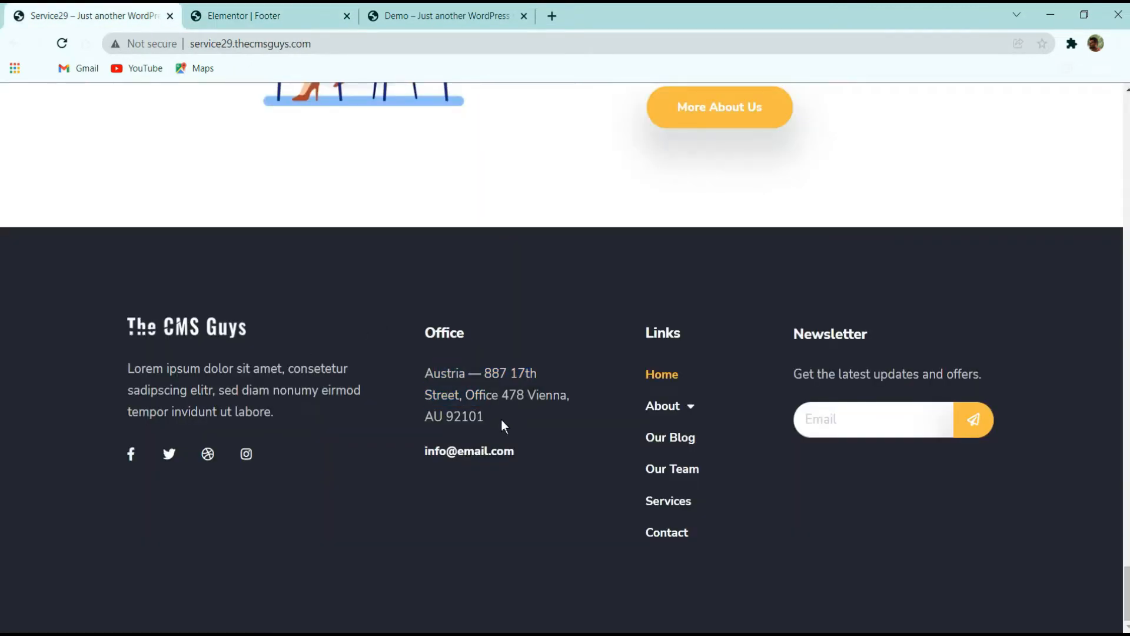
drag(500, 419, 418, 375)
key(ctrl+c)
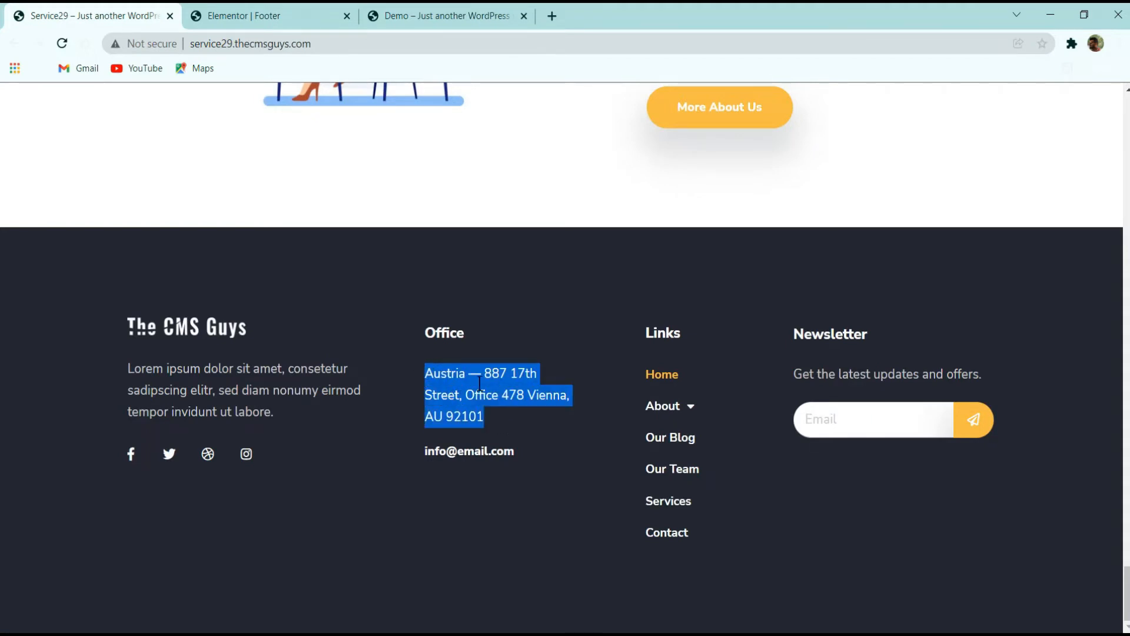
click(294, 15)
click(607, 296)
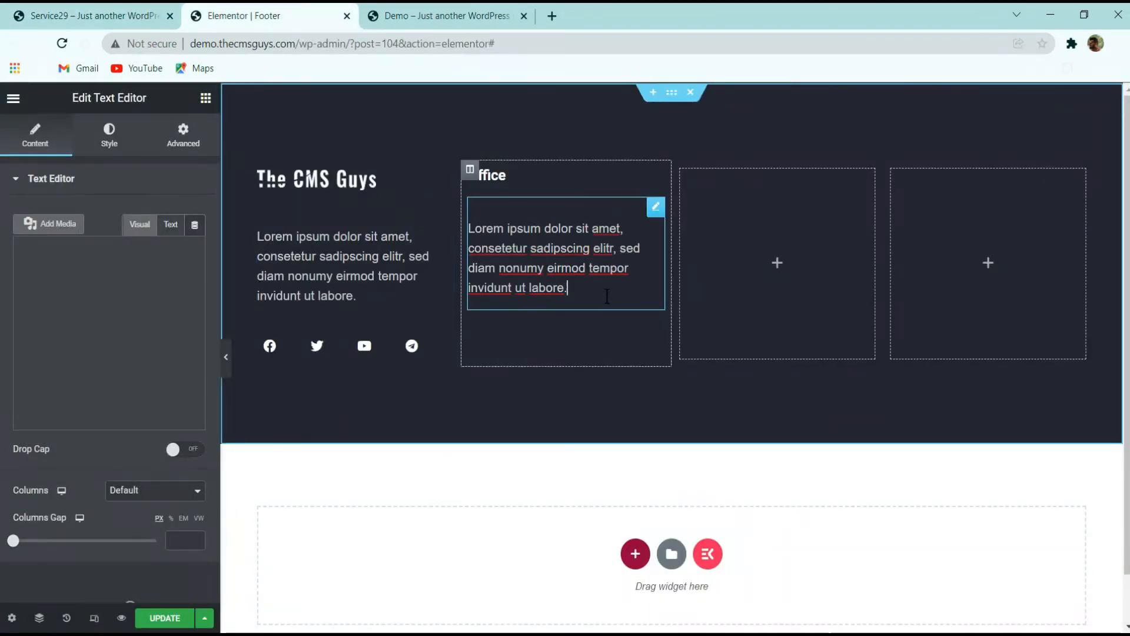
key(ctrl+a)
key(ctrl+v)
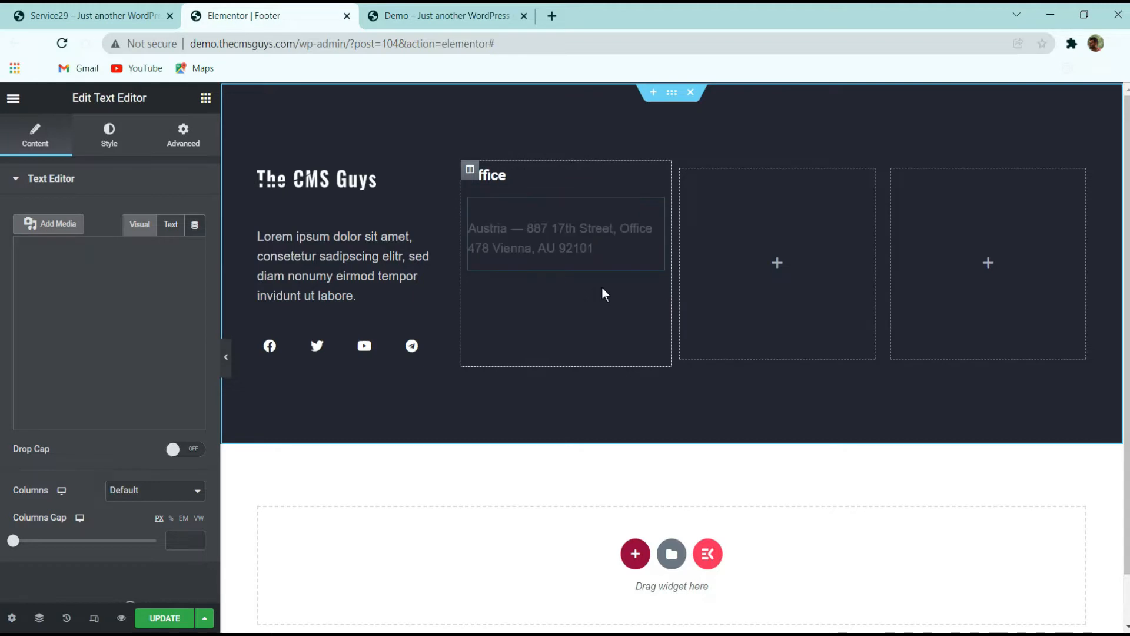
Search the widgets for a button and add a Button widget below the address in the Office column
click(82, 16)
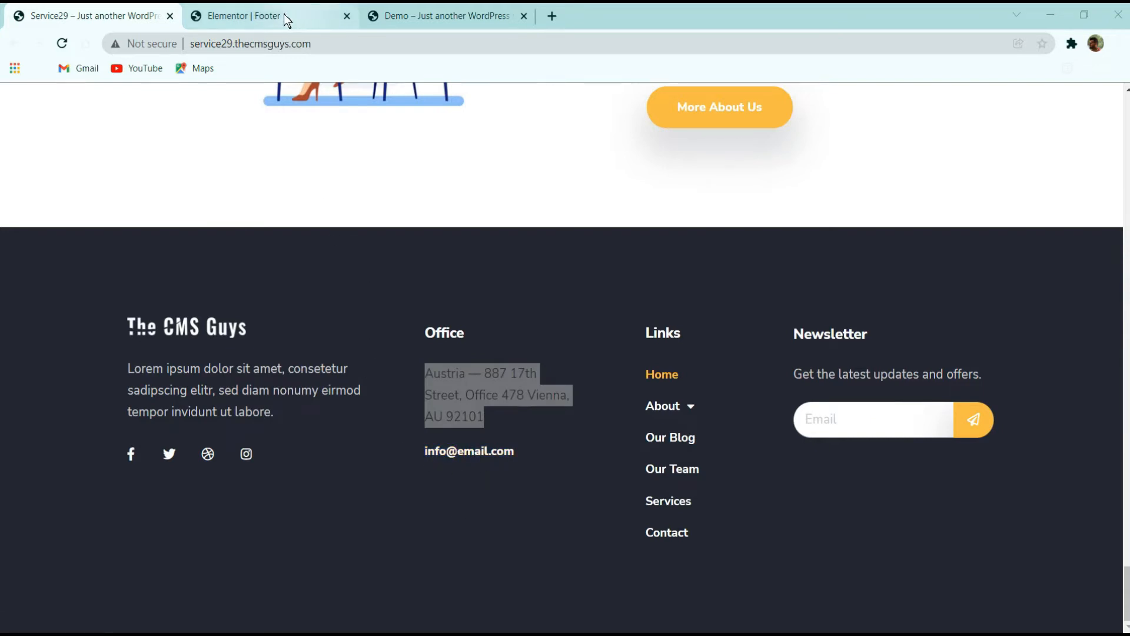
click(265, 8)
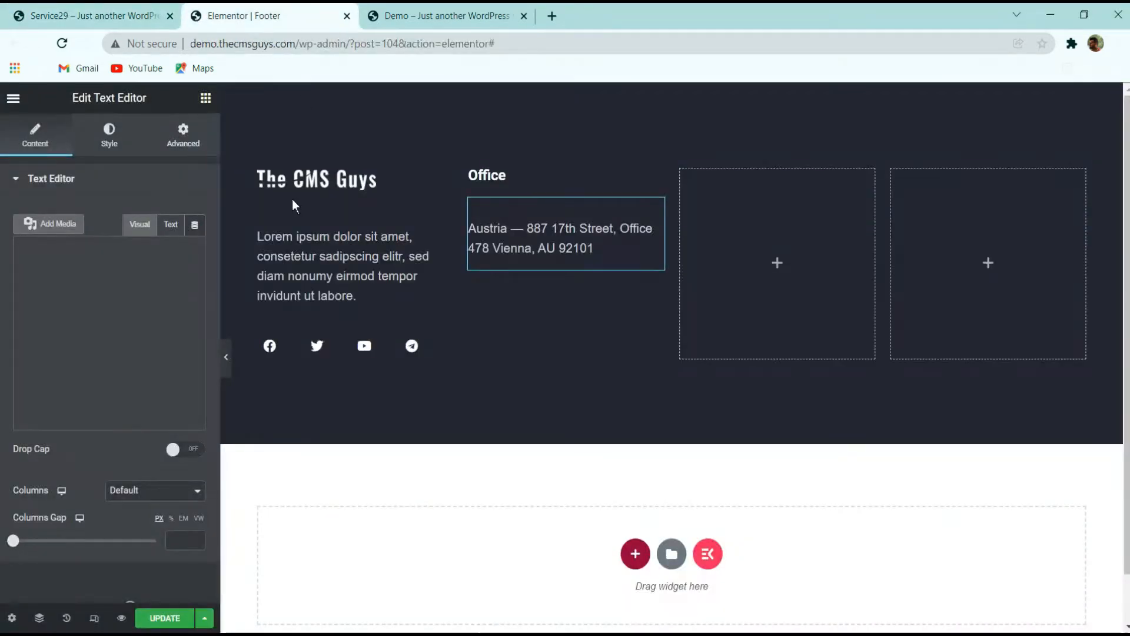
click(205, 98)
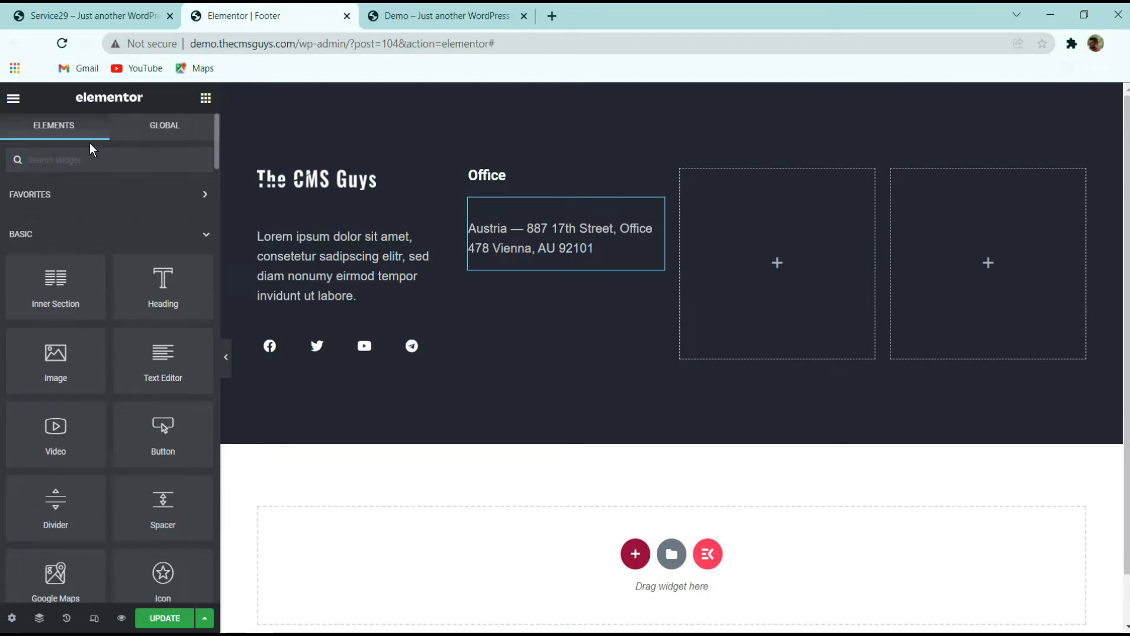
text(butt)
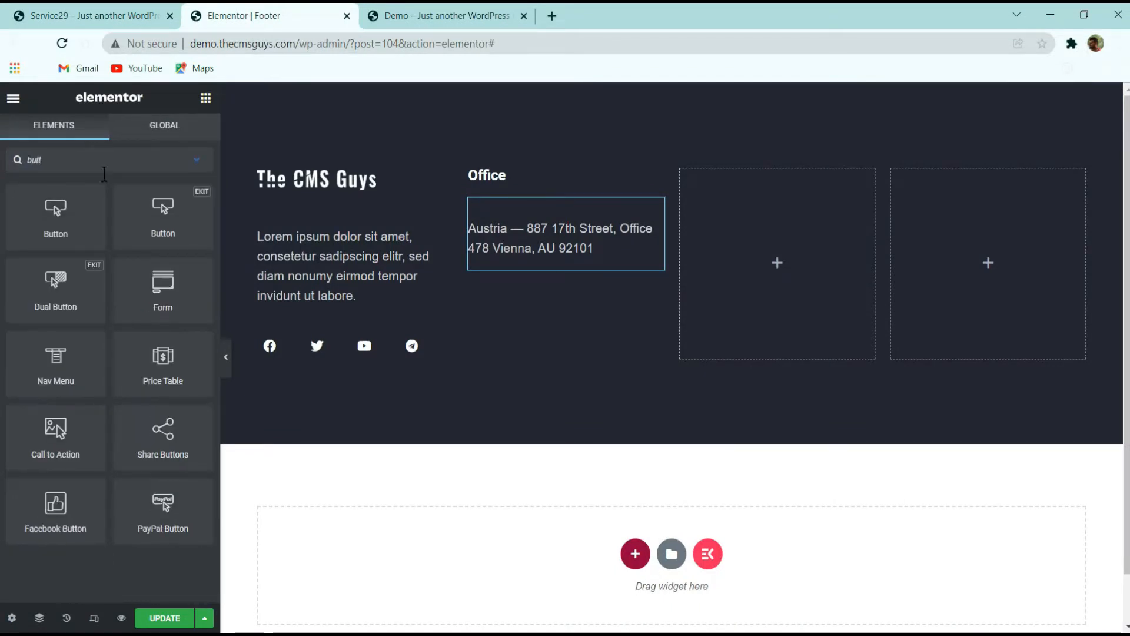
drag(56, 217, 590, 288)
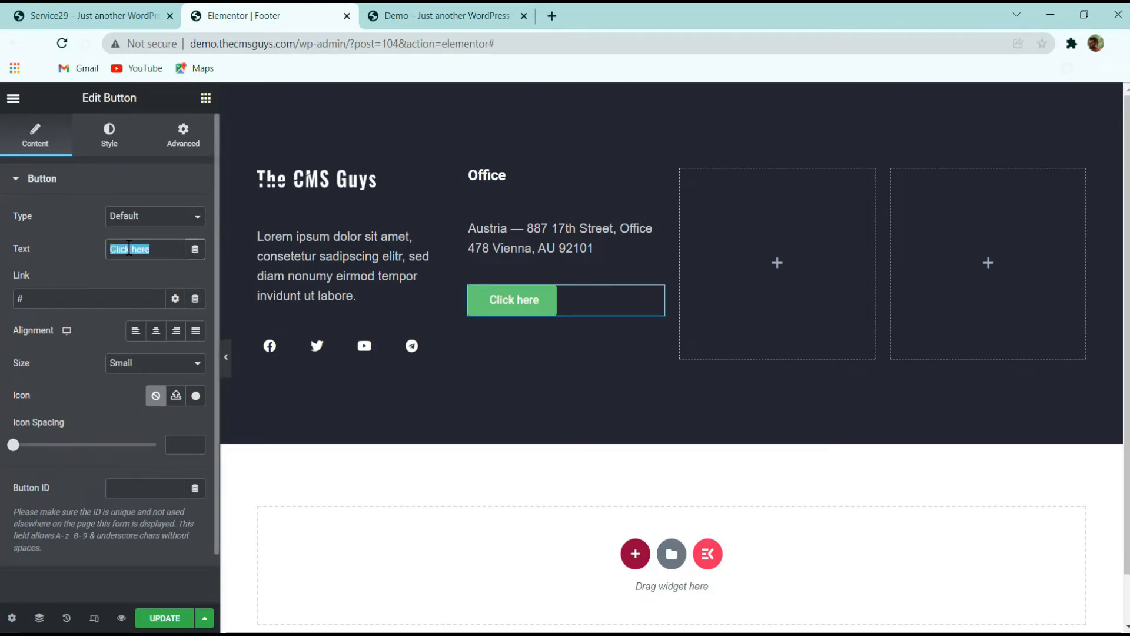
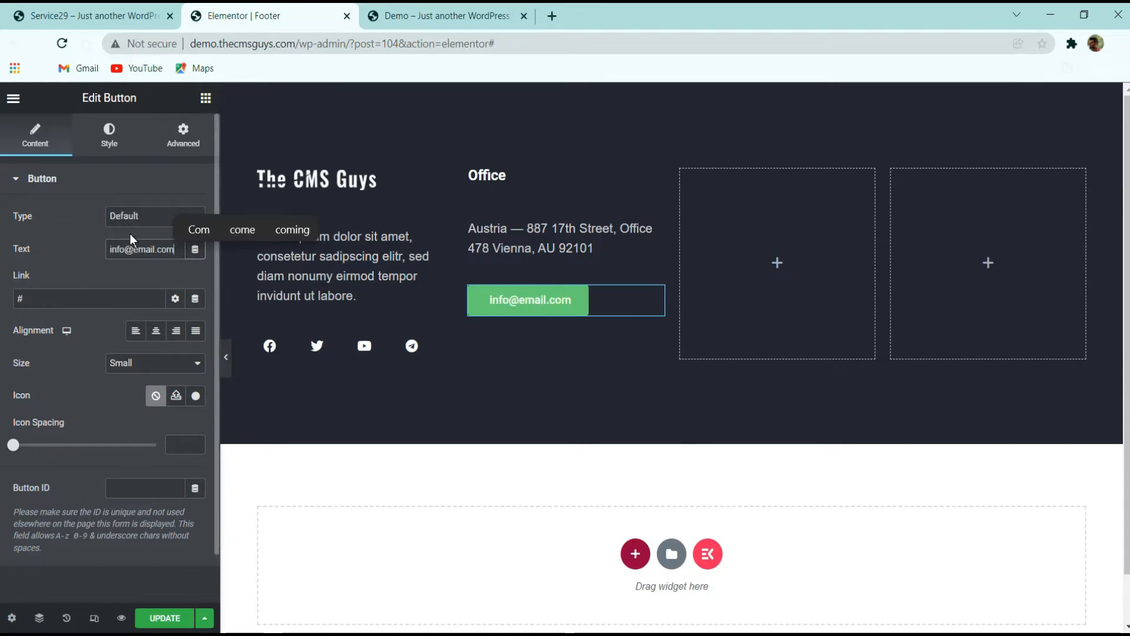
Set the button link to the dynamic Contact URL tag and open its settings
click(195, 299)
scroll(106, 393, down, 3)
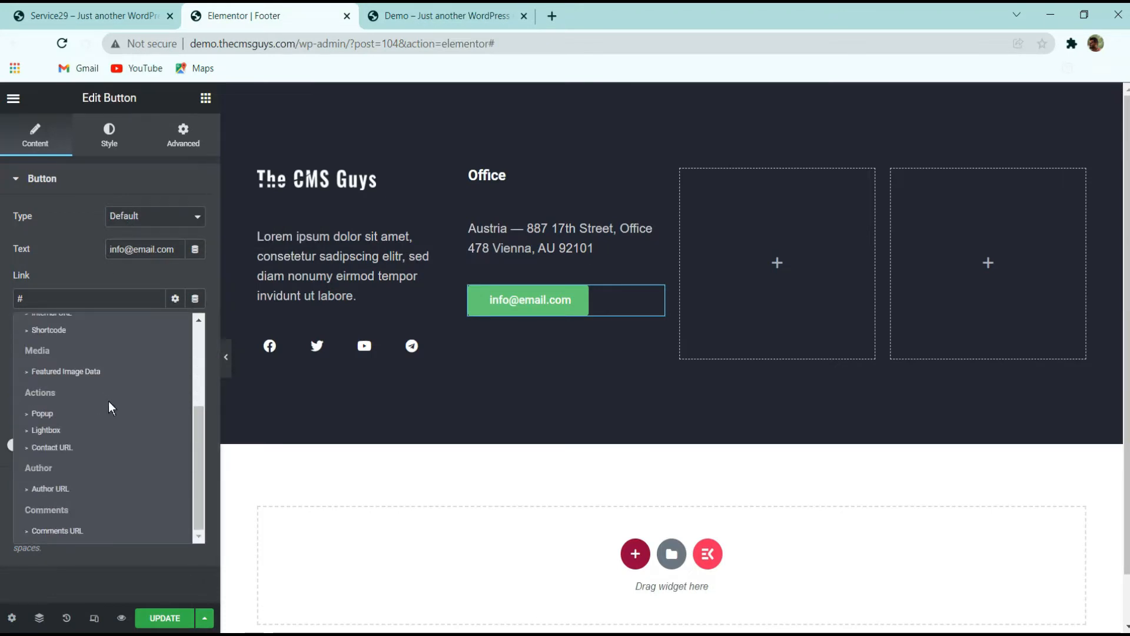
click(97, 447)
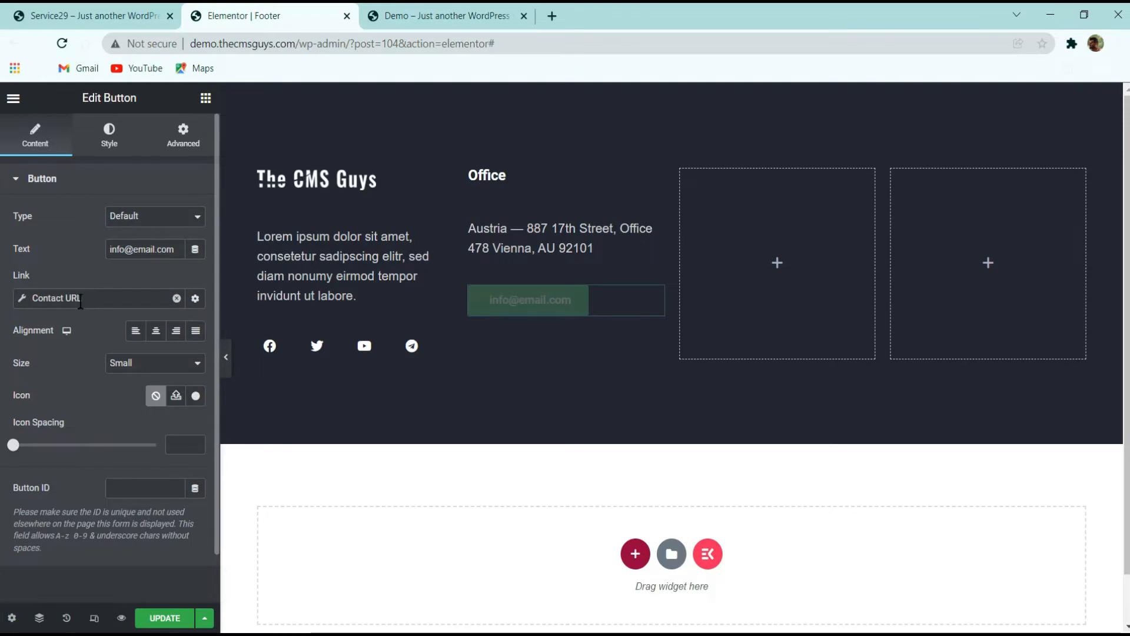
click(52, 298)
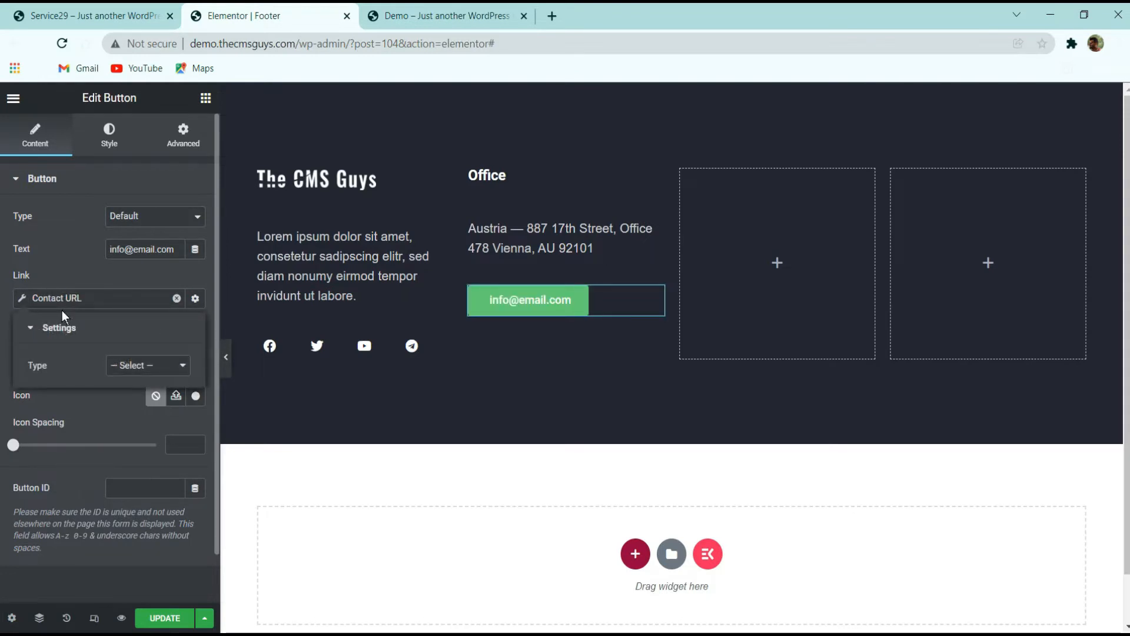
click(125, 365)
click(29, 298)
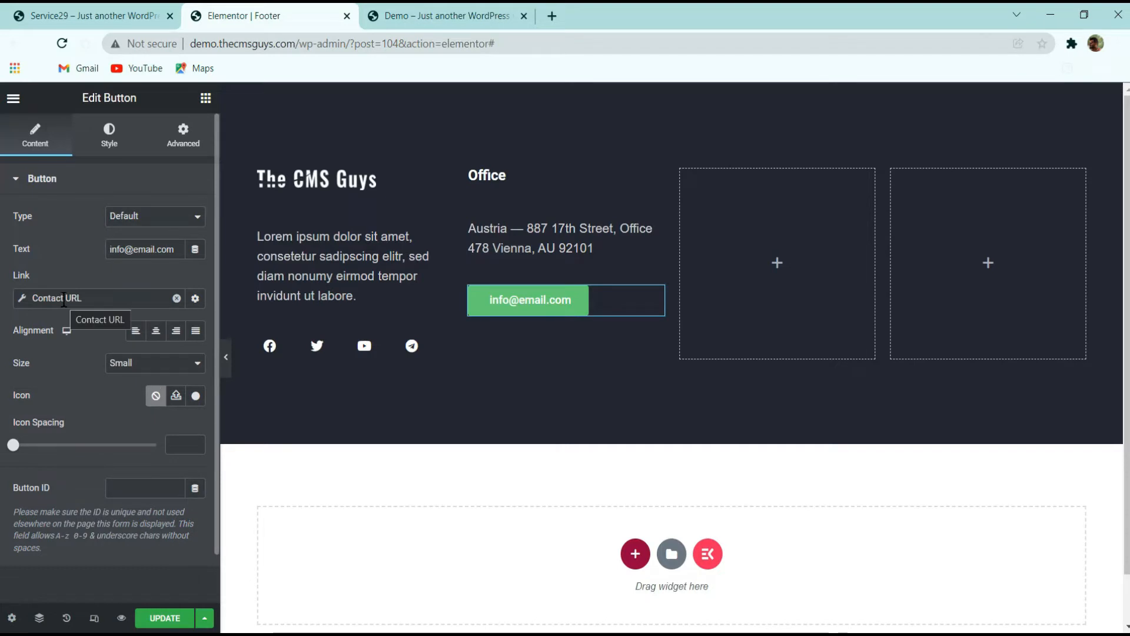
Check the link target of the e-mail address in the original site footer
click(89, 16)
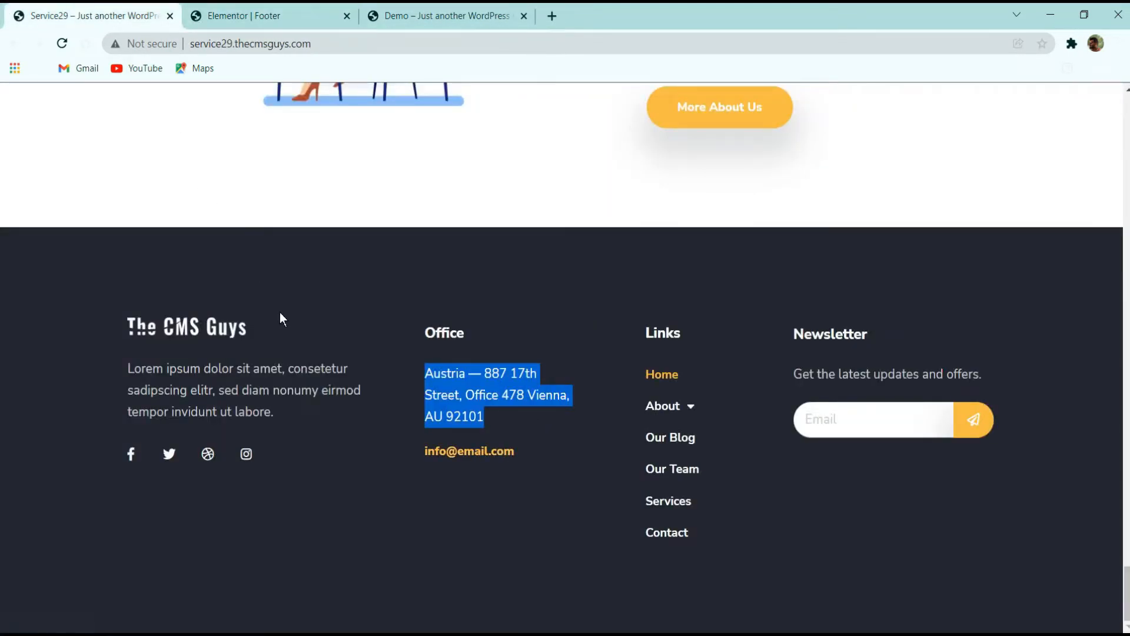
click(461, 454)
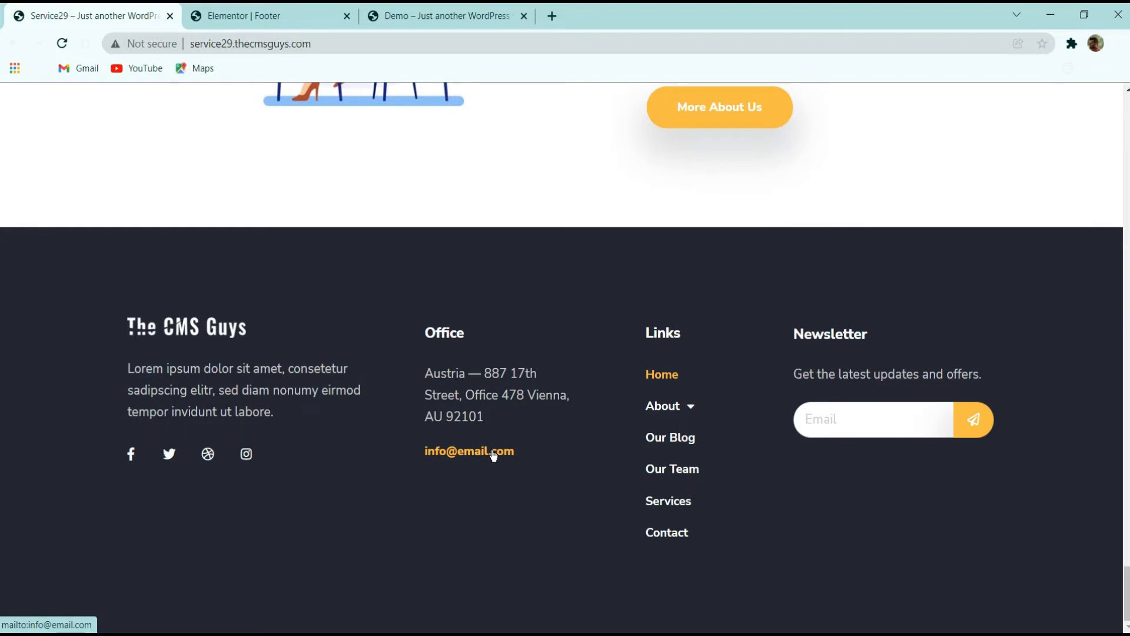
click(286, 12)
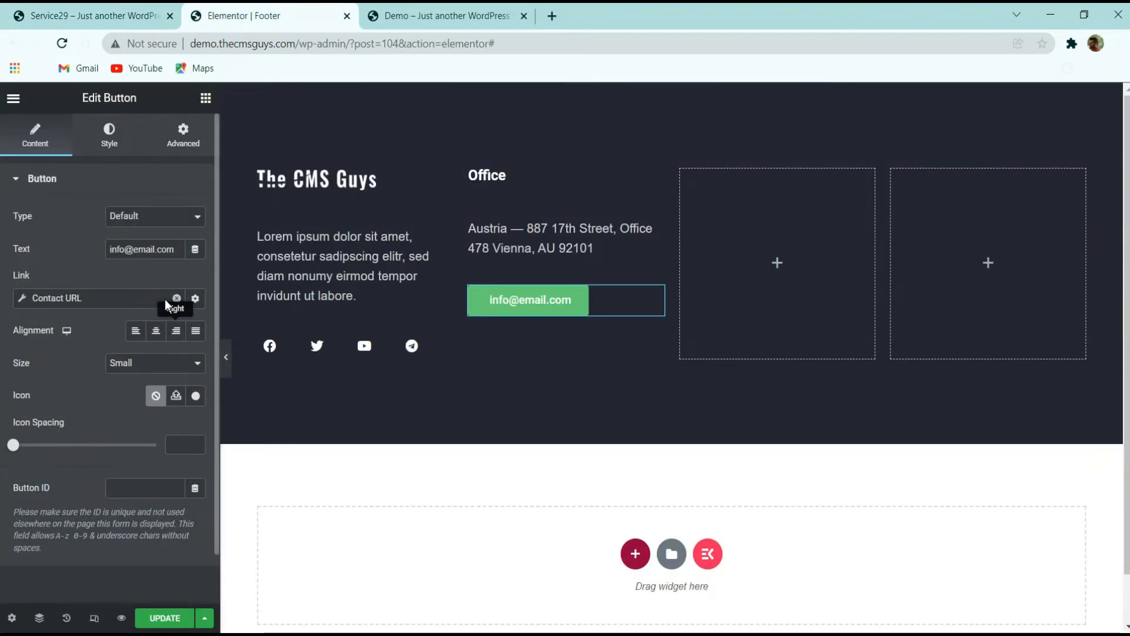
Set the Contact URL type to Email and fill in the contact e-mail address
click(146, 300)
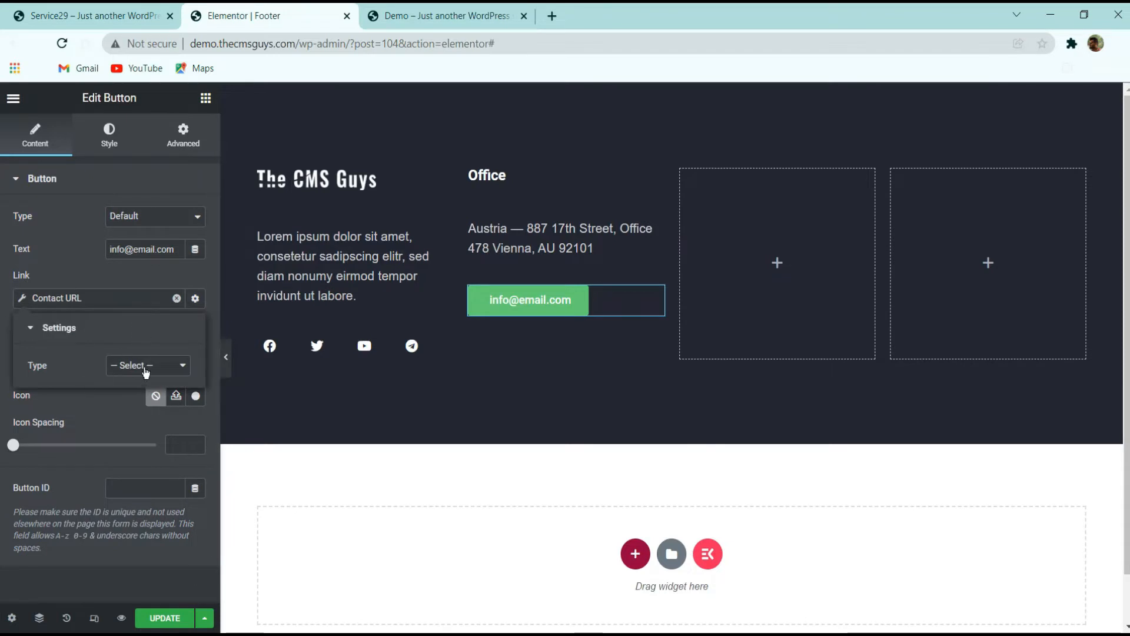
click(146, 366)
click(135, 393)
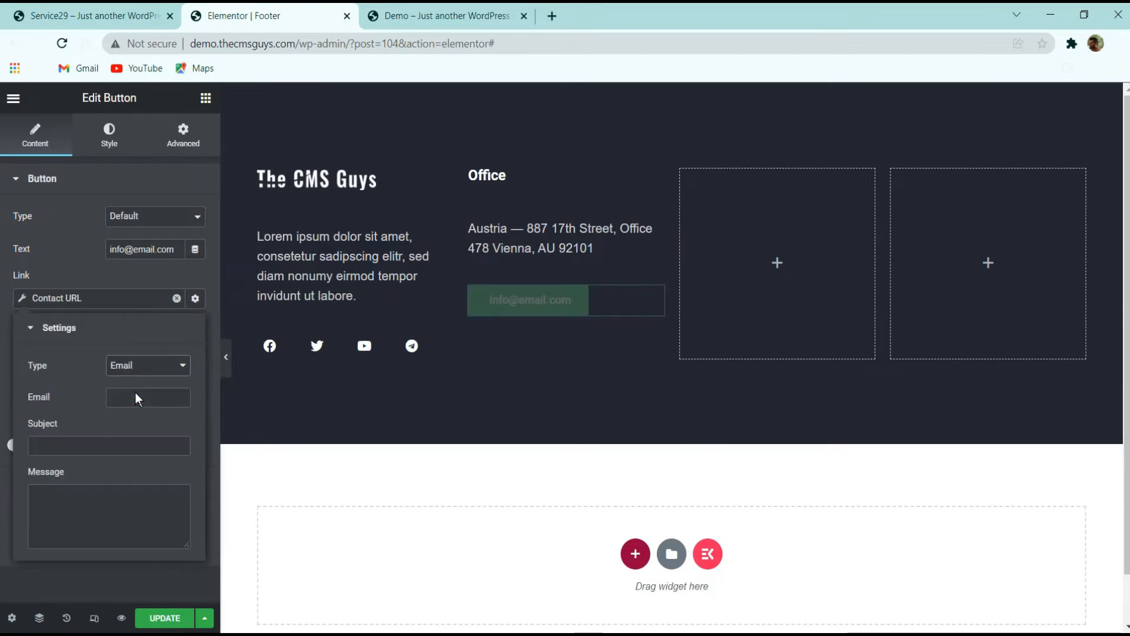
click(122, 398)
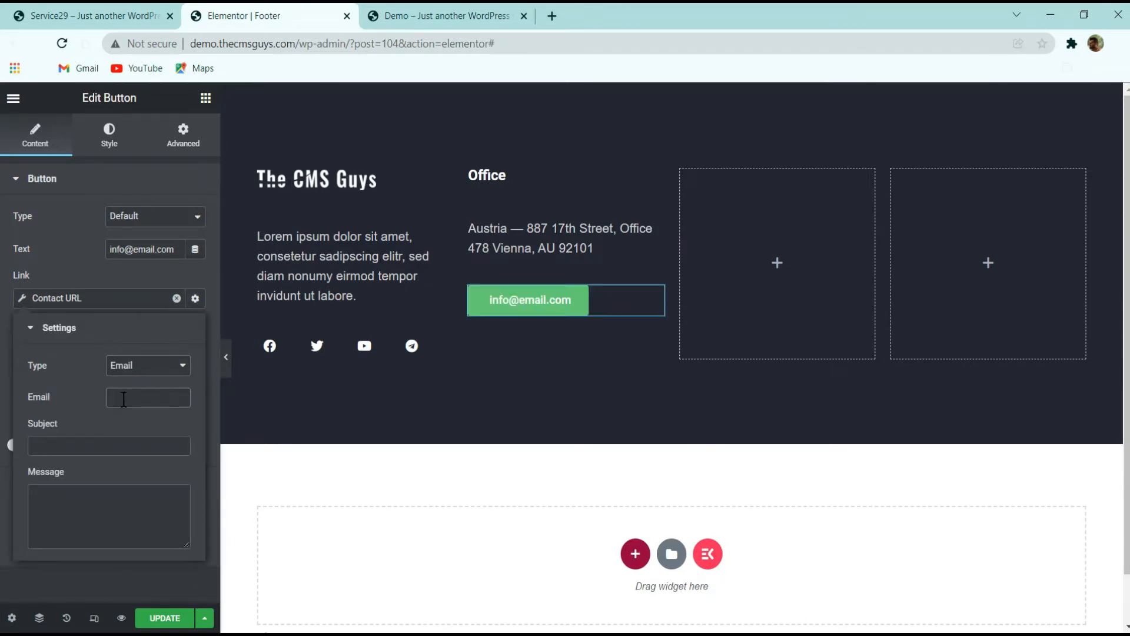
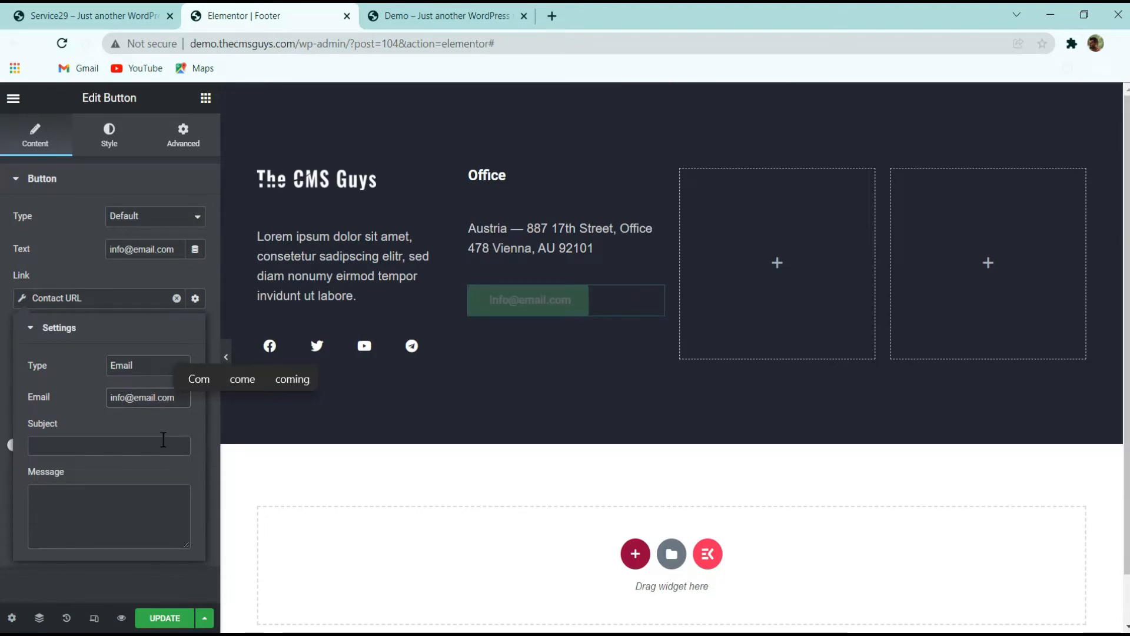
click(93, 448)
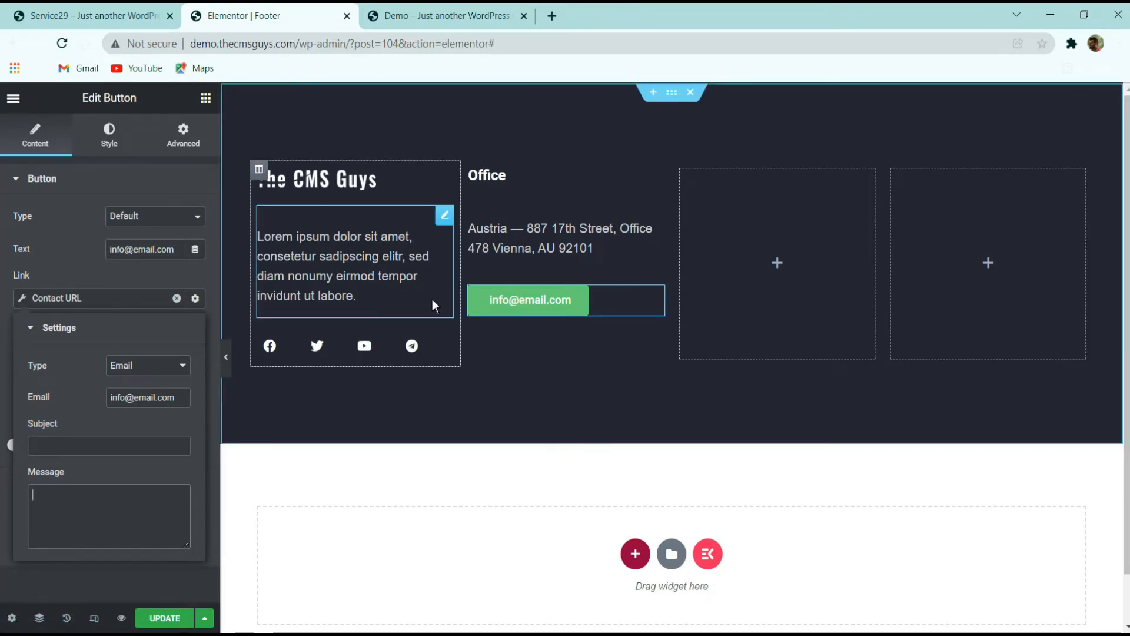
click(78, 444)
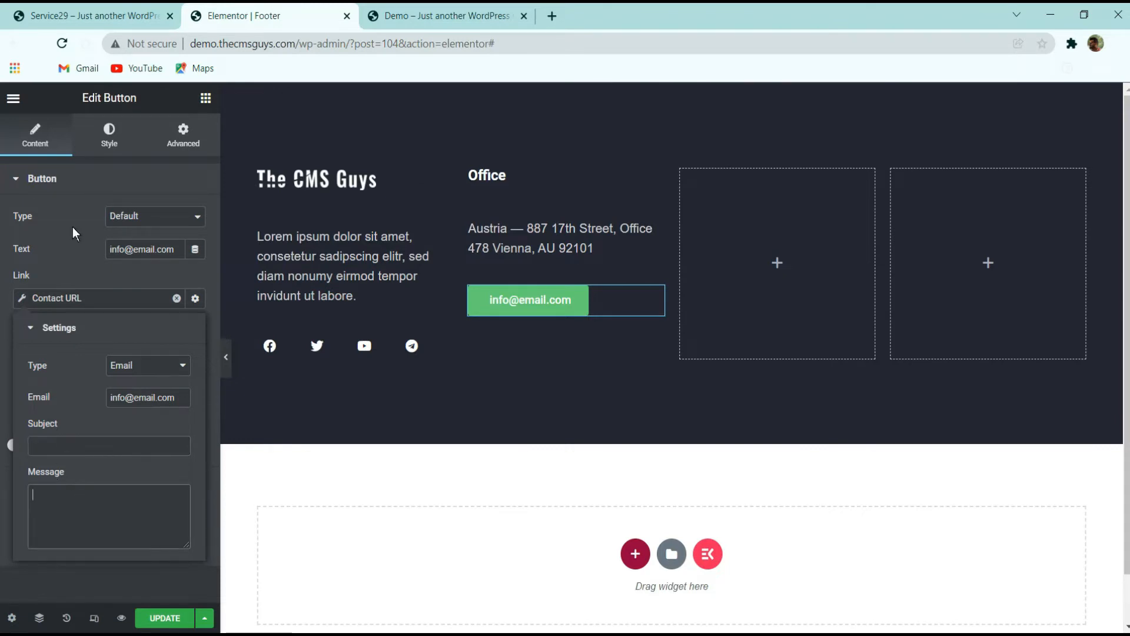
click(88, 315)
click(101, 305)
click(78, 440)
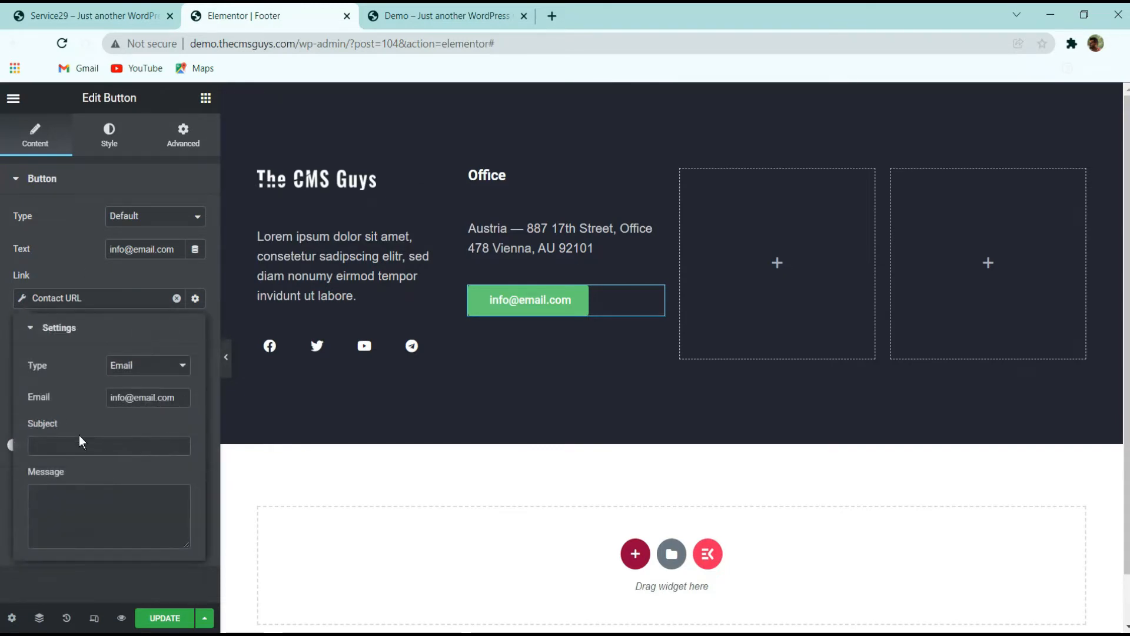
Set the e-mail subject to "THis is recarding Your Website" and close the link settings
text(THi)
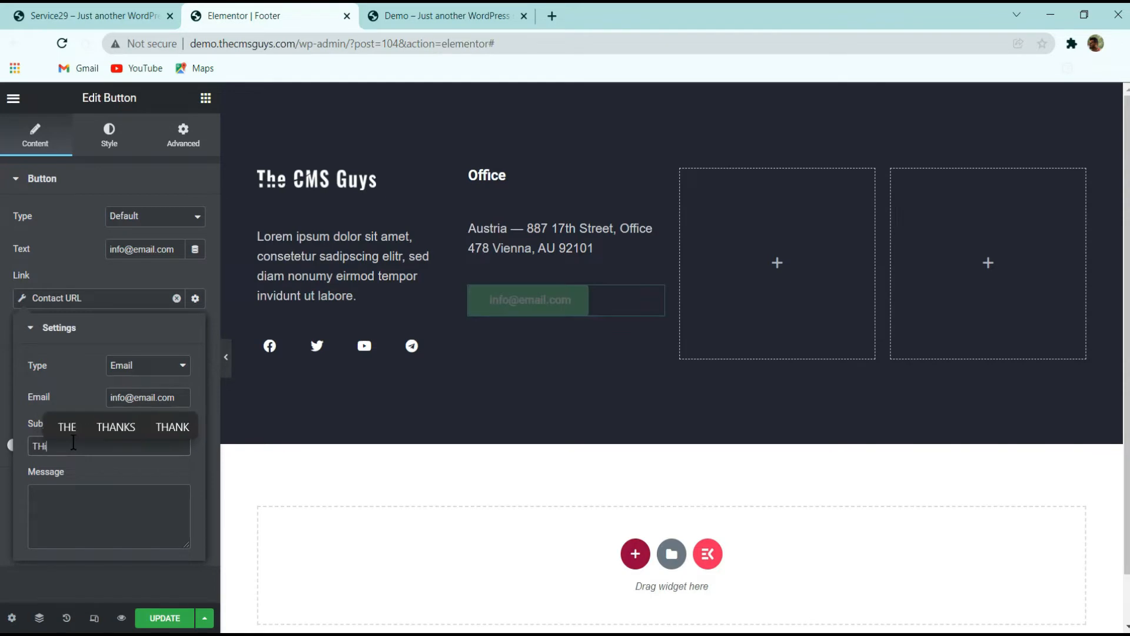
text(s is regar)
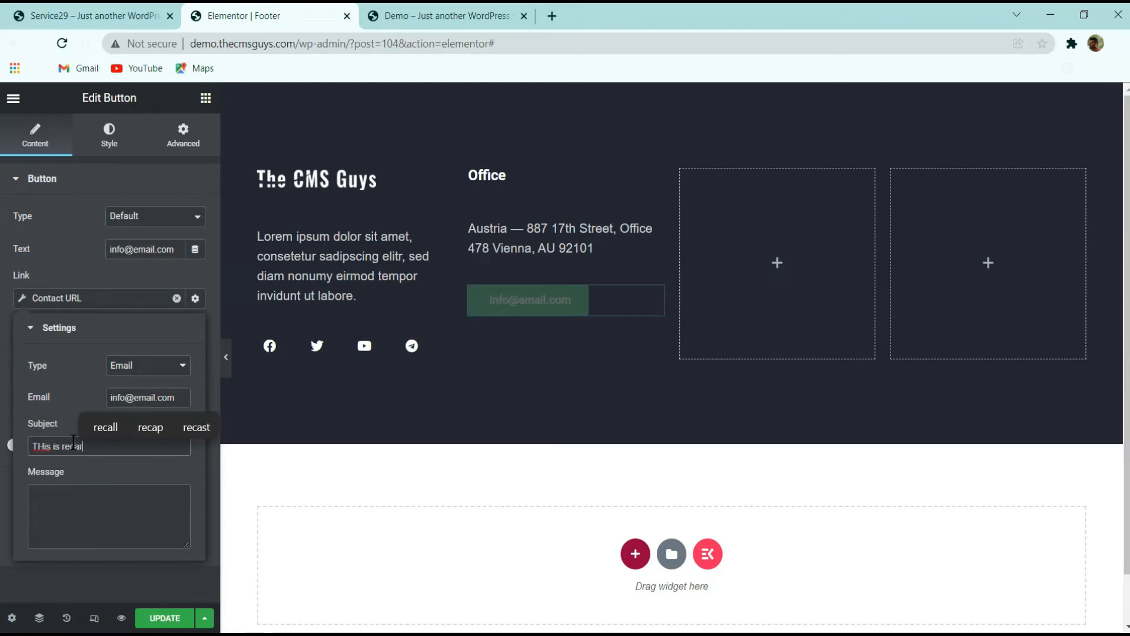
text(ding Yo)
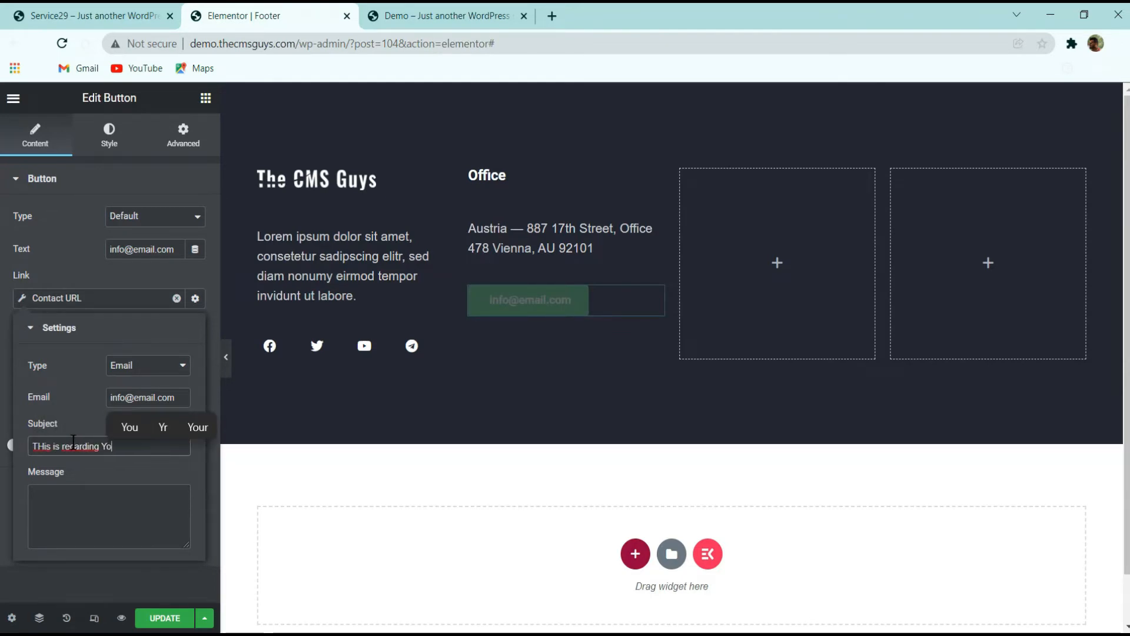
text(ur Website)
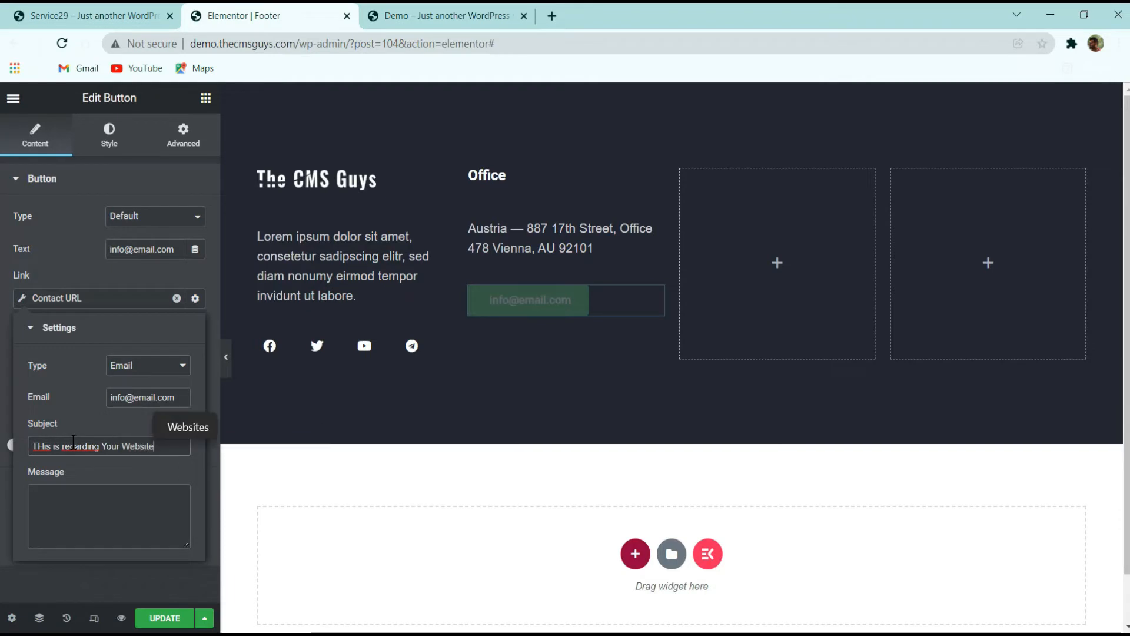
key(Tab)
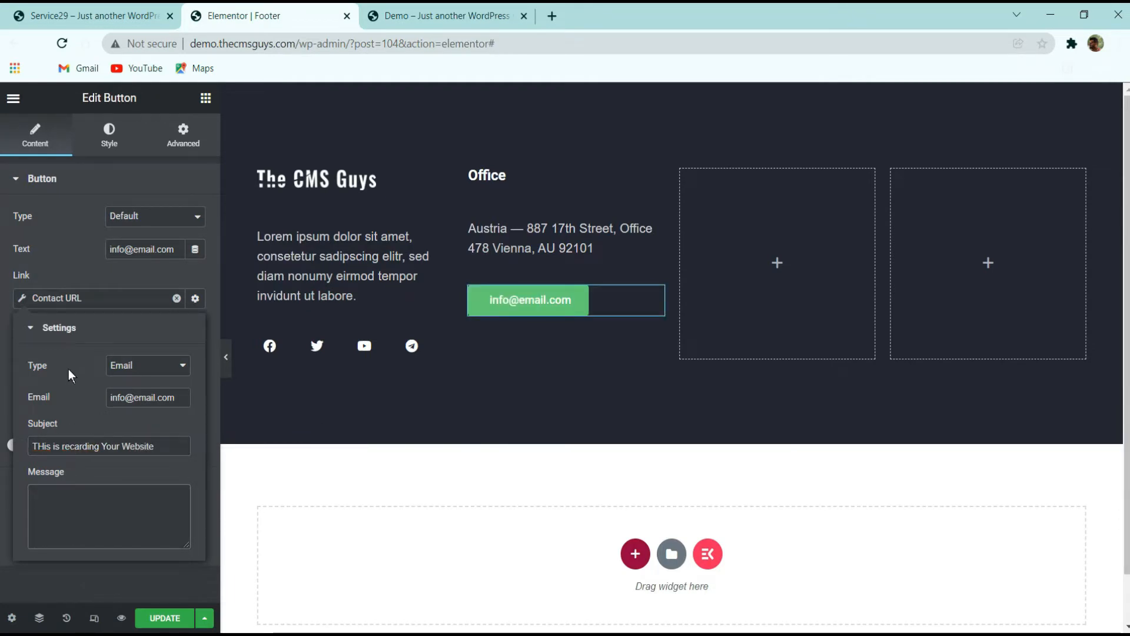
click(90, 286)
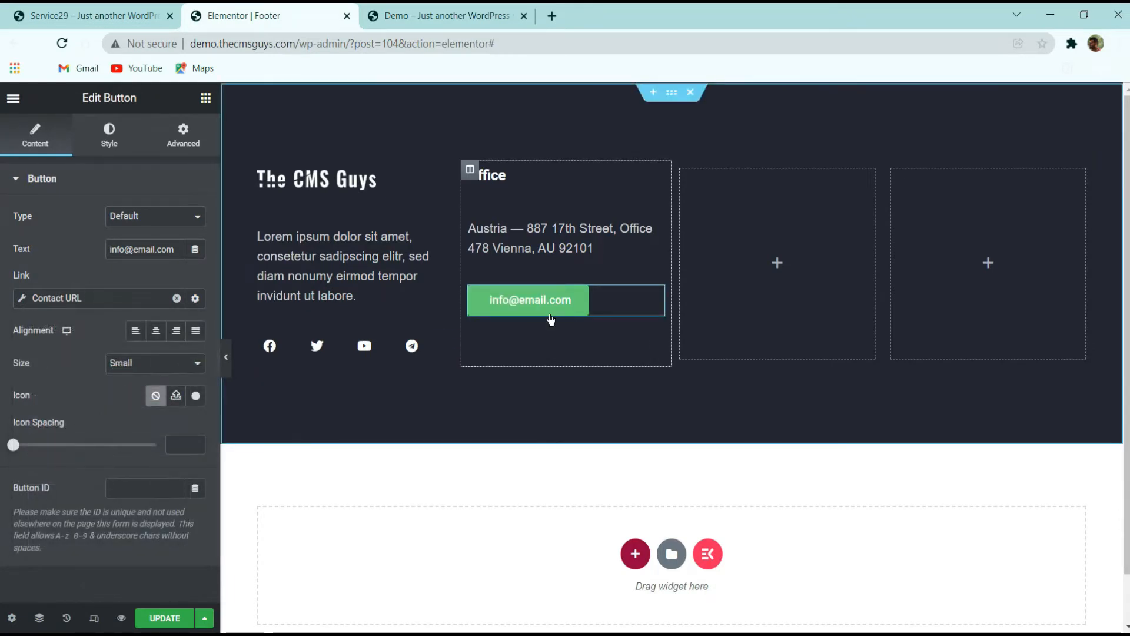
Style the button with a white text colour and clear its background colour
click(84, 300)
click(77, 299)
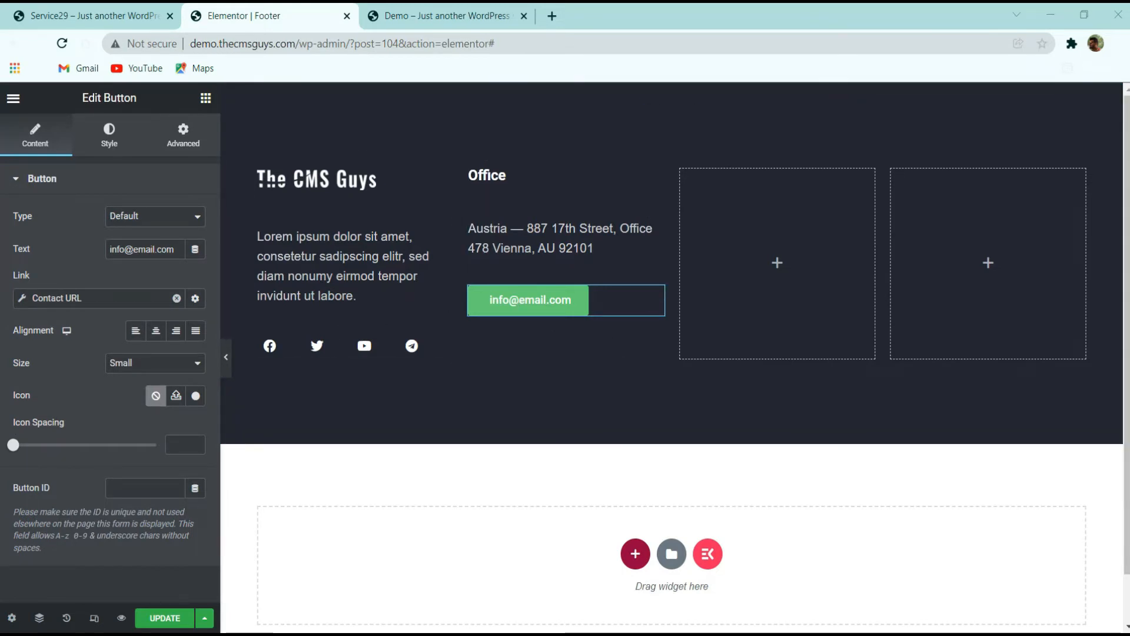
click(117, 149)
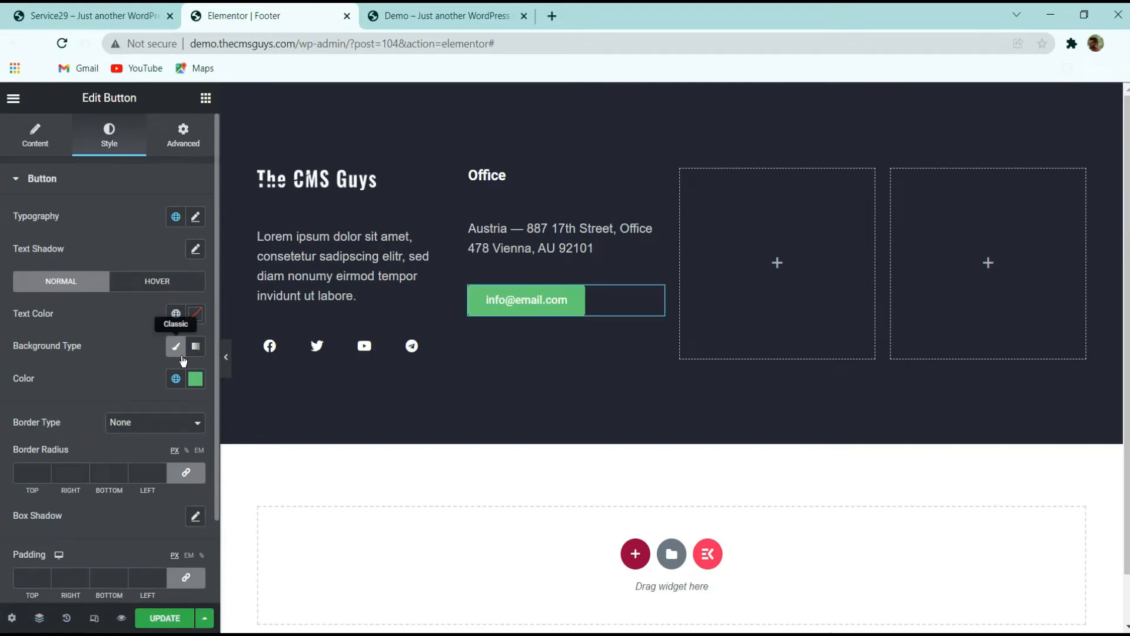
click(195, 315)
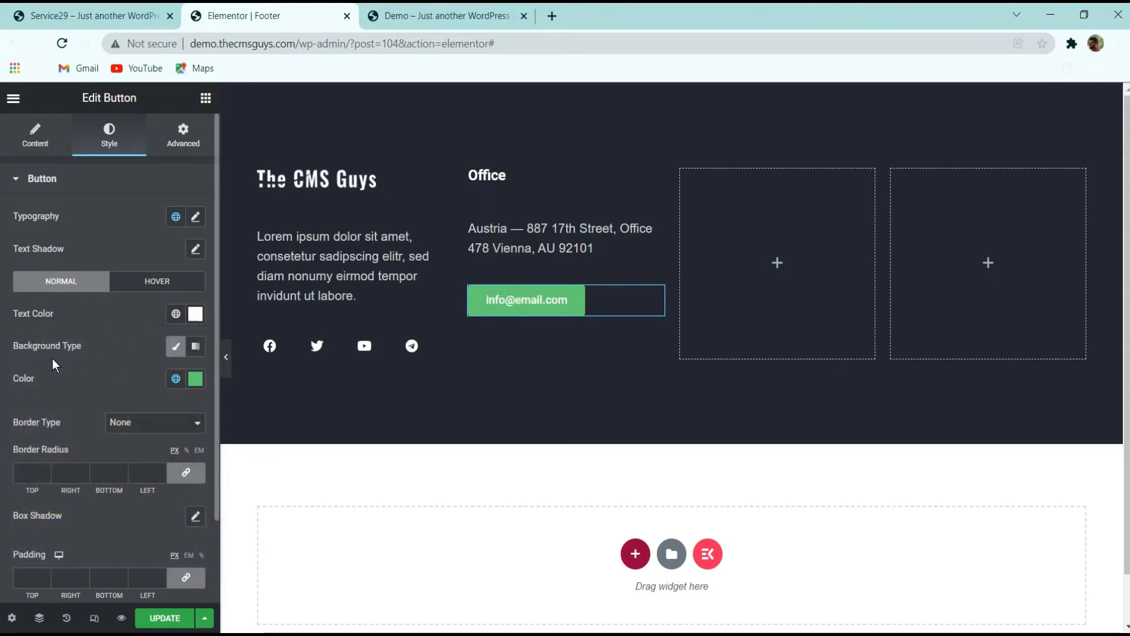
click(194, 378)
drag(190, 318, 26, 319)
click(69, 376)
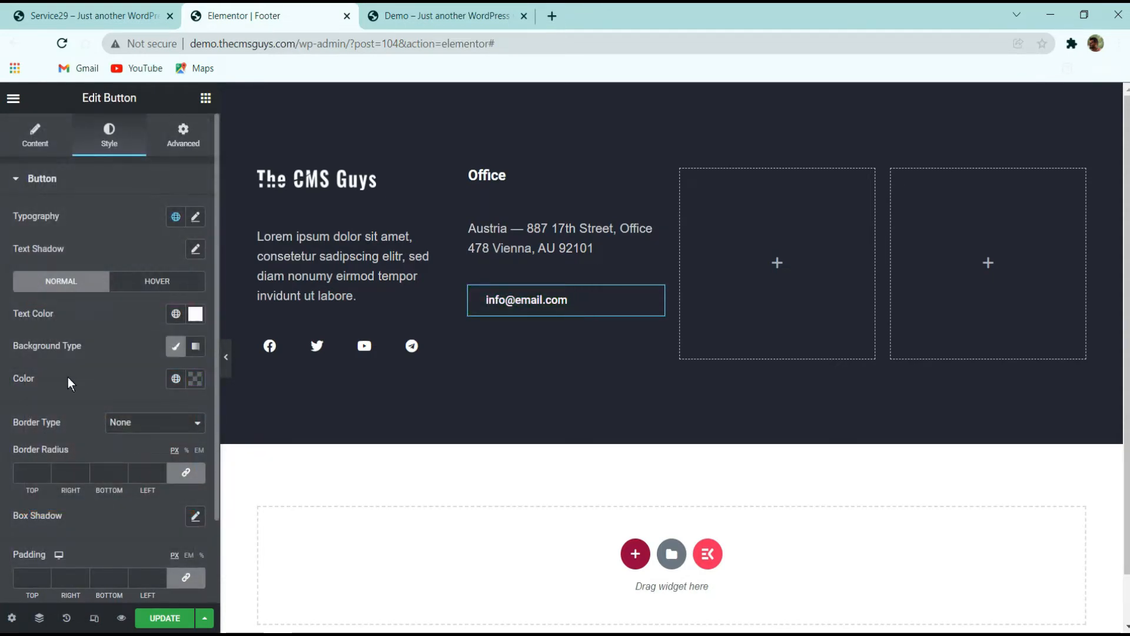
Set the button's border radius and padding to 0
scroll(176, 463, down, 2)
click(197, 488)
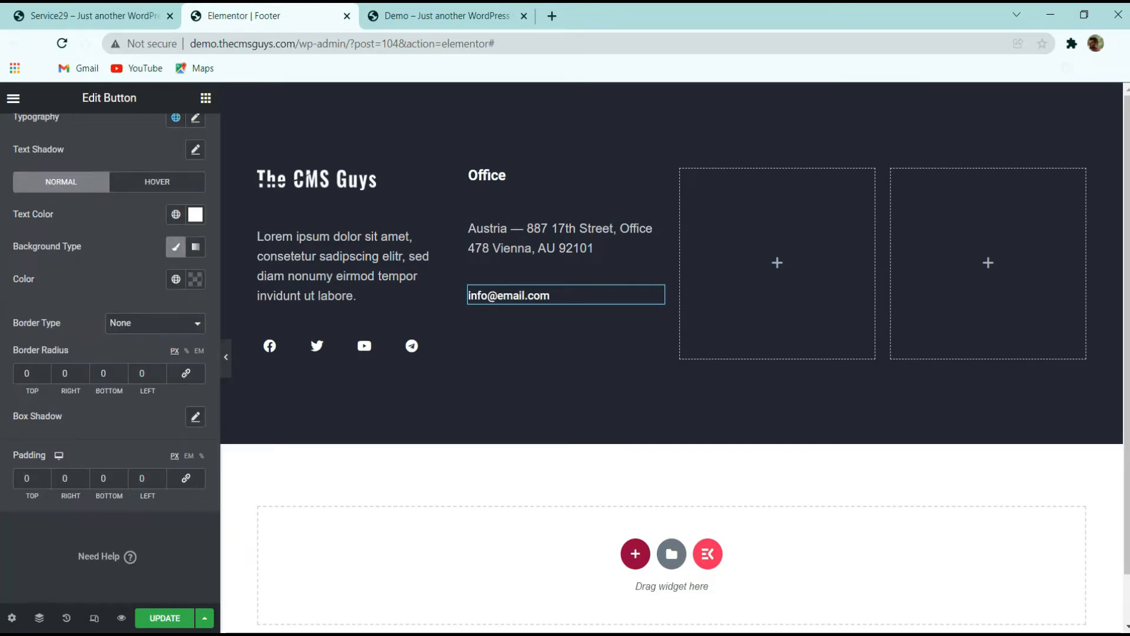
Compare with the original footer and set the button's hover text colour to yellow #FFEF00
click(118, 16)
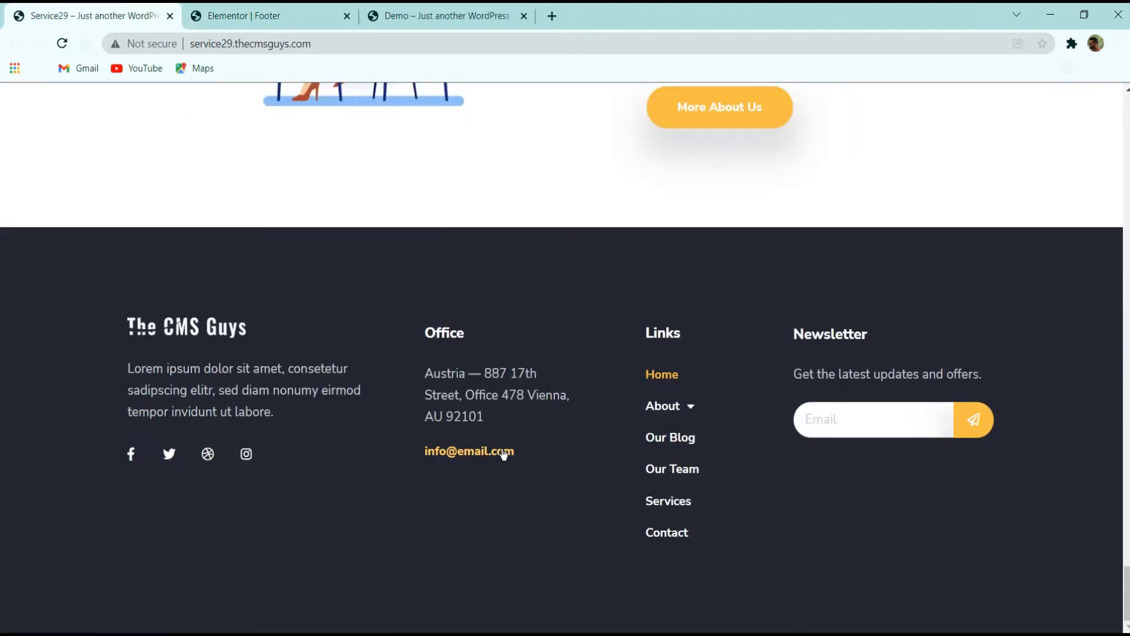
click(280, 10)
click(118, 184)
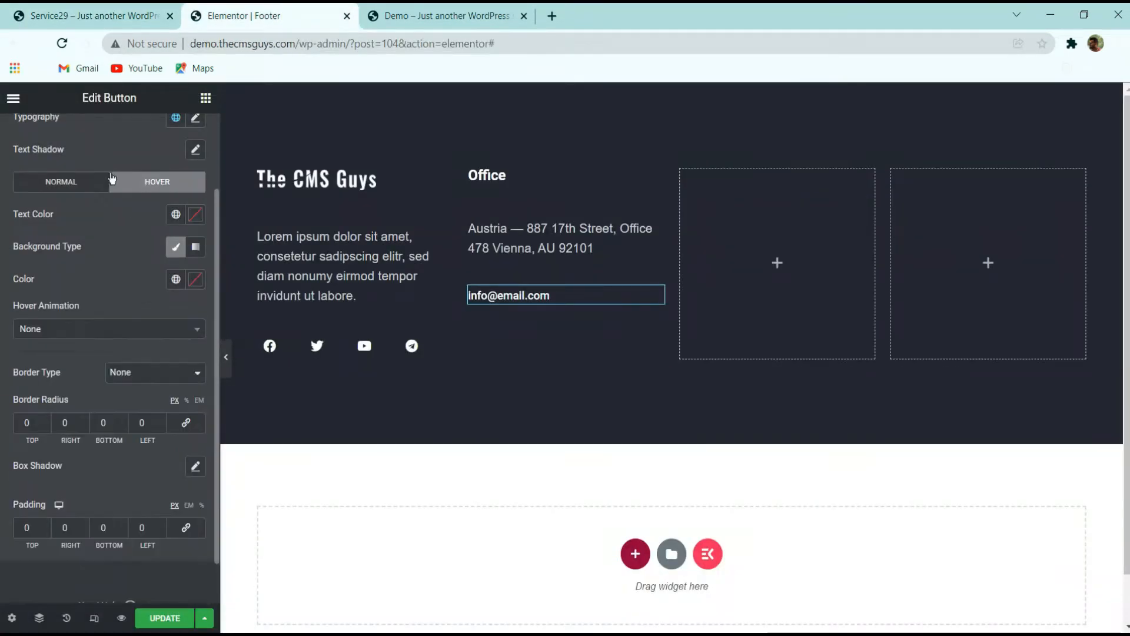
click(196, 221)
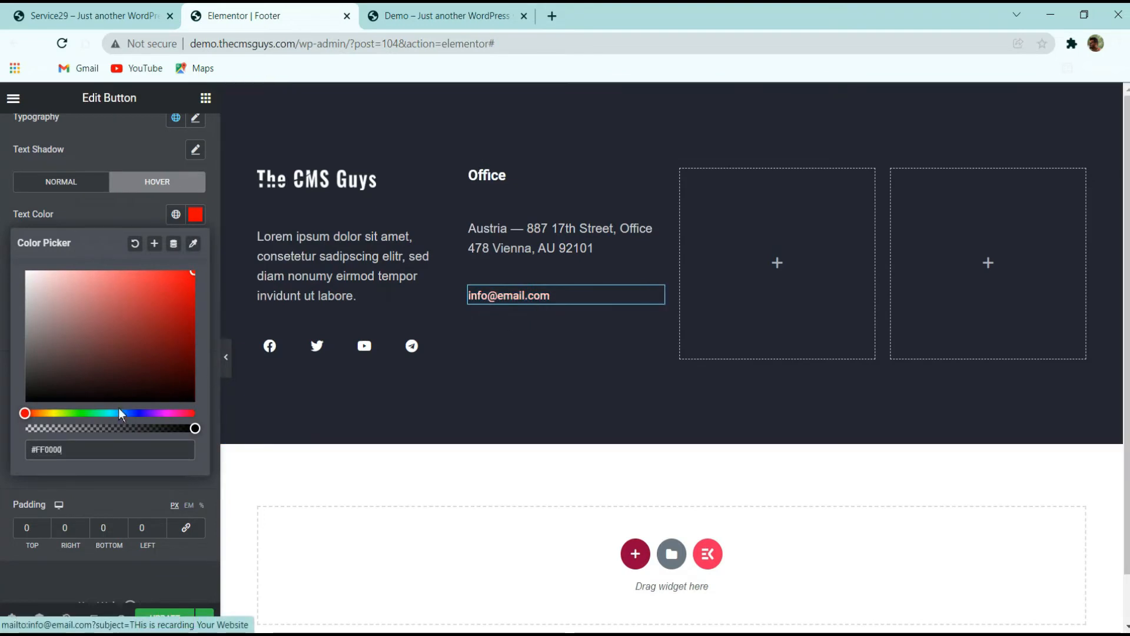
drag(56, 413, 51, 412)
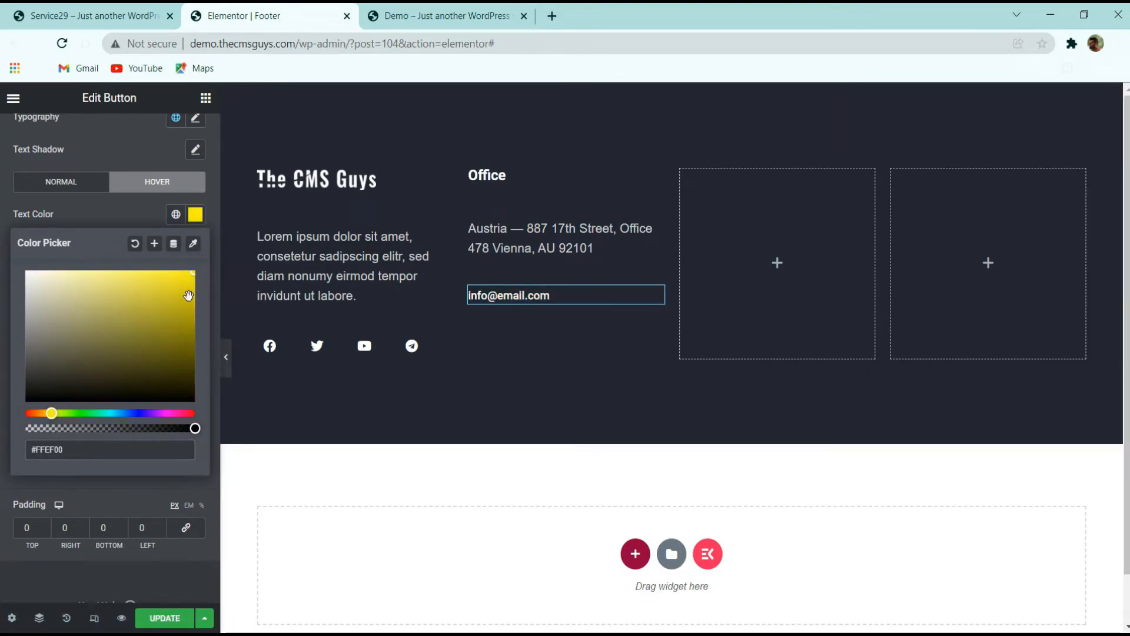
click(90, 228)
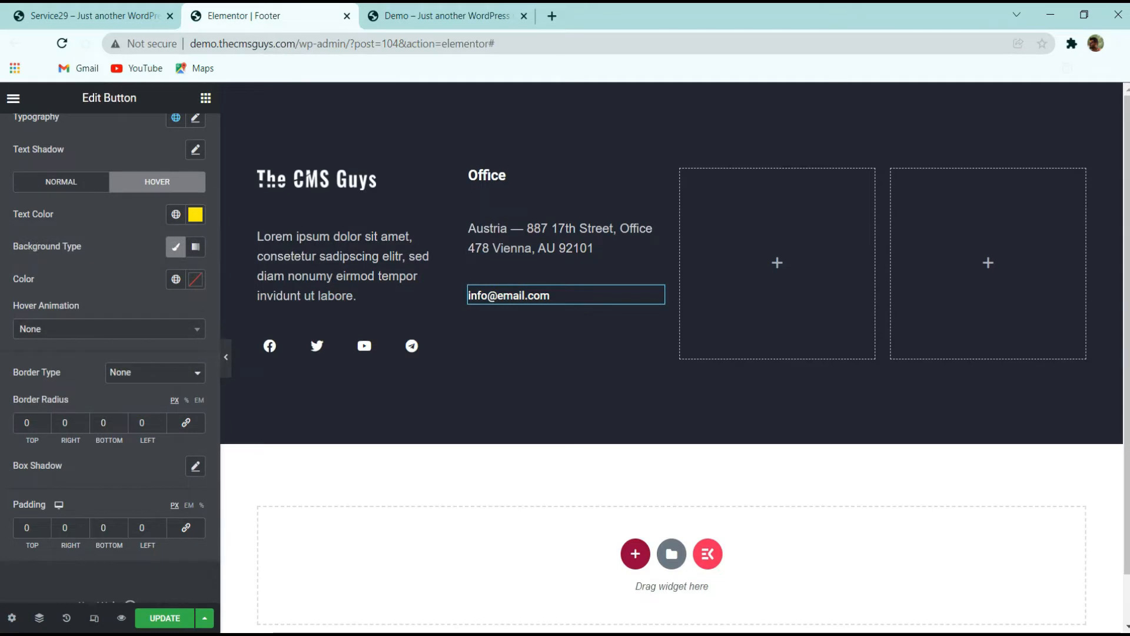
Unlink the margin values, set the button's top margin to 3, and save the footer
scroll(185, 139, up, 2)
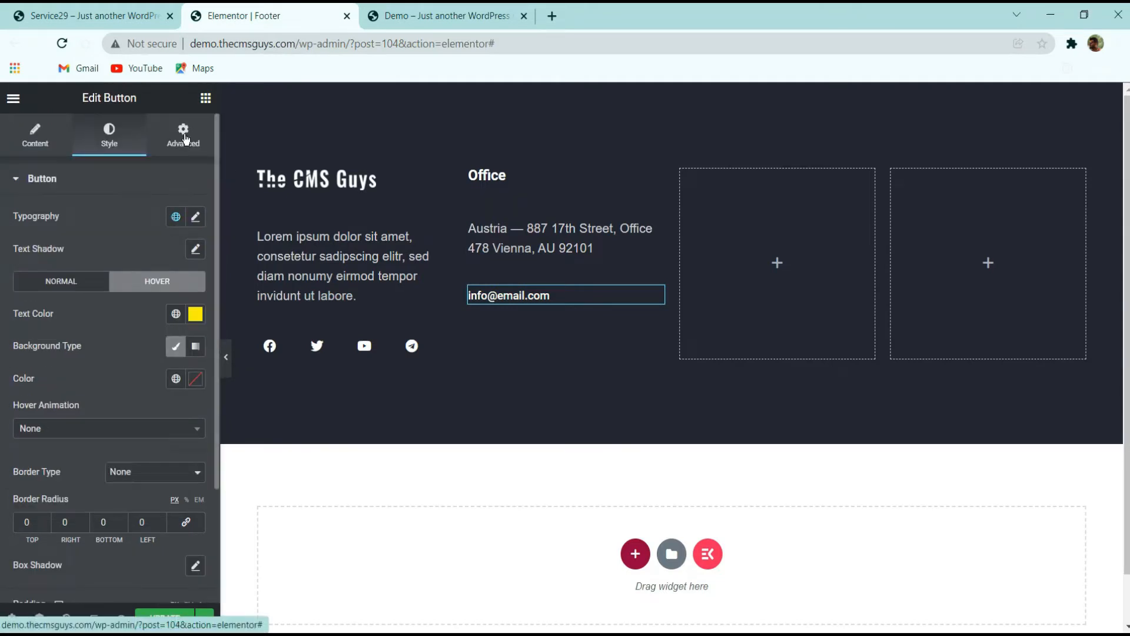
click(185, 139)
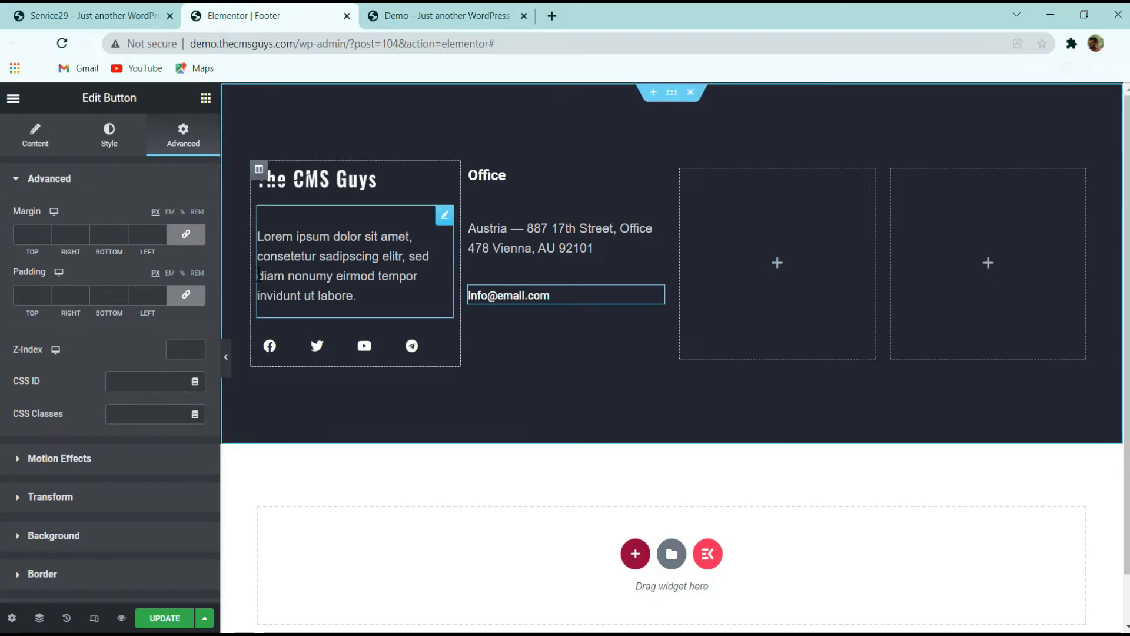
click(185, 233)
double_click(26, 234)
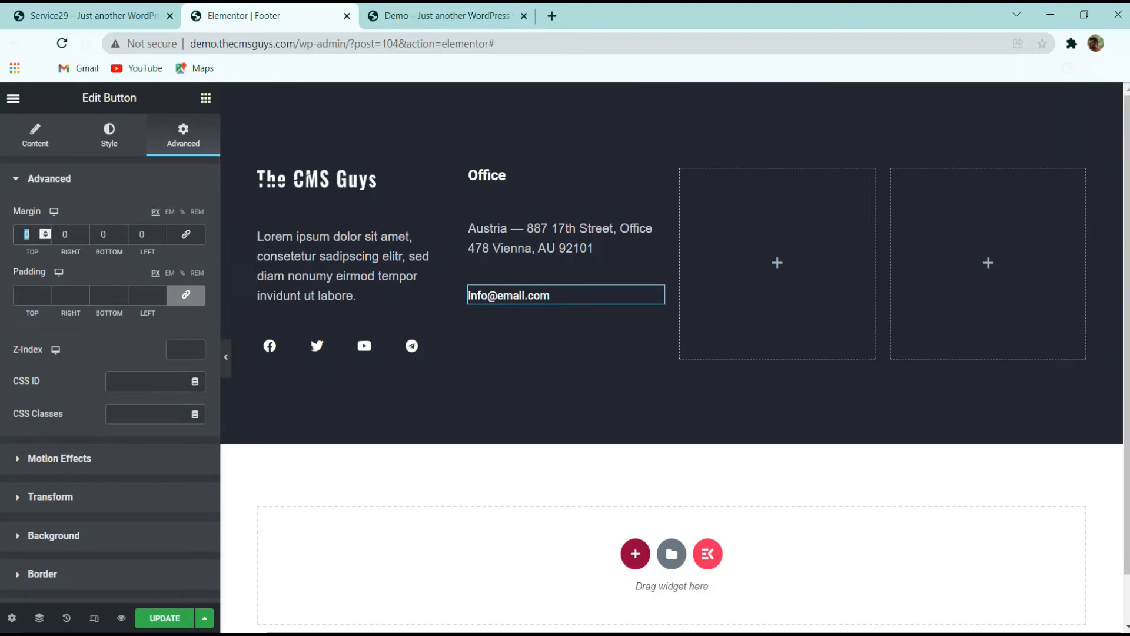
text(3)
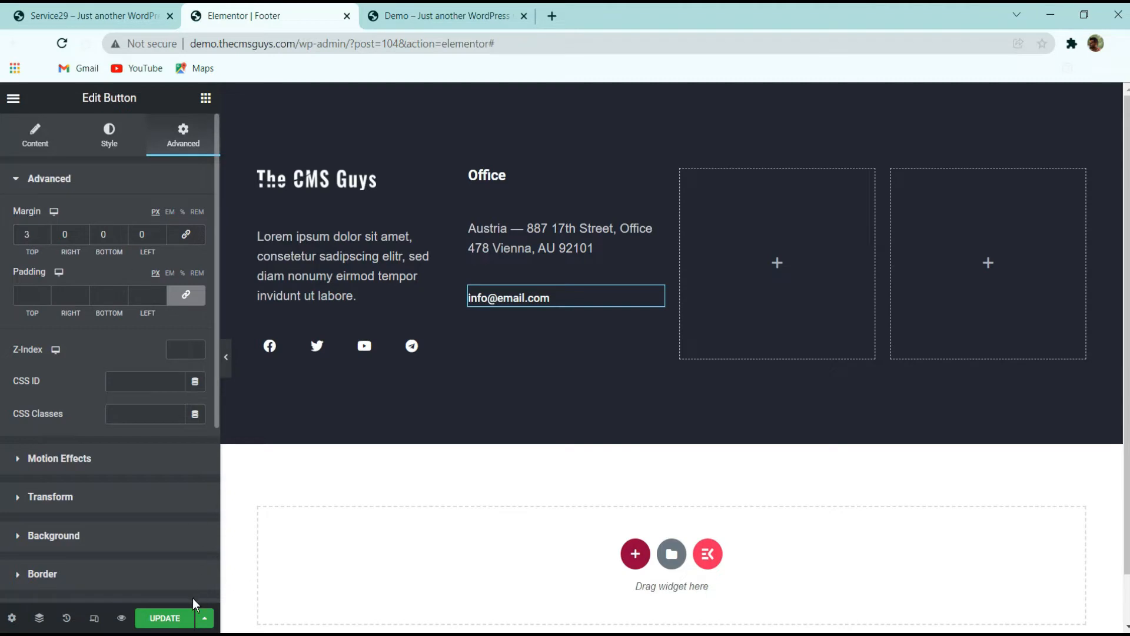
click(187, 615)
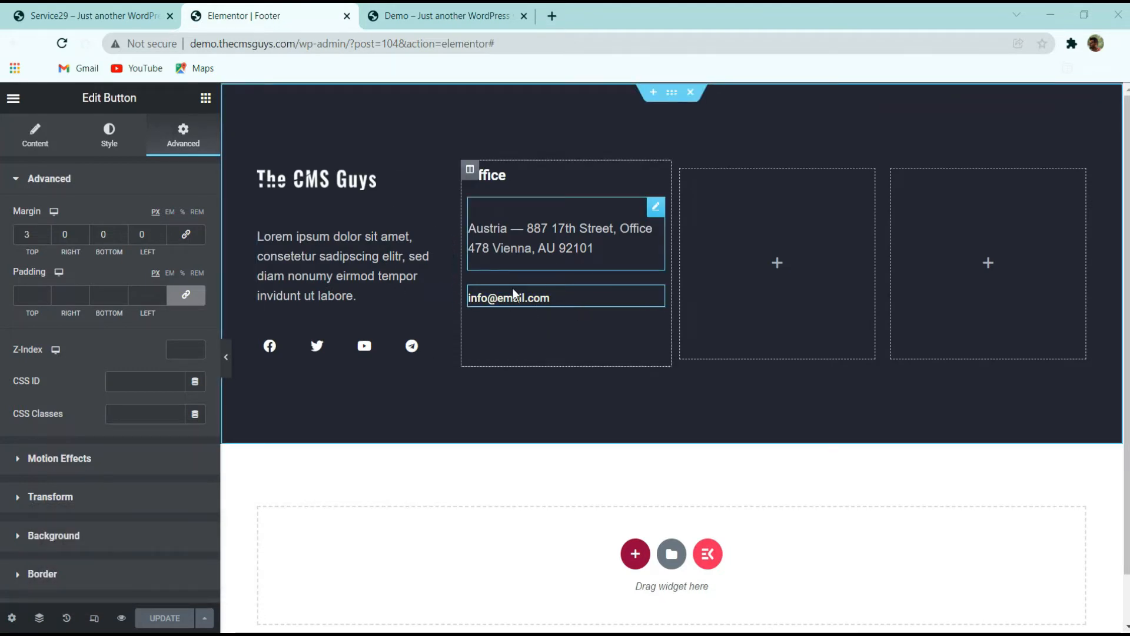
Copy the Office heading and paste it into the third footer column
click(89, 19)
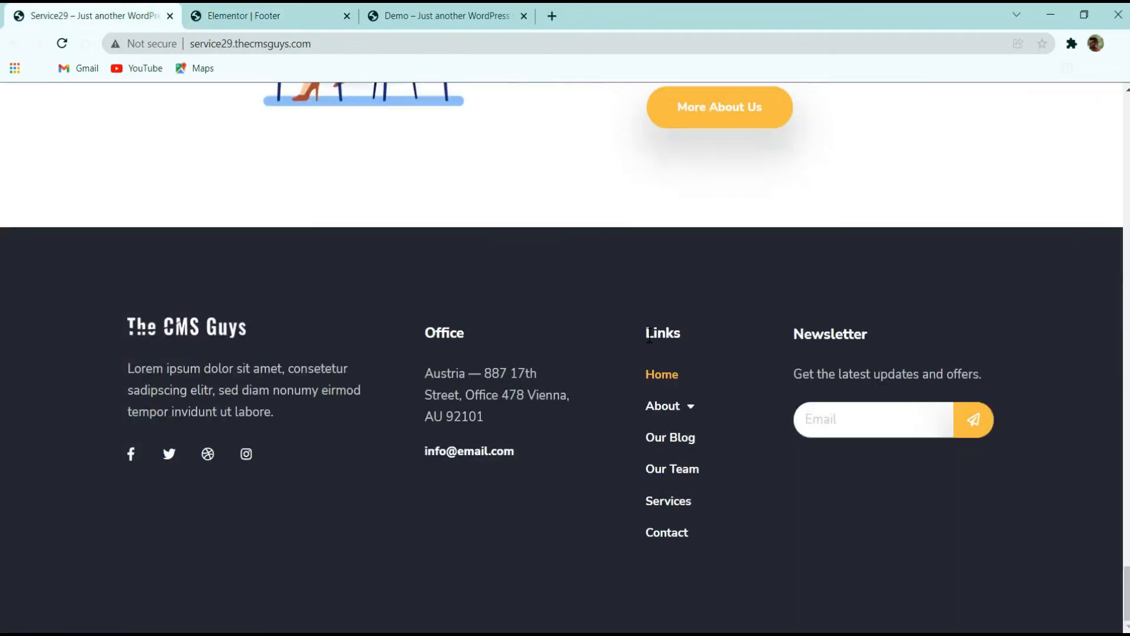
click(259, 15)
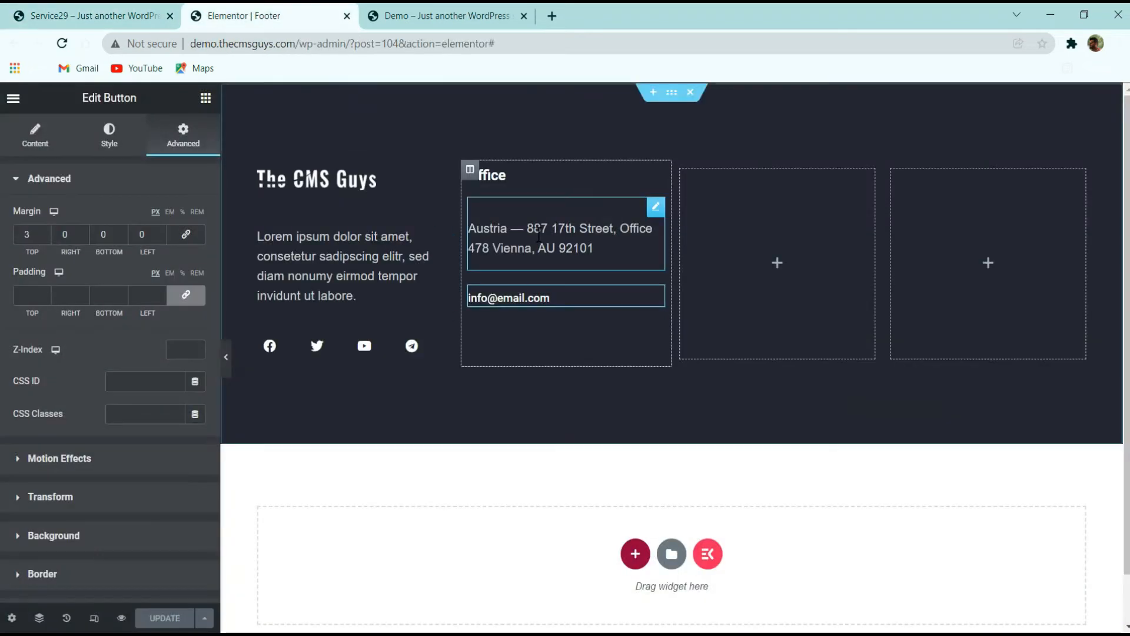
right_click(532, 178)
click(583, 243)
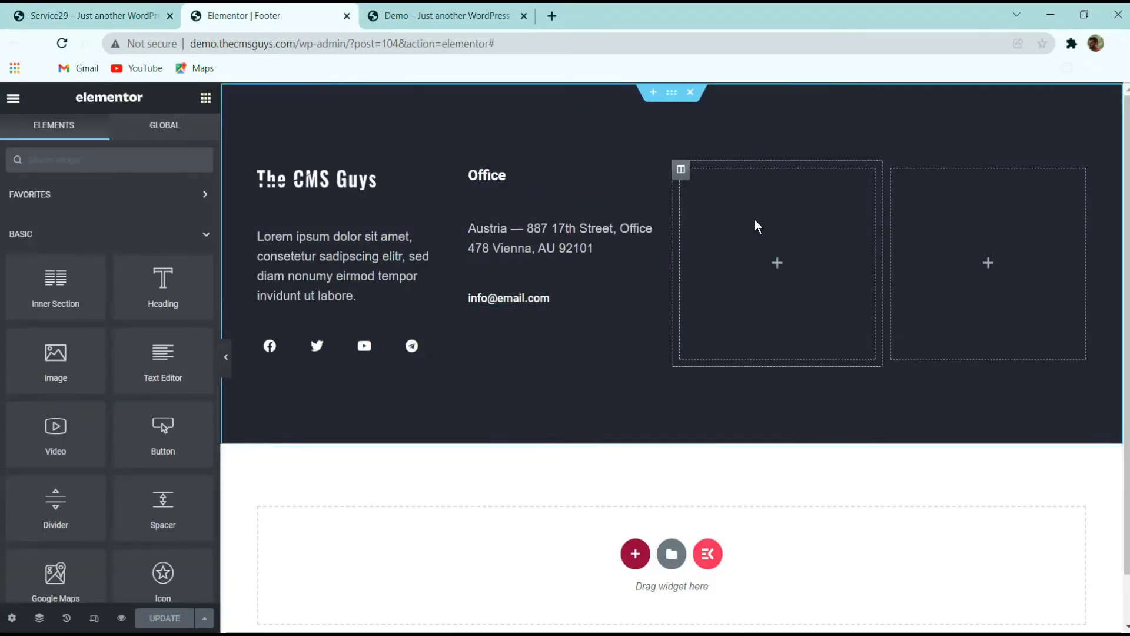
key(ctrl+v)
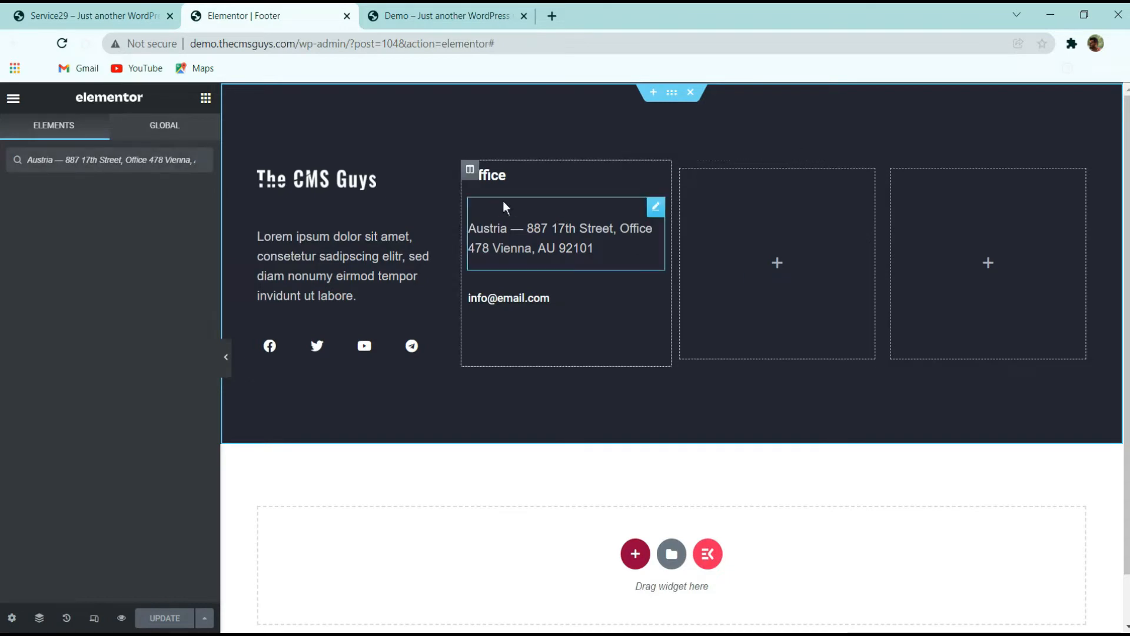
right_click(513, 178)
click(545, 243)
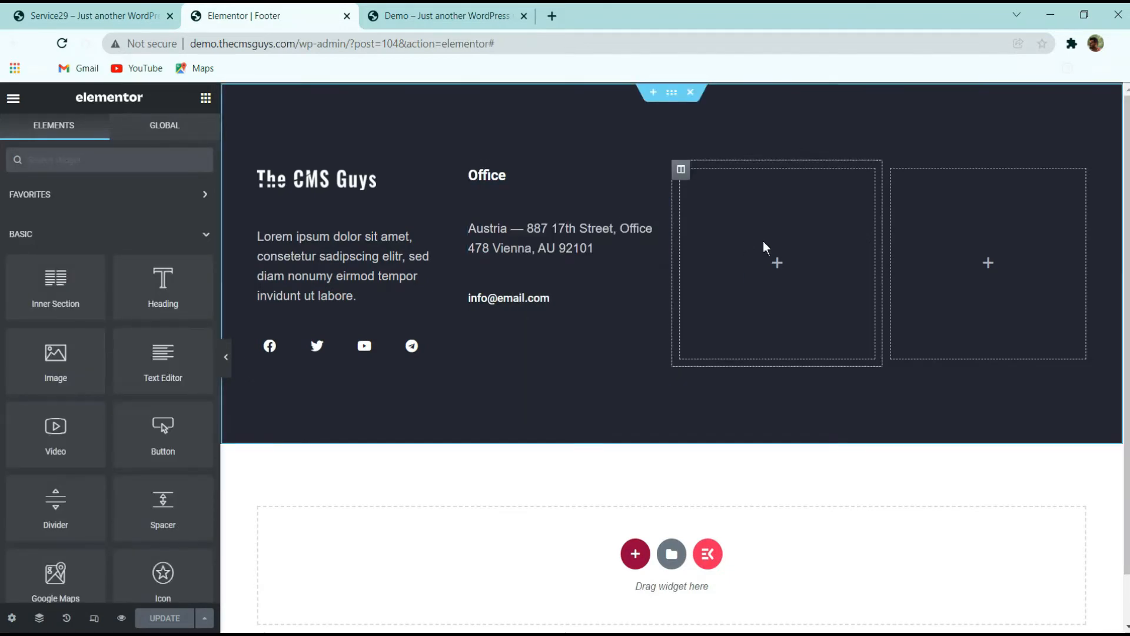
right_click(764, 243)
click(796, 358)
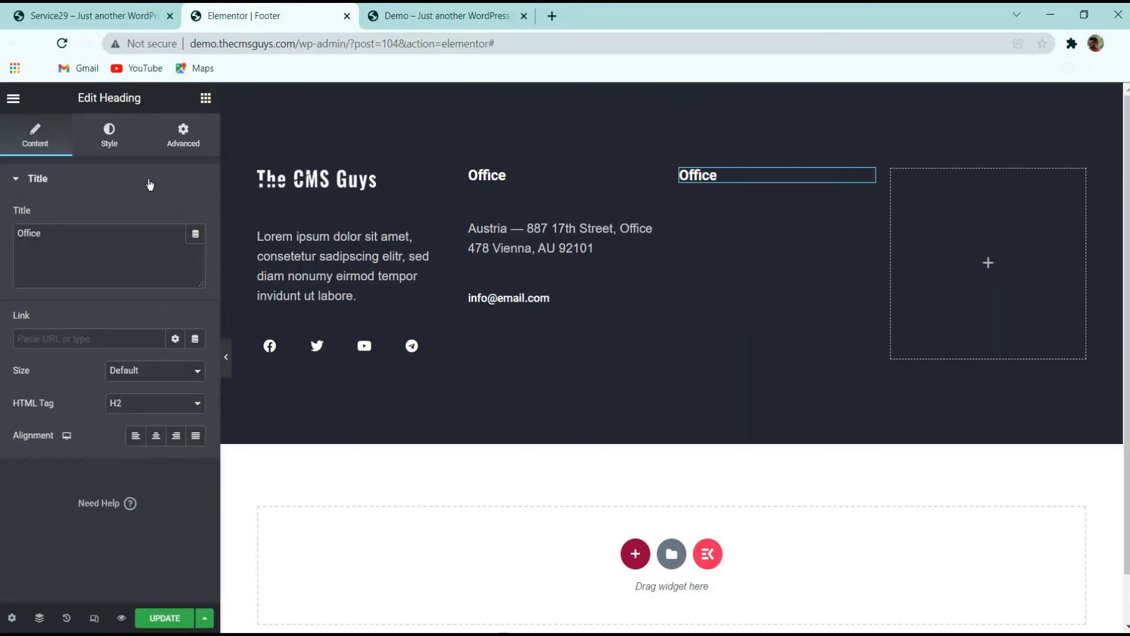
Change the pasted heading's title to Link, checking the original footer's column heading
text(Link)
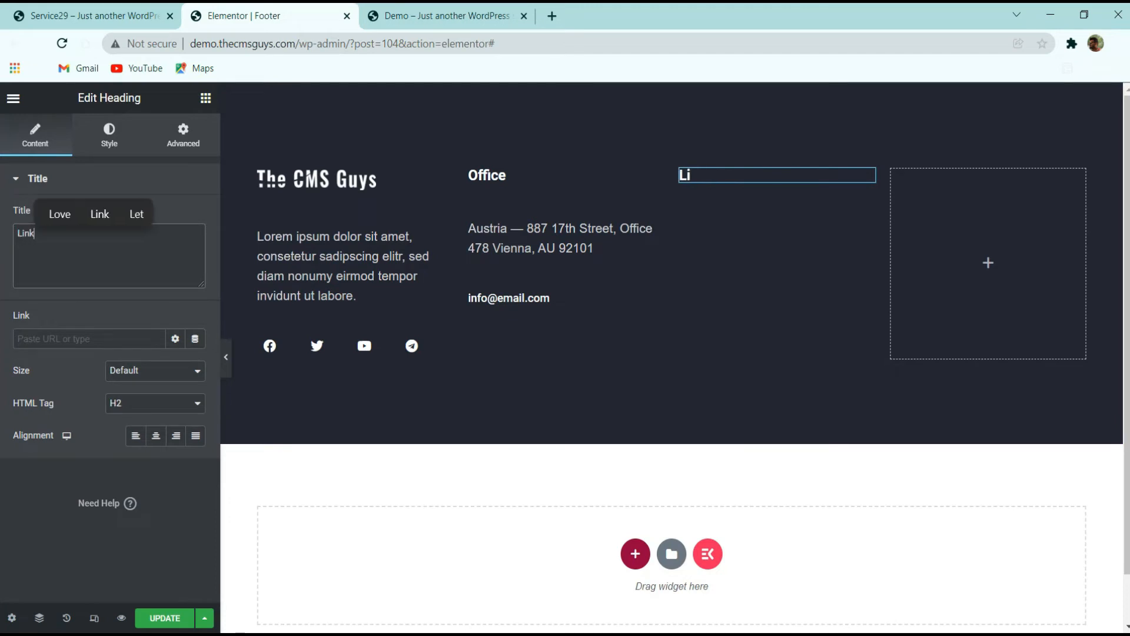
click(82, 17)
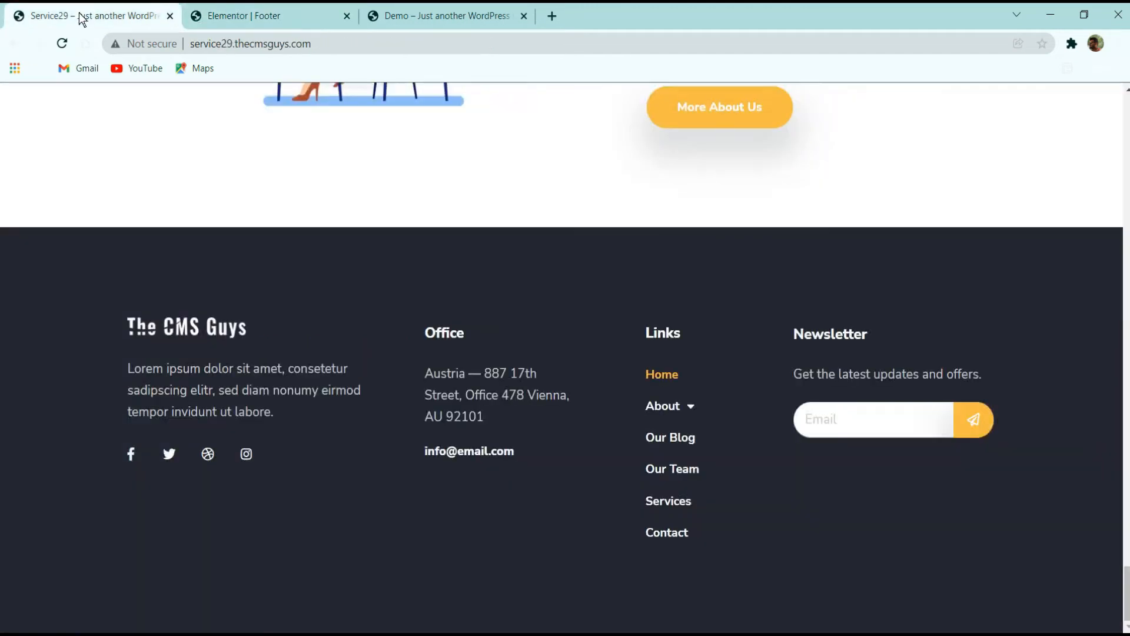
click(267, 16)
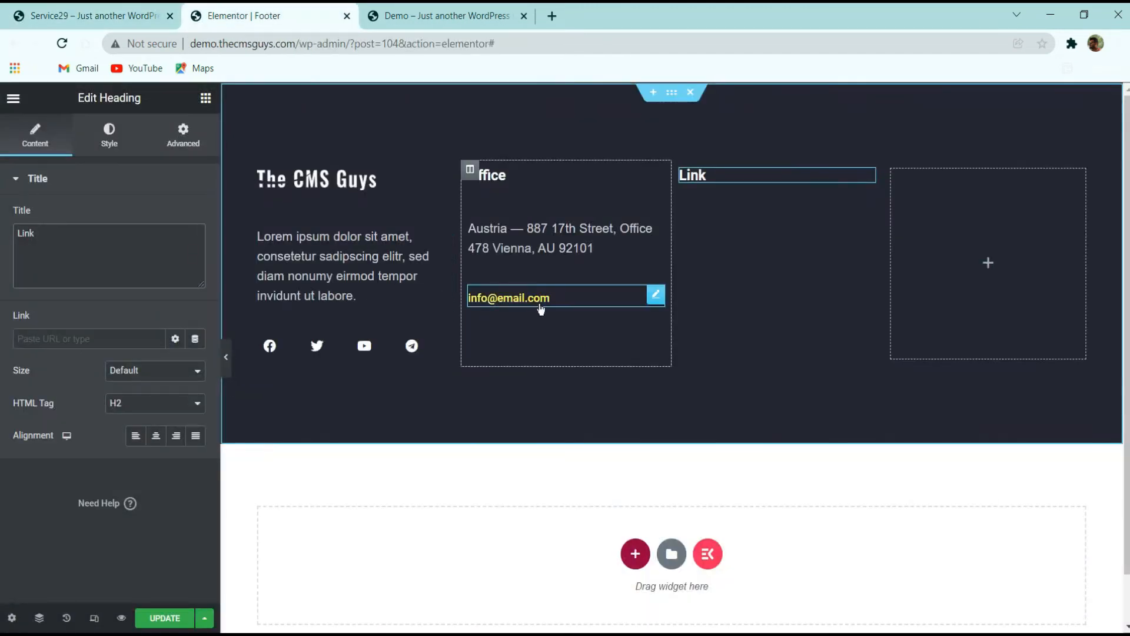
click(87, 11)
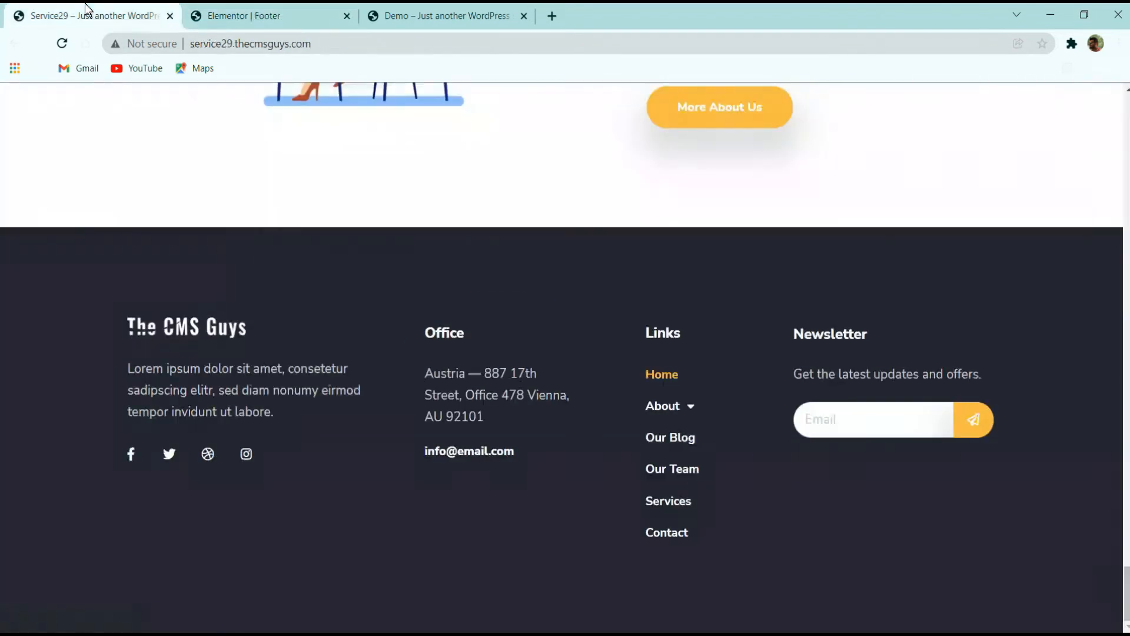
click(303, 12)
Search for the list widget and add an Icon List below the Link heading
click(205, 97)
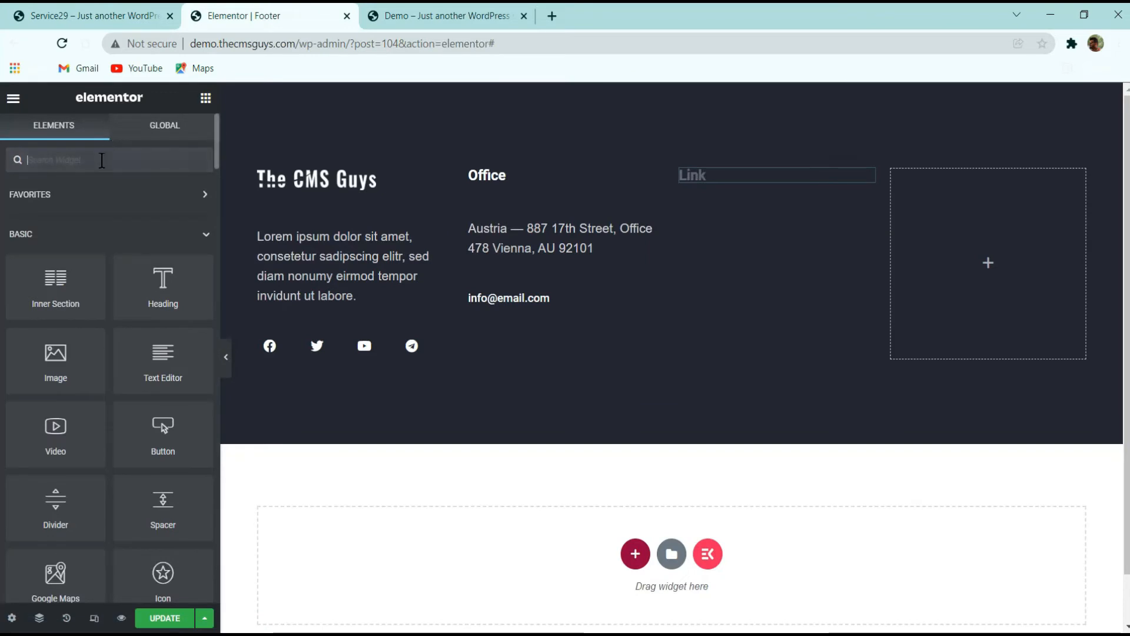
text(list)
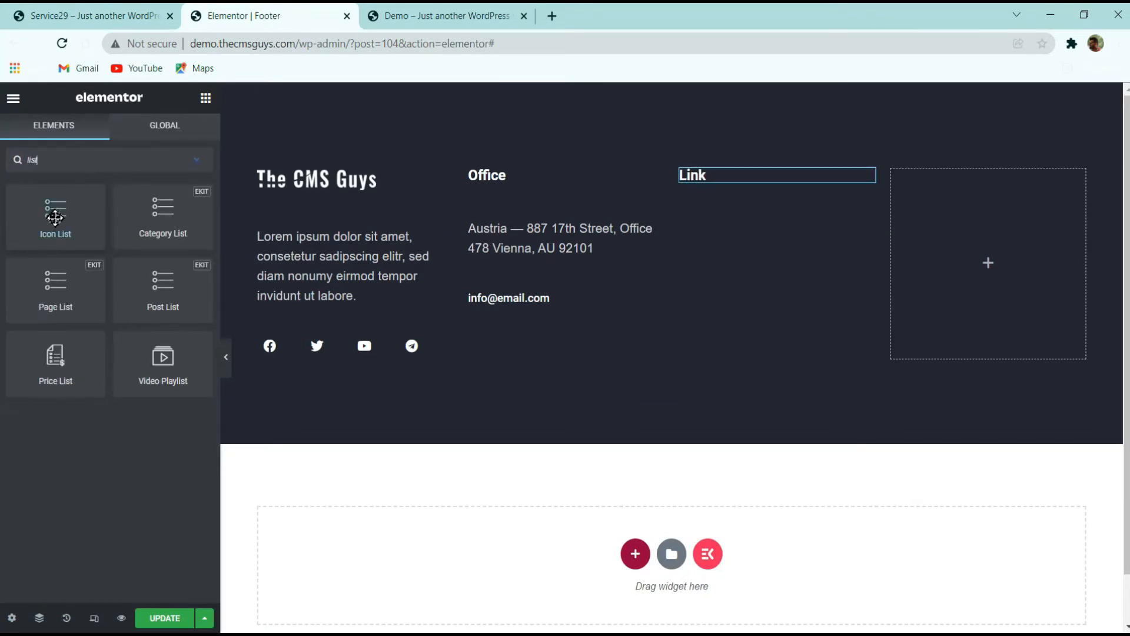
drag(55, 211, 766, 195)
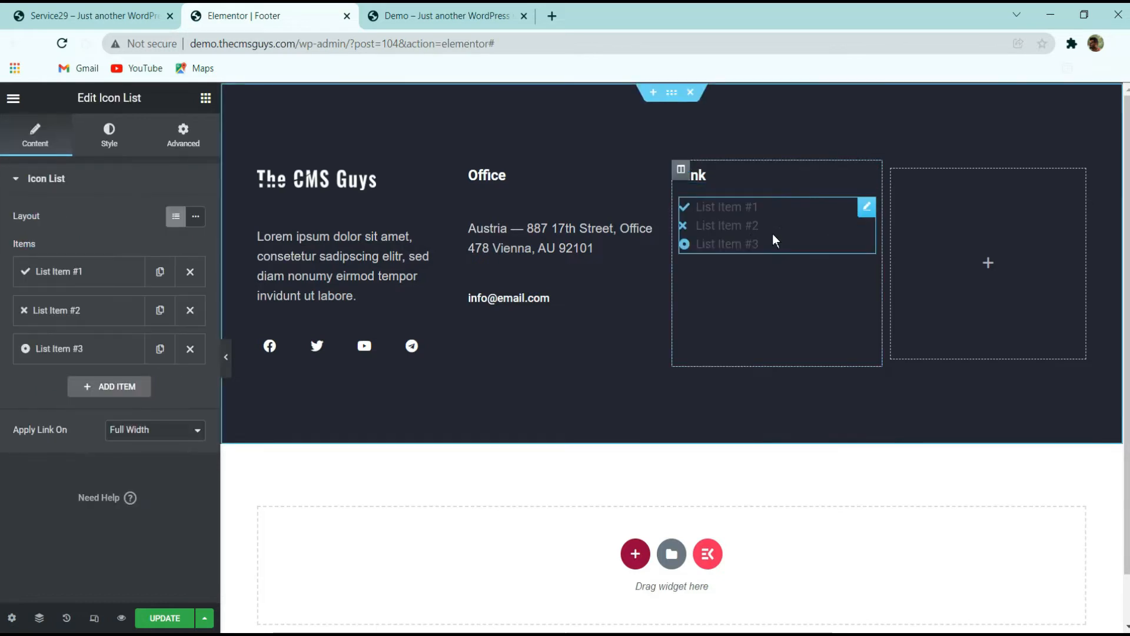
click(107, 262)
click(112, 276)
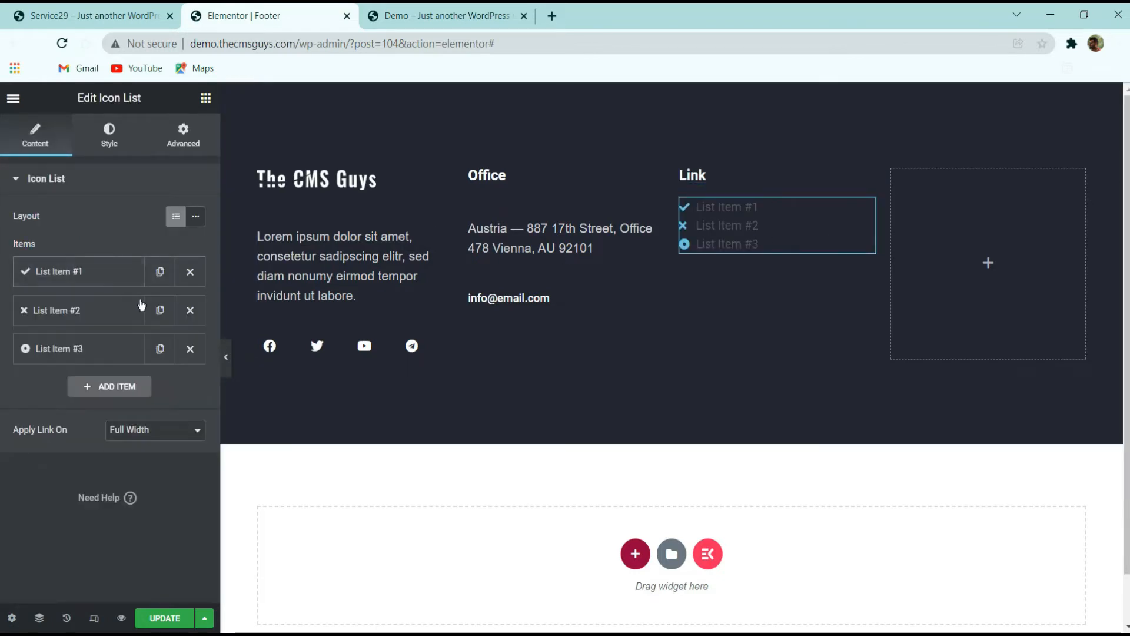
Delete the extra list items and remove the icon from the remaining list item
click(190, 310)
click(190, 310)
click(77, 272)
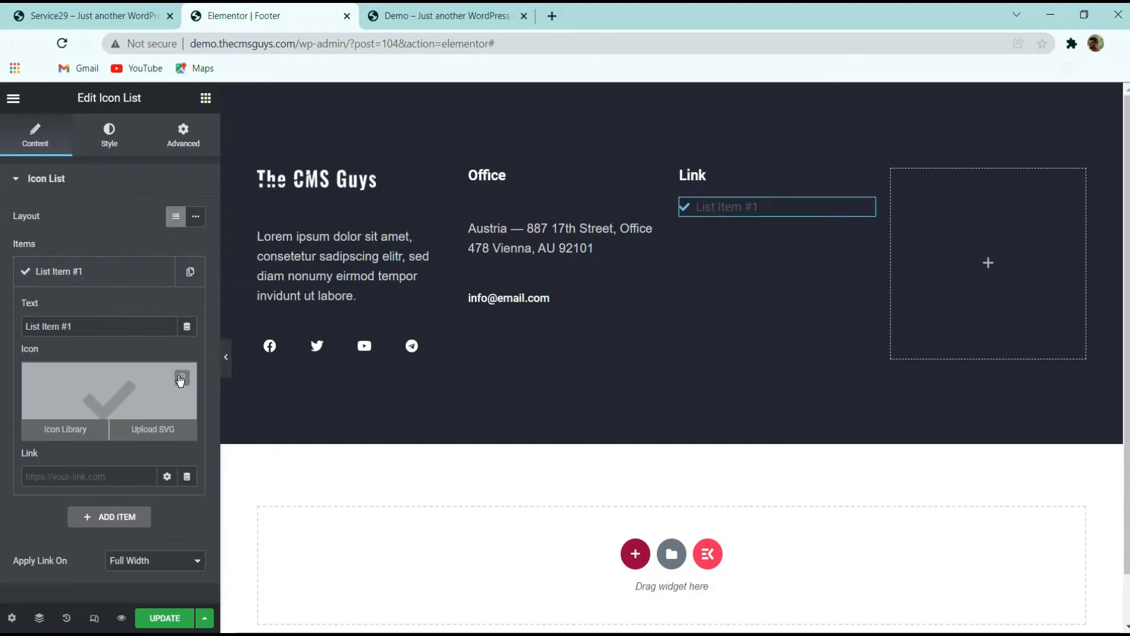
click(182, 376)
Link the list item to the Home page and set its text to Home
triple_click(83, 326)
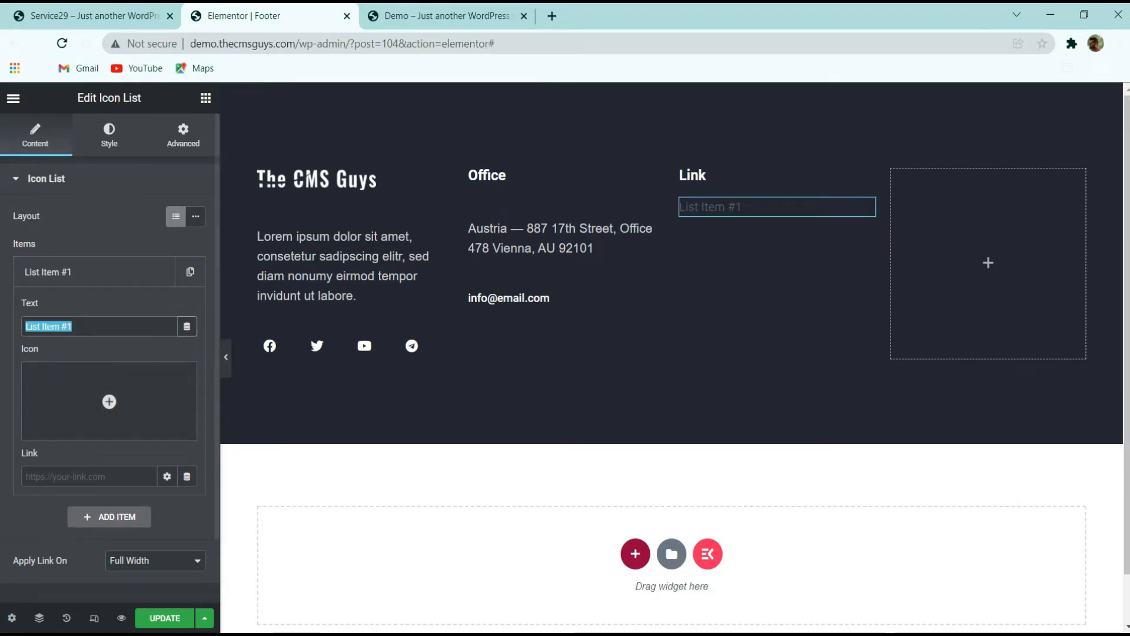
text(About)
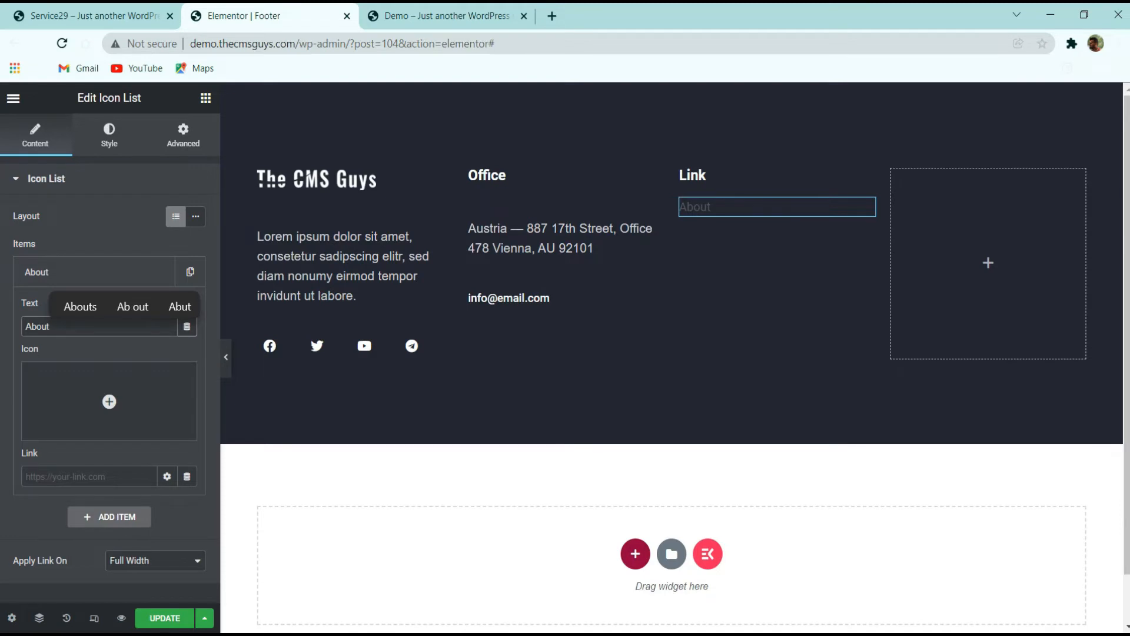
click(72, 476)
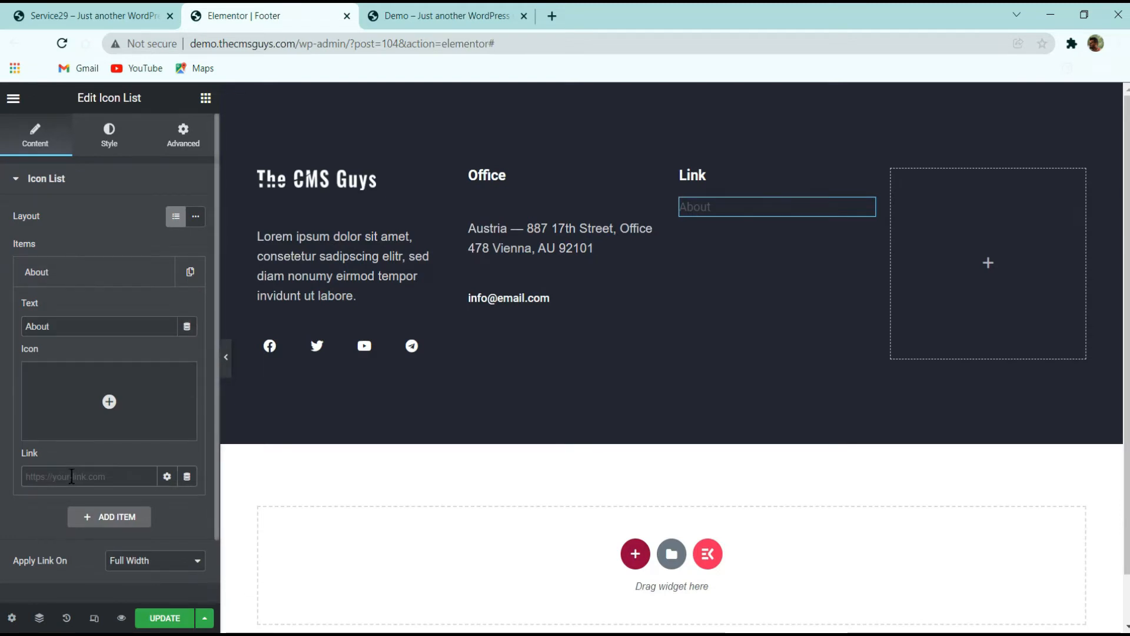
text(Abo)
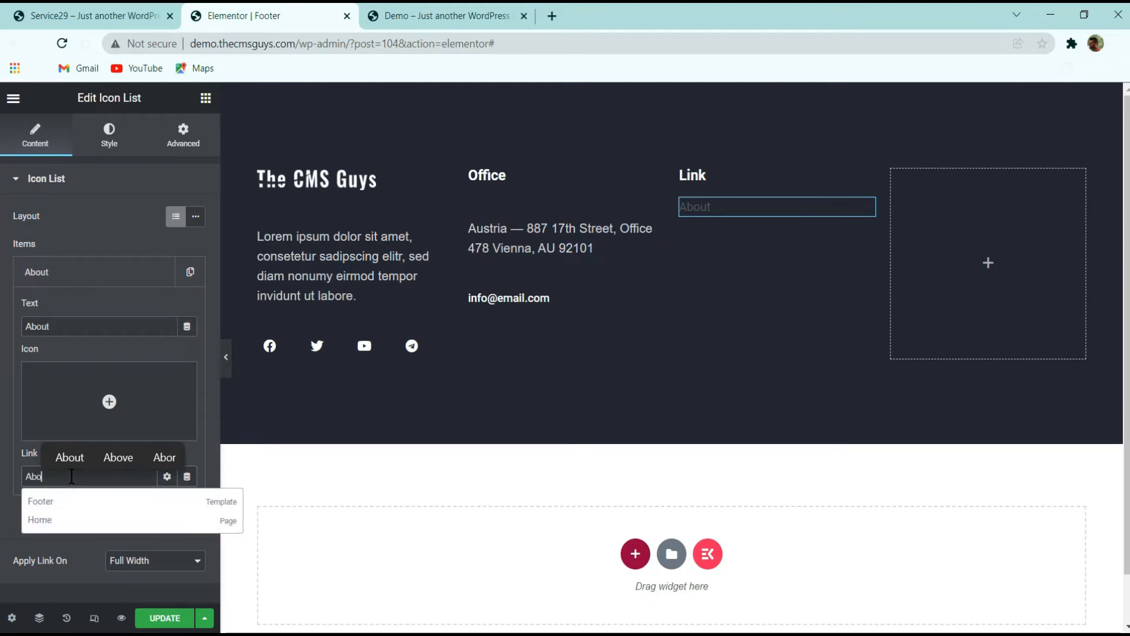
key(BackSpace)
text(Home)
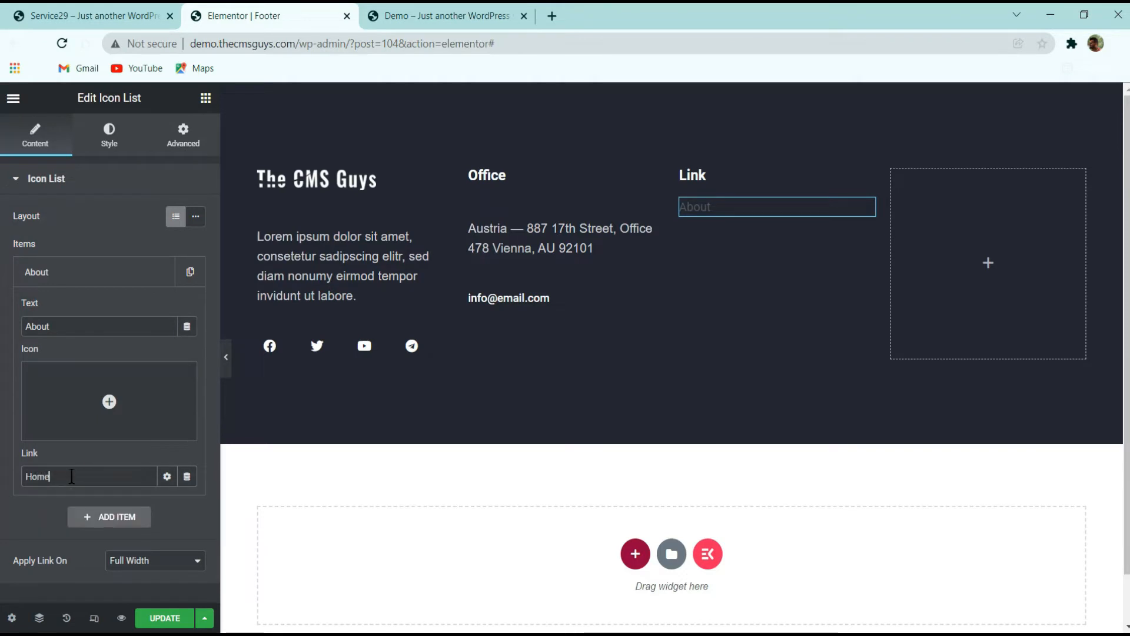
click(42, 499)
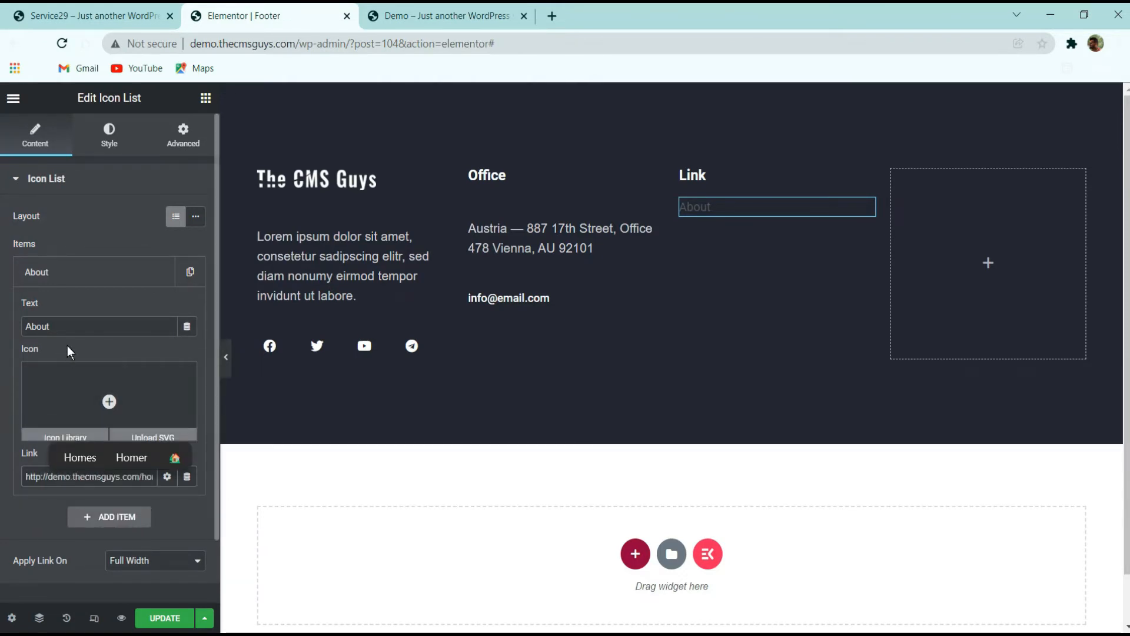
double_click(37, 326)
text(Home)
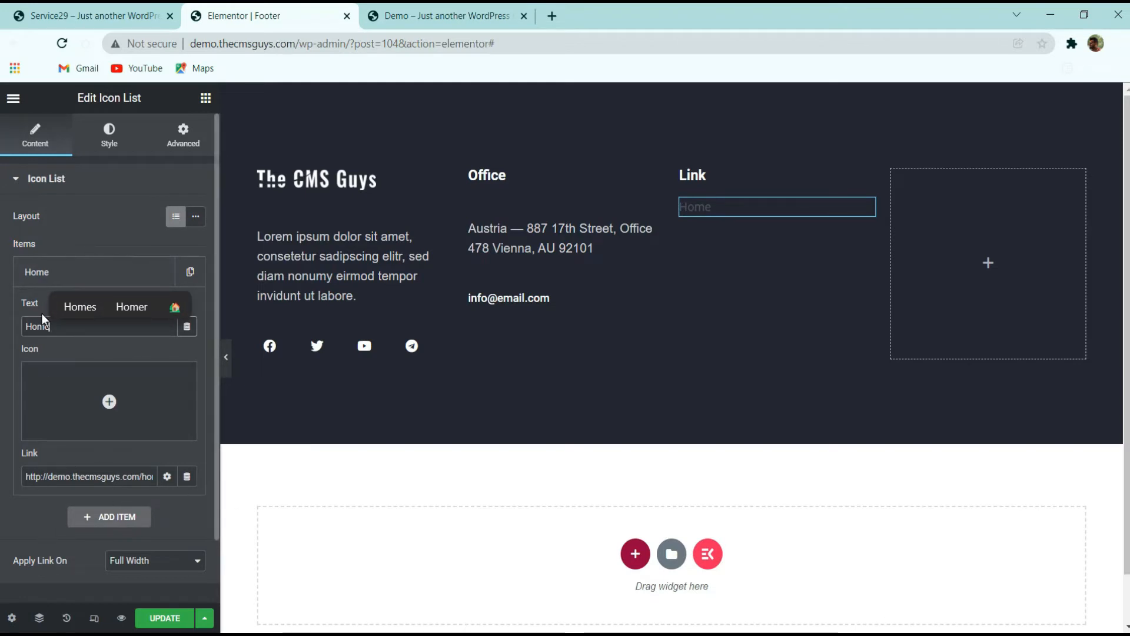
Duplicate the Home list item until the list holds six items
click(57, 271)
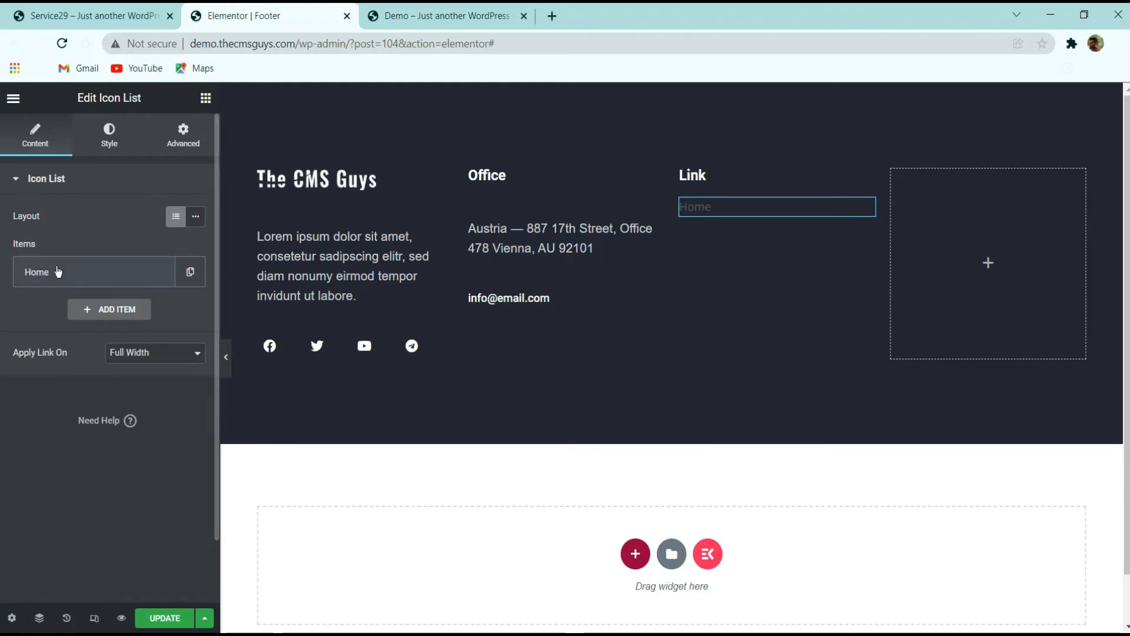
click(189, 276)
click(159, 350)
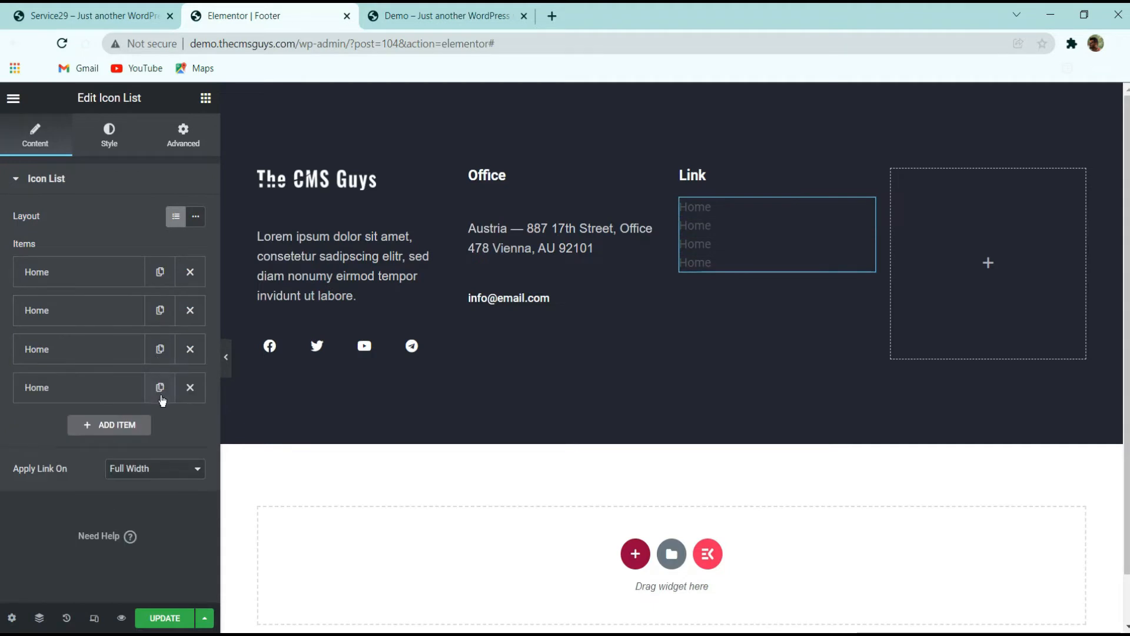
click(160, 387)
click(160, 426)
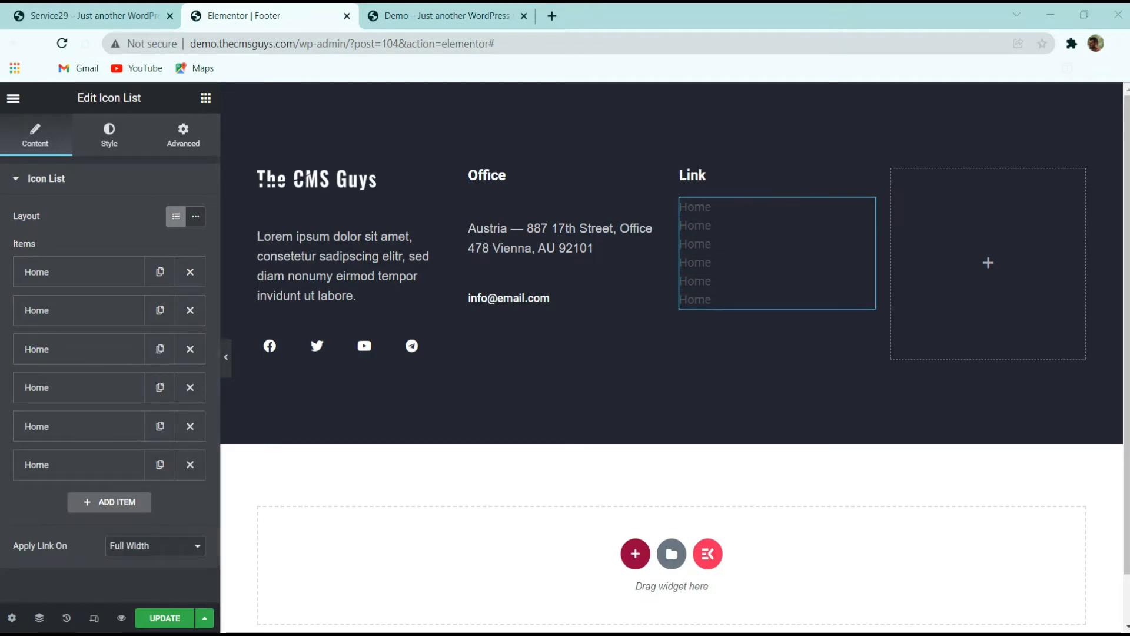
Paste the copied colour as the list's text colour, making it white
click(109, 134)
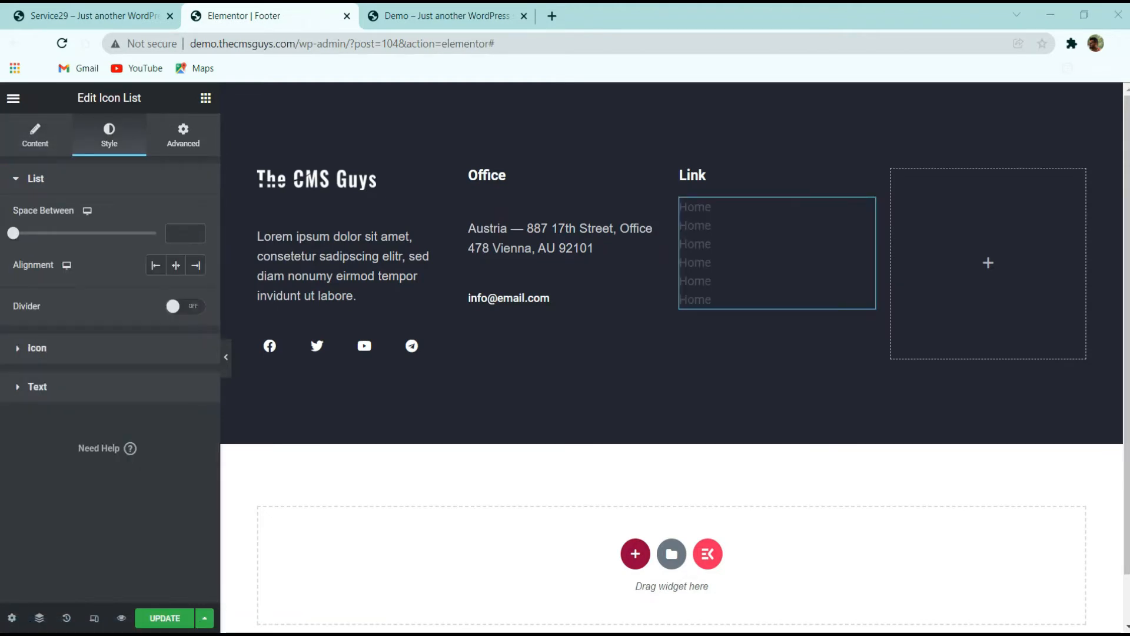
click(58, 351)
click(120, 412)
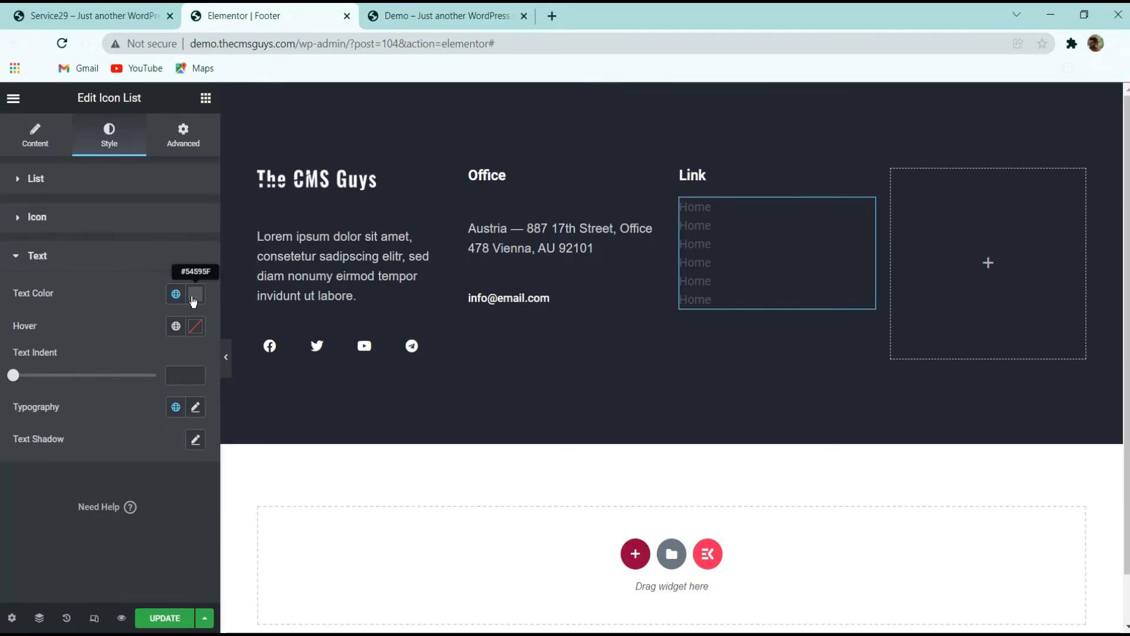
click(193, 298)
key(ctrl+v)
click(126, 277)
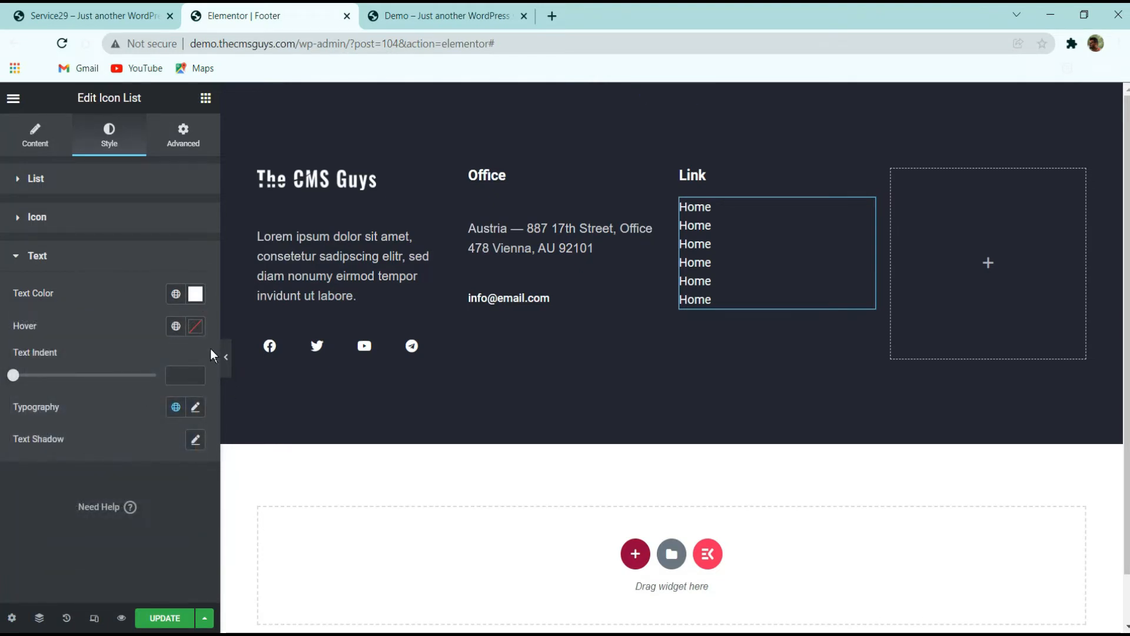
Set the list's hover text colour to yellow
click(196, 326)
click(57, 525)
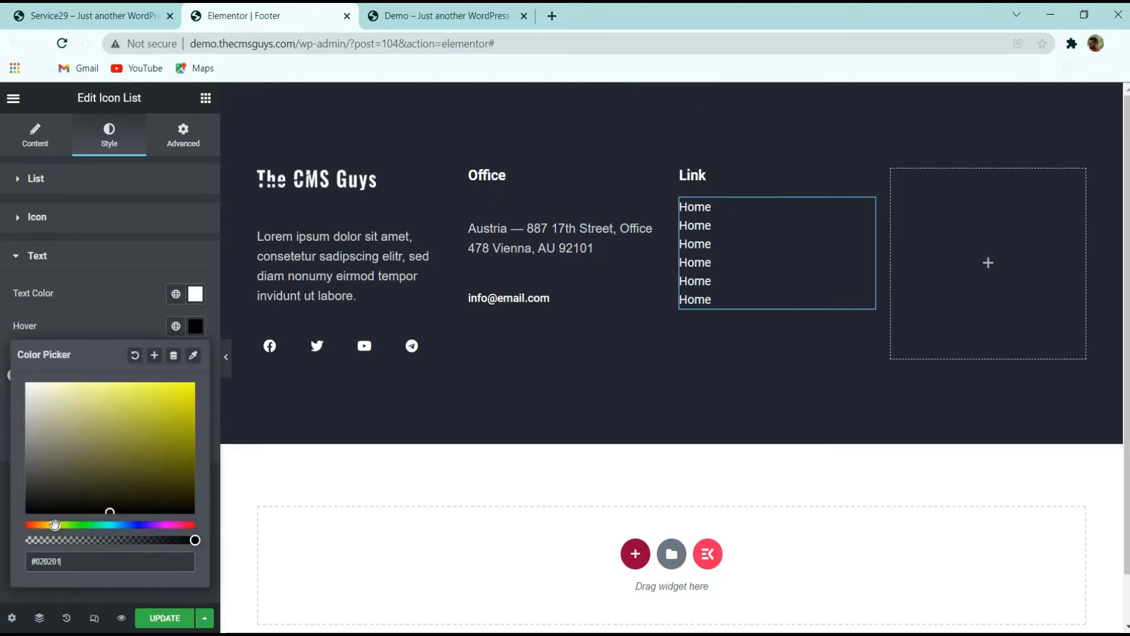
drag(59, 523, 49, 524)
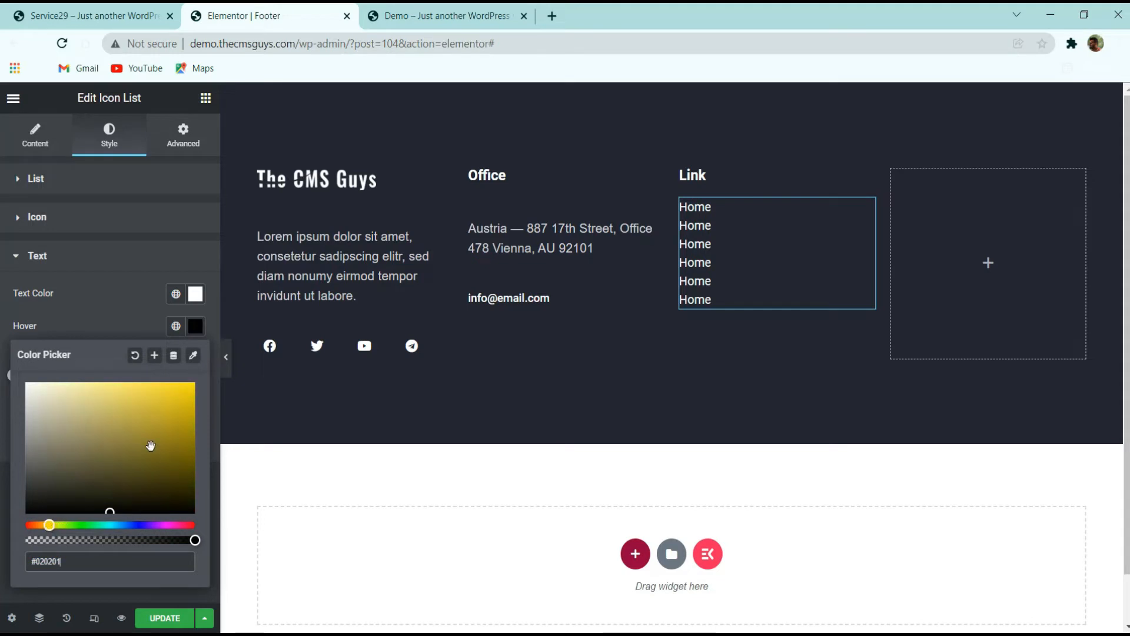
click(192, 384)
click(116, 292)
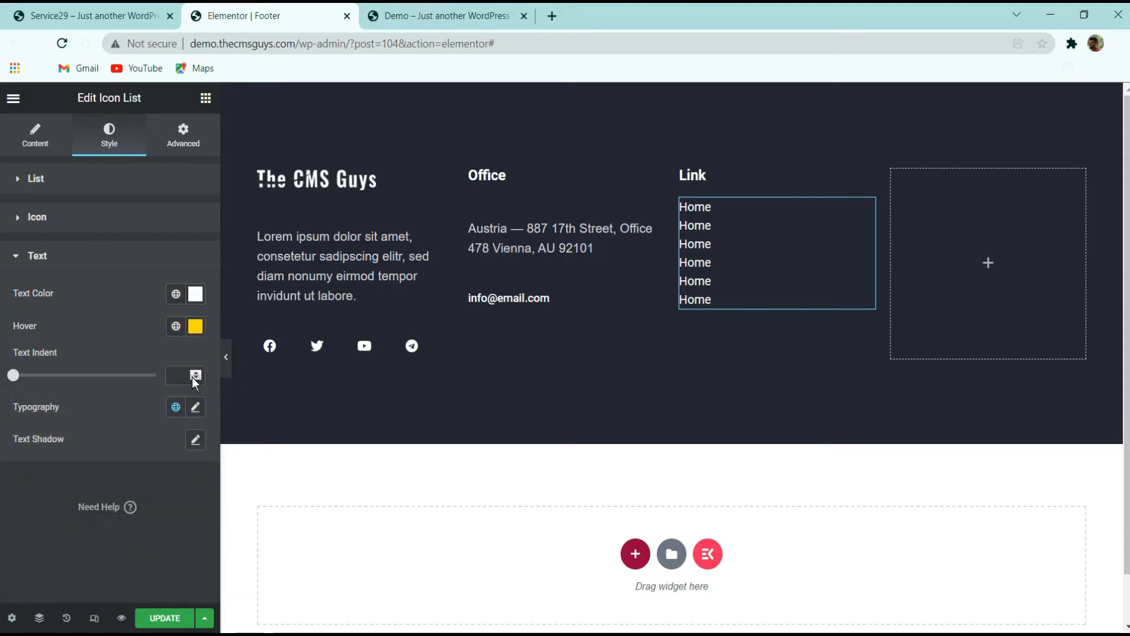
Set the list typography size to 1 em and the font weight to 700
click(195, 408)
scroll(182, 422, down, 3)
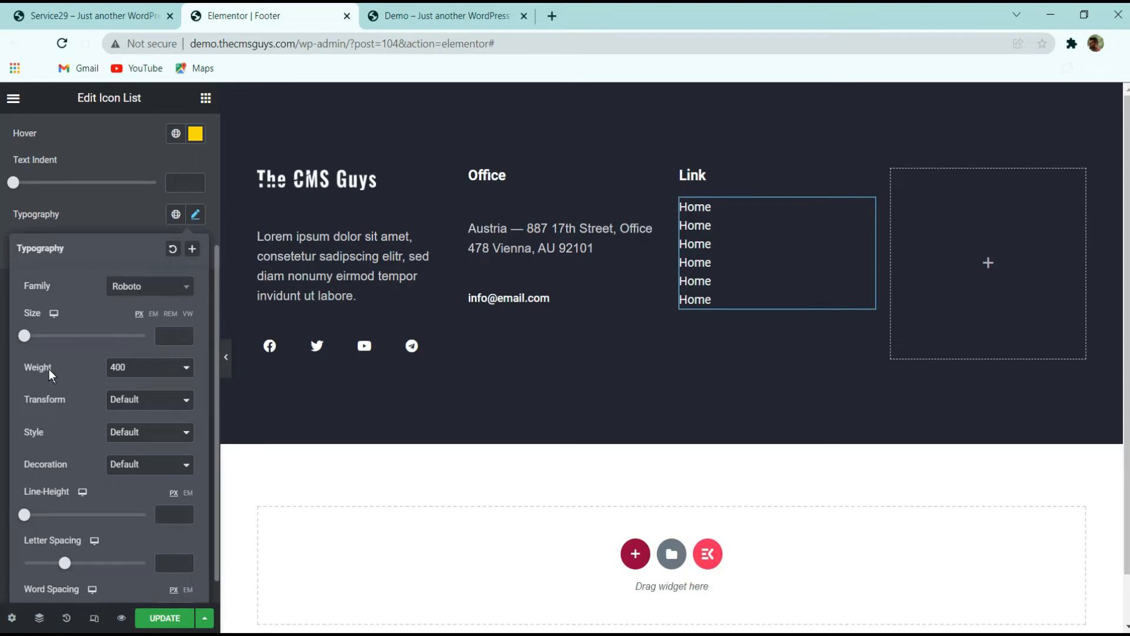
click(163, 335)
text(1)
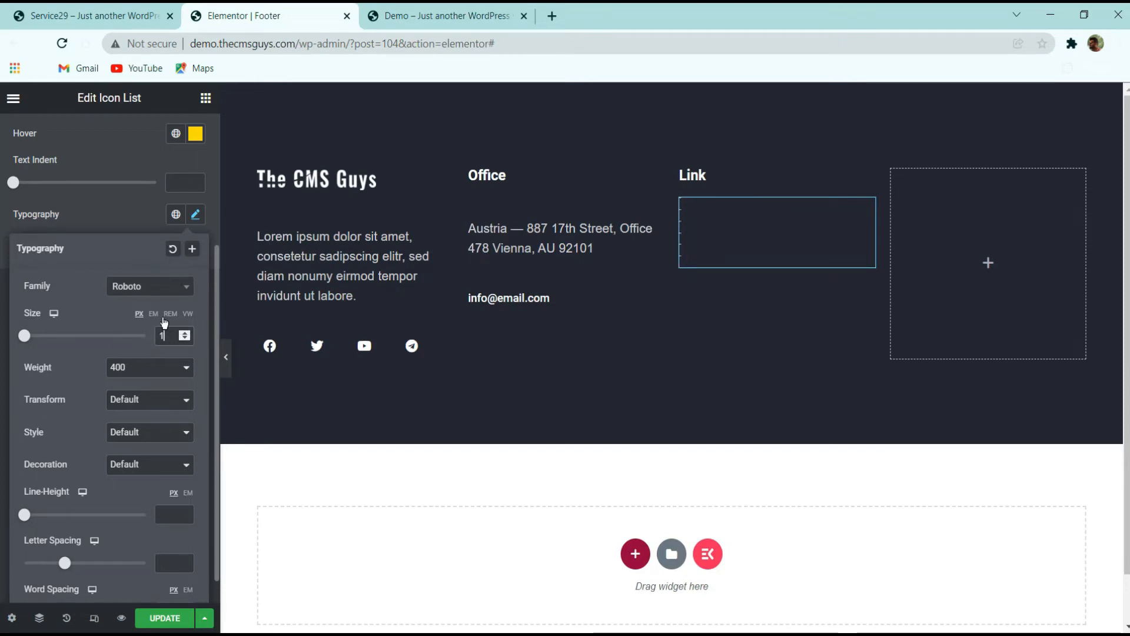
click(154, 314)
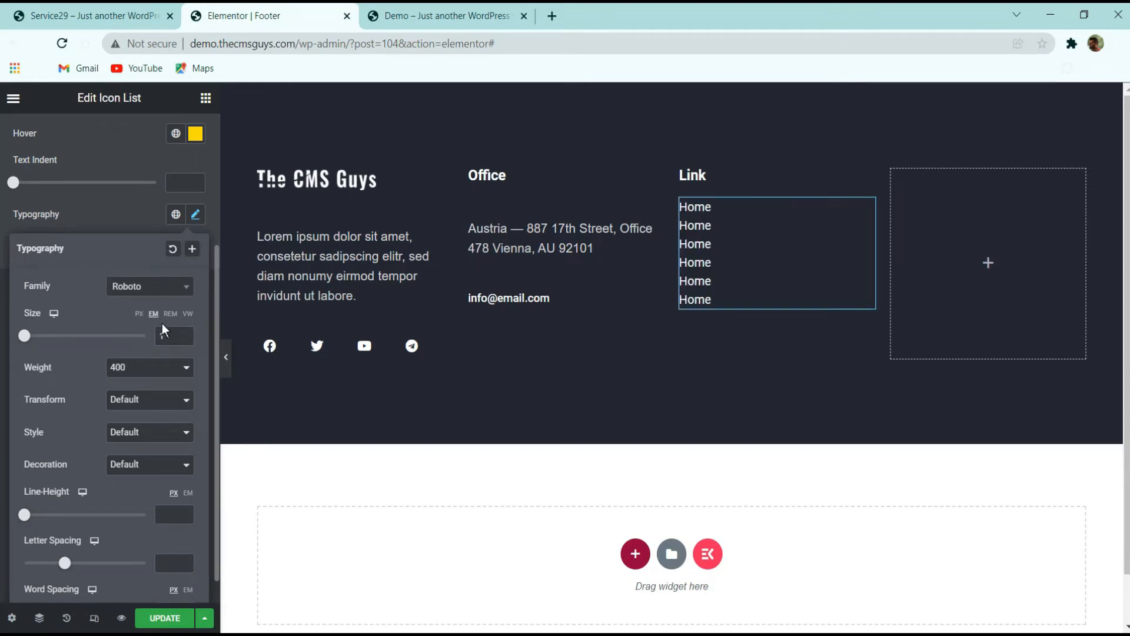
click(150, 377)
click(126, 451)
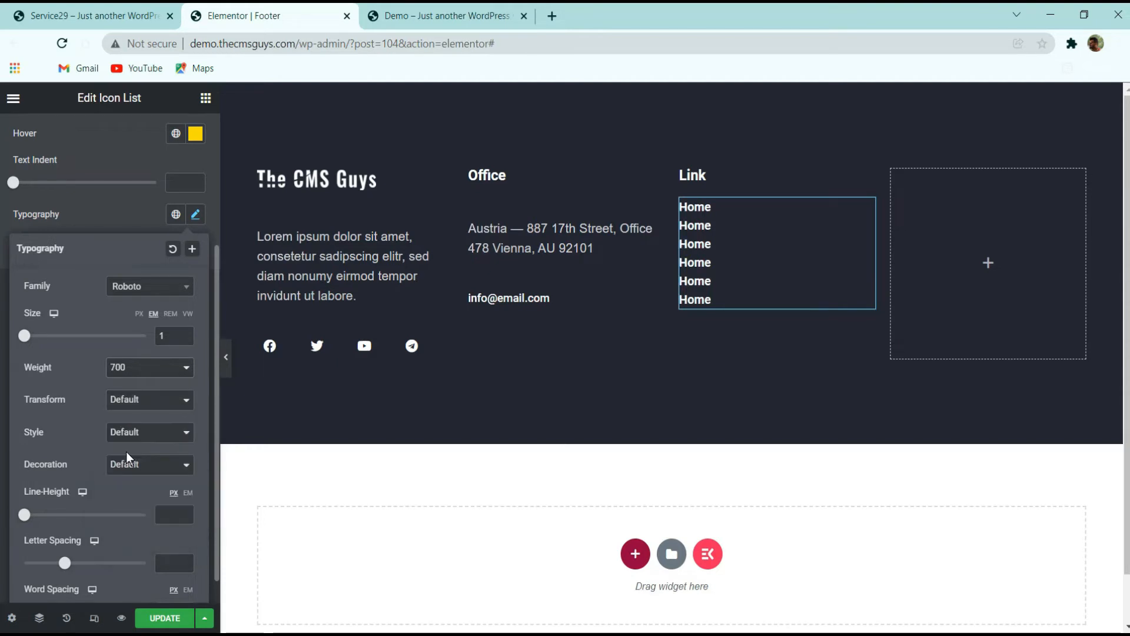
Set the list typography line height to 2.2 em
click(189, 493)
text(2.4)
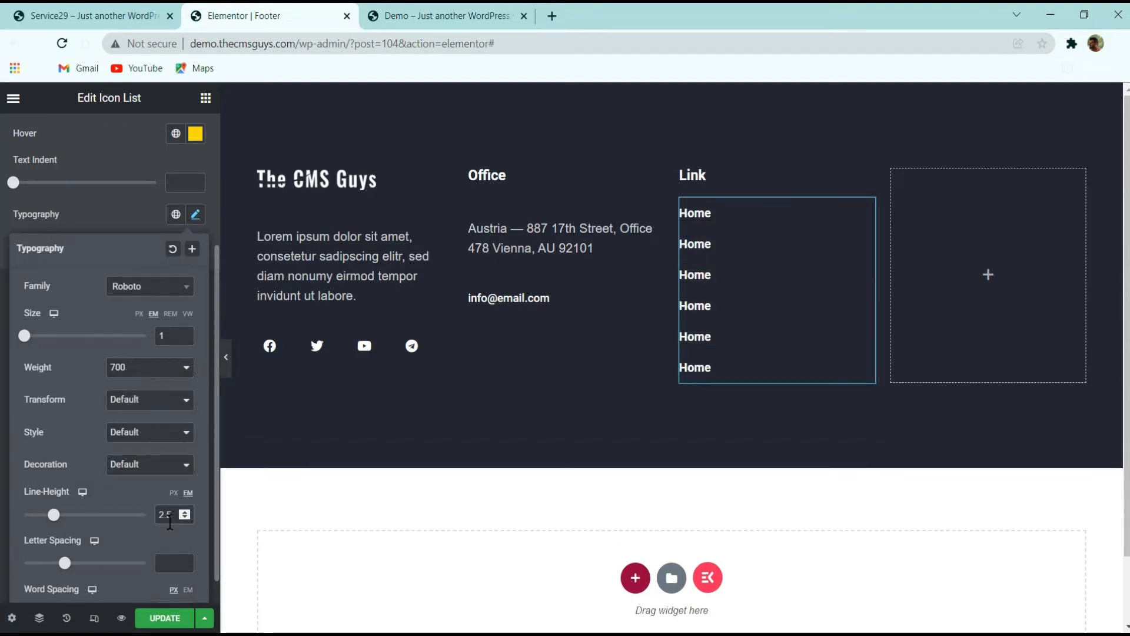
key(Down)
key(Down)
key(Down)
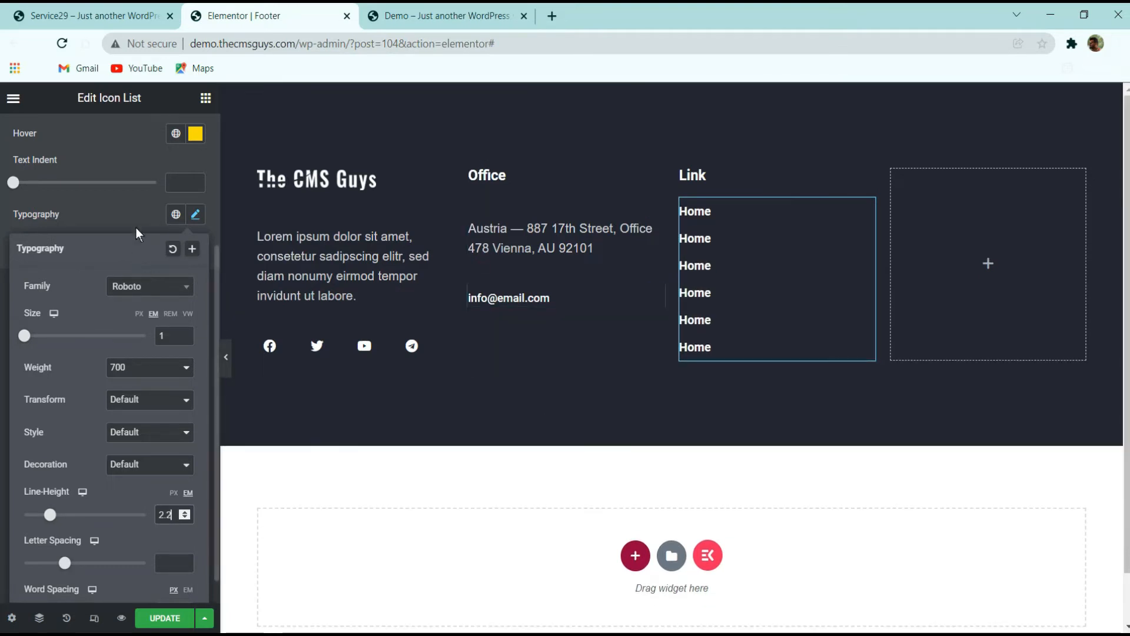
click(129, 213)
scroll(80, 240, up, 3)
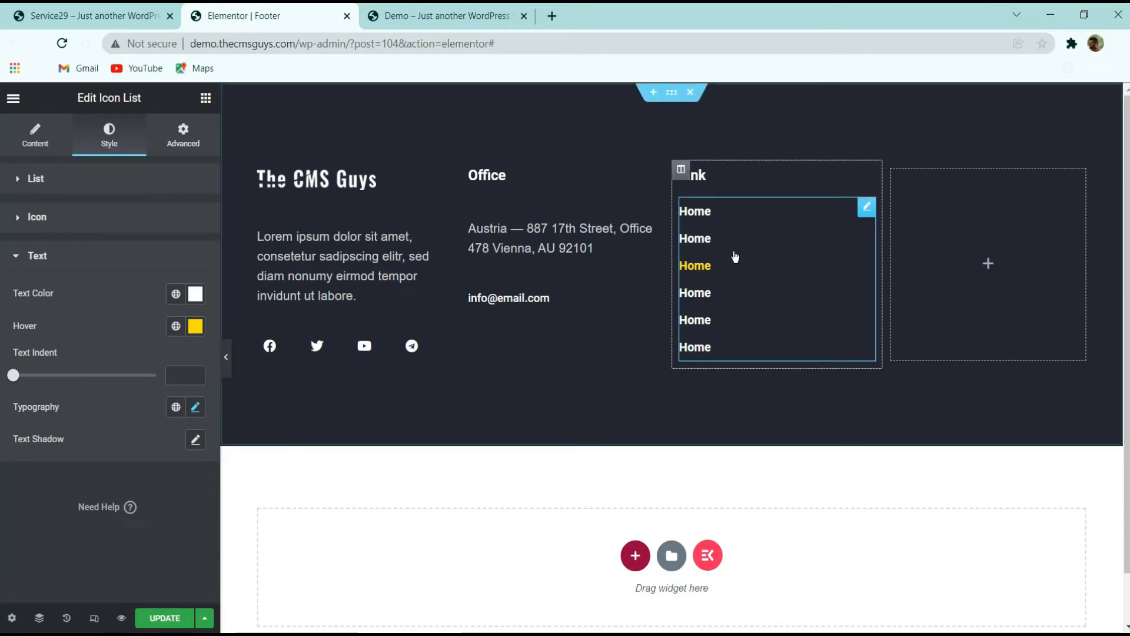
Compare with the original site footer and change the list's font weight to 600
click(119, 17)
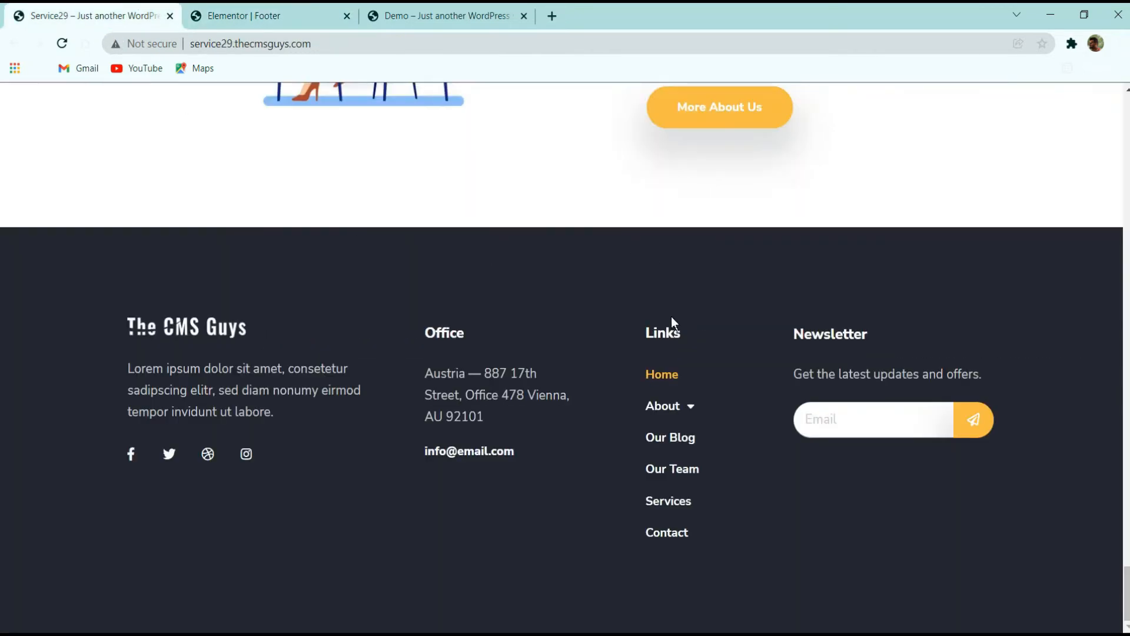
click(312, 15)
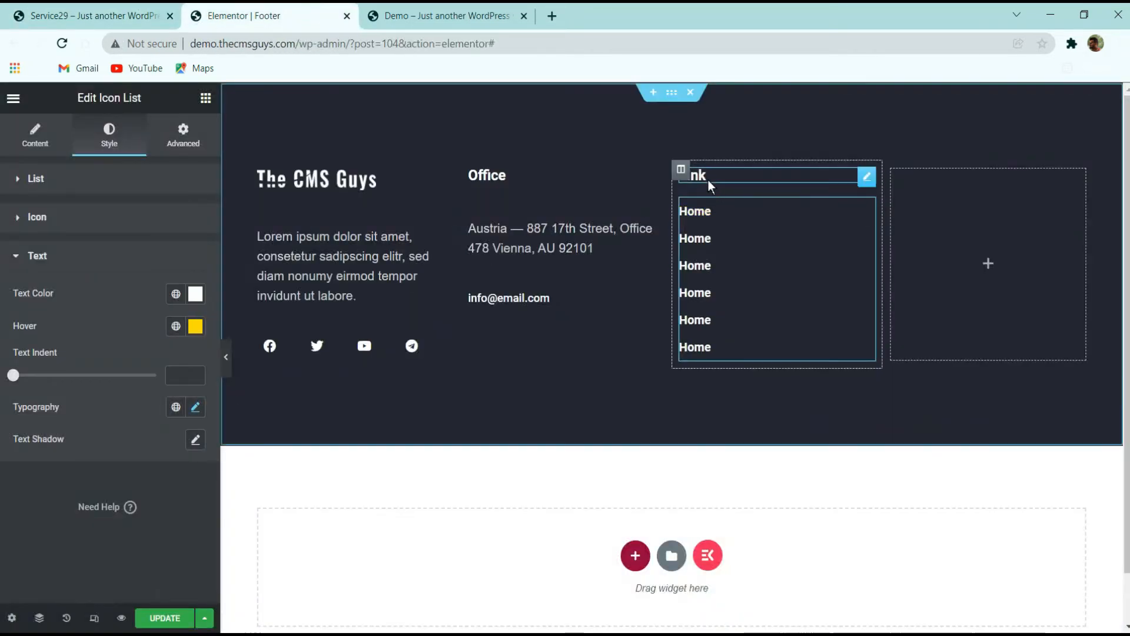
click(196, 407)
scroll(153, 394, down, 3)
click(148, 370)
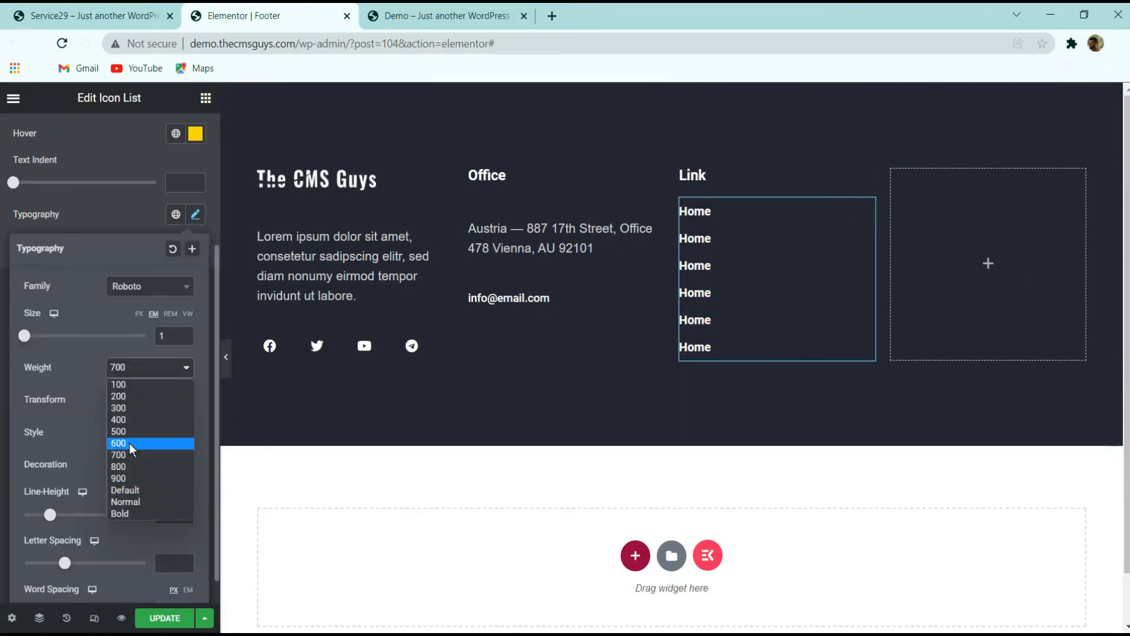
click(129, 443)
click(114, 228)
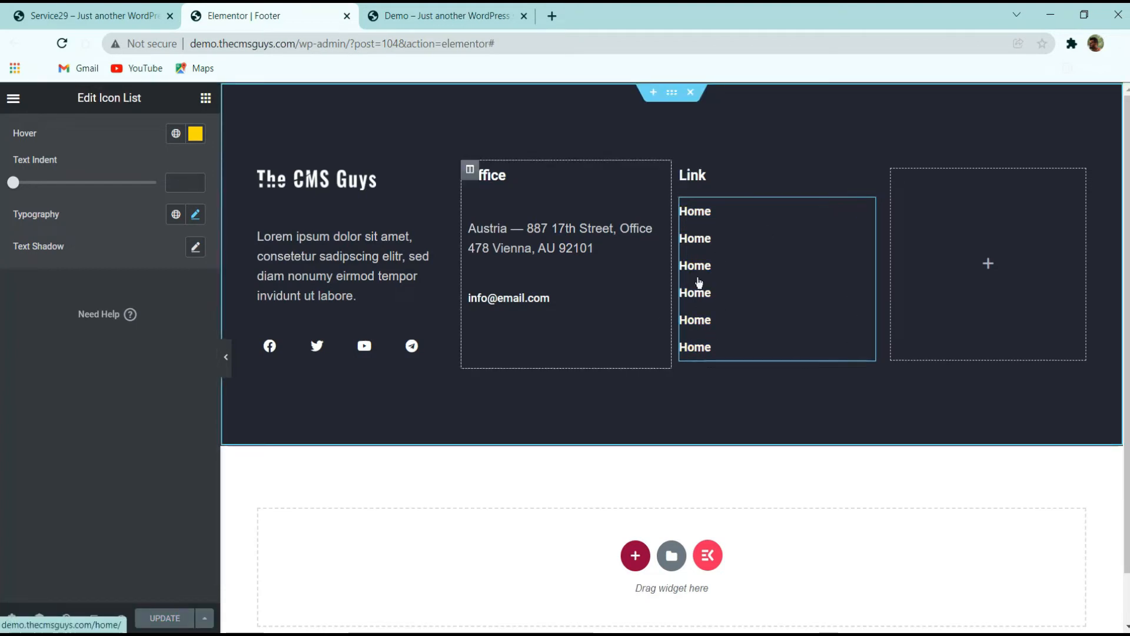
Copy the Link heading and paste it into the fourth footer column, after checking the original footer
click(95, 16)
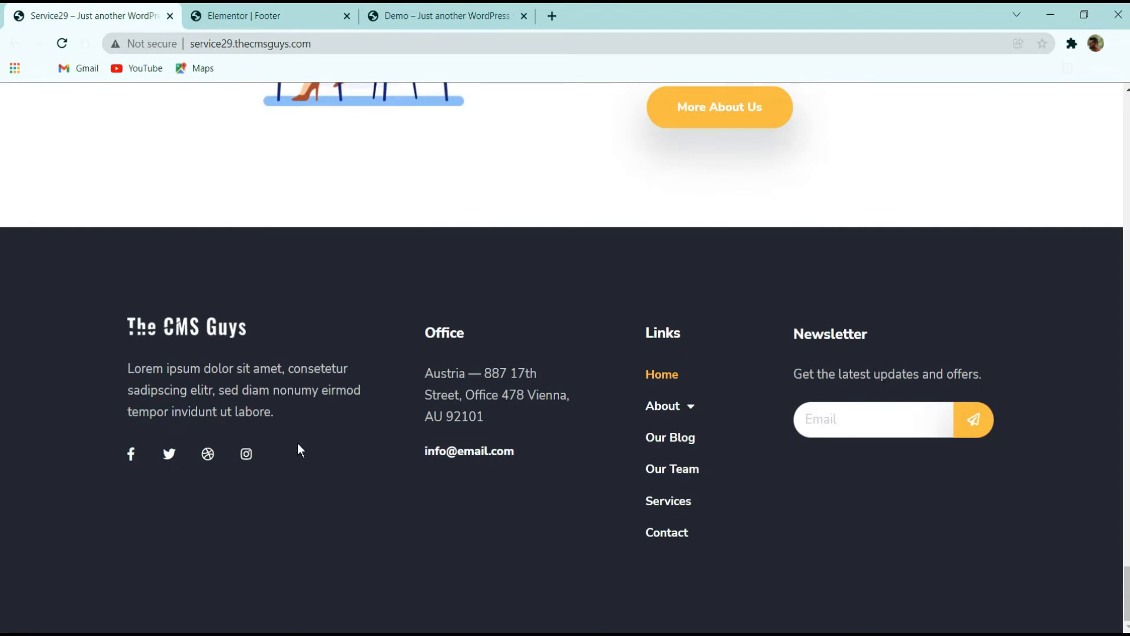
click(318, 15)
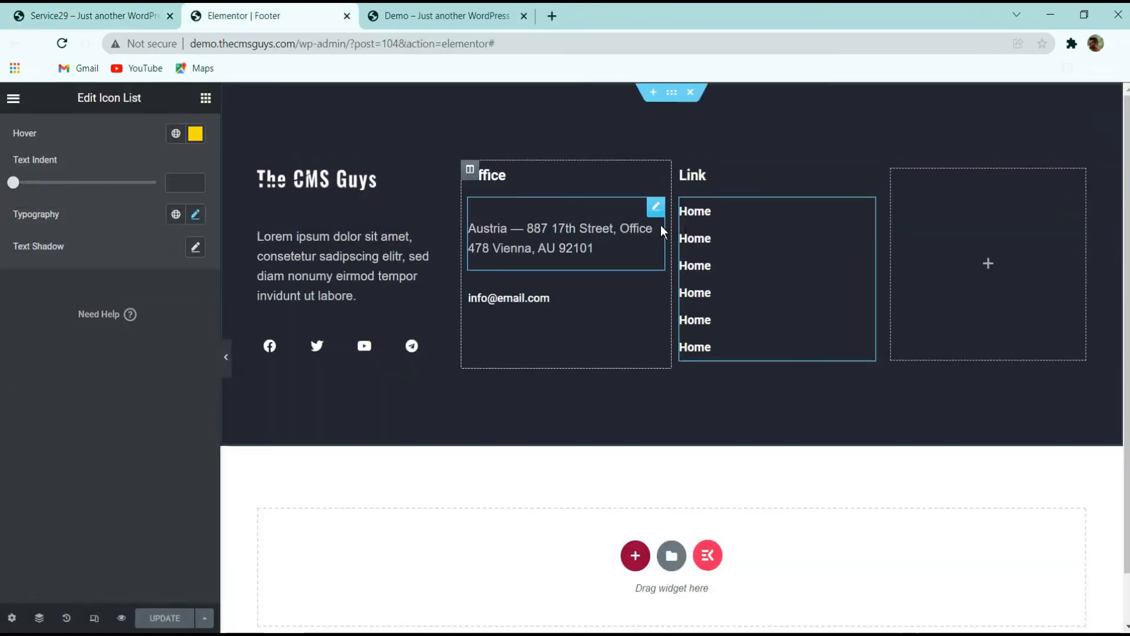
right_click(735, 176)
click(748, 235)
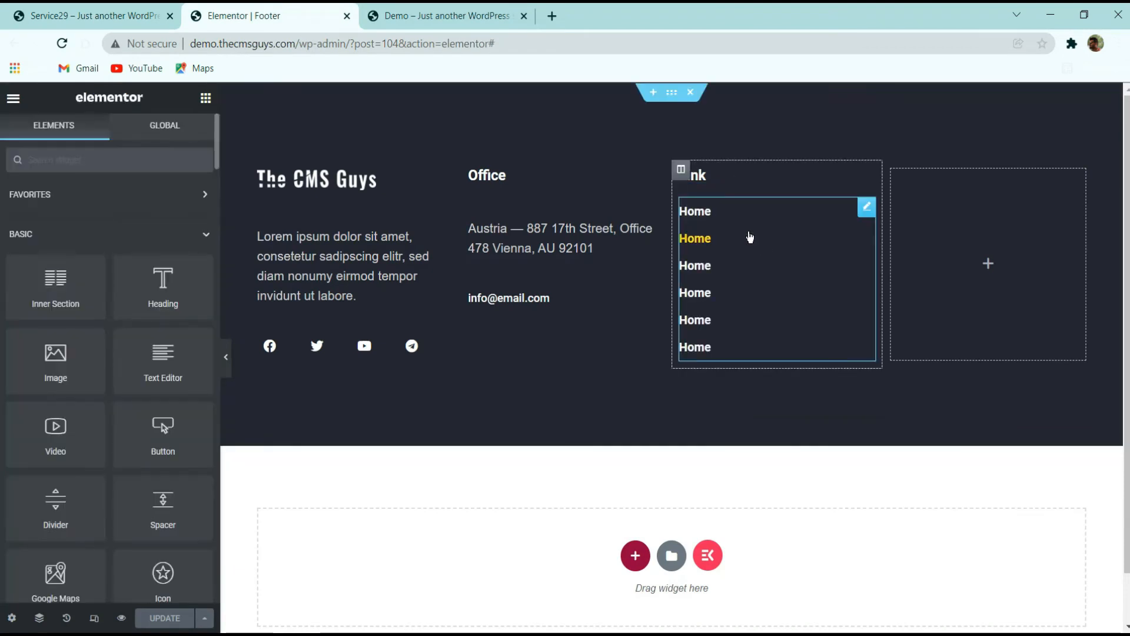
right_click(953, 203)
click(985, 317)
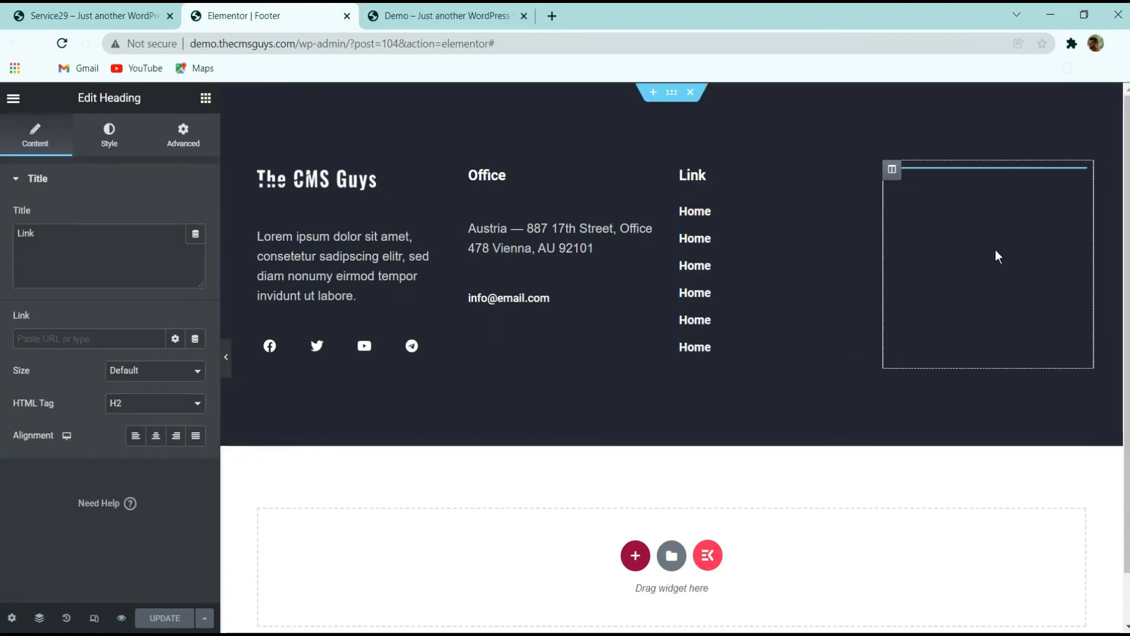
Rename the pasted heading in the fourth column to Newsletter
click(118, 250)
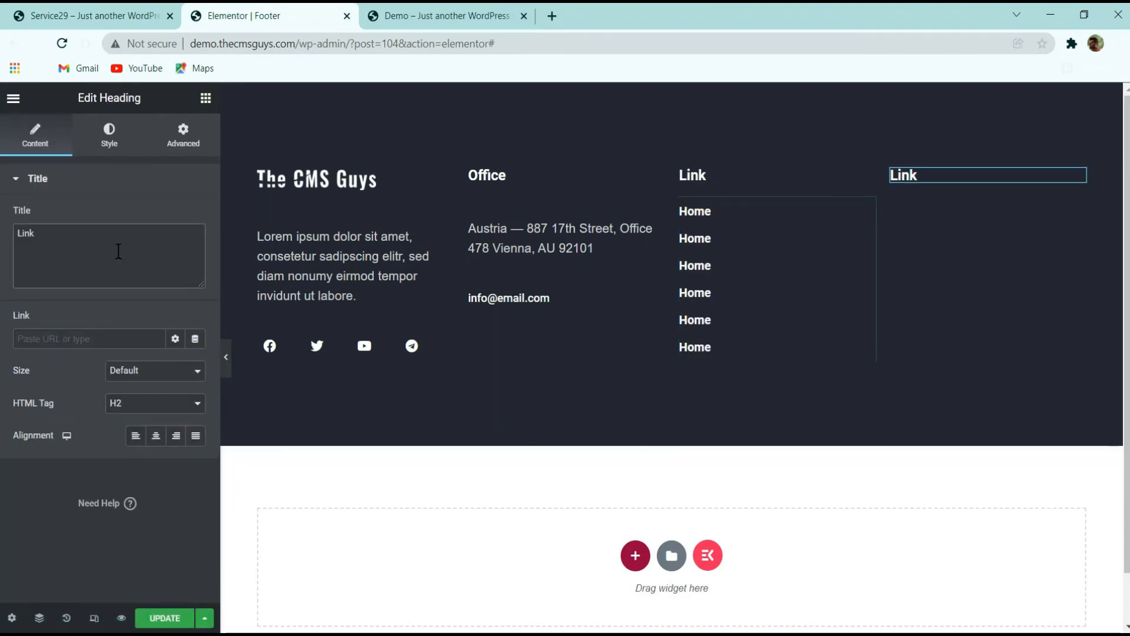
key(ctrl+a)
text(Newsl)
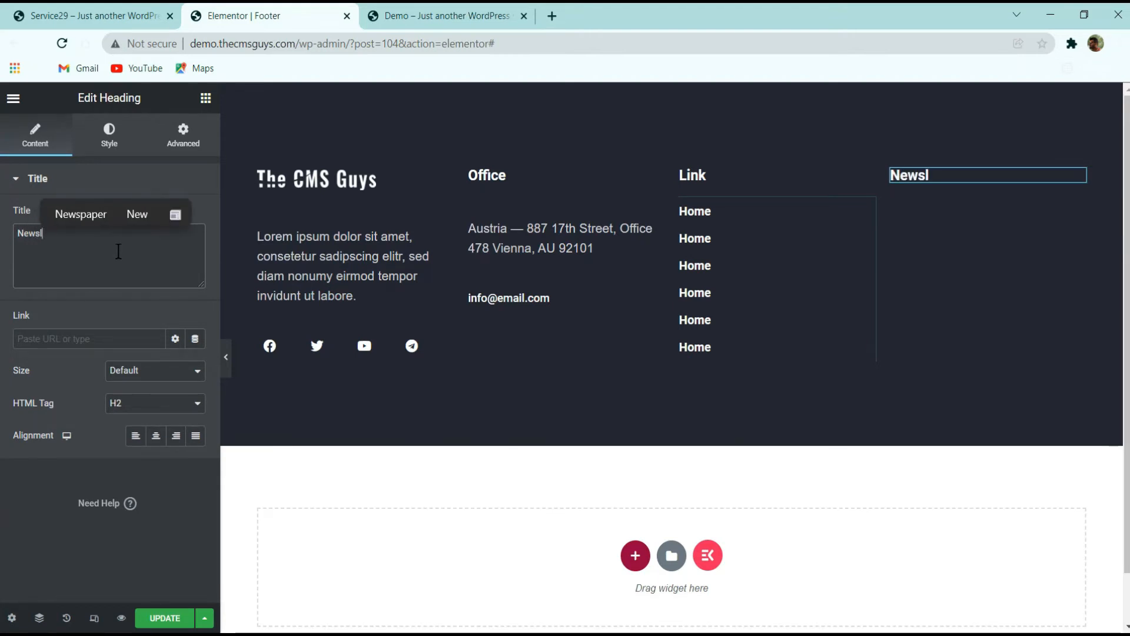
text(eet)
key(BackSpace)
key(BackSpace)
key(BackSpace)
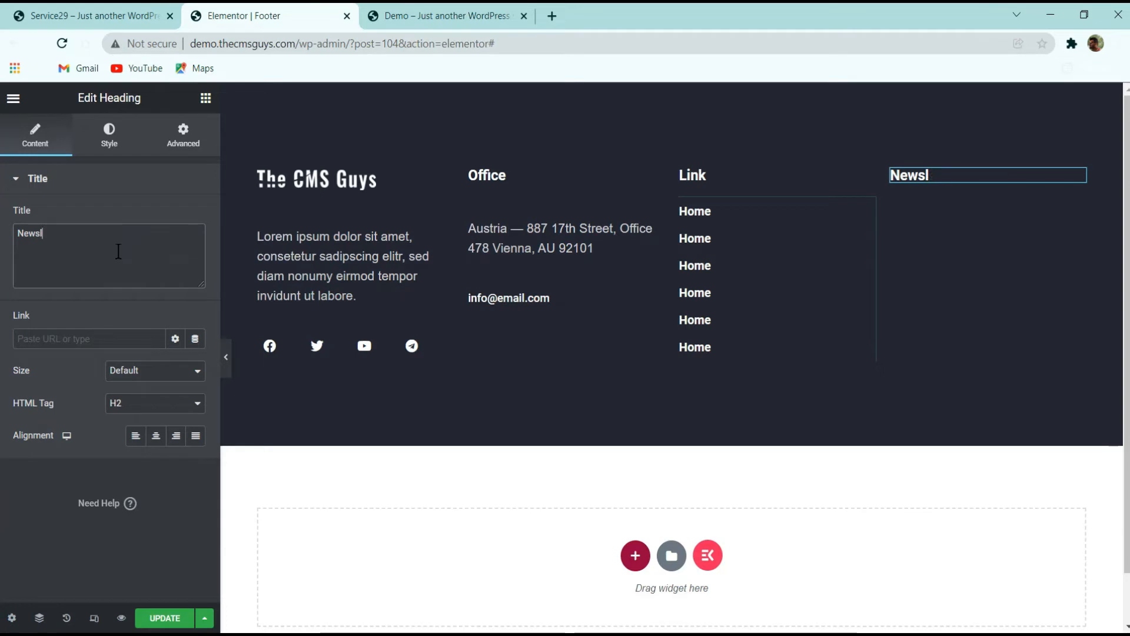
text(etter)
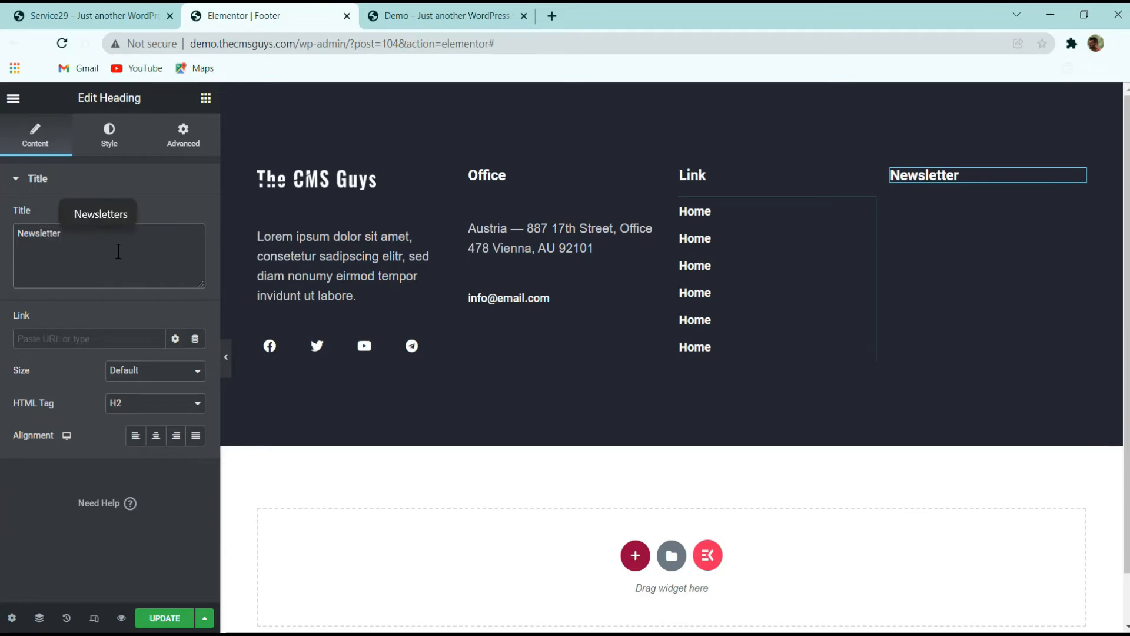
Copy the text "Get the latest updates and offers." from the original site footer's newsletter column
click(147, 16)
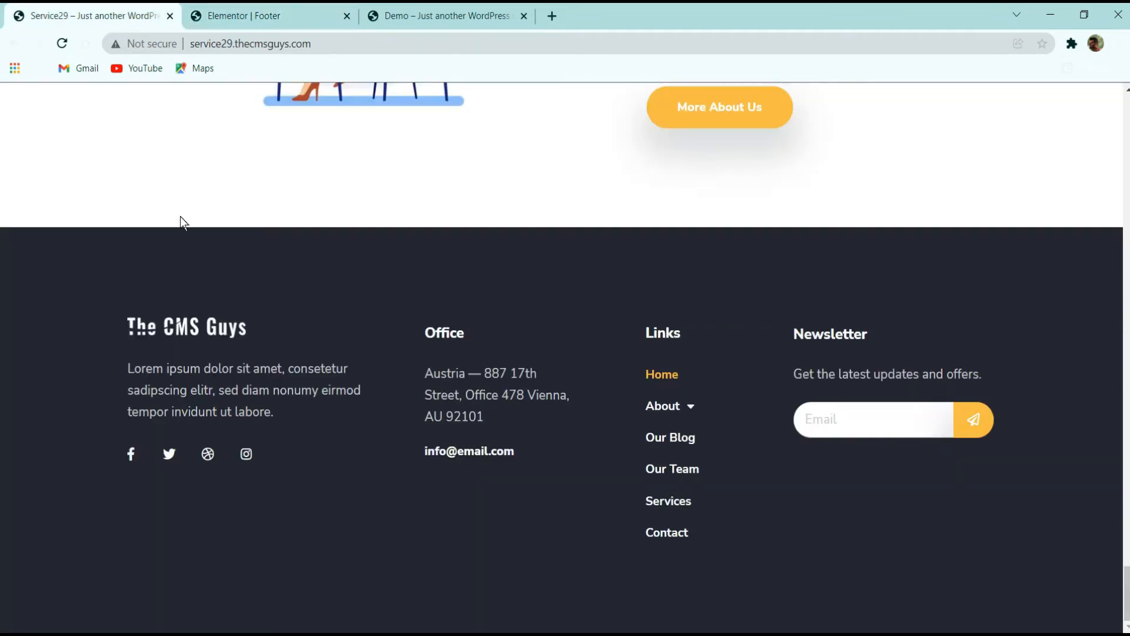
triple_click(847, 377)
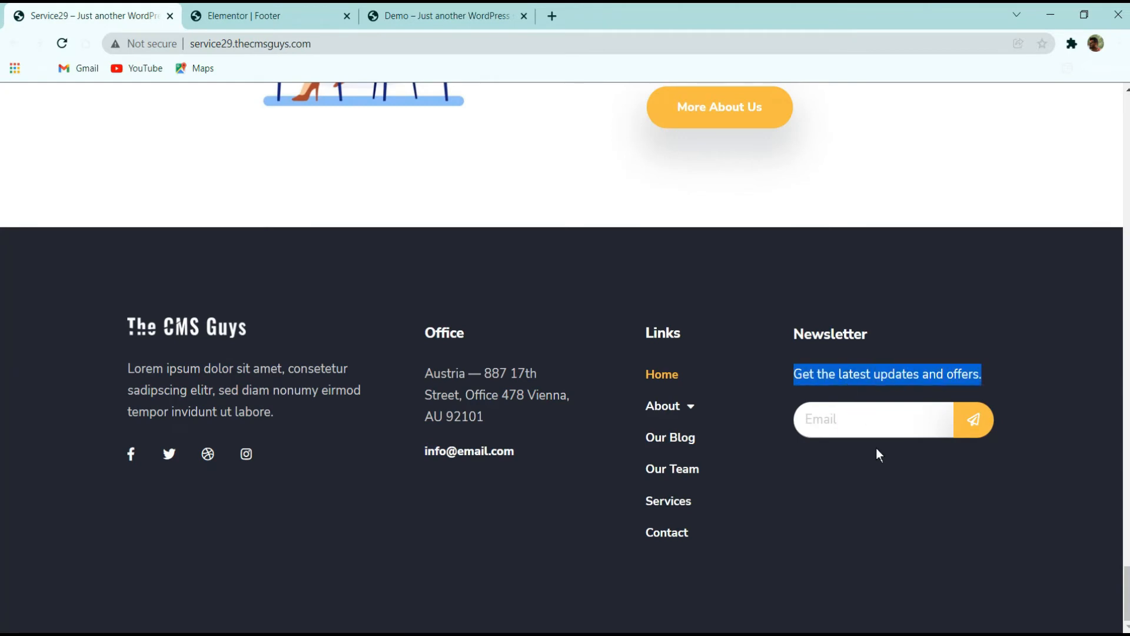
click(252, 14)
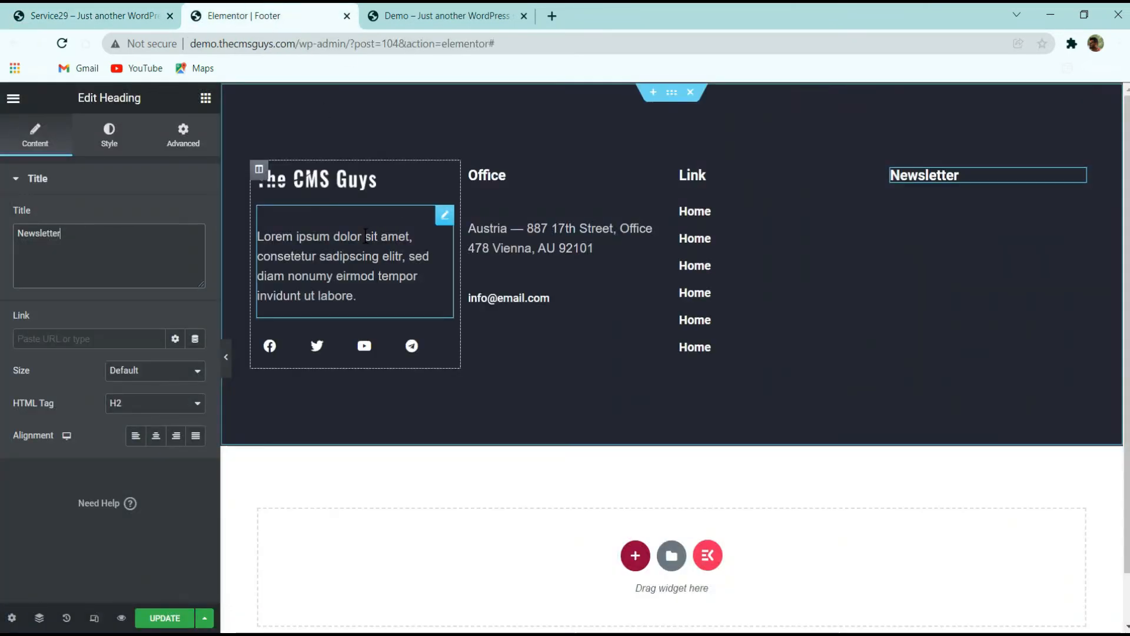
Copy the first column's text editor widget and paste it into the Newsletter column
right_click(359, 253)
click(410, 322)
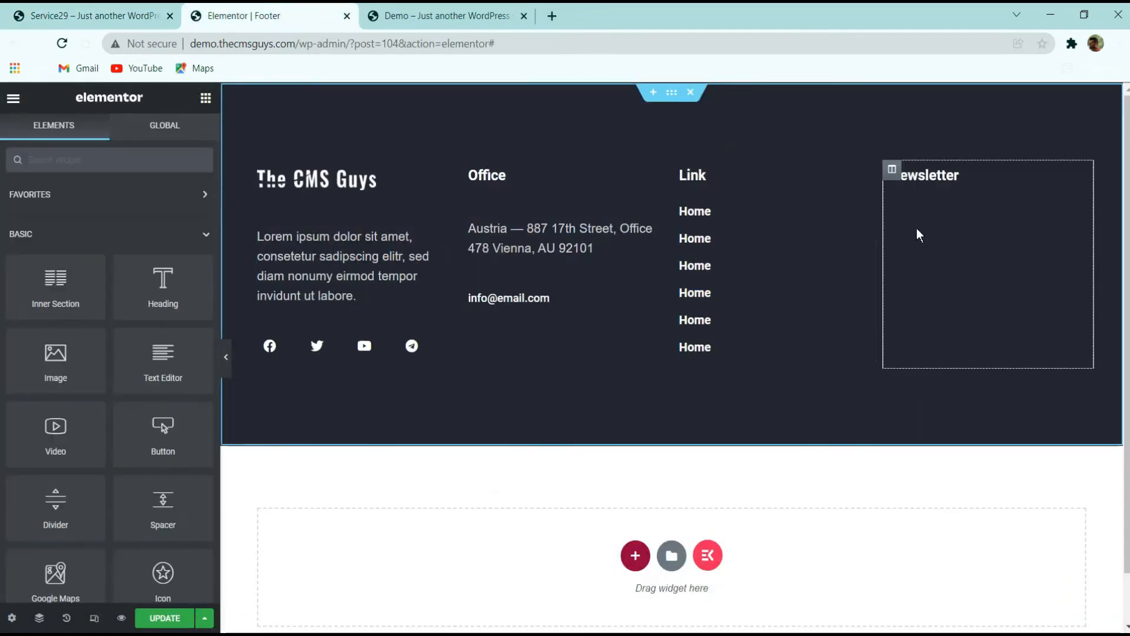
right_click(920, 184)
click(952, 269)
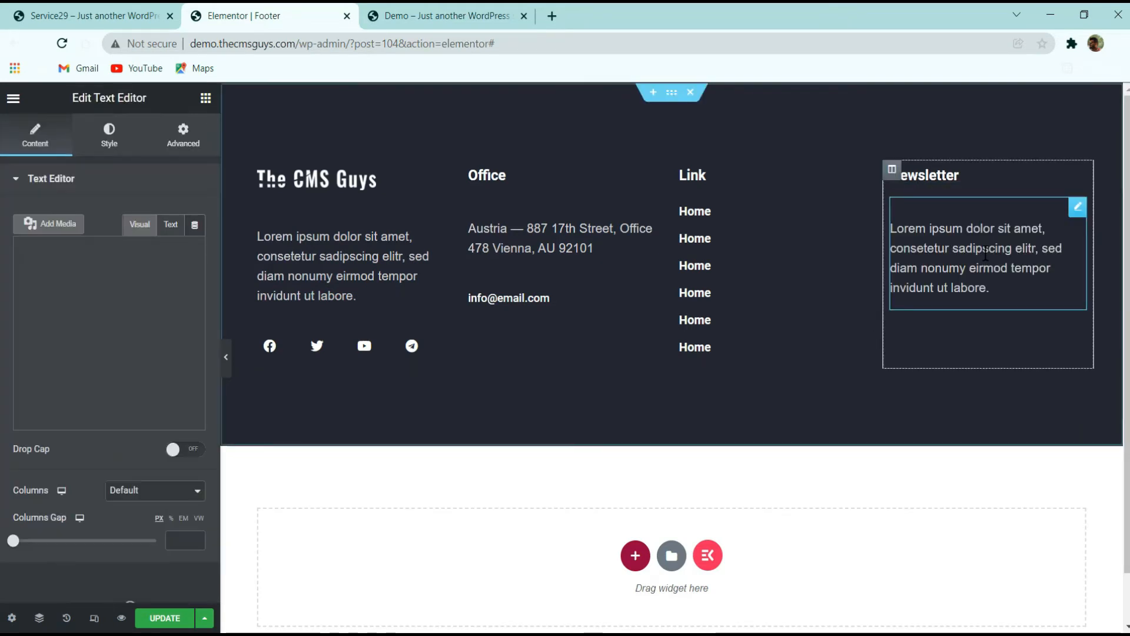
Replace the pasted paragraph with the copied text "Get the latest updates and offers."
click(999, 299)
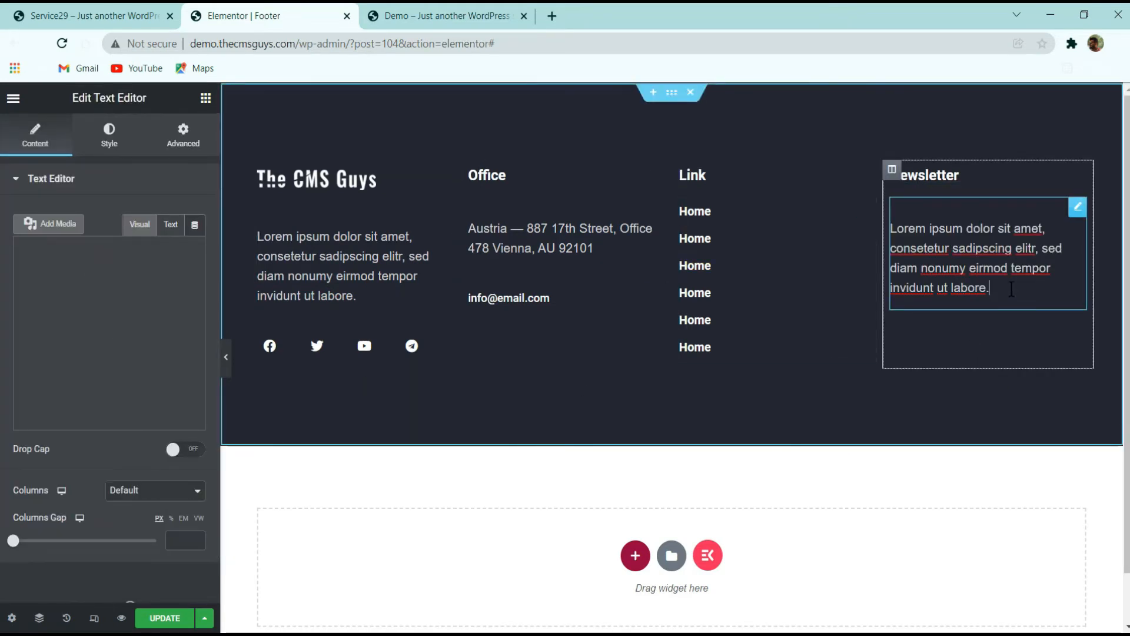
key(ctrl+a)
key(ctrl+v)
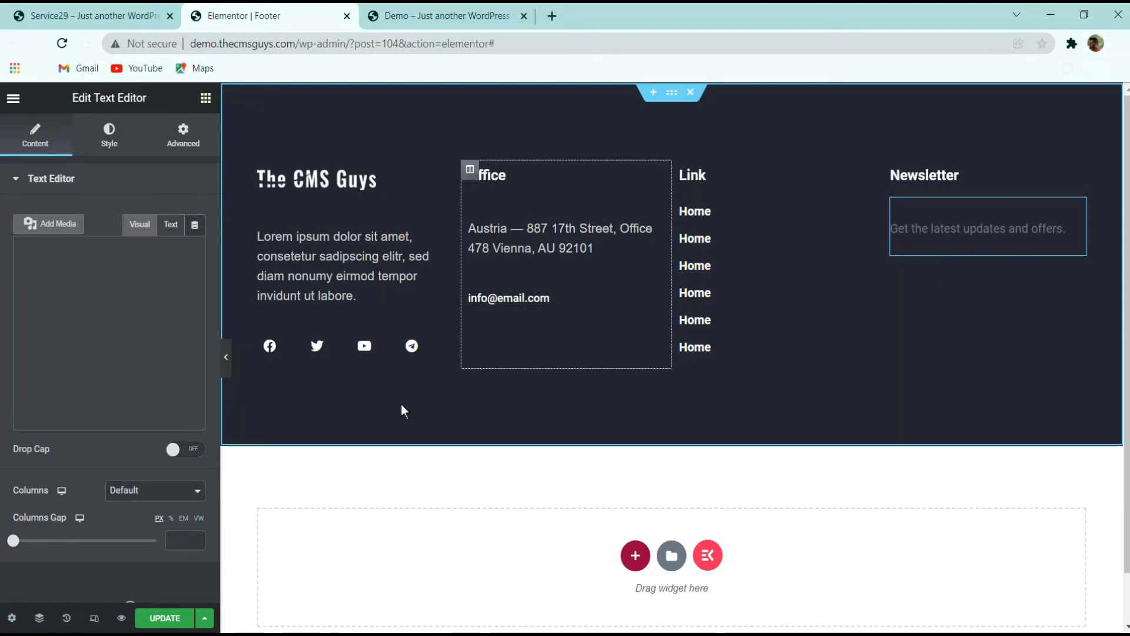
Check the original footer again and add a Form widget below the newsletter text
click(115, 16)
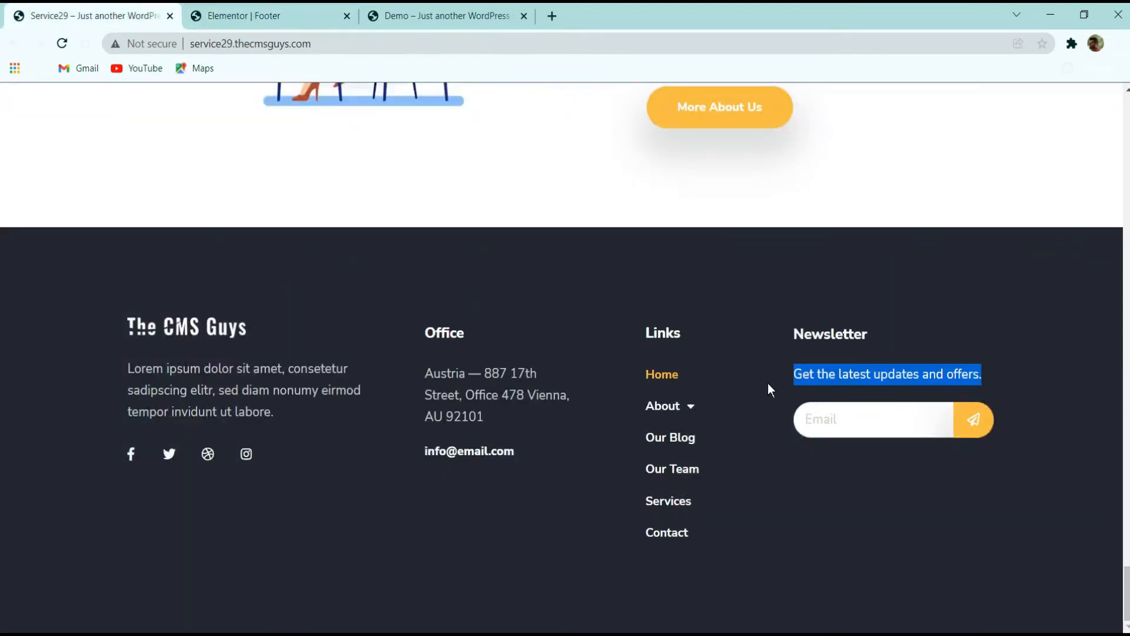
click(265, 16)
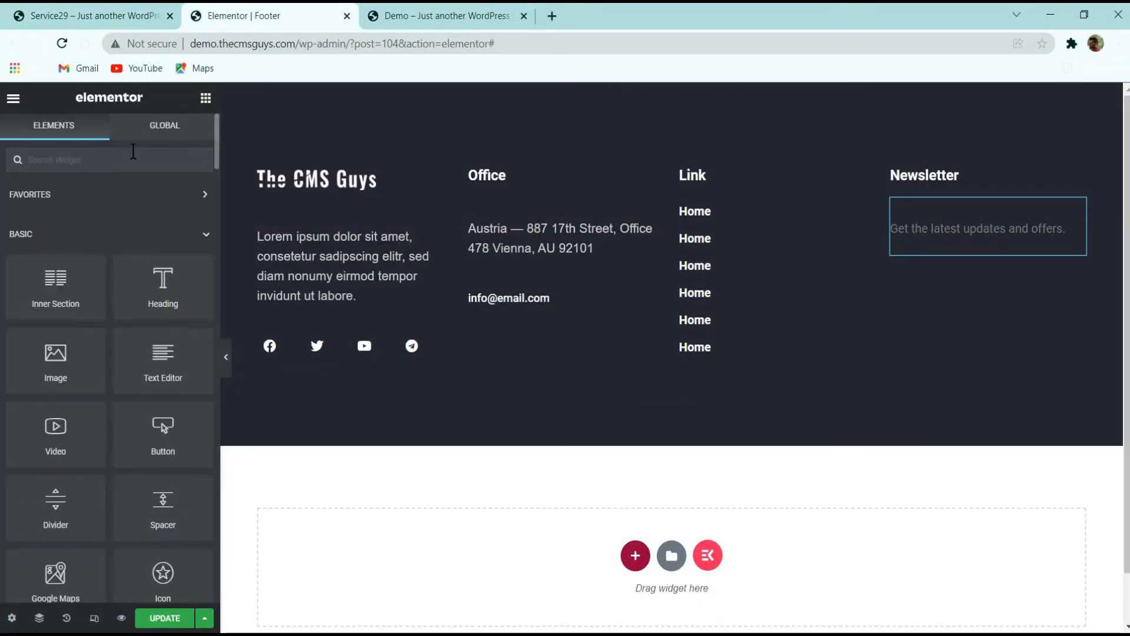
text(form)
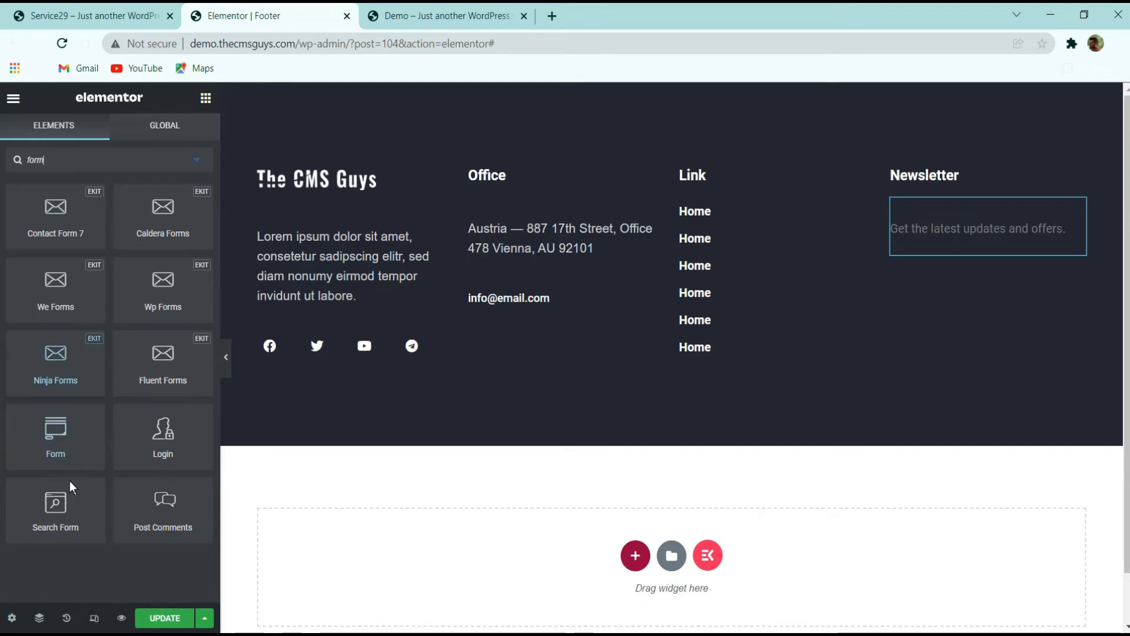
drag(54, 435, 963, 268)
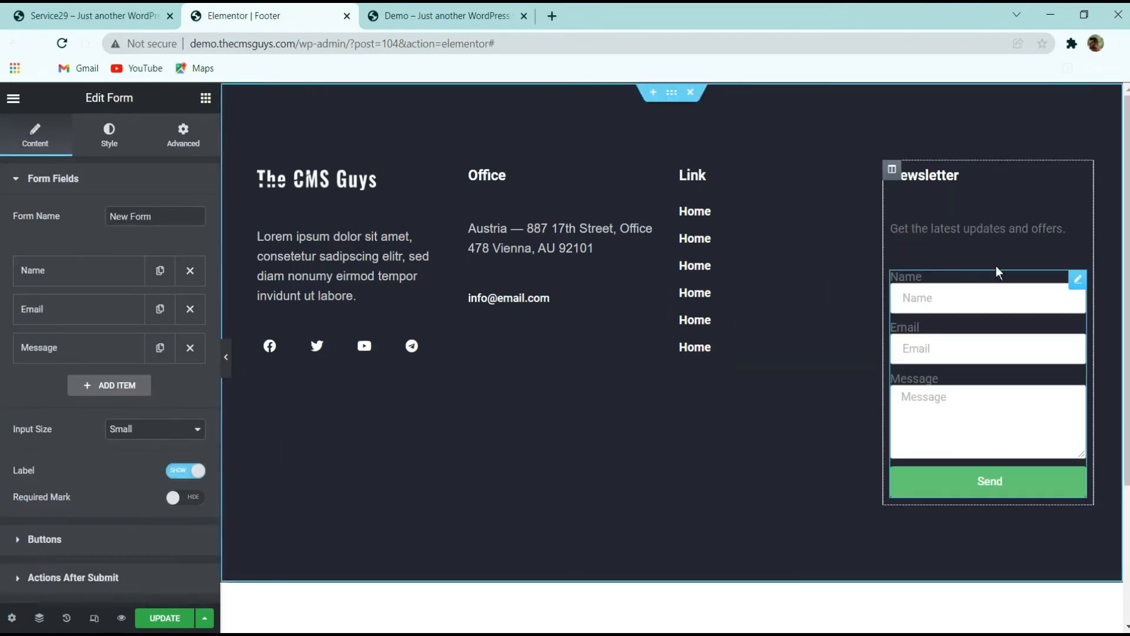
Remove the form's Name and Message fields and set the input size to Medium
click(190, 271)
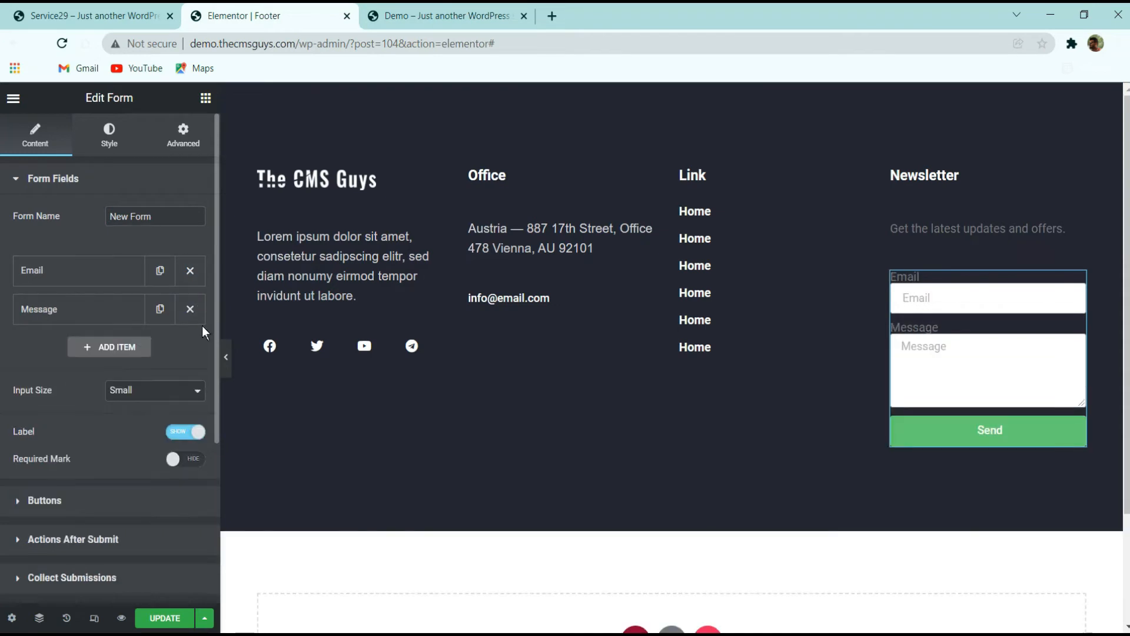
click(189, 308)
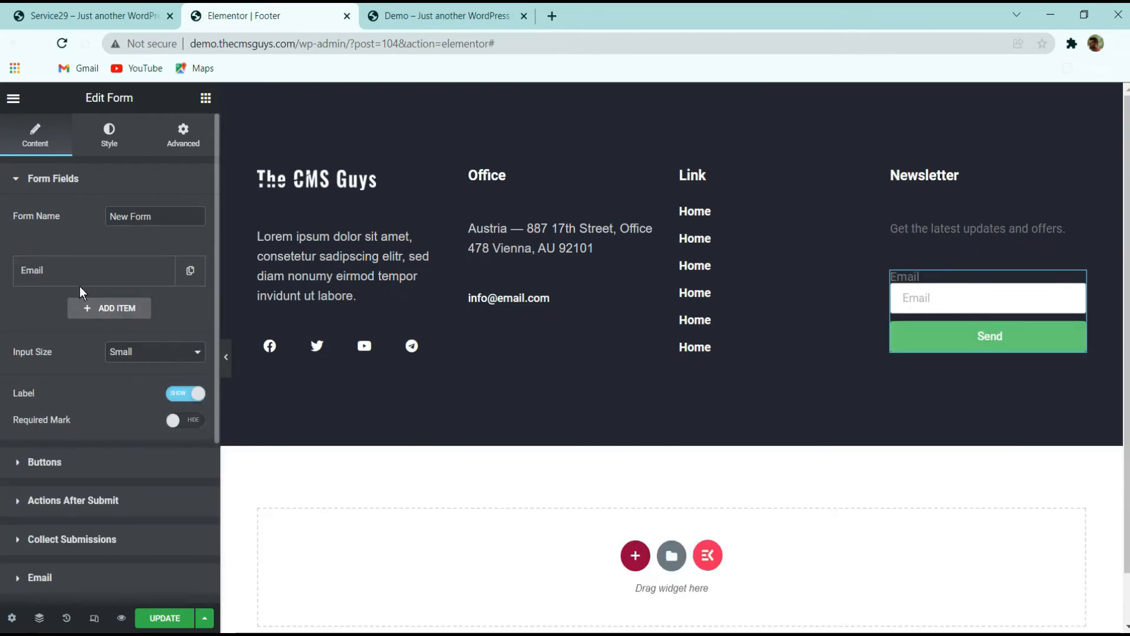
click(135, 355)
click(136, 392)
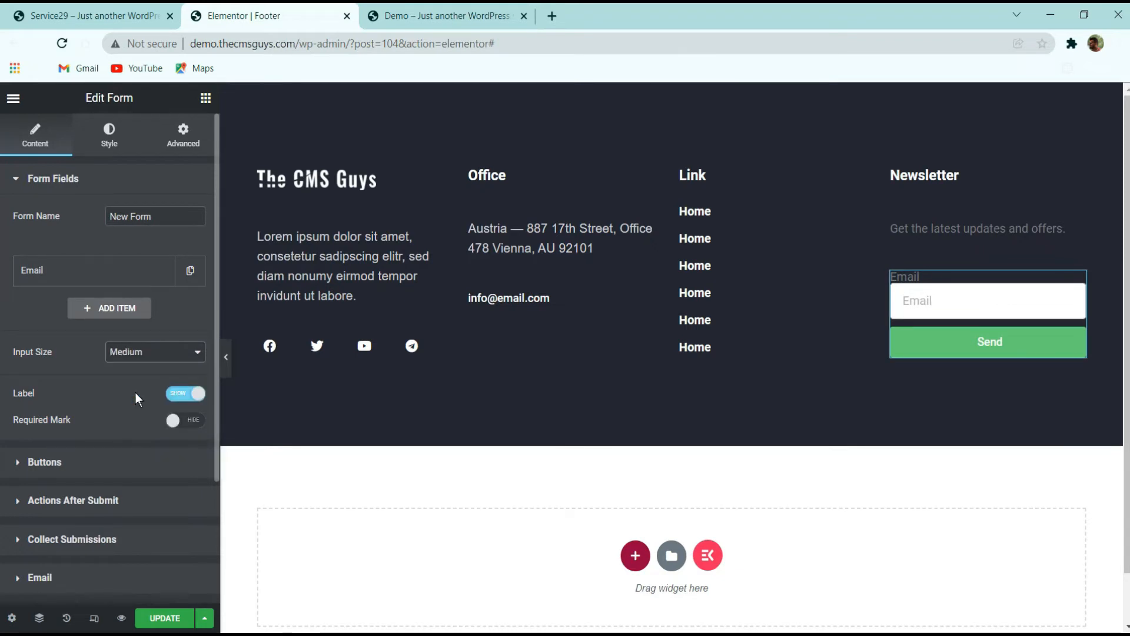
Clear the label of the form's Email field
click(92, 282)
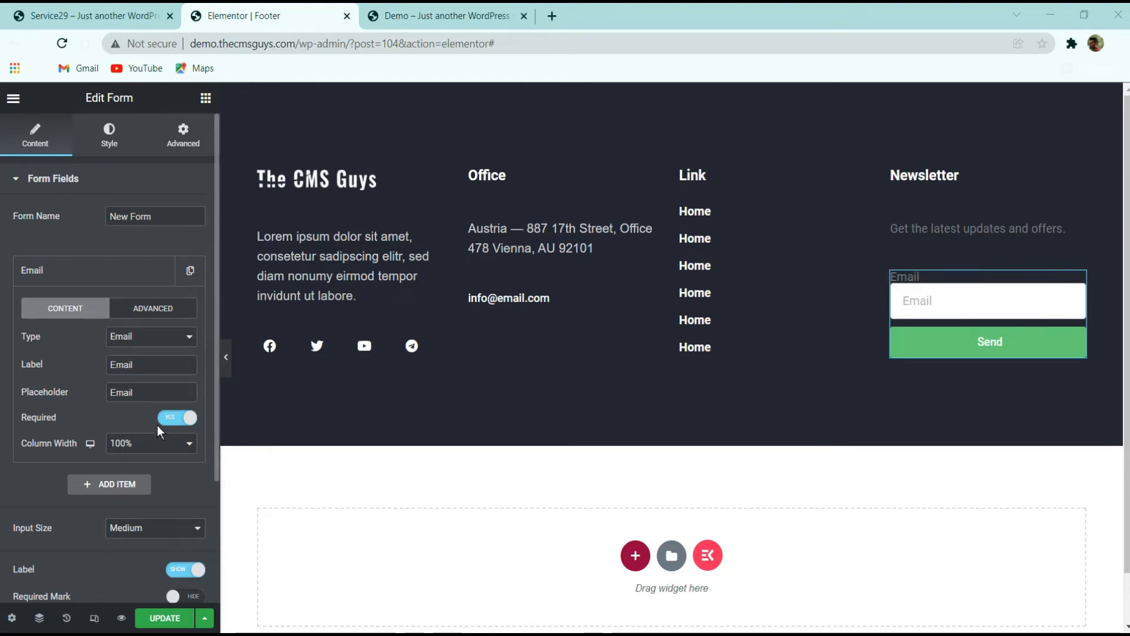
click(142, 318)
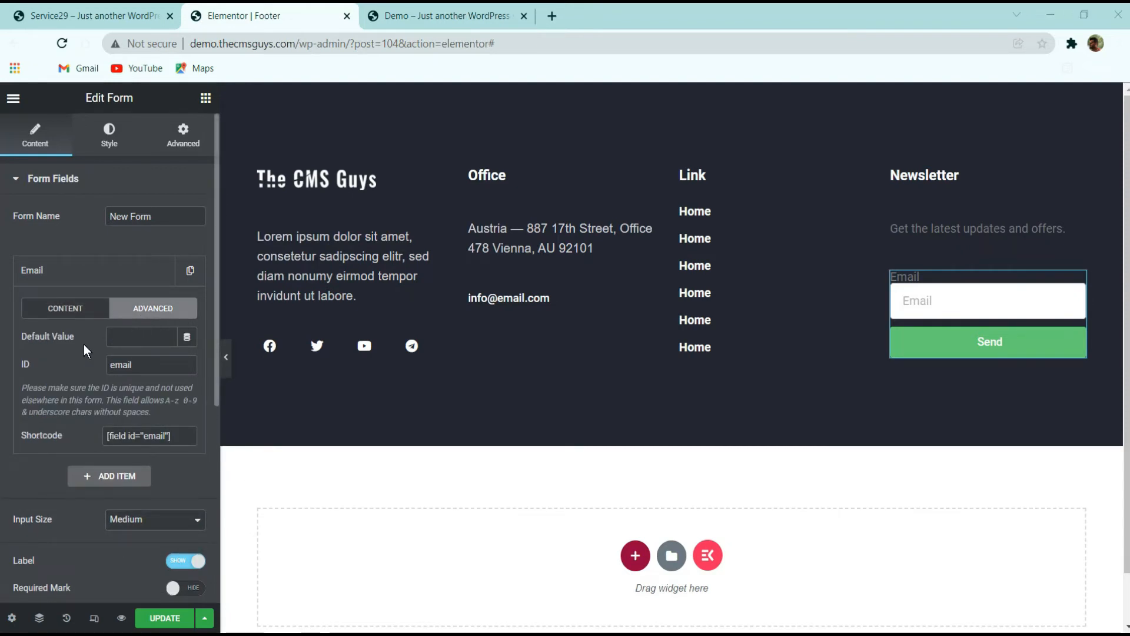
click(70, 310)
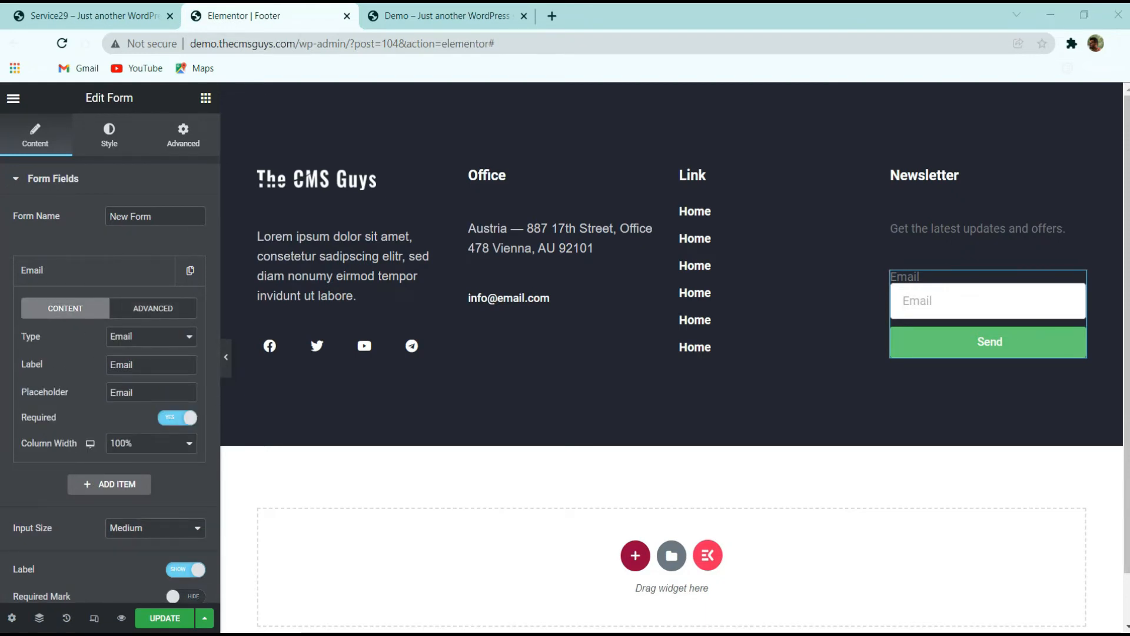
drag(136, 365, 37, 365)
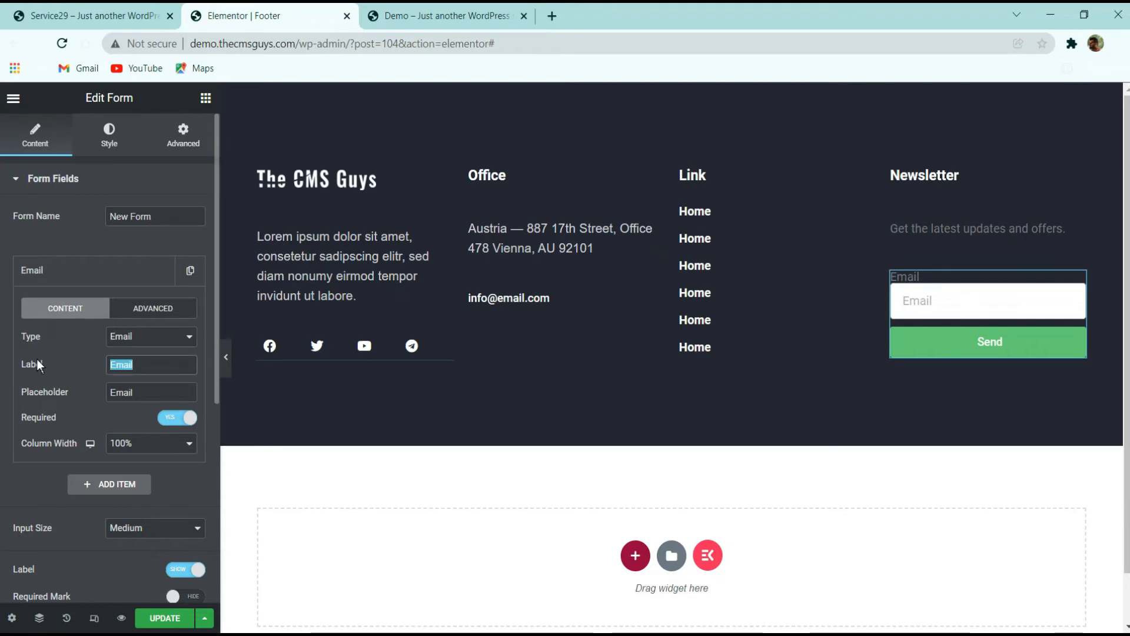
key(BackSpace)
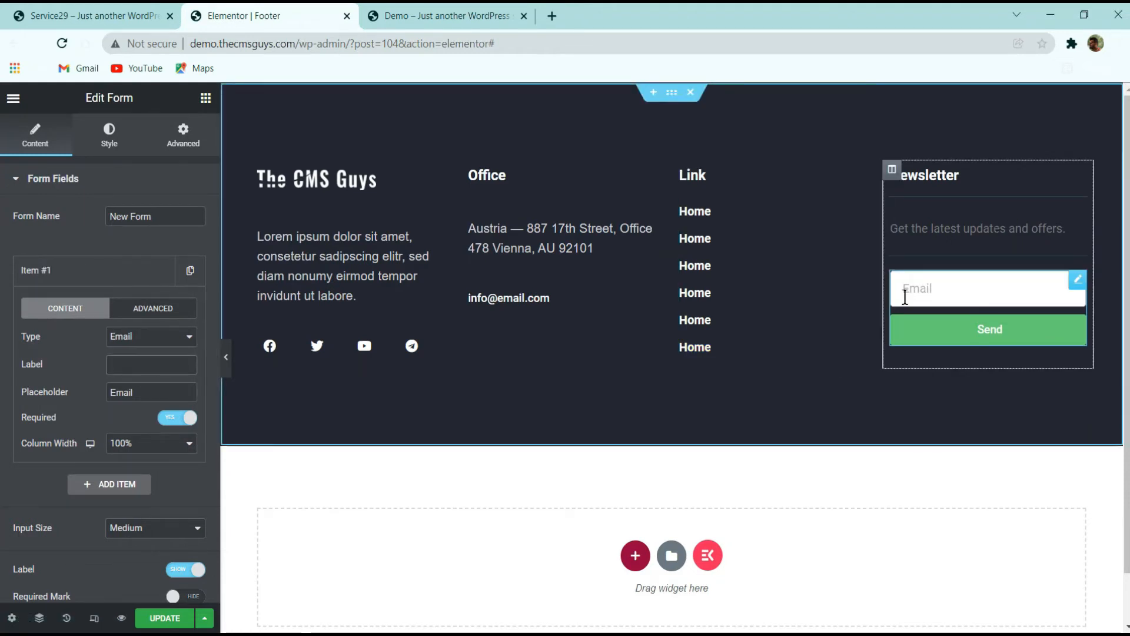
Compare with the original footer and hide the form field labels
click(88, 16)
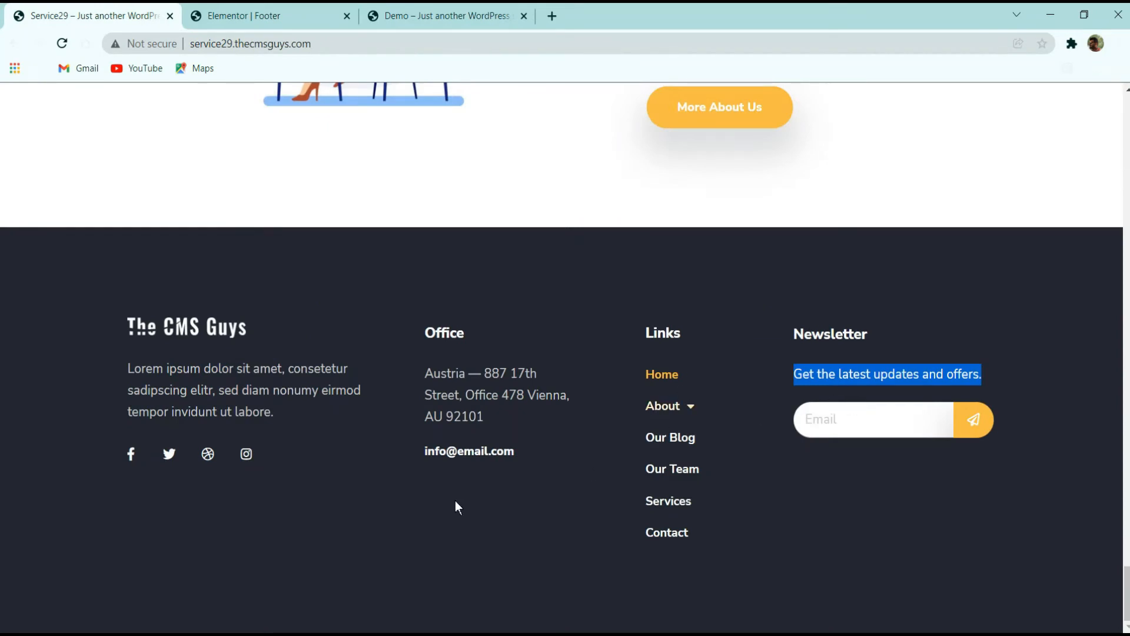
click(271, 12)
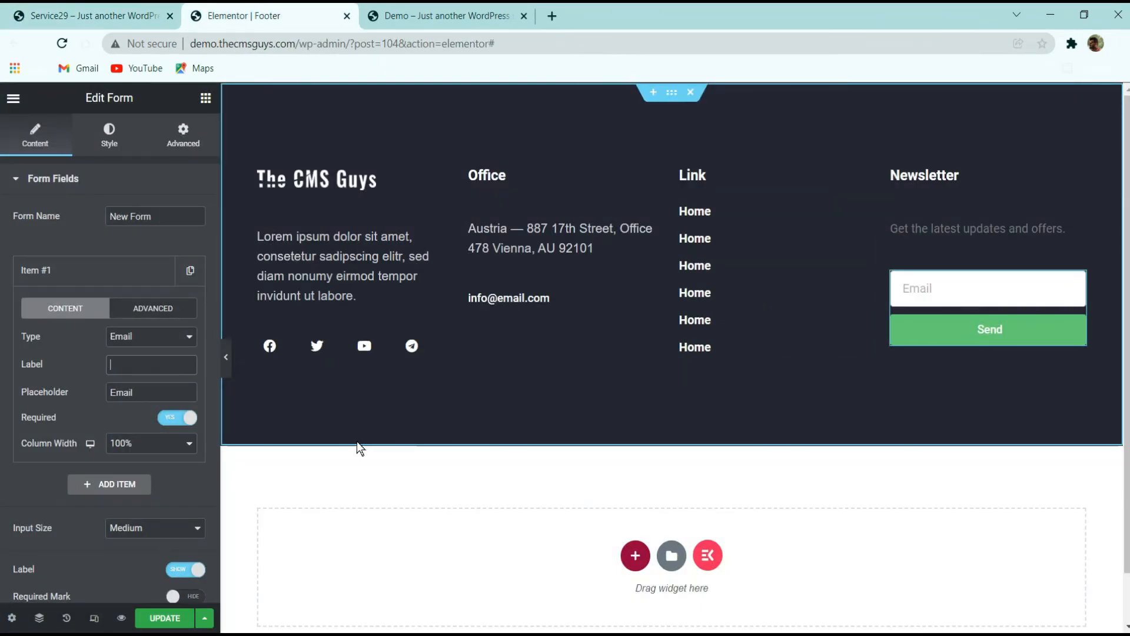
click(95, 281)
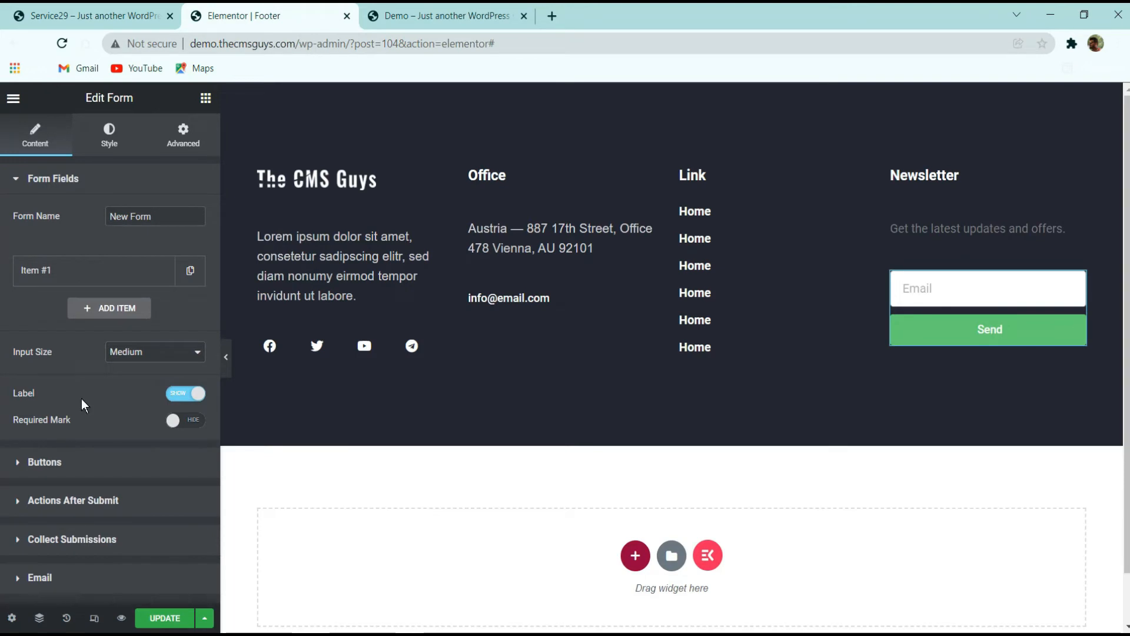
click(183, 398)
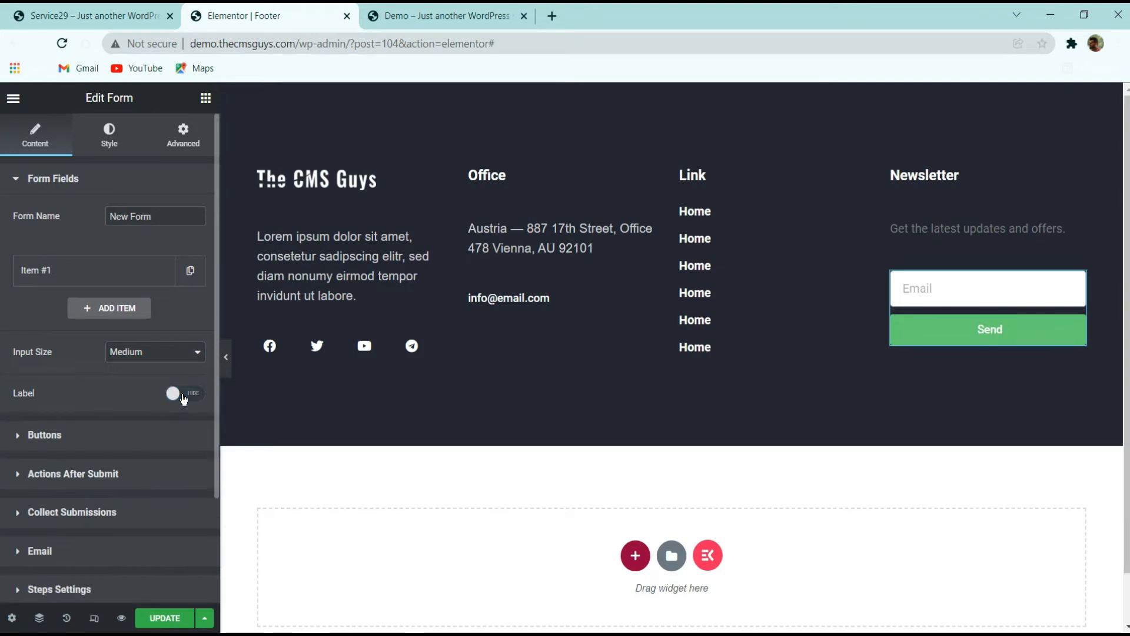
click(182, 404)
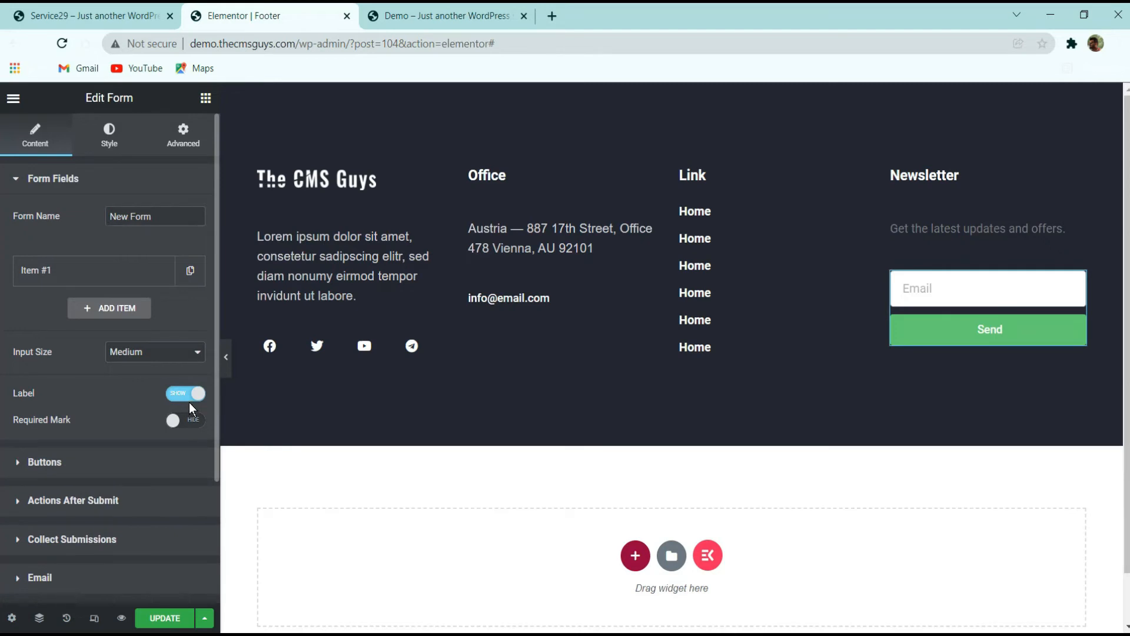
click(190, 404)
click(189, 402)
click(189, 416)
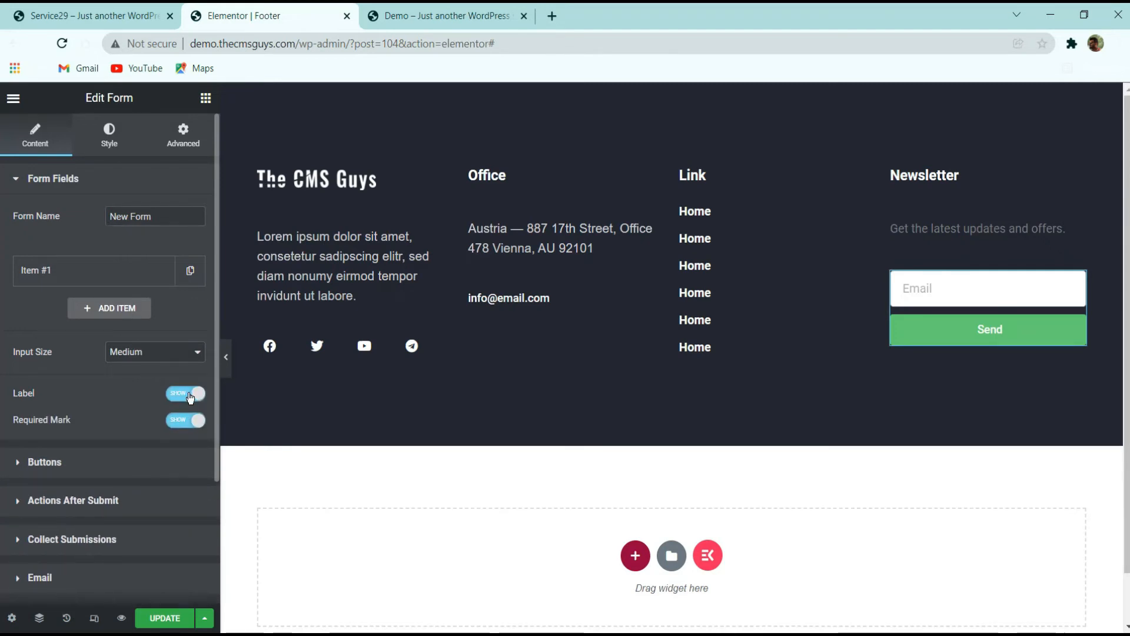
click(188, 400)
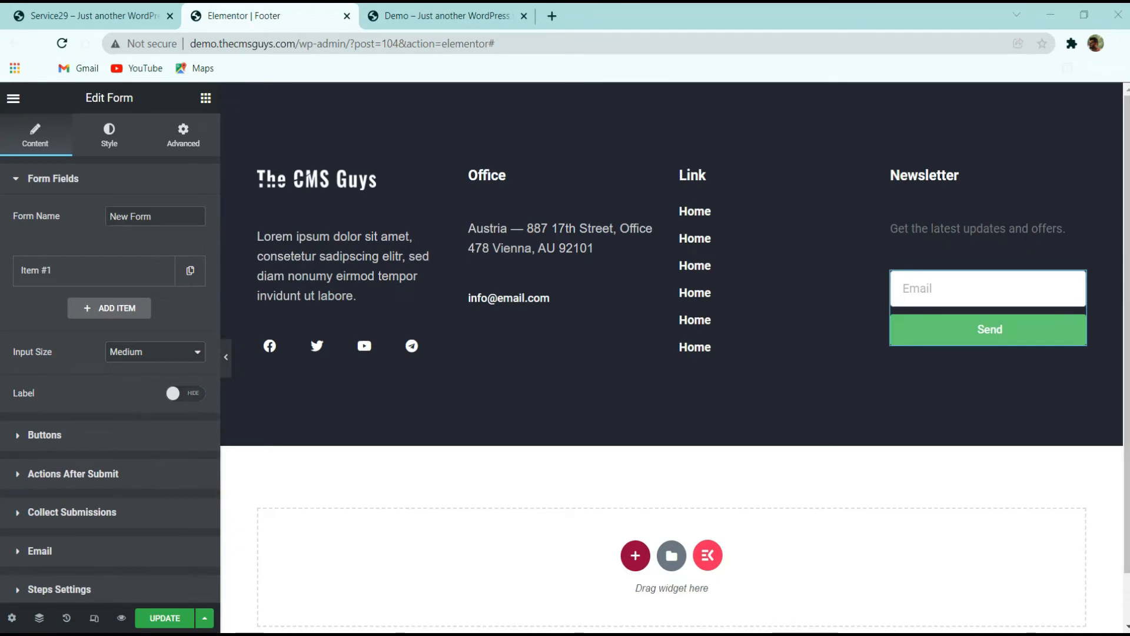
Set the form button's column width to 20% with Justified alignment
click(74, 435)
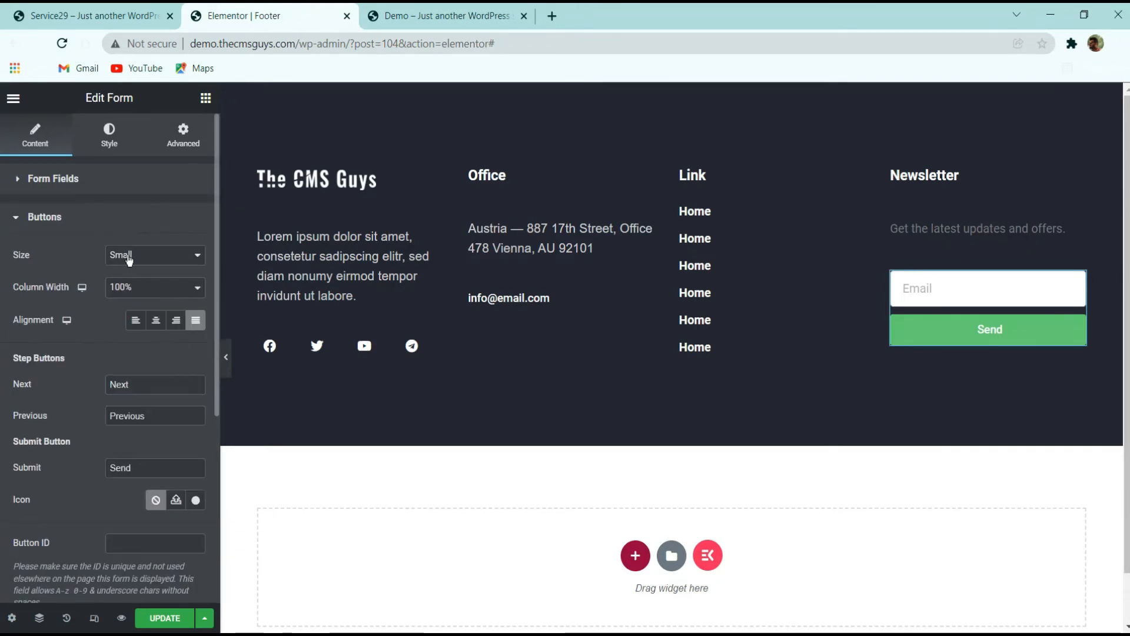
click(126, 287)
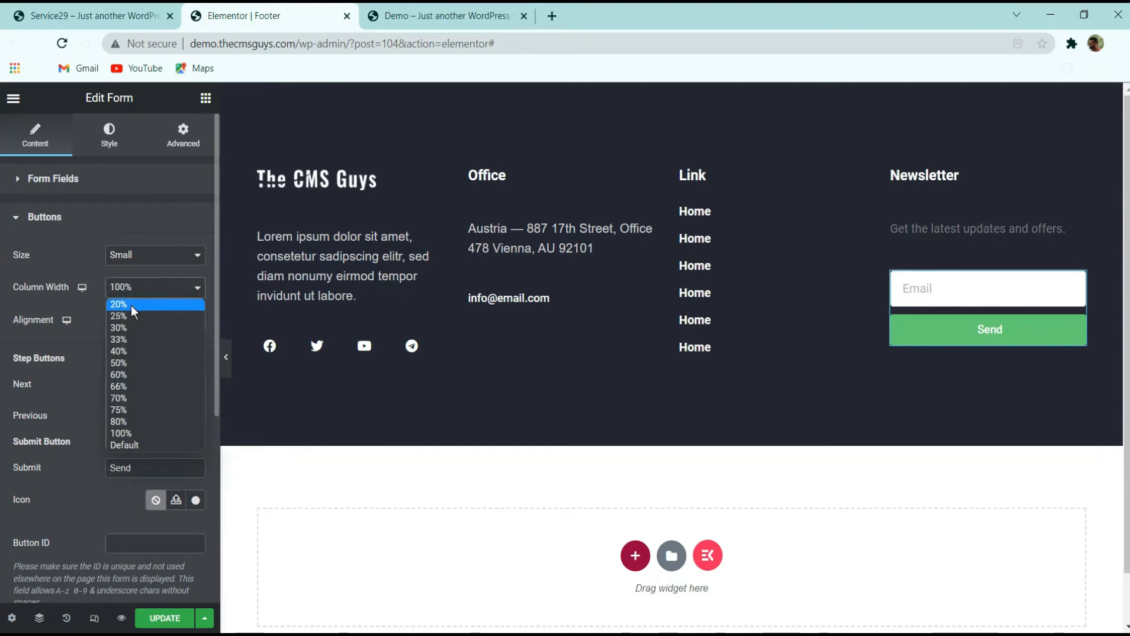
click(131, 305)
click(195, 321)
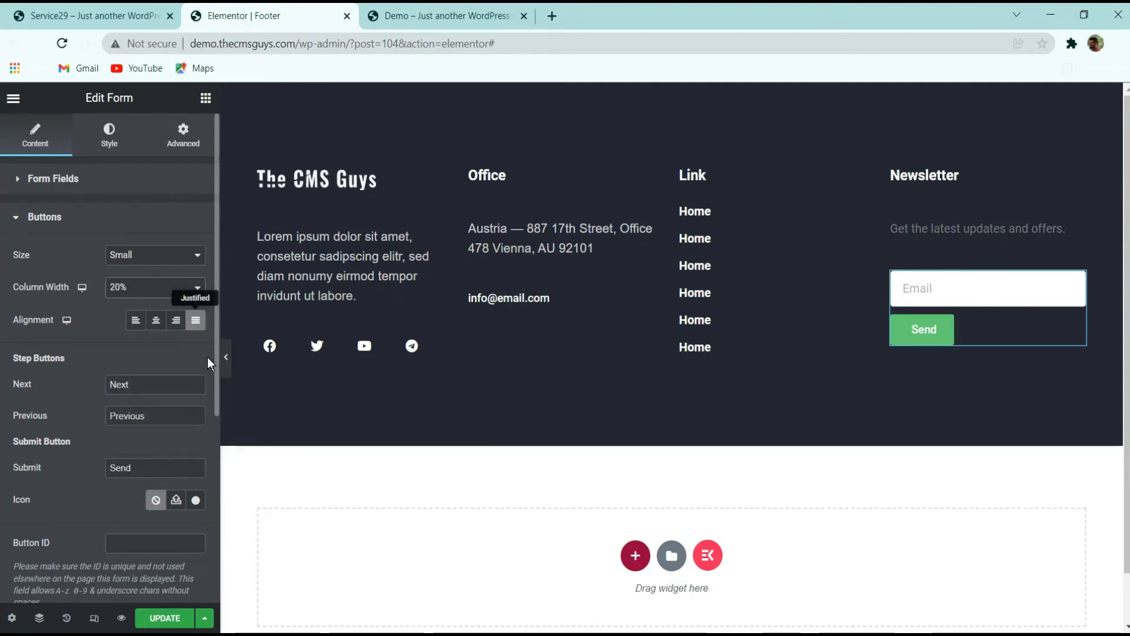
Clear the submit button's text
scroll(136, 341, down, 3)
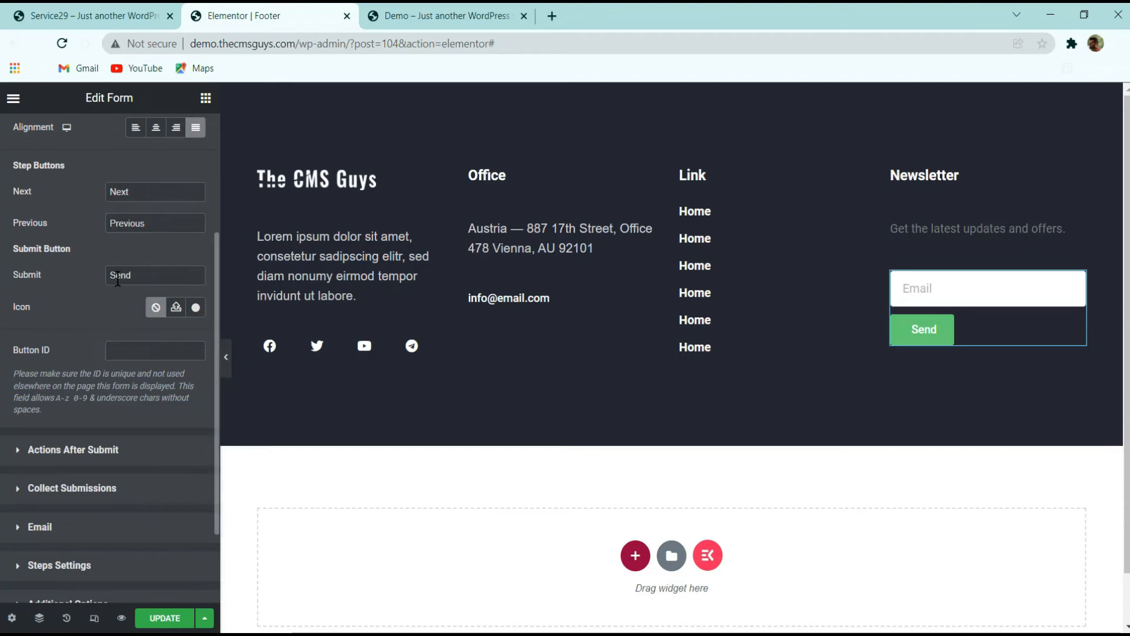
drag(141, 275, 0, 282)
key(BackSpace)
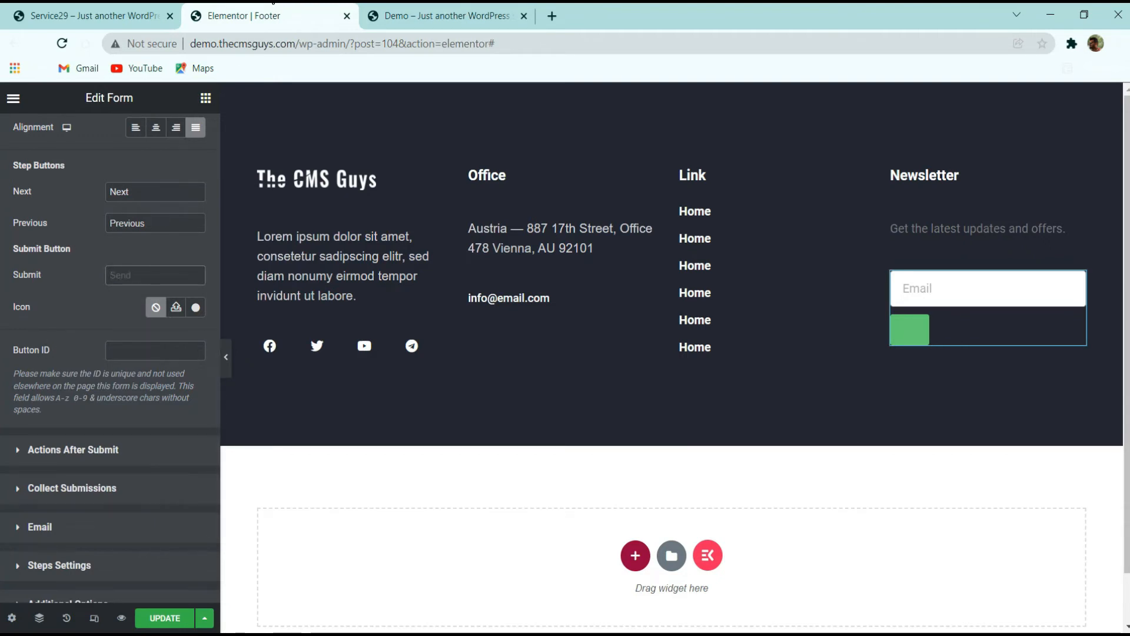
Compare with the original footer, then set the submit button's icon to the paper plane icon from the icon library
click(47, 13)
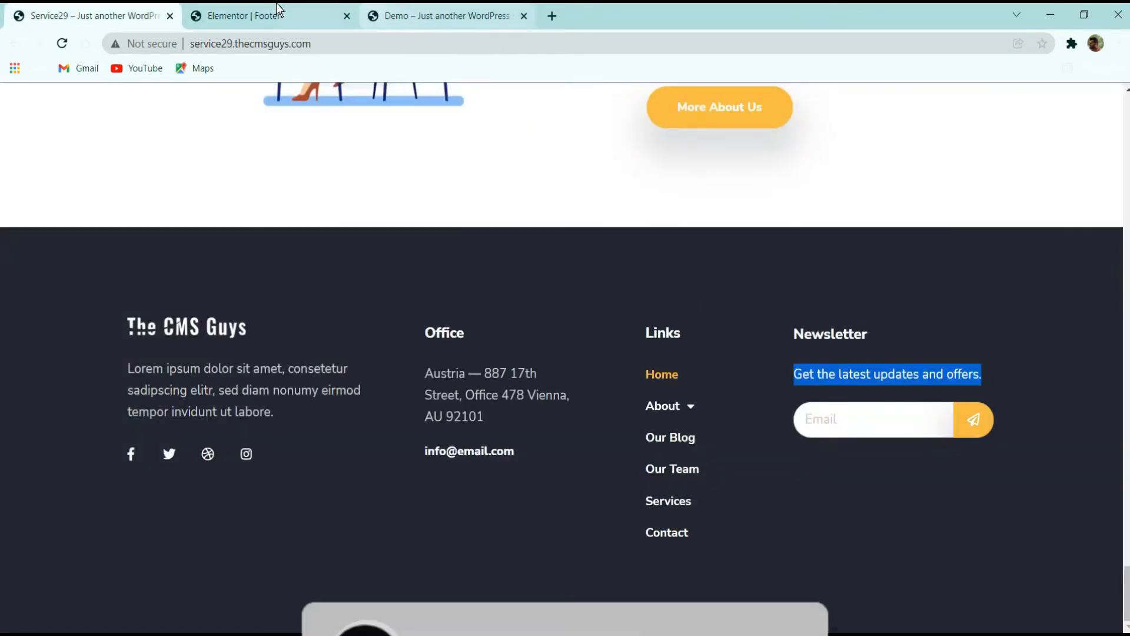
click(277, 14)
click(196, 307)
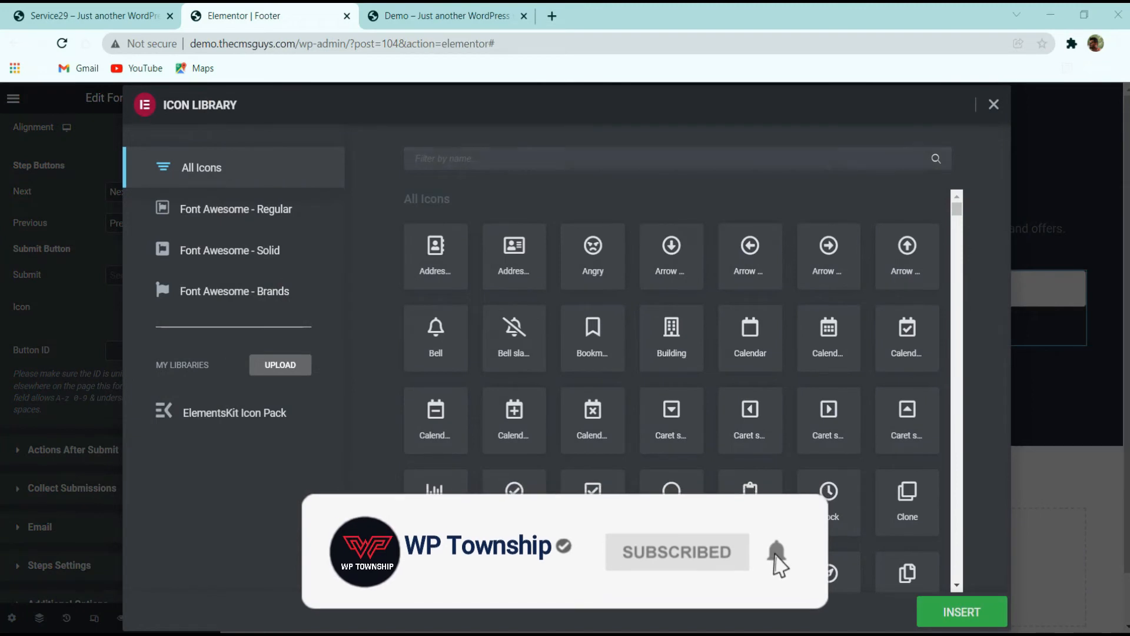
click(514, 155)
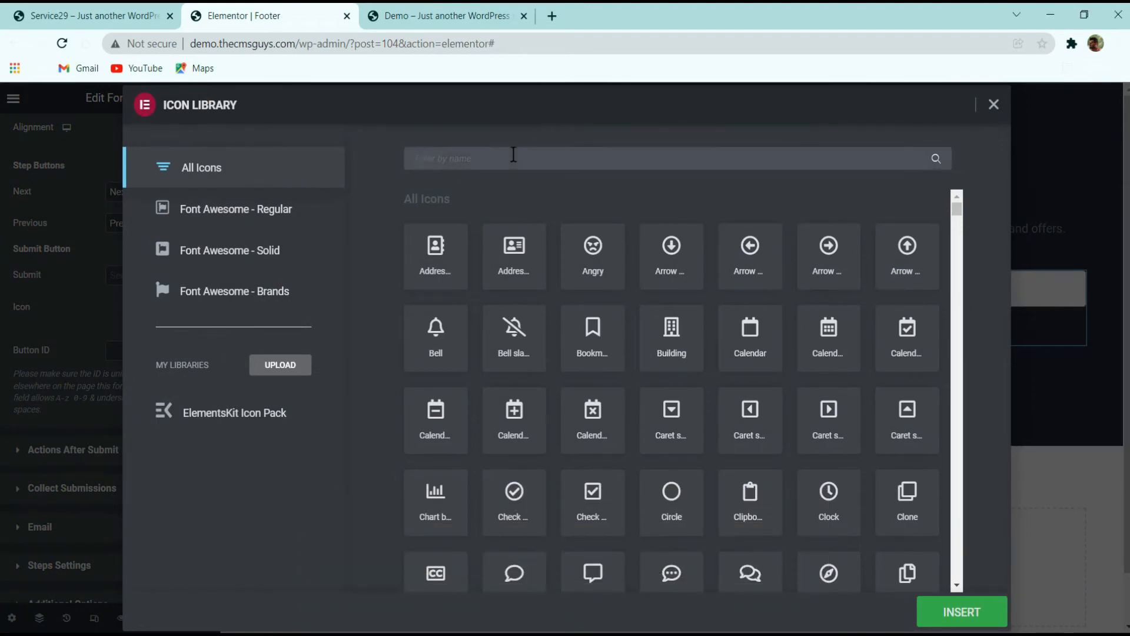
text(paper)
click(610, 270)
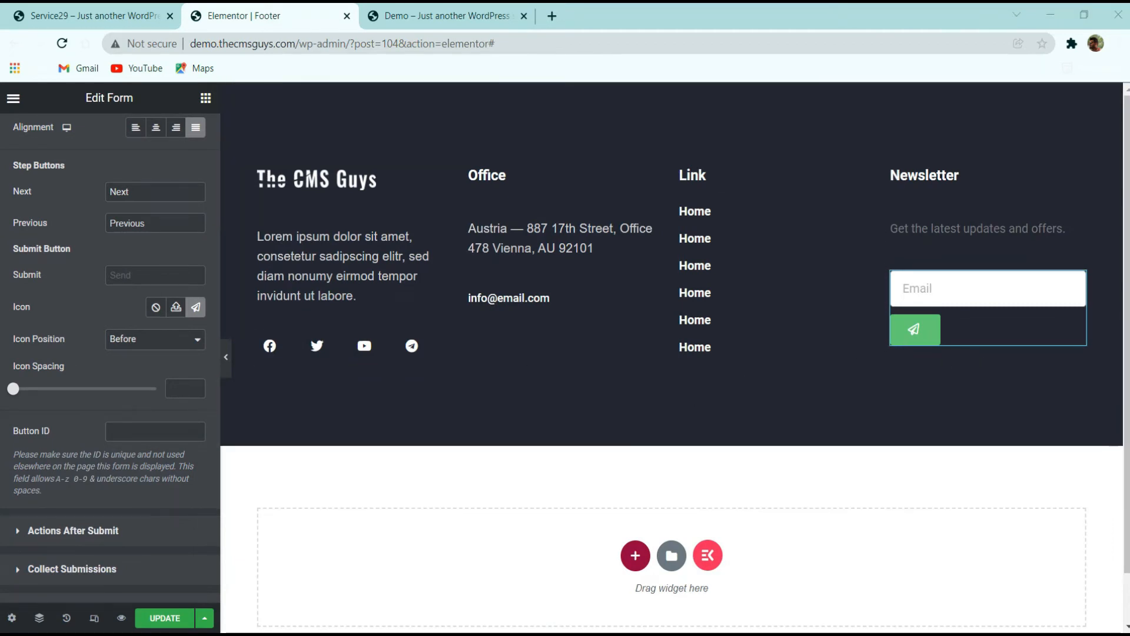
Review the form's Actions After Submit, Email and Additional Options settings
scroll(189, 285, down, 3)
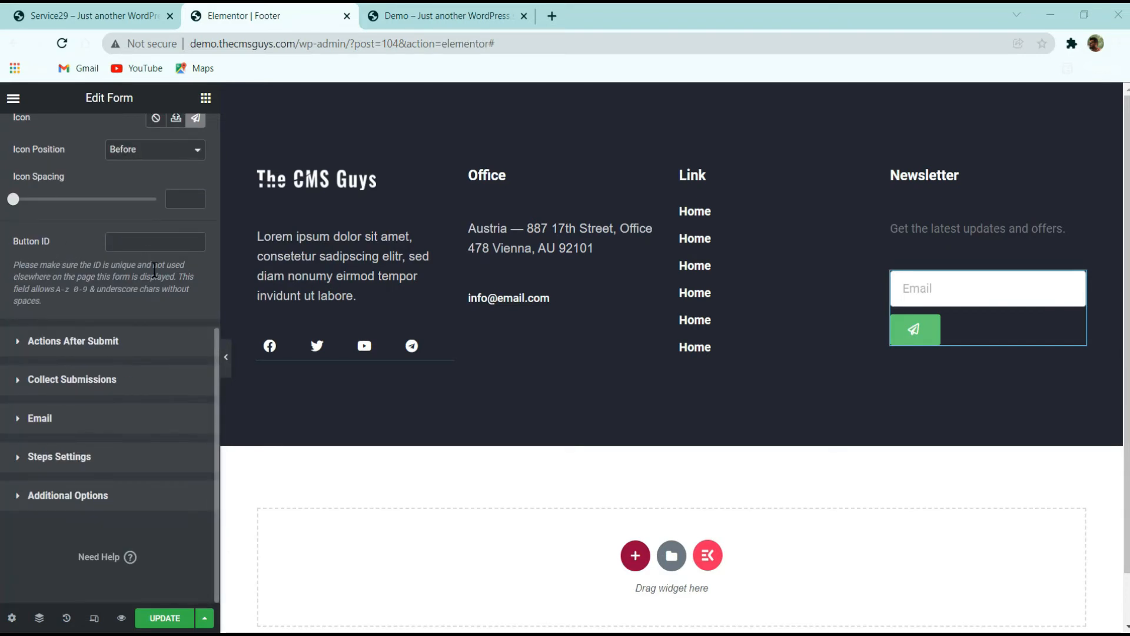
click(112, 343)
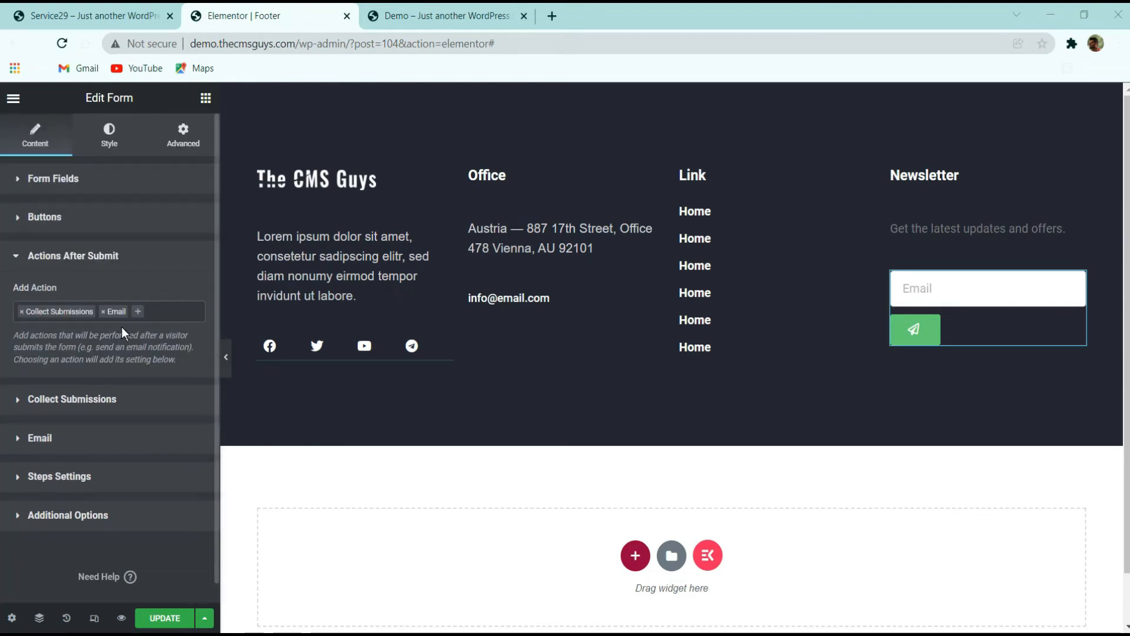
click(94, 397)
click(96, 412)
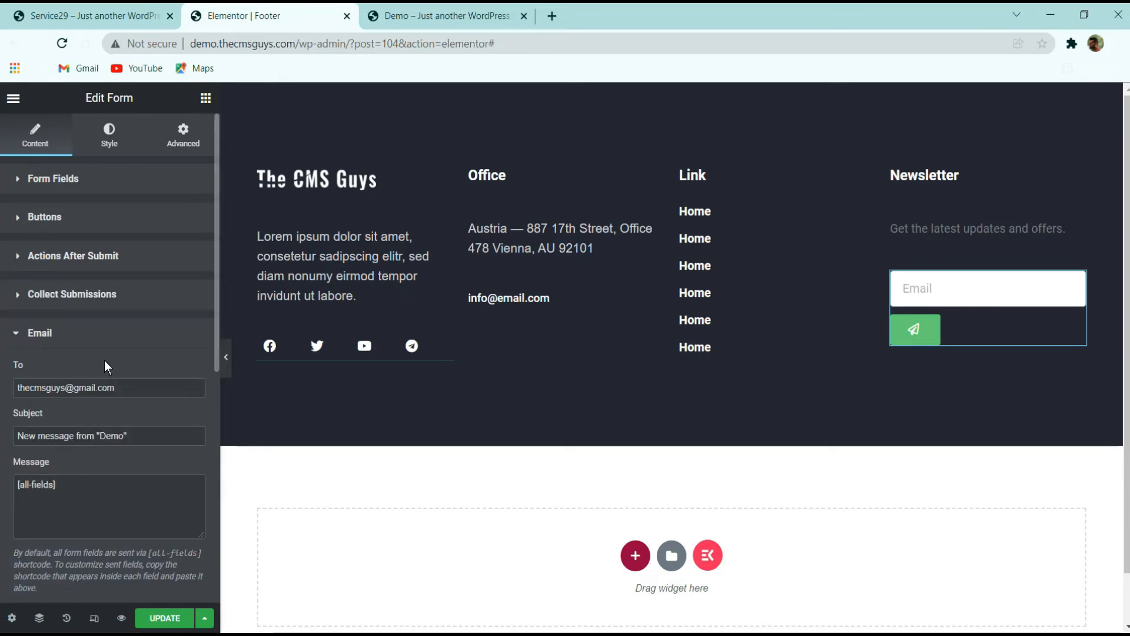
scroll(104, 360, down, 7)
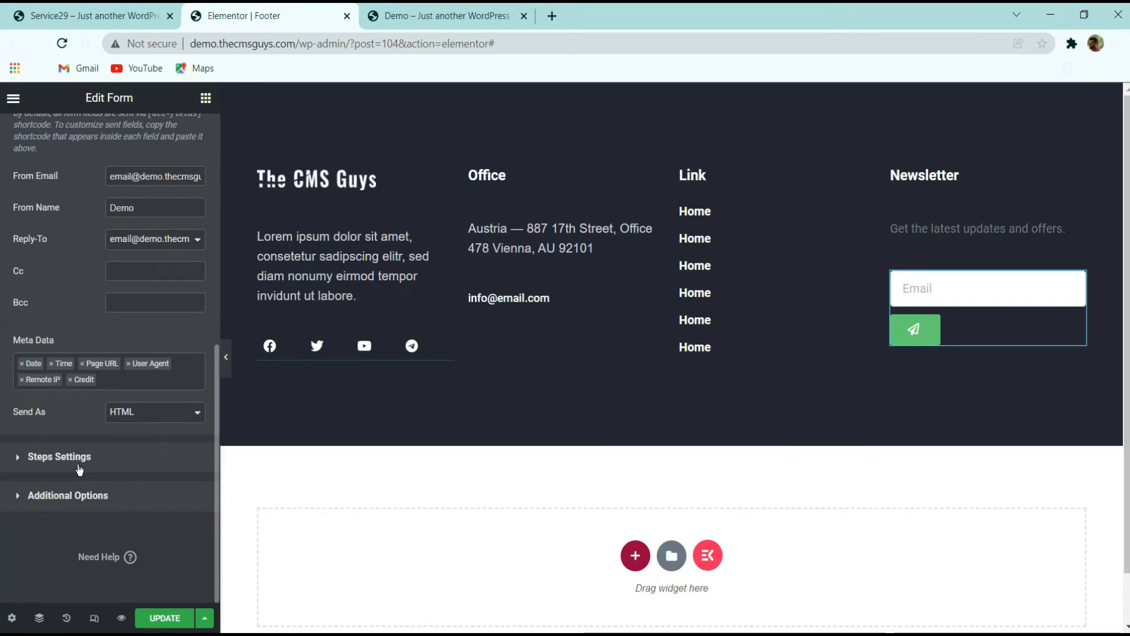
click(78, 462)
click(75, 488)
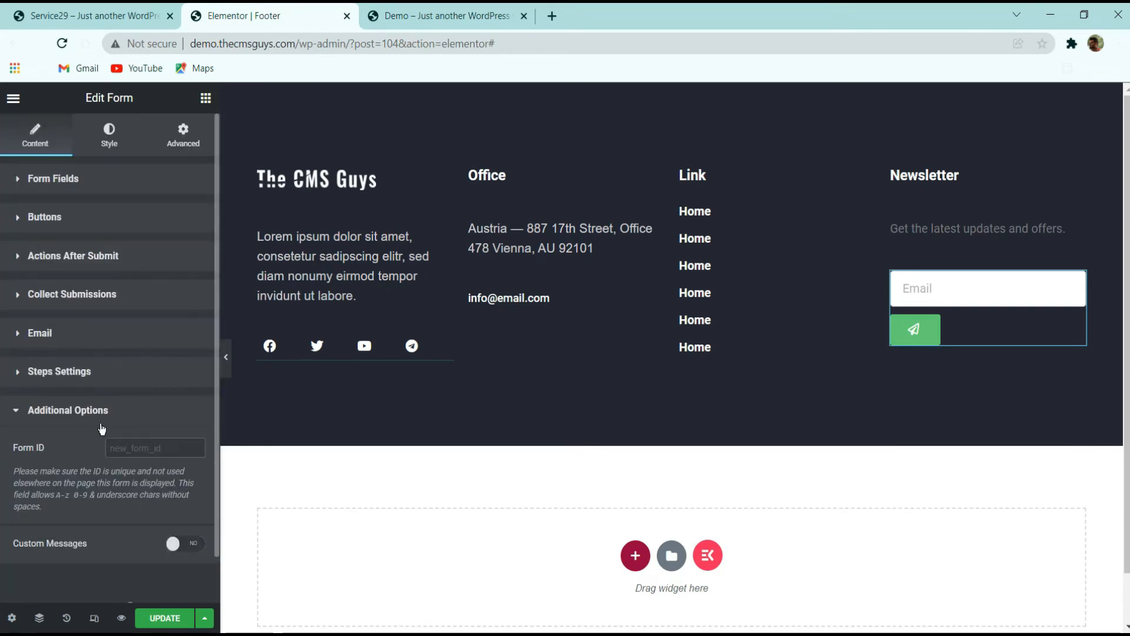
Clear the form's Columns Gap and Rows Gap values in its style settings
click(97, 133)
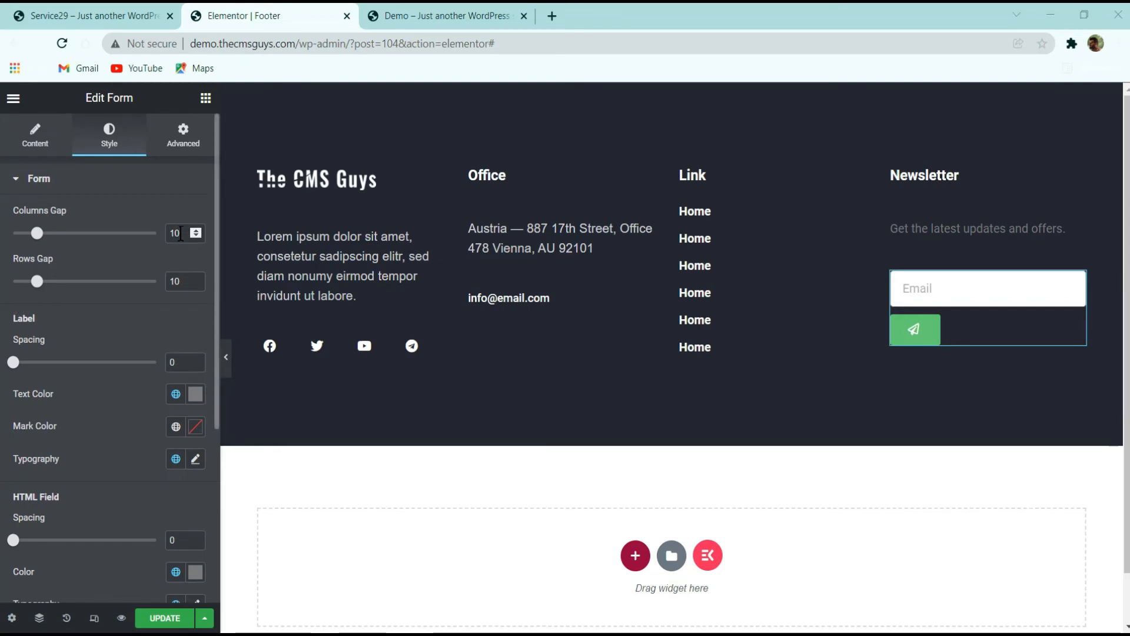
double_click(180, 234)
key(BackSpace)
key(Tab)
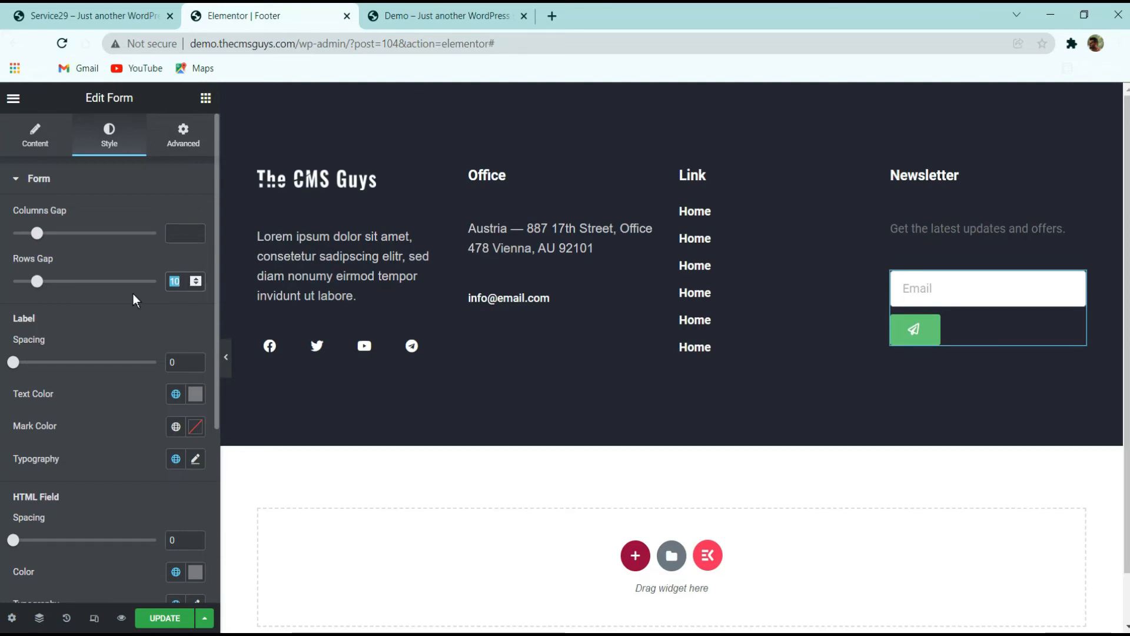
key(BackSpace)
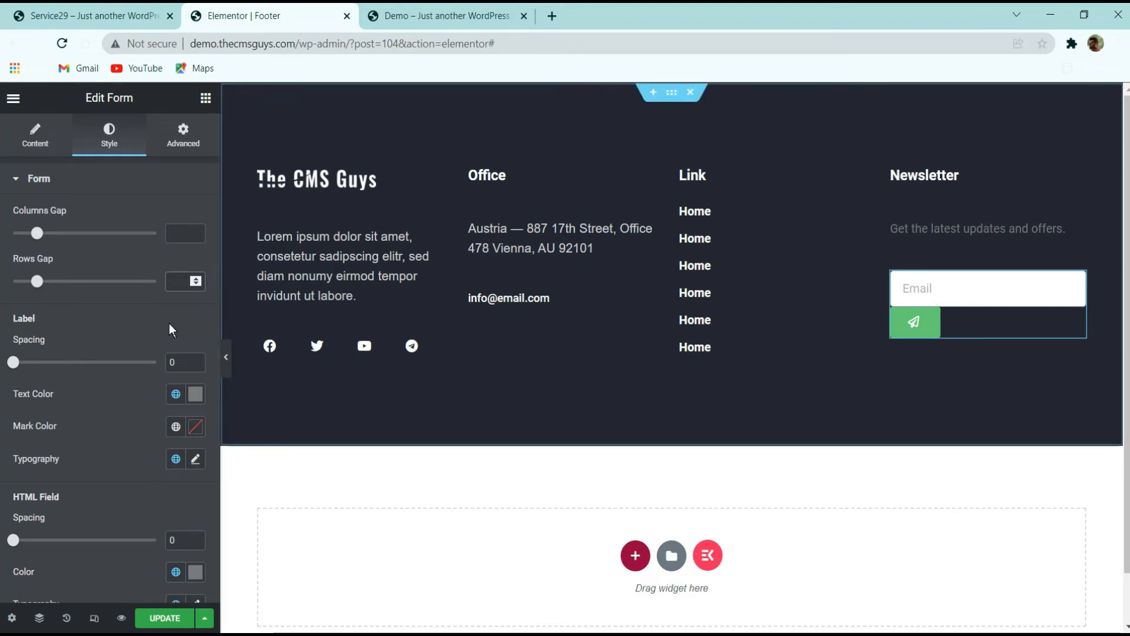
scroll(118, 324, down, 3)
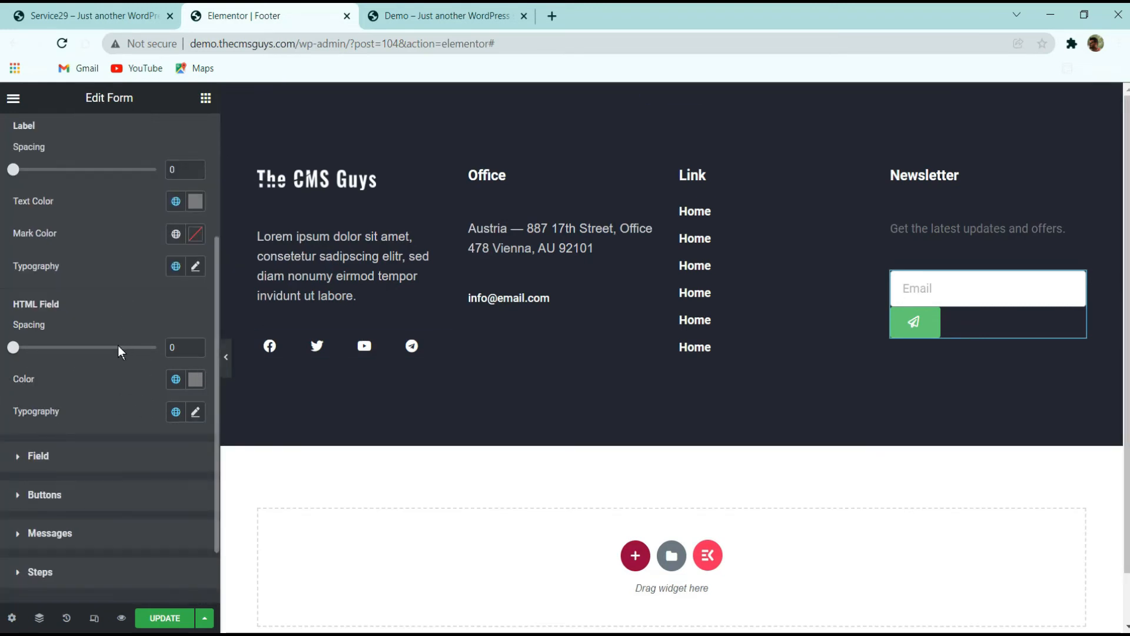
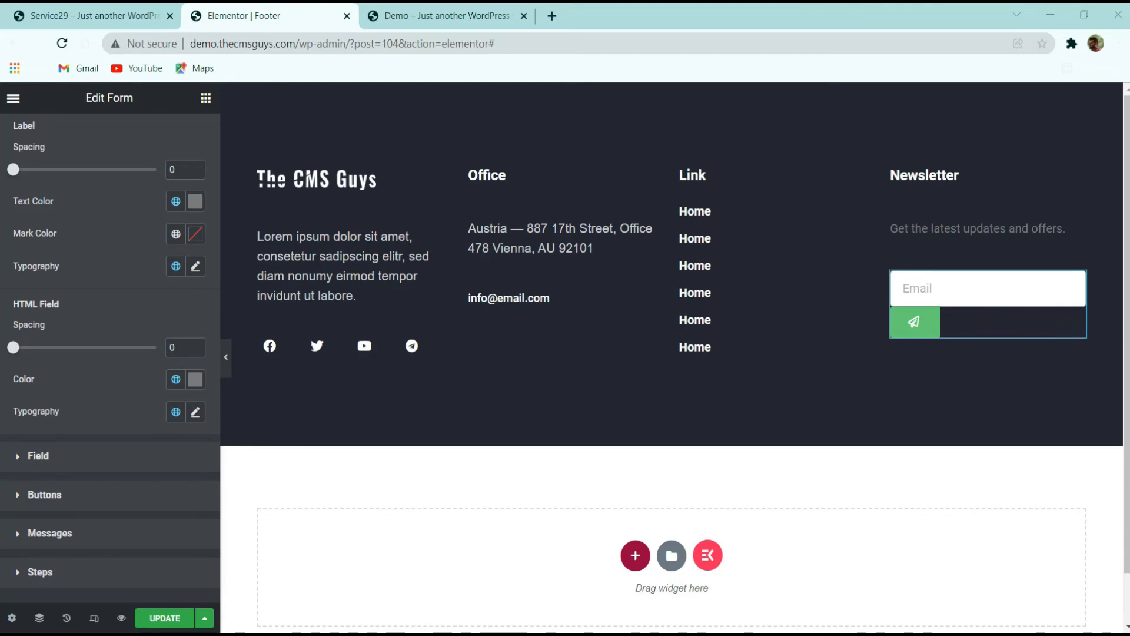
Round the email field's top and left corners by setting its unlinked border radius to 50
scroll(103, 328, down, 2)
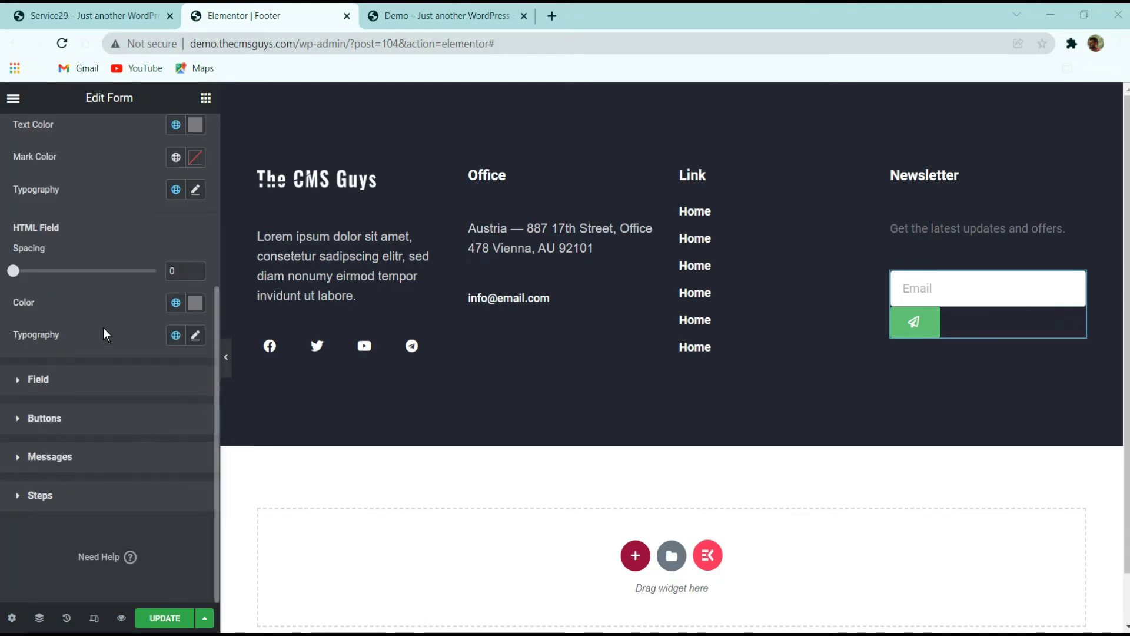
click(38, 380)
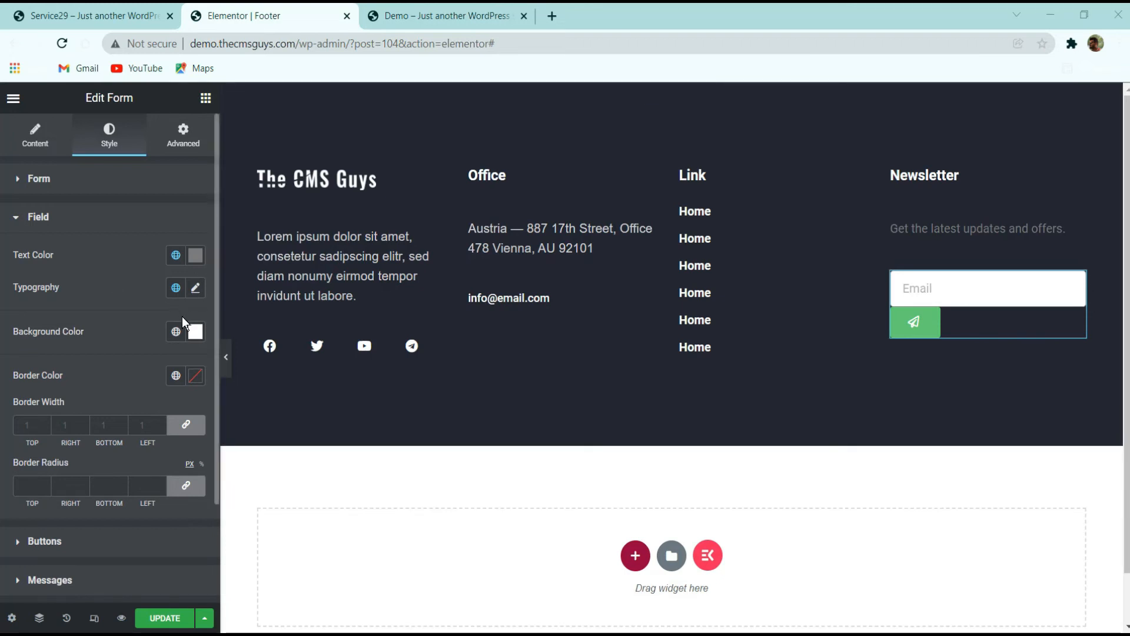
scroll(185, 321, down, 2)
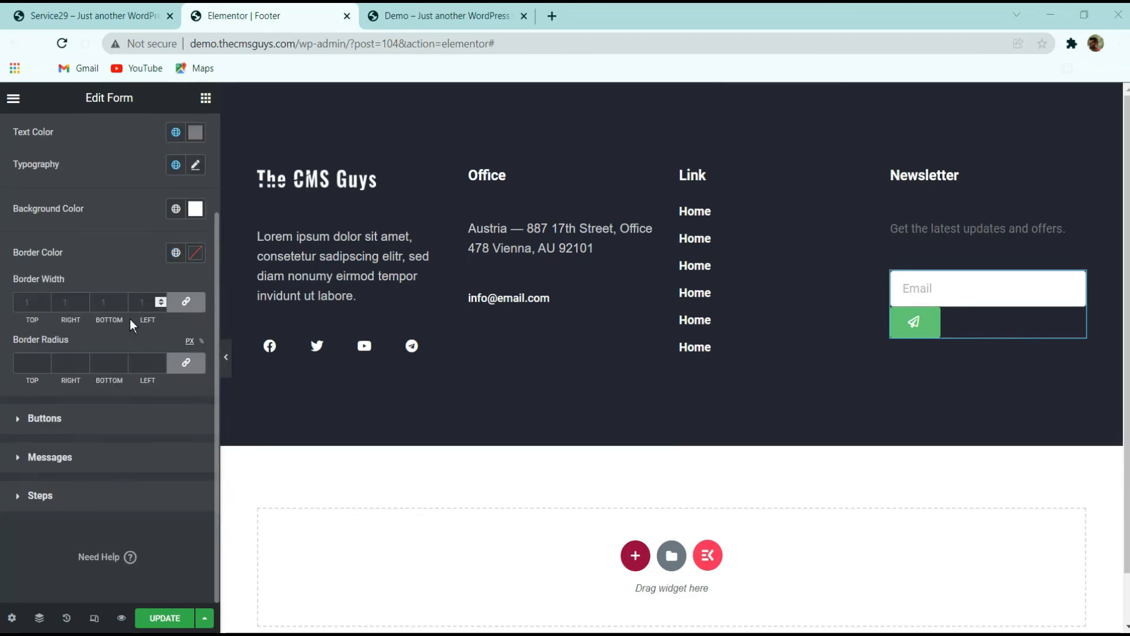
click(186, 363)
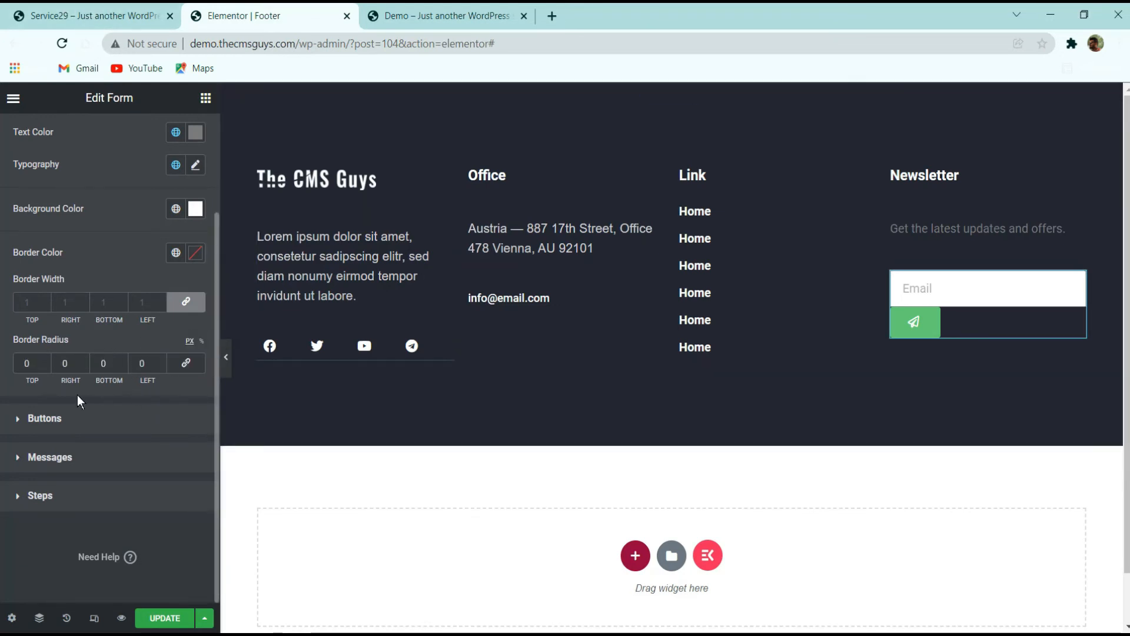
double_click(27, 363)
text(50)
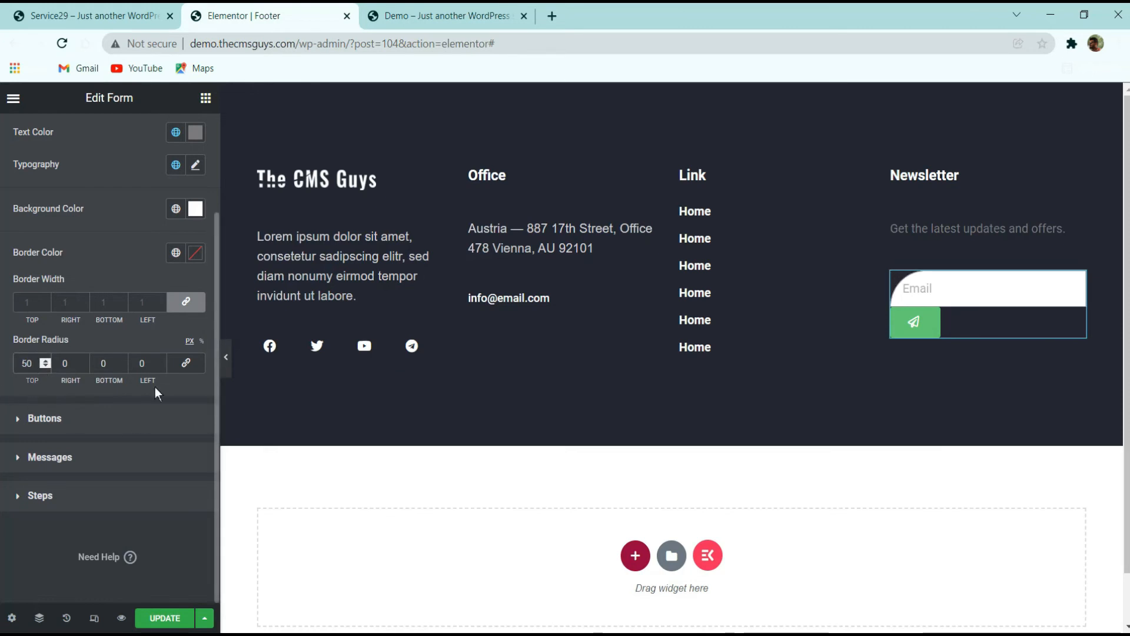
double_click(144, 363)
text(50)
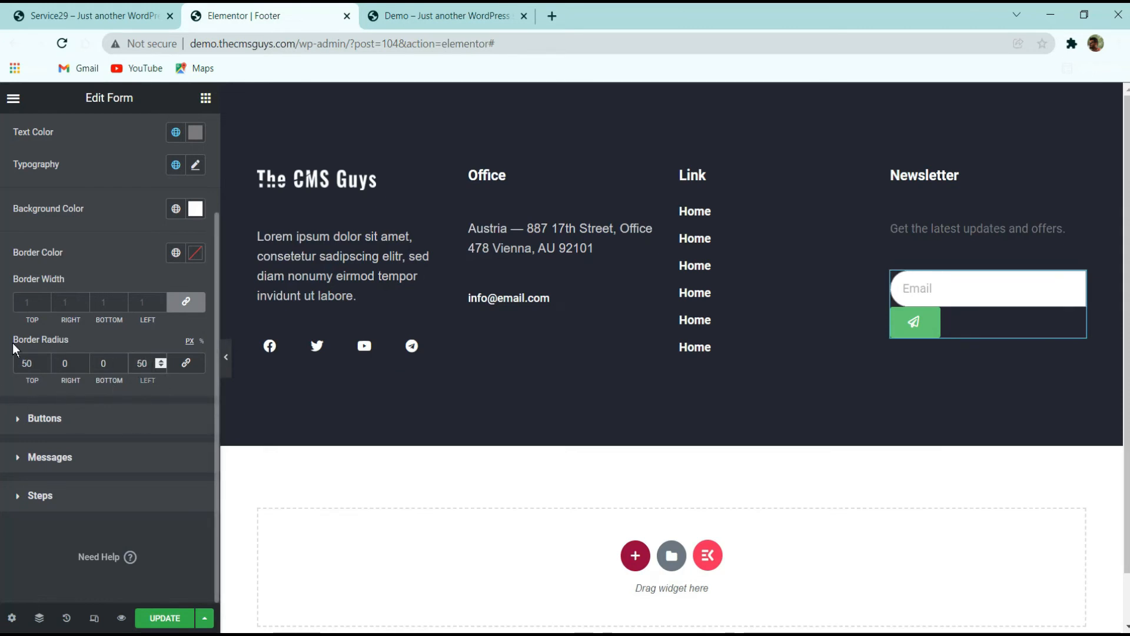
Compare the edited form with the newsletter form on the original site's footer
click(94, 15)
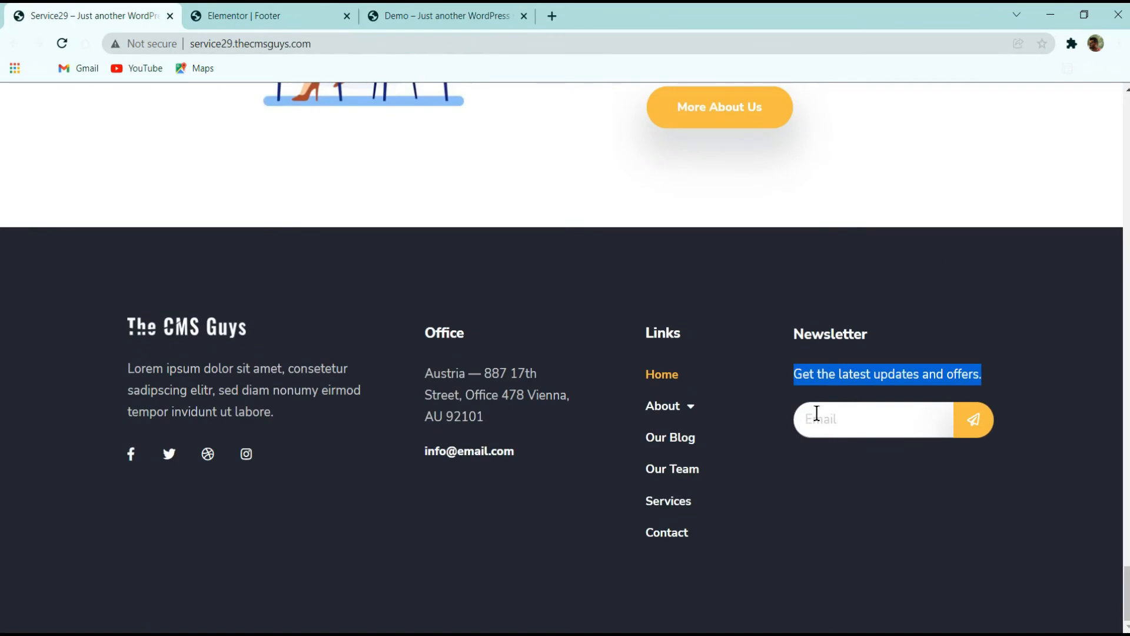
click(265, 15)
click(94, 15)
click(339, 5)
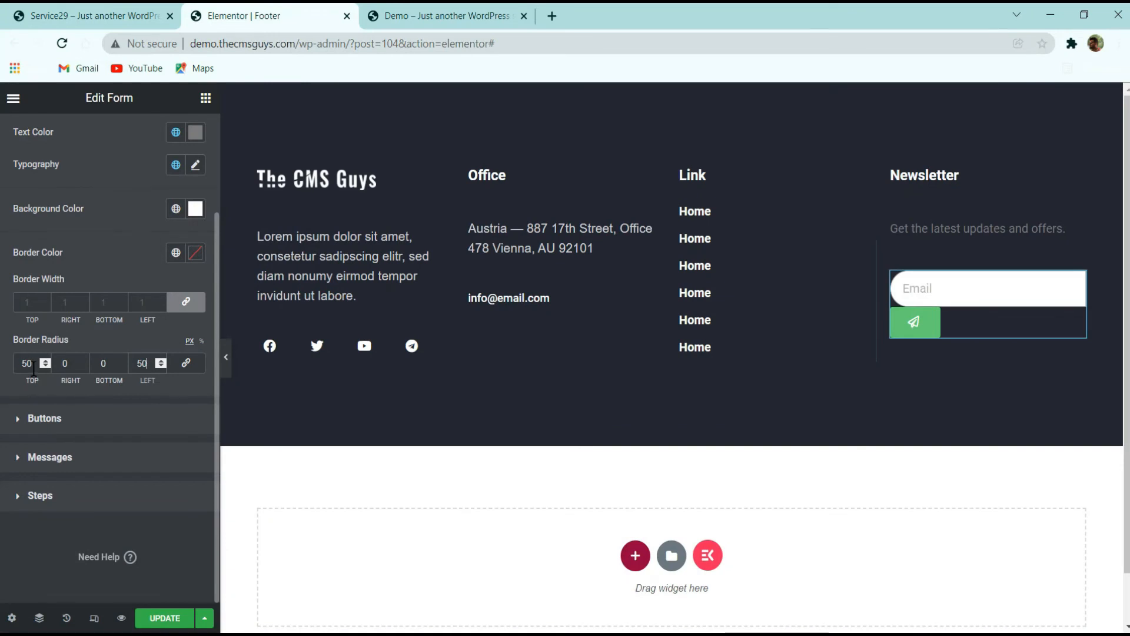
click(144, 363)
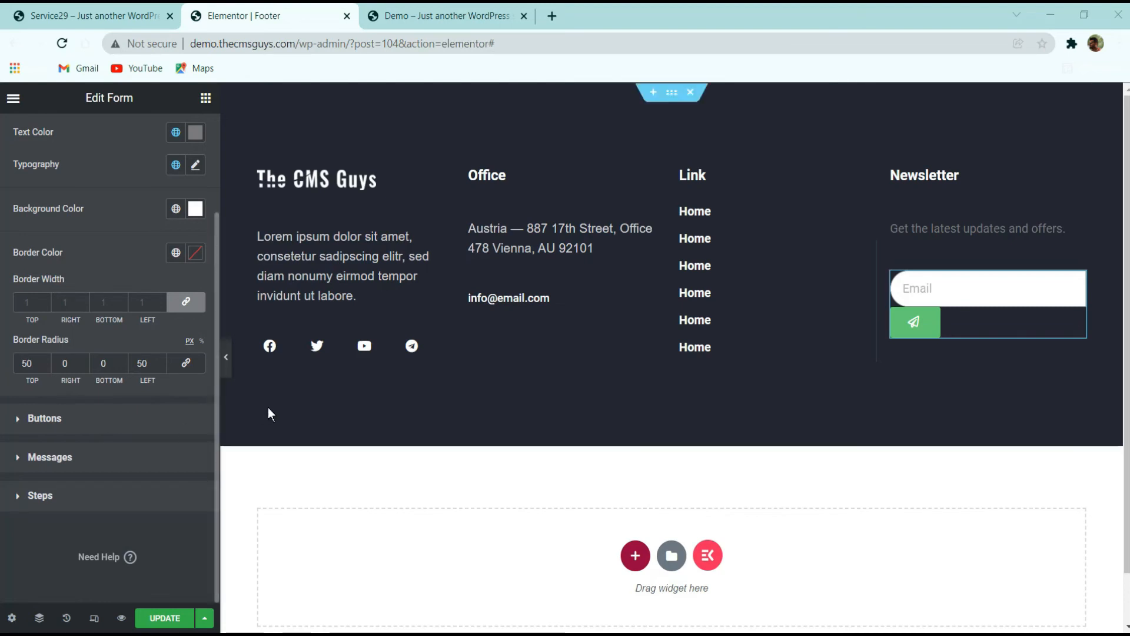
Set the submit button's normal background colour to an orange shade
click(112, 418)
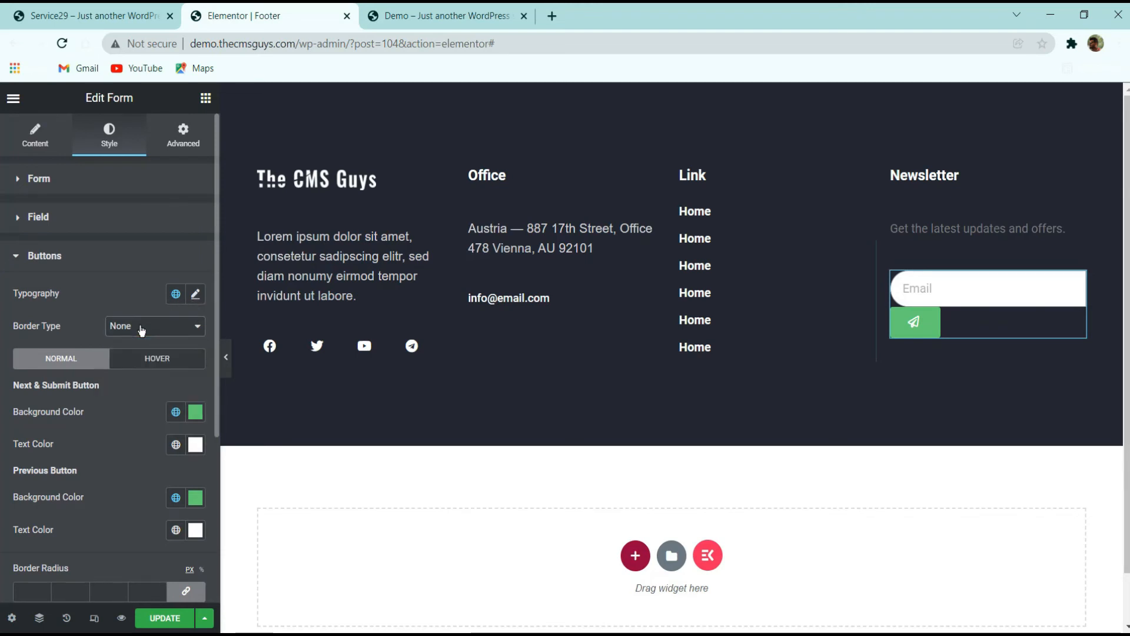
scroll(132, 344, down, 3)
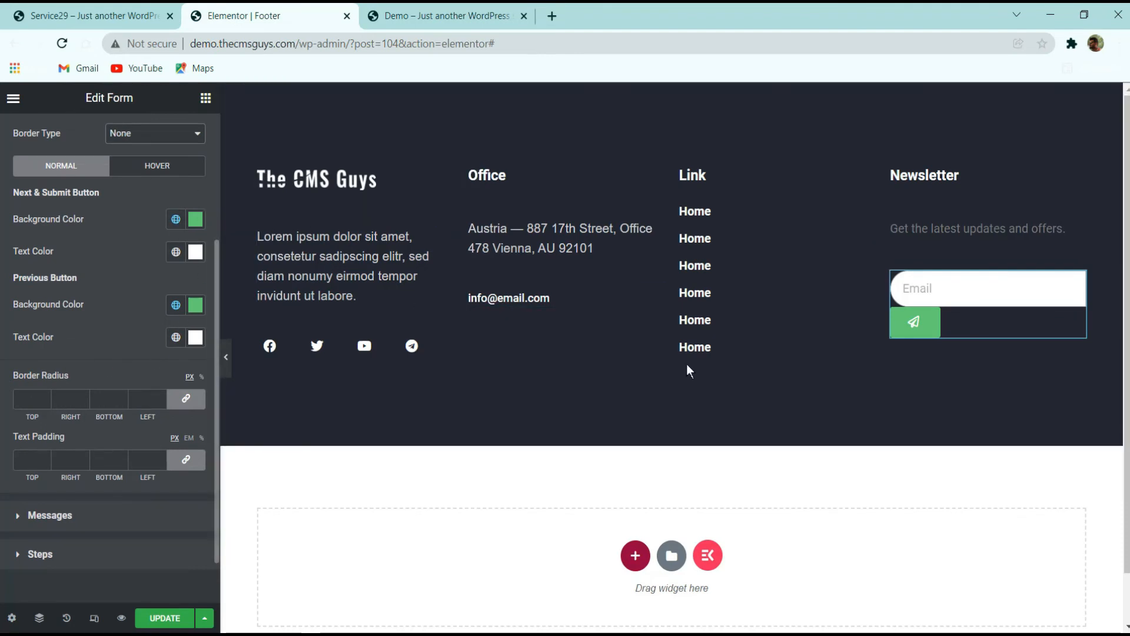
click(195, 219)
click(162, 314)
drag(50, 415, 49, 416)
drag(163, 314, 211, 249)
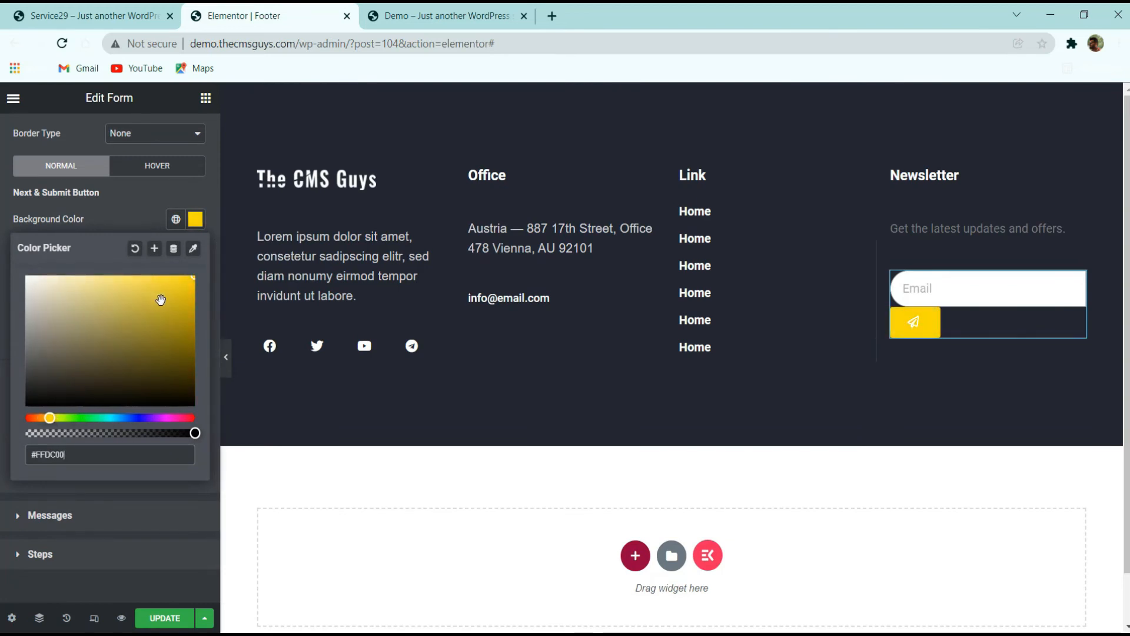
mouse_move(155, 296)
mouse_down()
mouse_move(139, 312)
mouse_move(116, 283)
mouse_up()
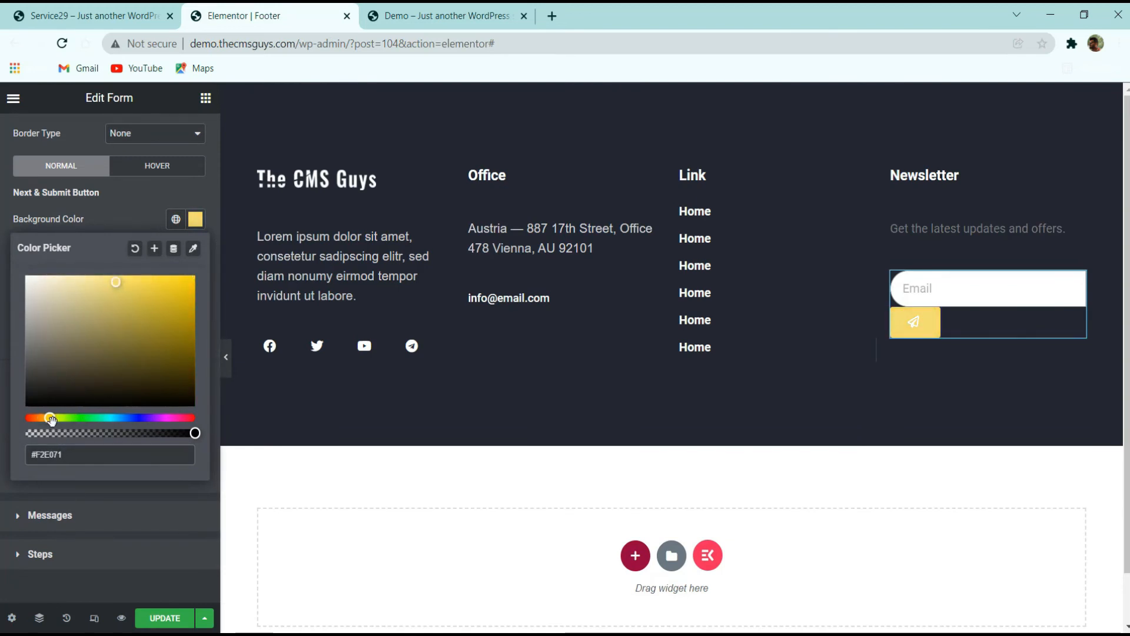
drag(51, 420, 43, 418)
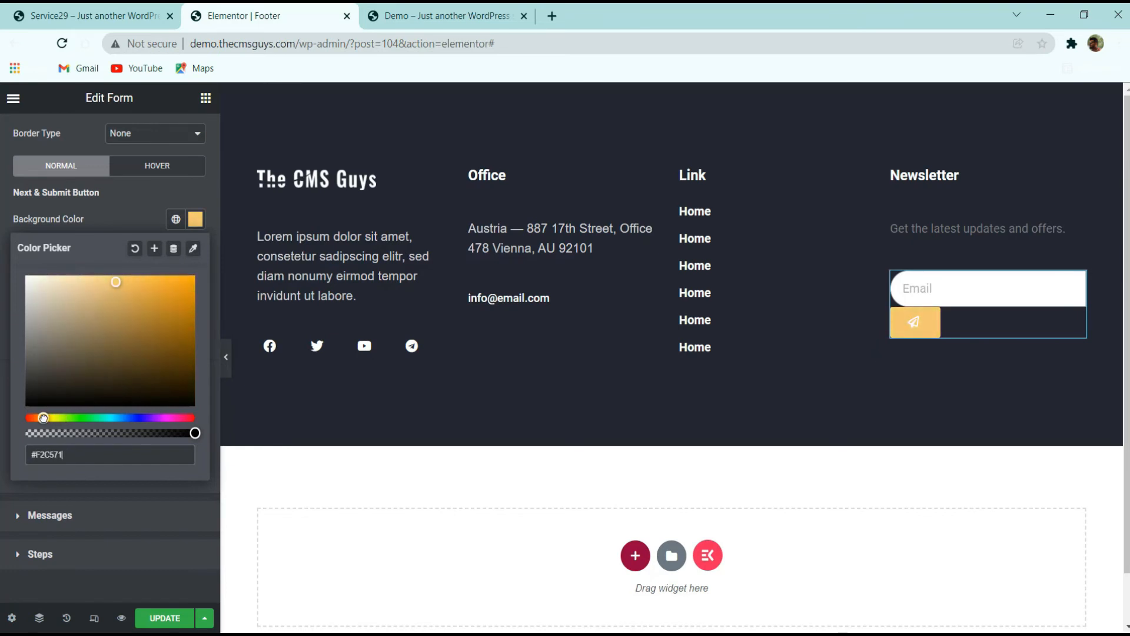
drag(162, 304, 195, 250)
click(127, 212)
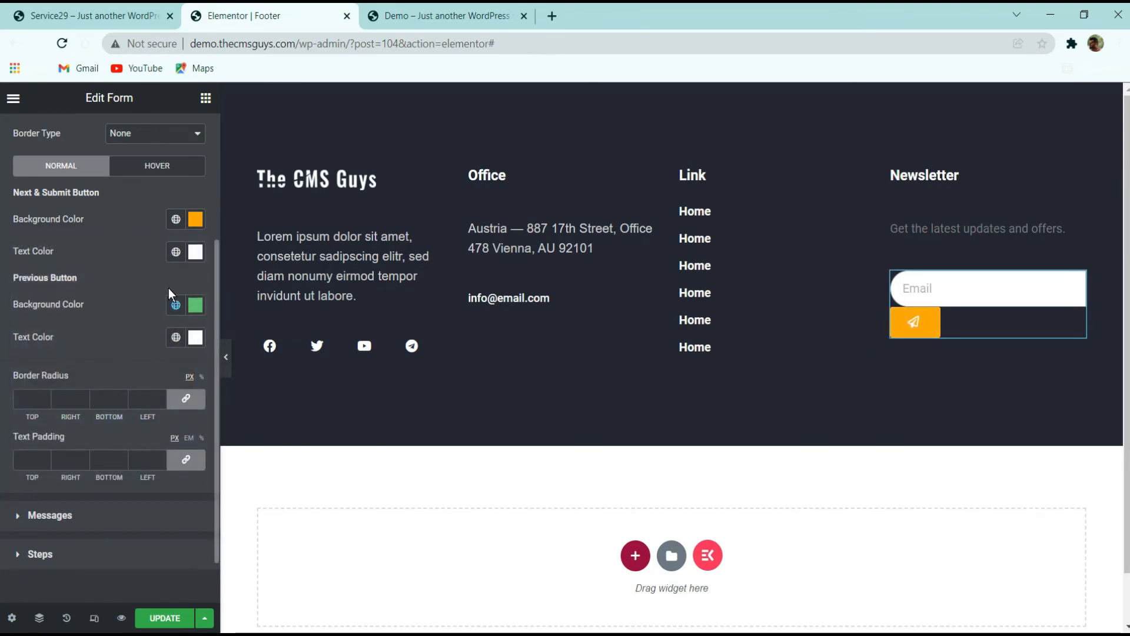
Set the submit button's hover background colour to #00DEFF
click(155, 166)
click(195, 221)
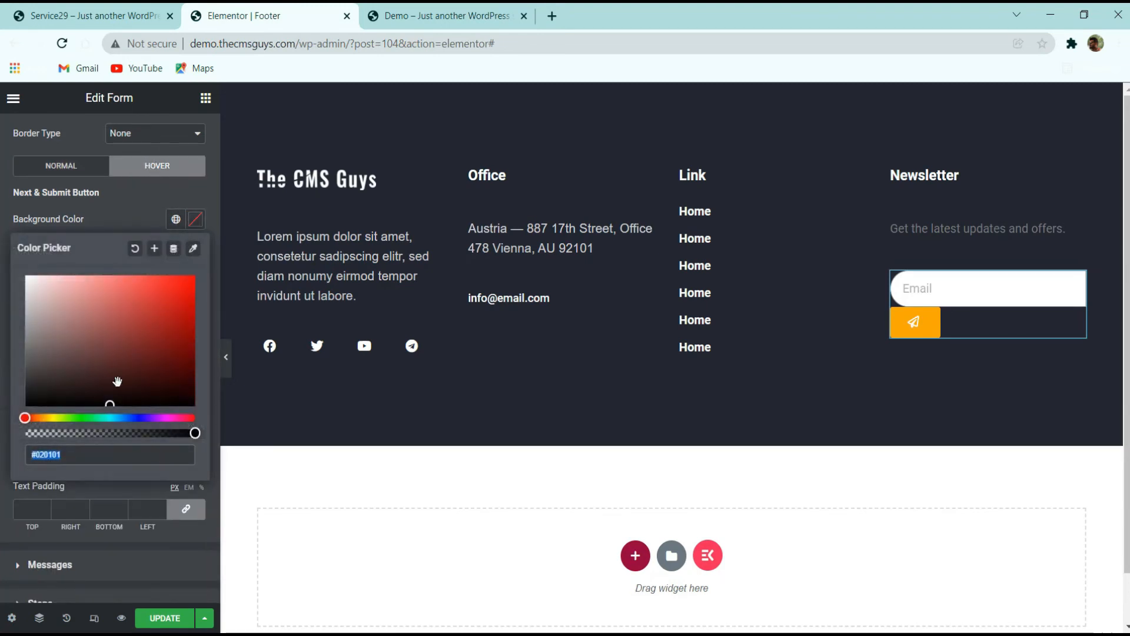
drag(91, 417, 114, 417)
click(196, 252)
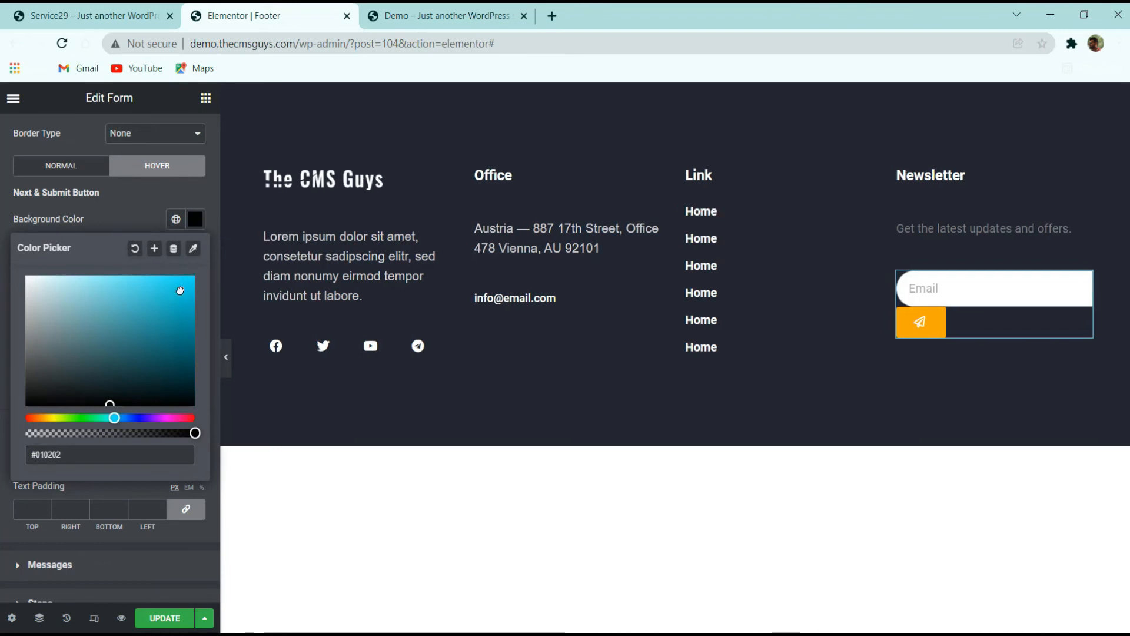
drag(181, 288, 204, 267)
click(922, 323)
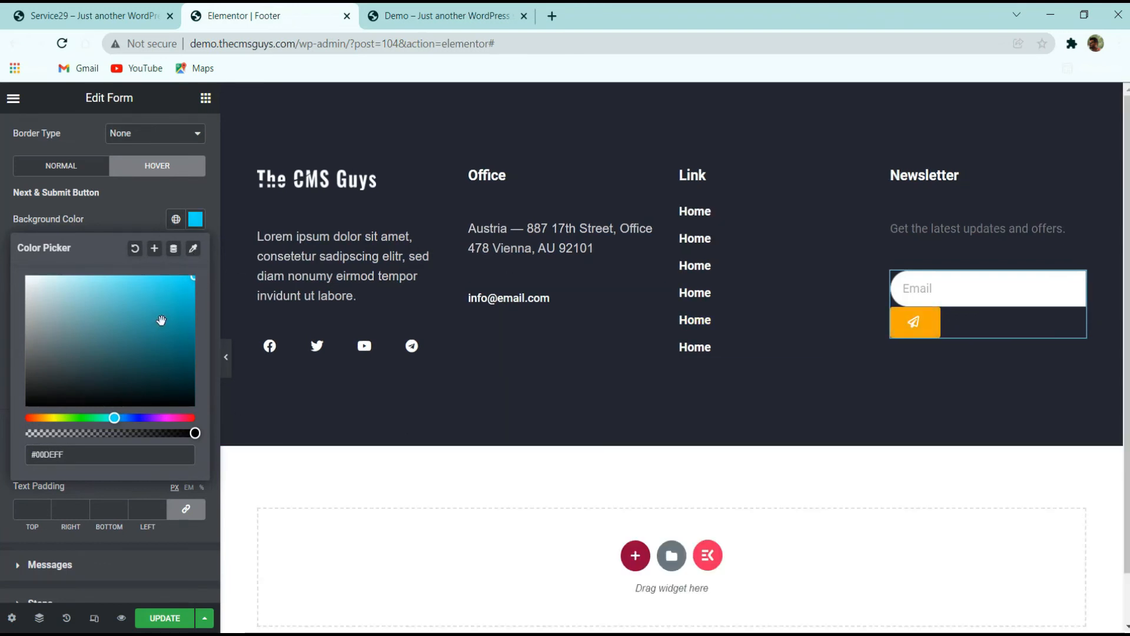
click(195, 250)
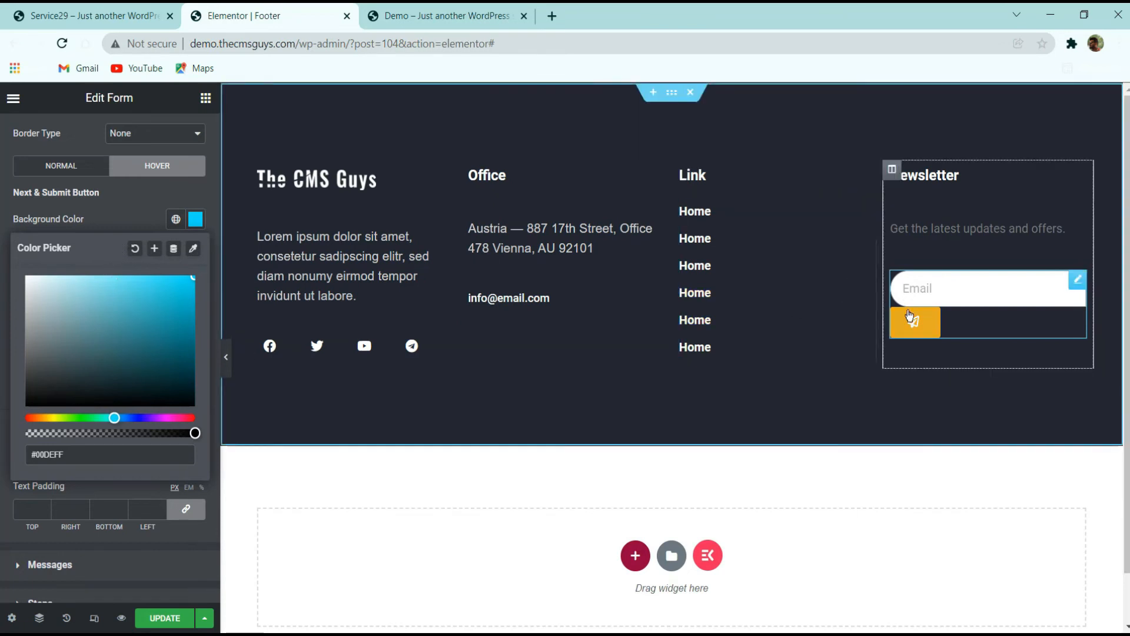
click(123, 223)
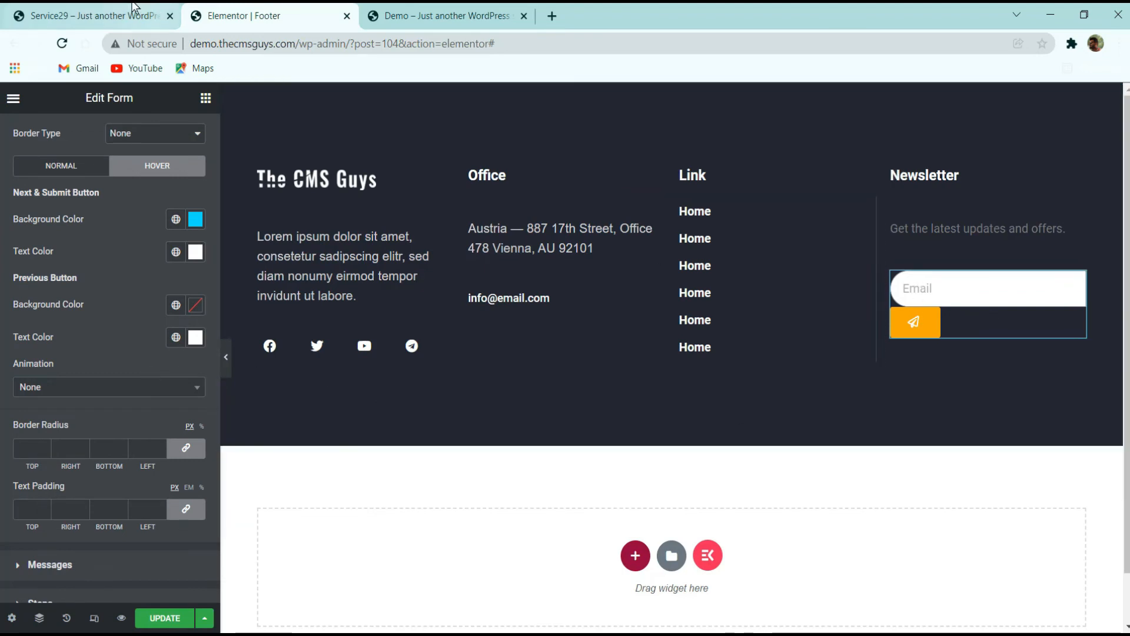
Check the original button, then set the submit button's right and bottom border radius to 50 and unlink its text padding
click(100, 16)
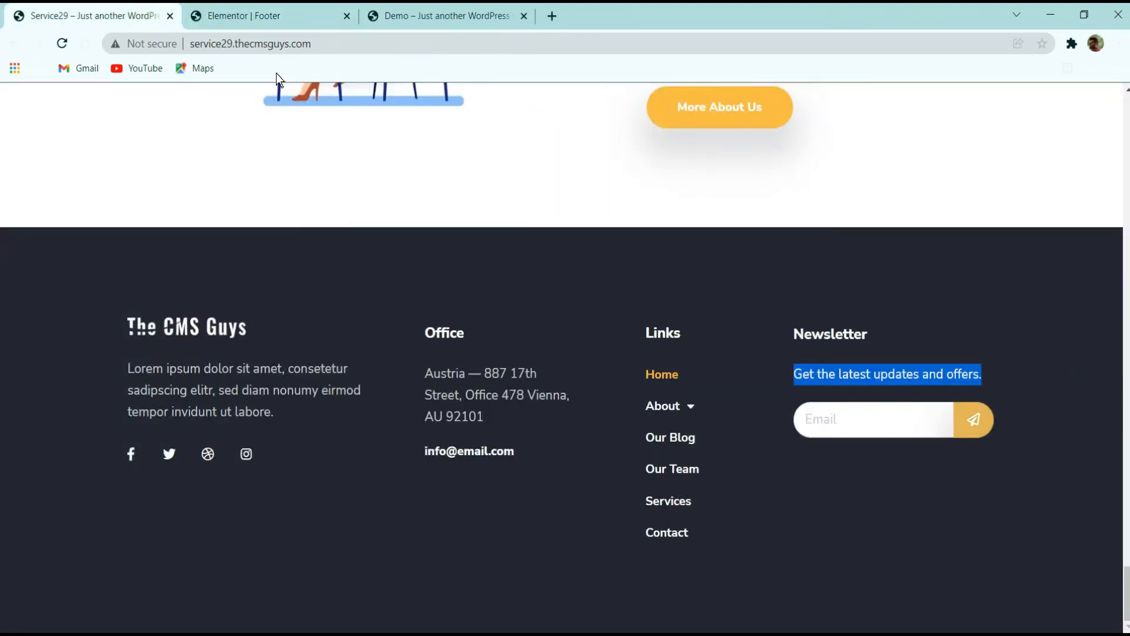
click(259, 16)
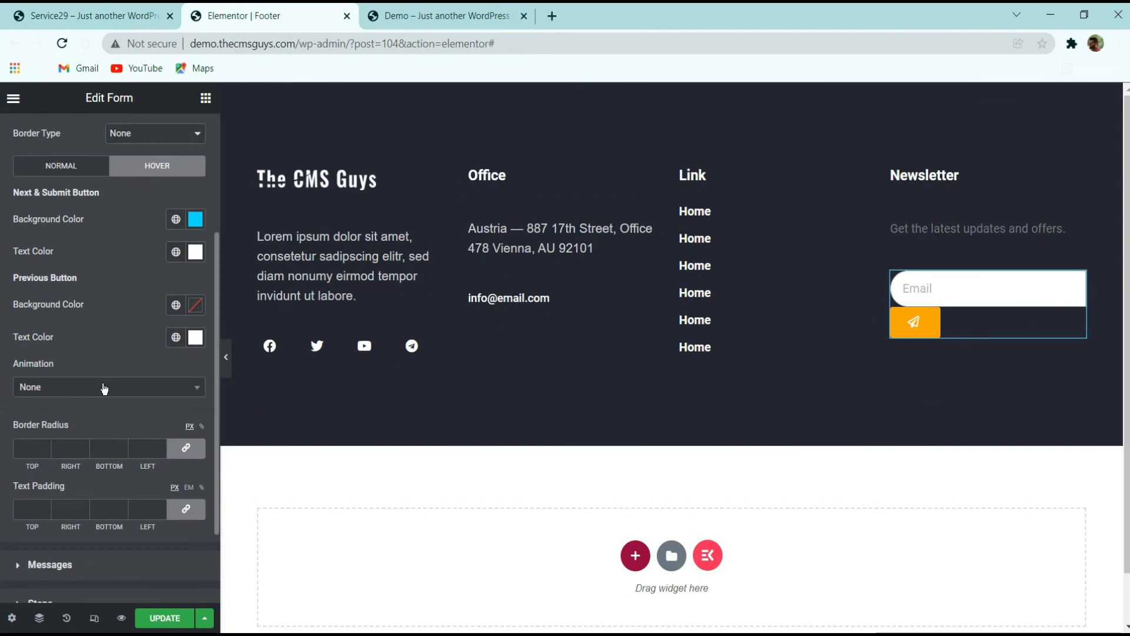
click(184, 449)
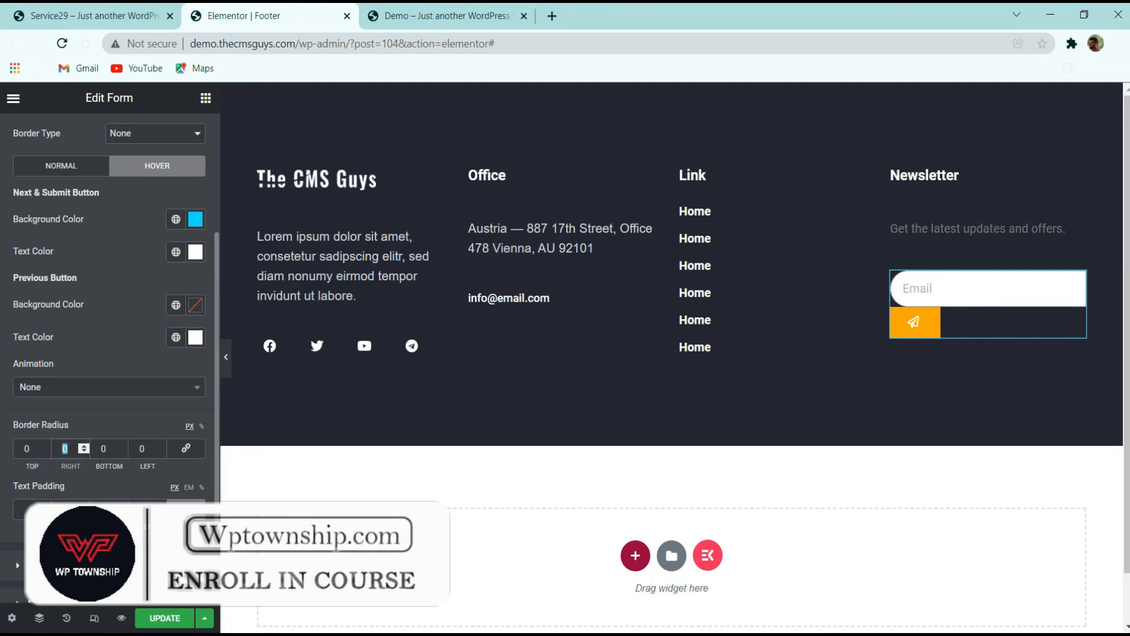
text(50)
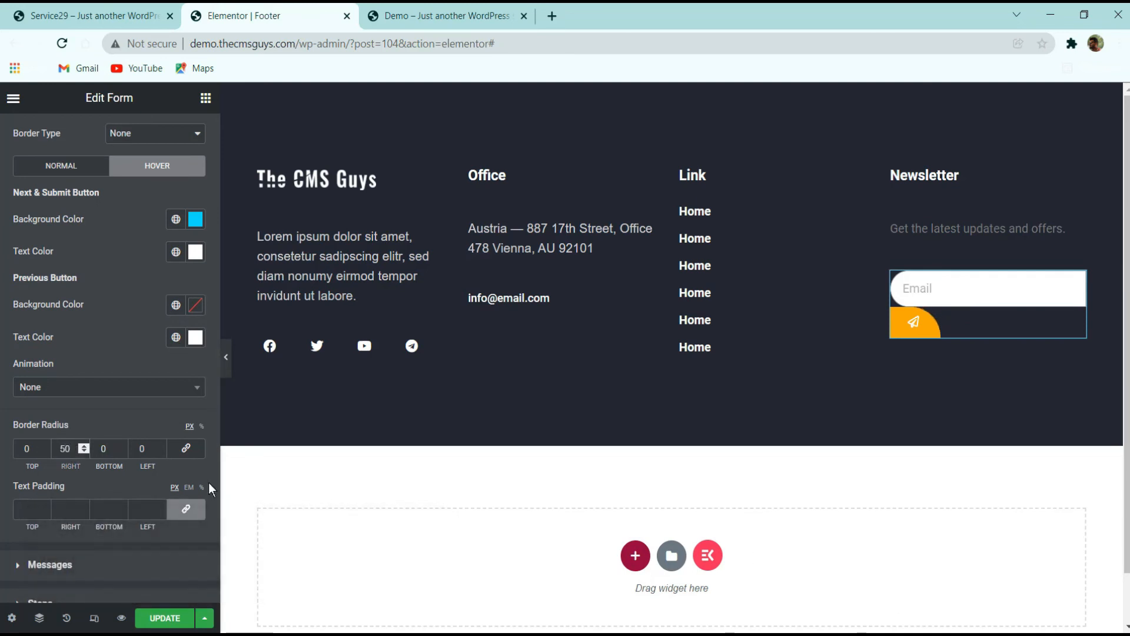
key(Tab)
mouse_move(648, 634)
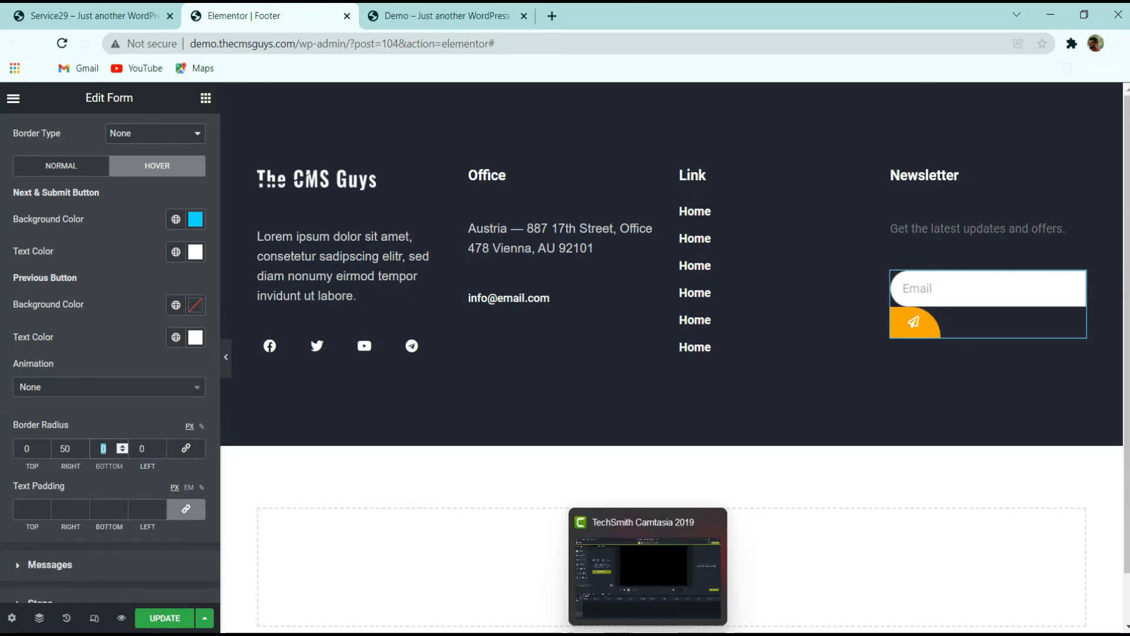
text(50)
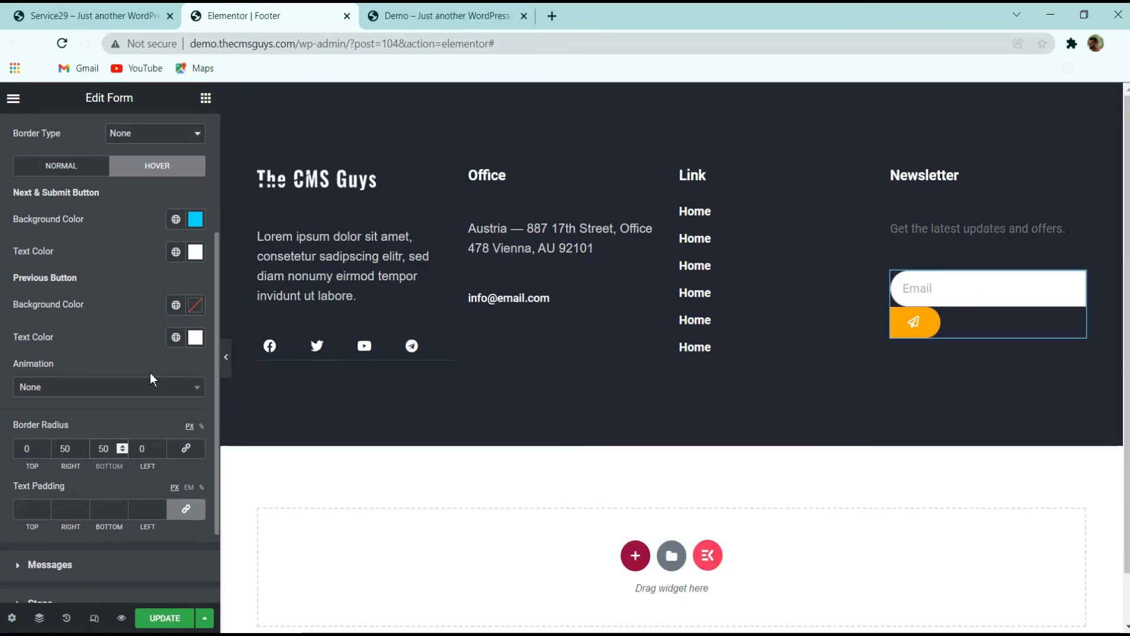
scroll(153, 371, down, 2)
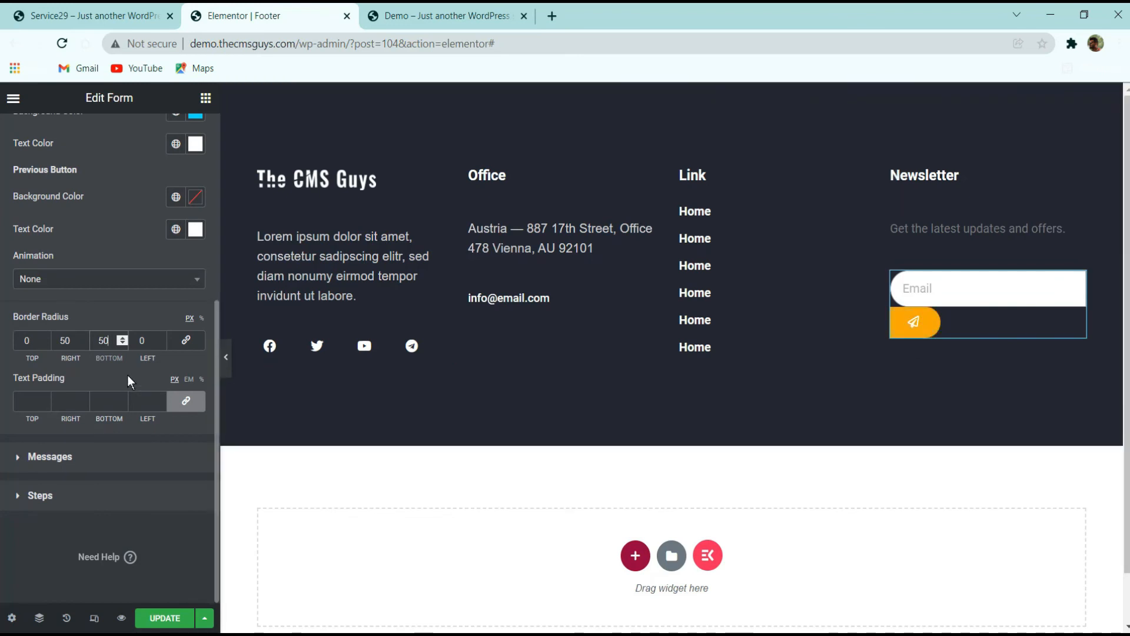
click(186, 401)
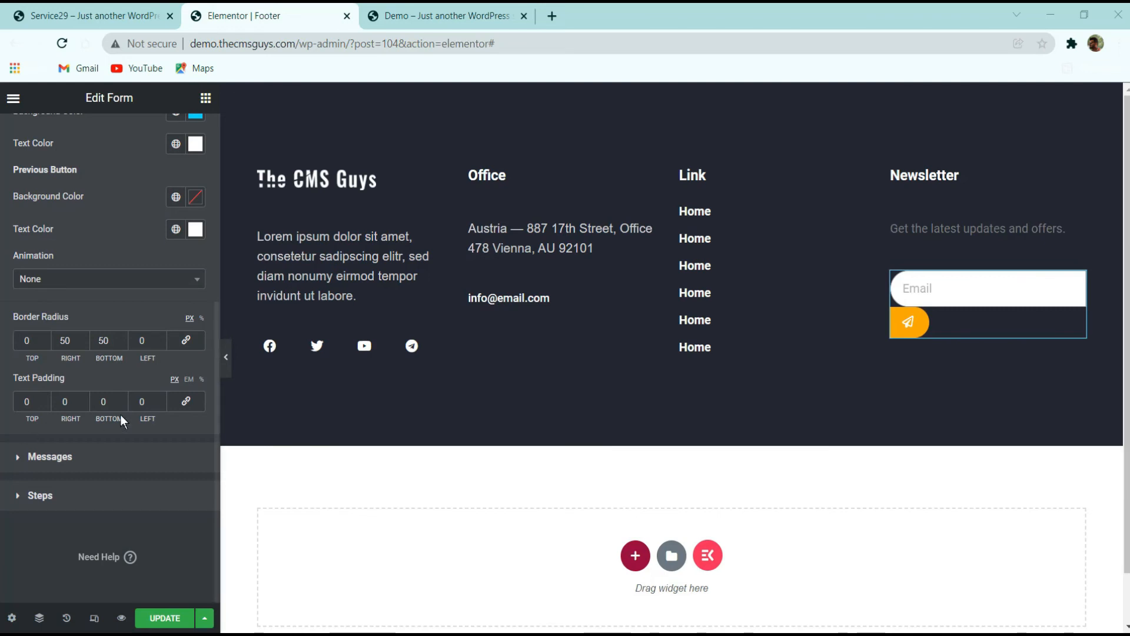
Look through the form's Steps and Messages style sections and the original footer
click(66, 495)
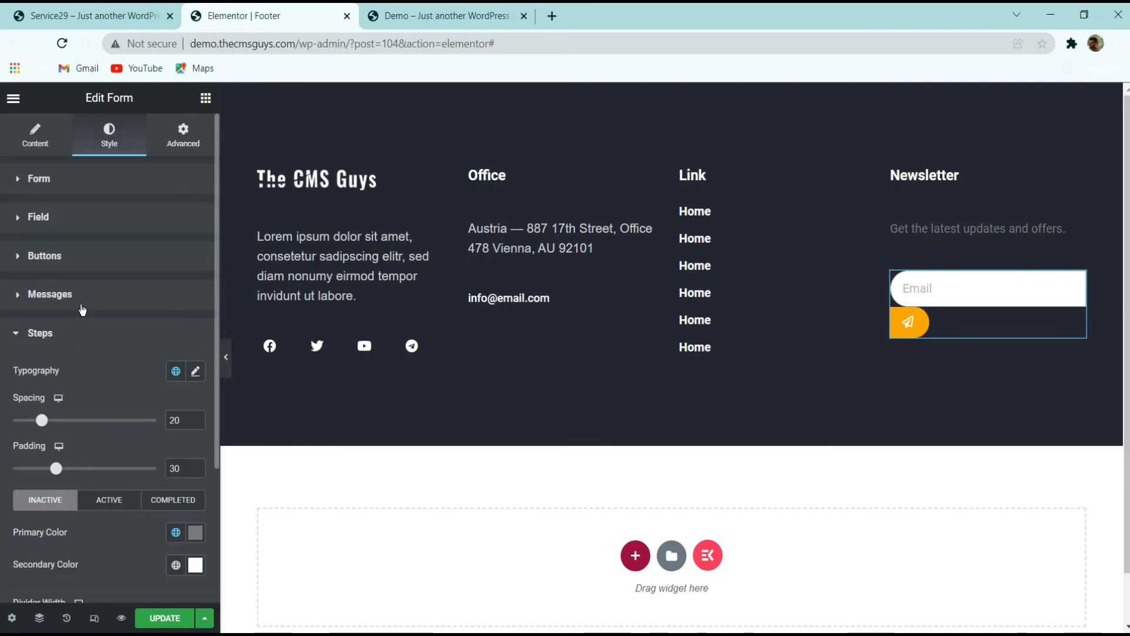
click(53, 295)
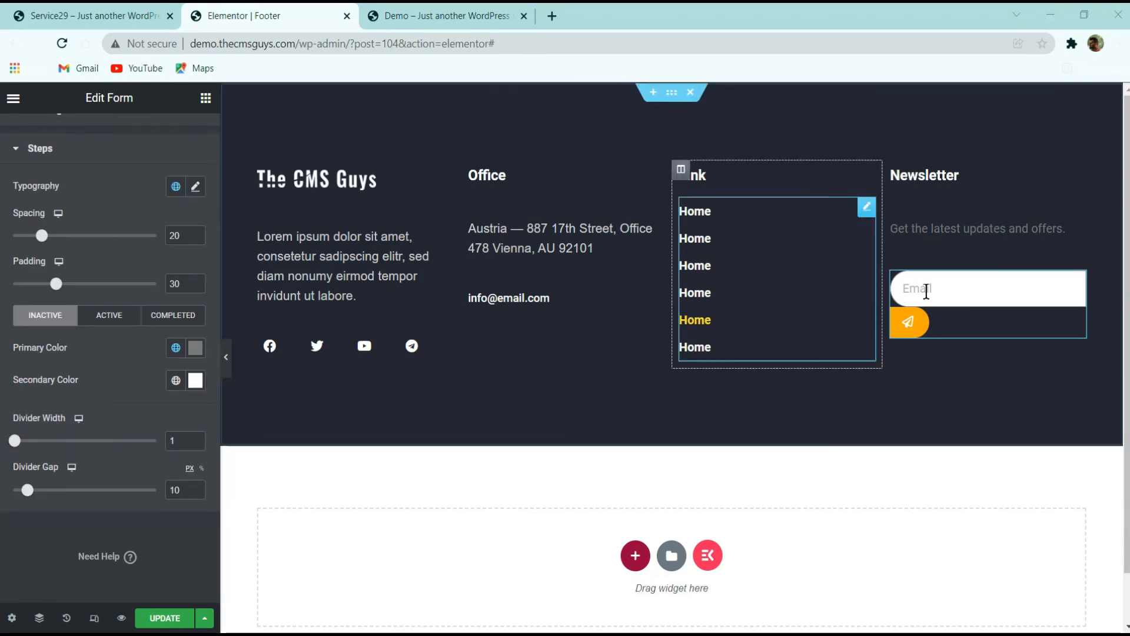
click(52, 13)
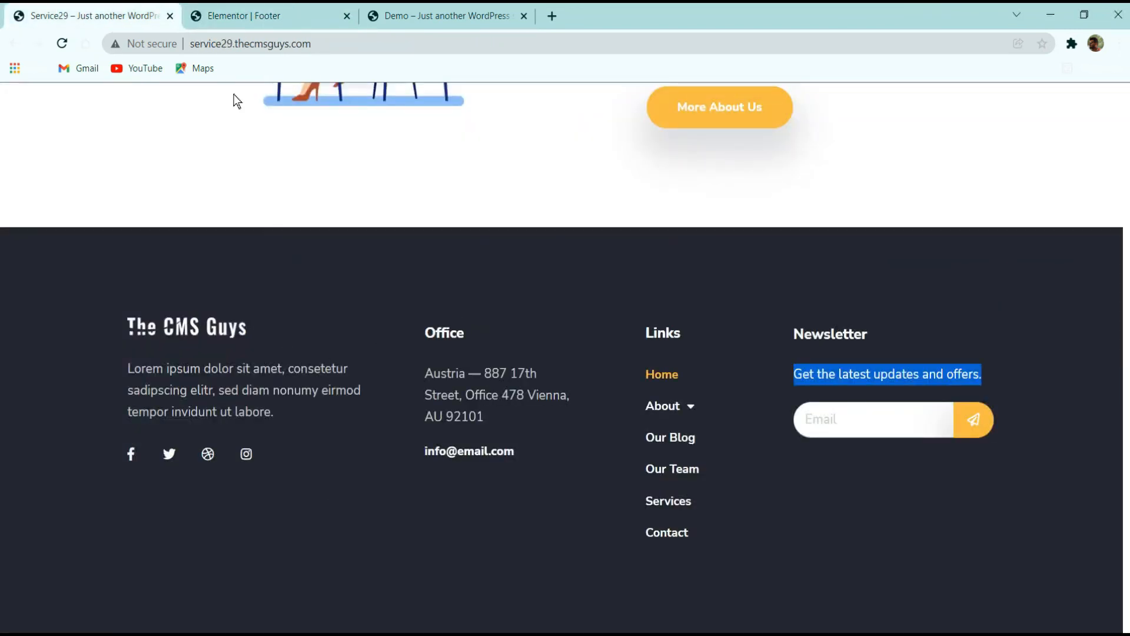
click(224, 16)
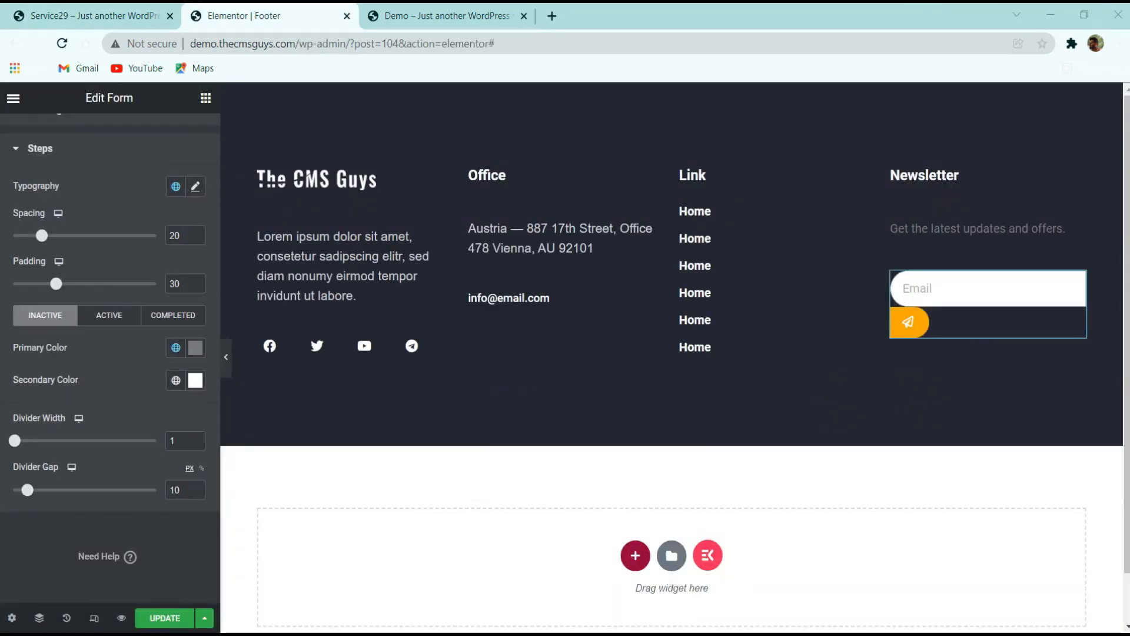
Set the first footer column's width to 33%, then select the Office column
click(258, 169)
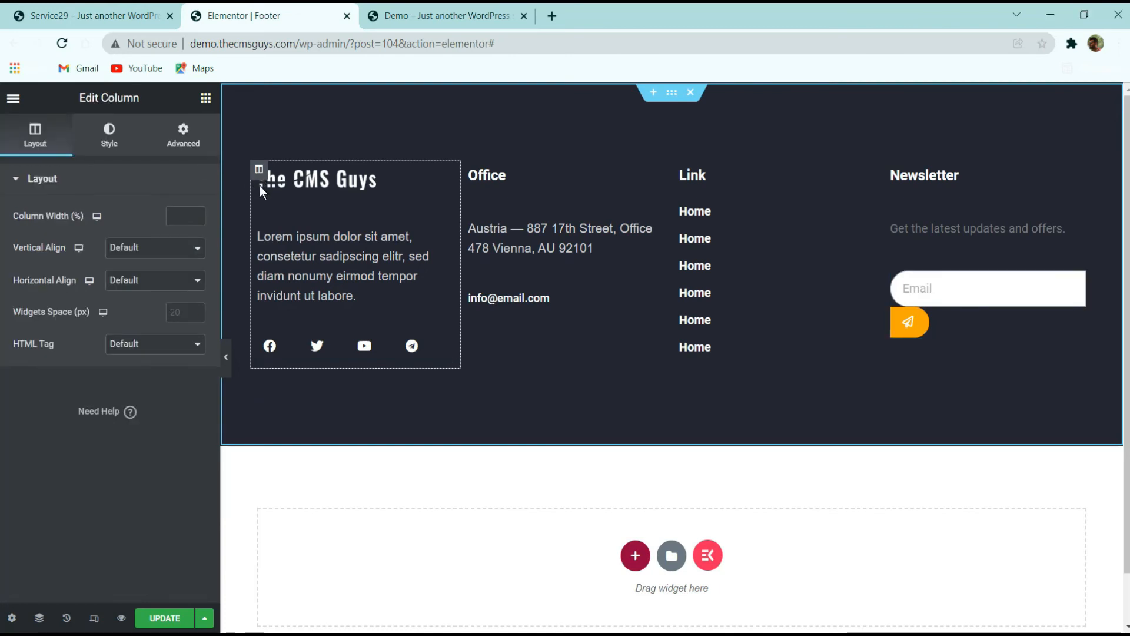
click(169, 218)
text(33)
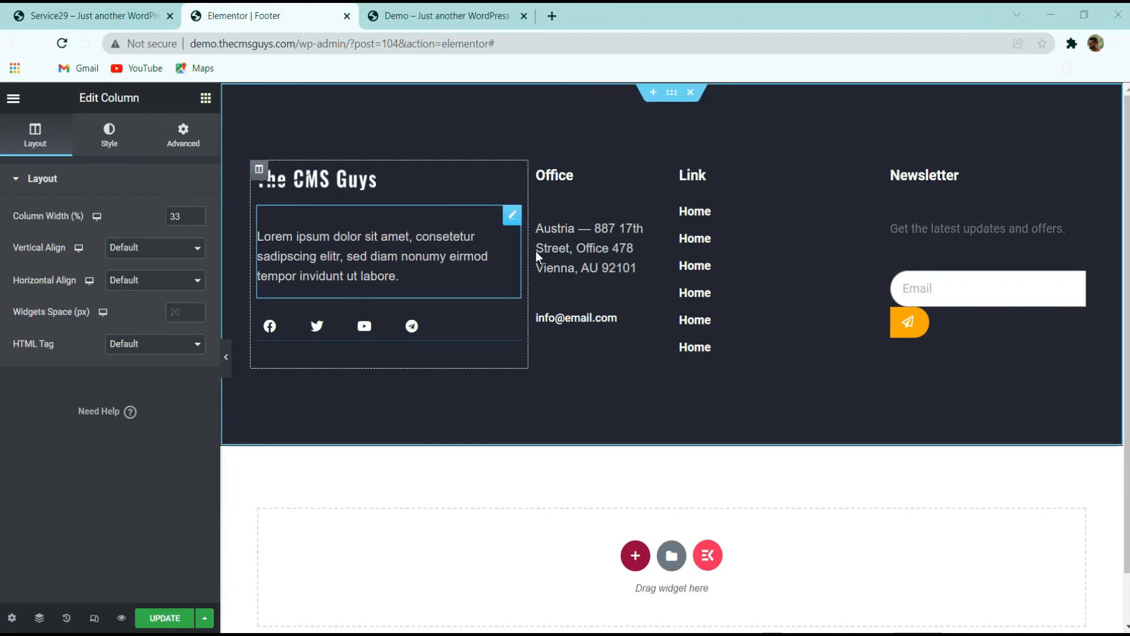
click(538, 170)
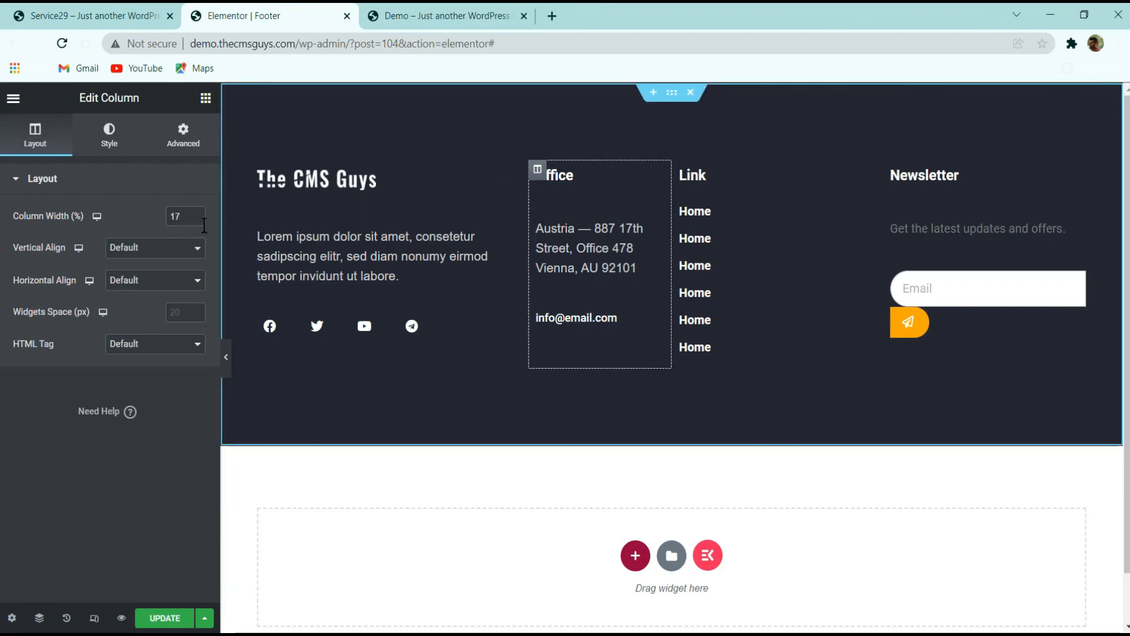
Set the Office column's width to 23% and the Link column's width to 16%
text(23)
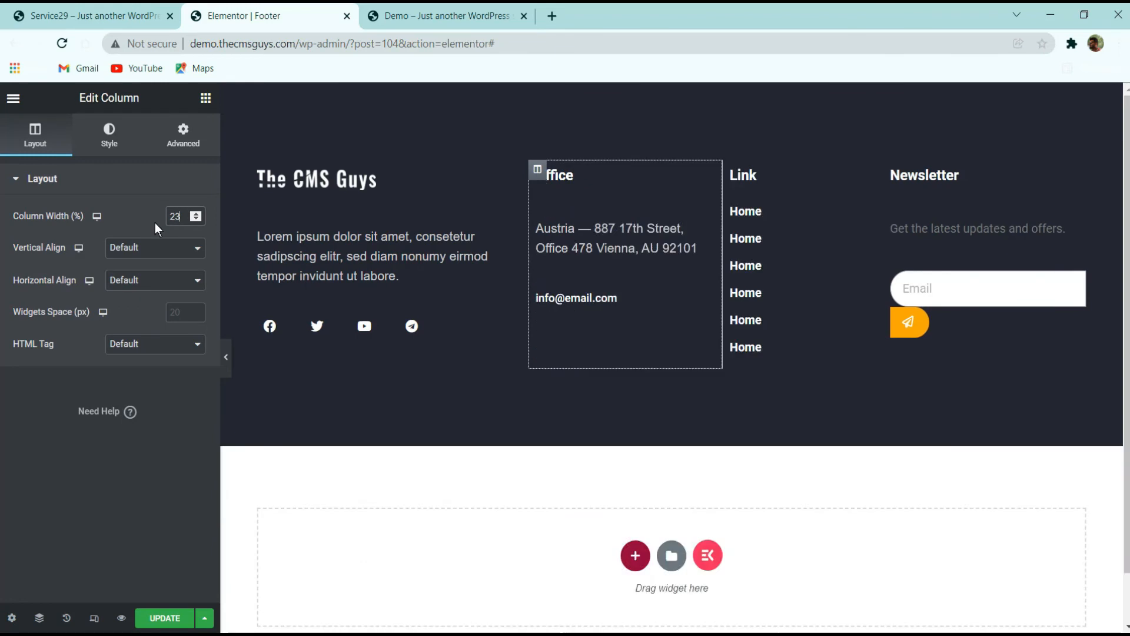
click(732, 171)
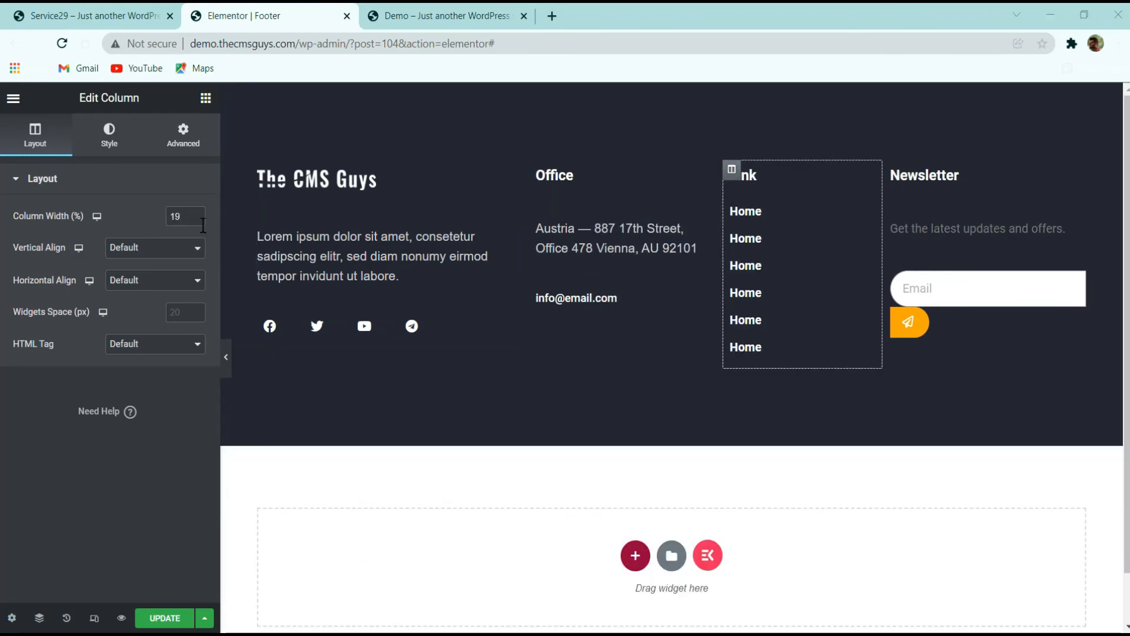
double_click(175, 216)
text(16)
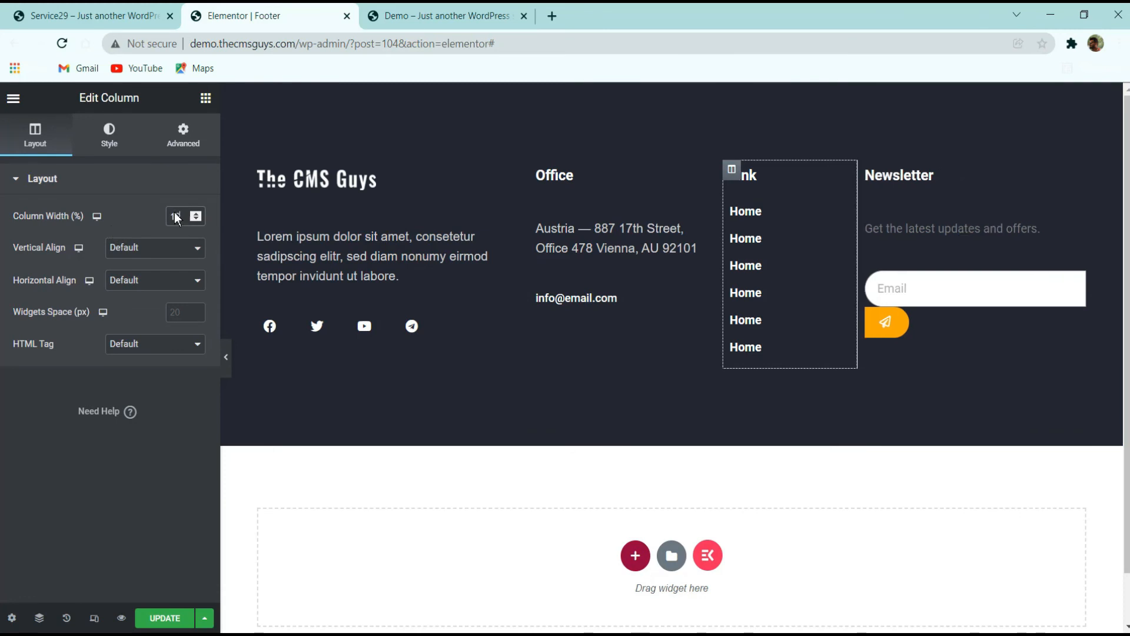
Set the newsletter form's submit button column width to 20%
click(913, 285)
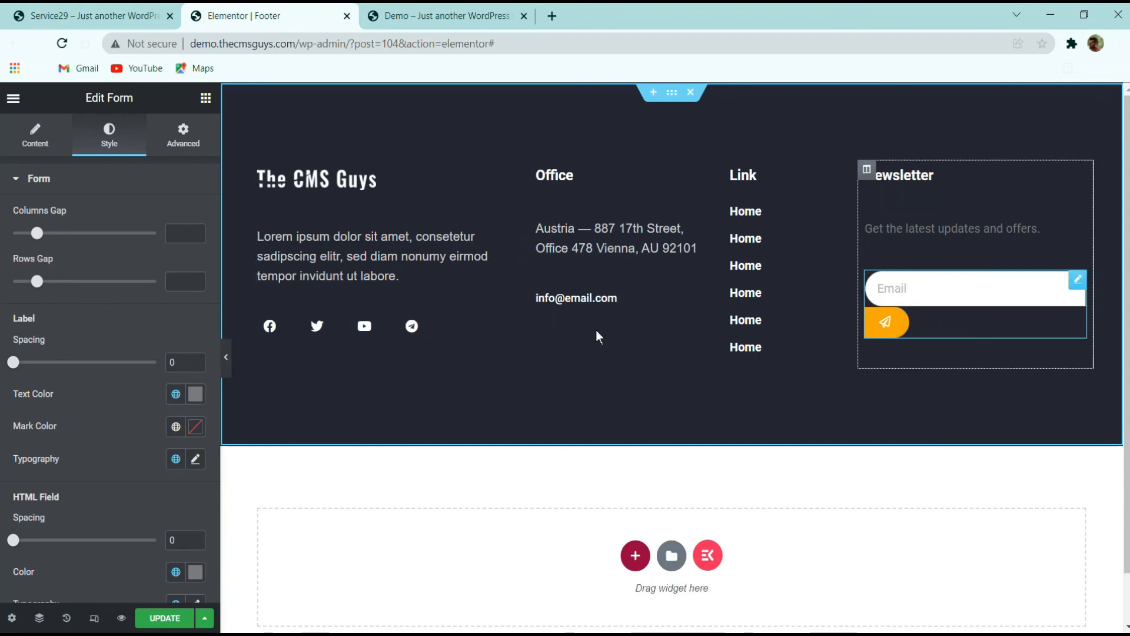
click(37, 139)
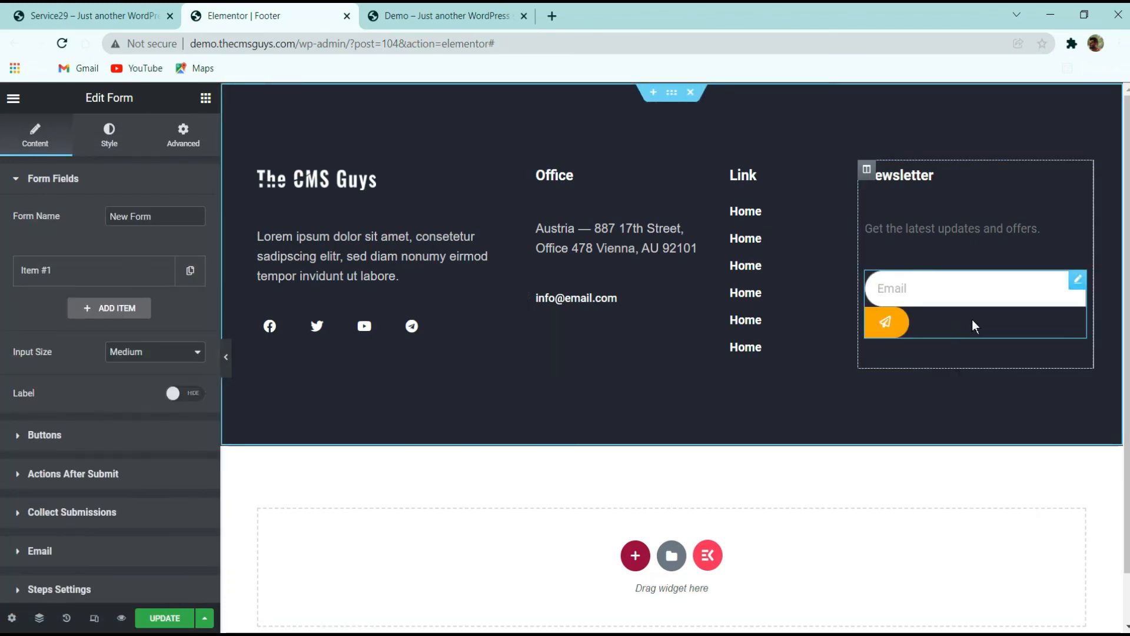
click(129, 271)
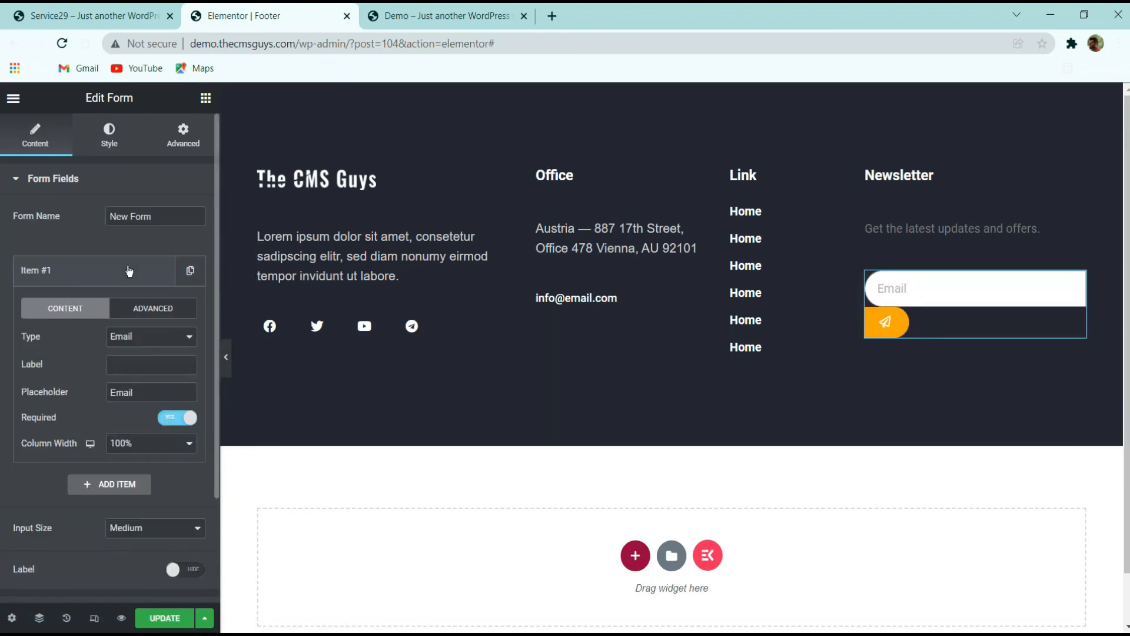
click(129, 271)
click(130, 272)
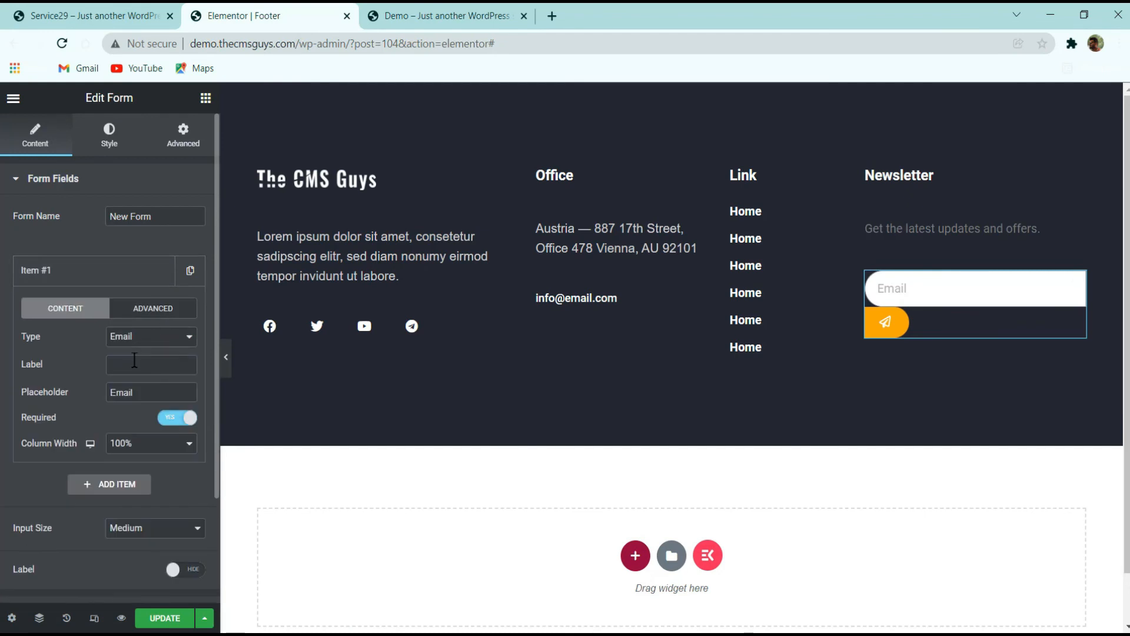
click(107, 272)
scroll(99, 402, down, 3)
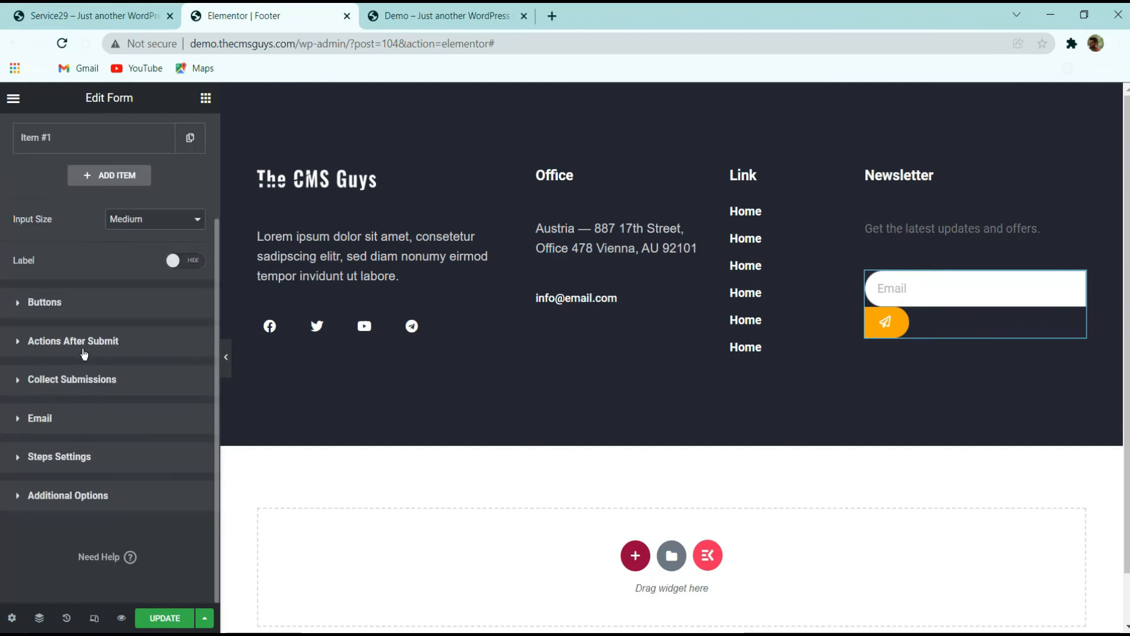
click(79, 314)
click(155, 288)
click(143, 315)
click(140, 291)
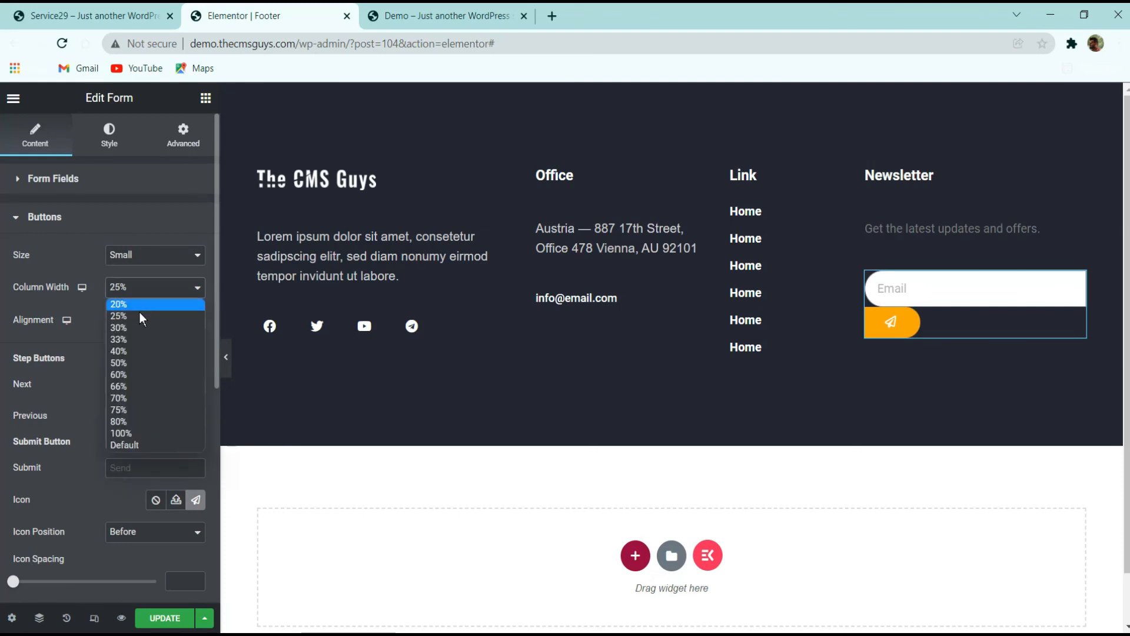
click(124, 444)
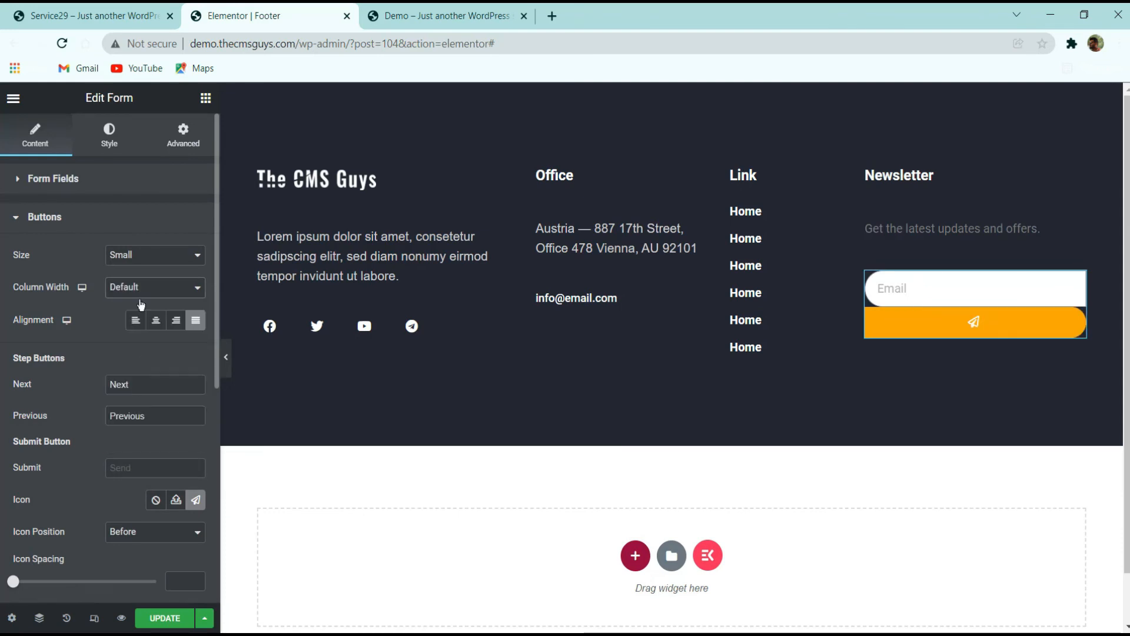
click(140, 291)
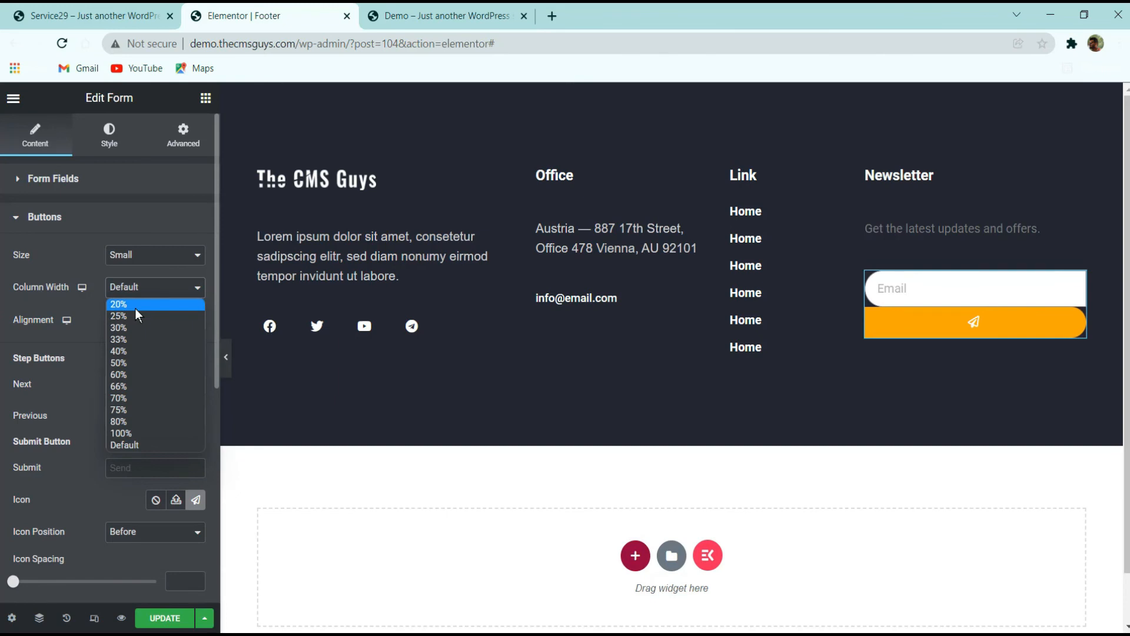
click(135, 305)
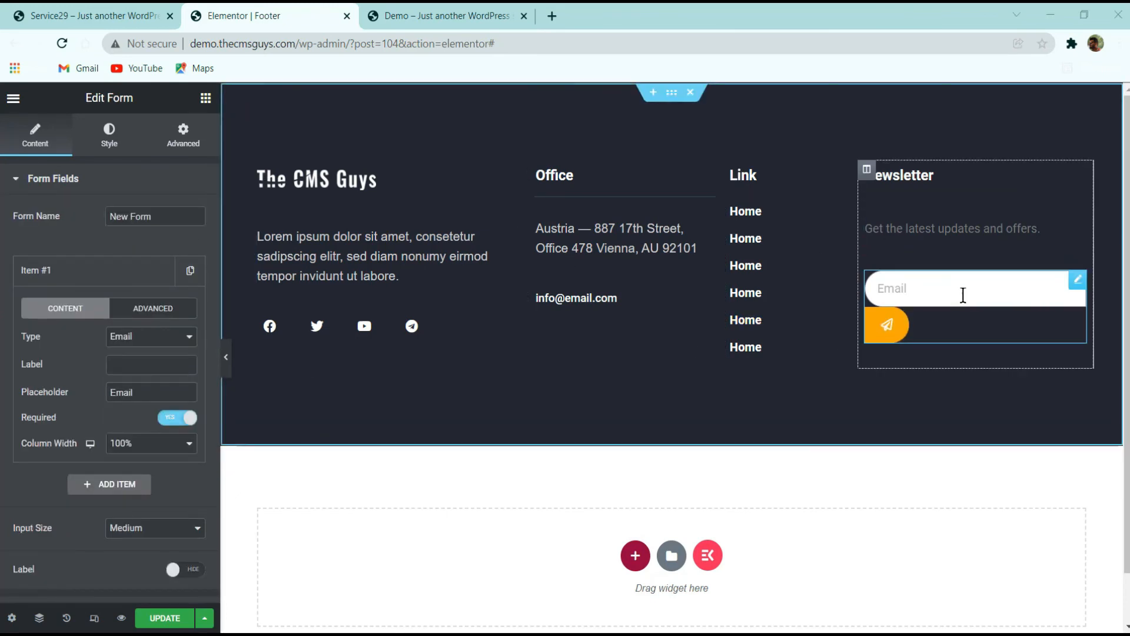
Set the form's email field column width to 80% so it sits beside the button
click(116, 268)
click(111, 270)
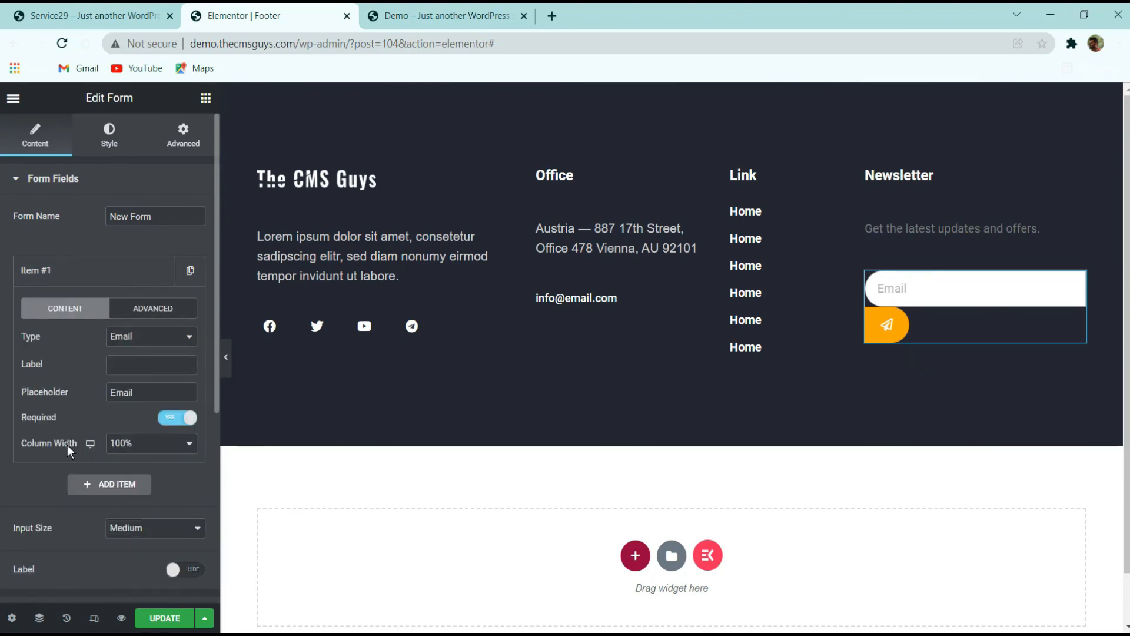
click(161, 445)
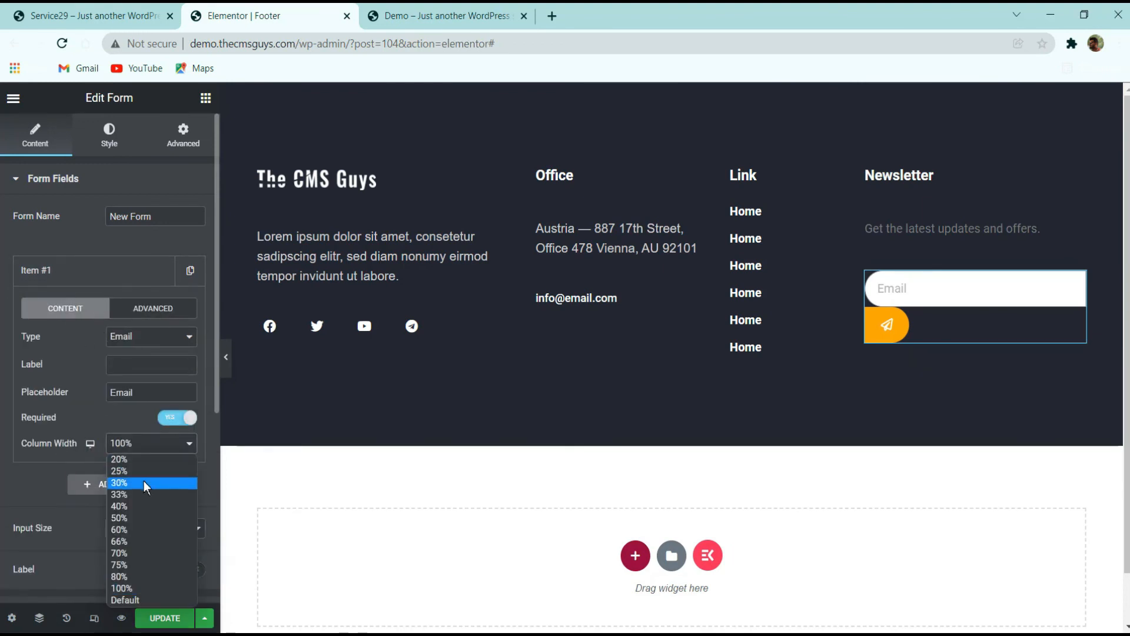
click(133, 576)
click(103, 272)
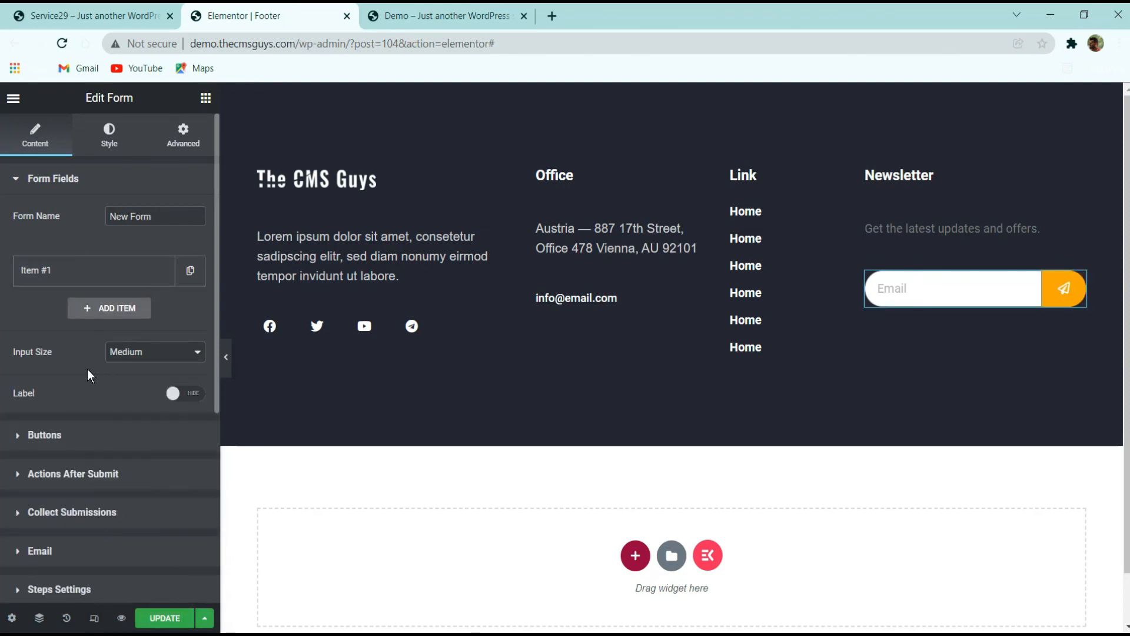
click(72, 444)
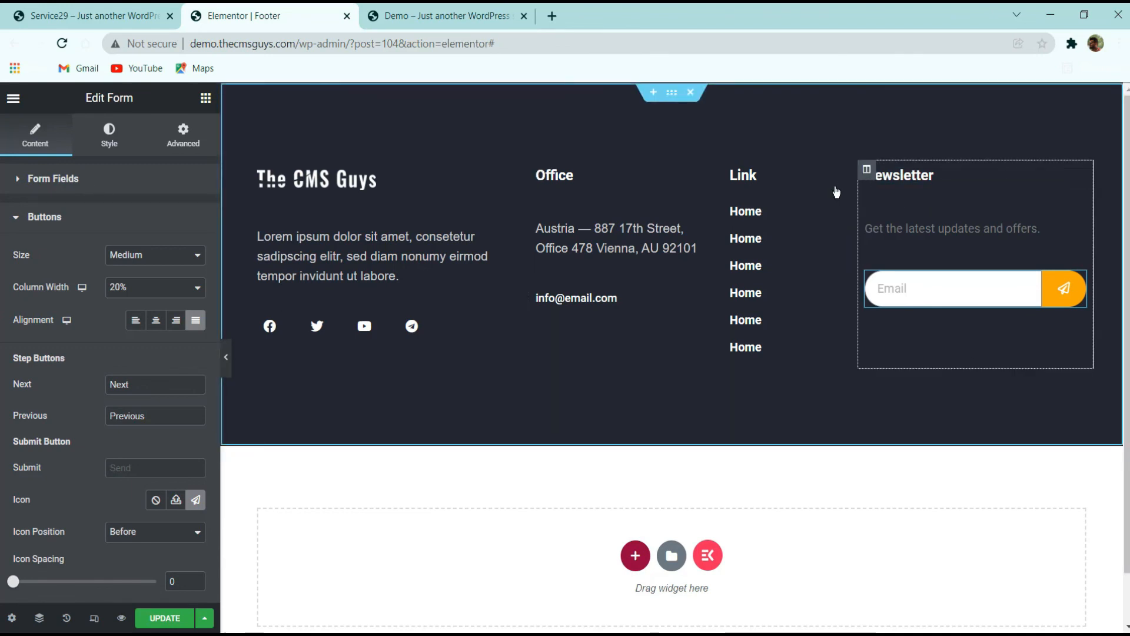
Select the Newsletter column and preview the footer layout without the editor panel
click(866, 170)
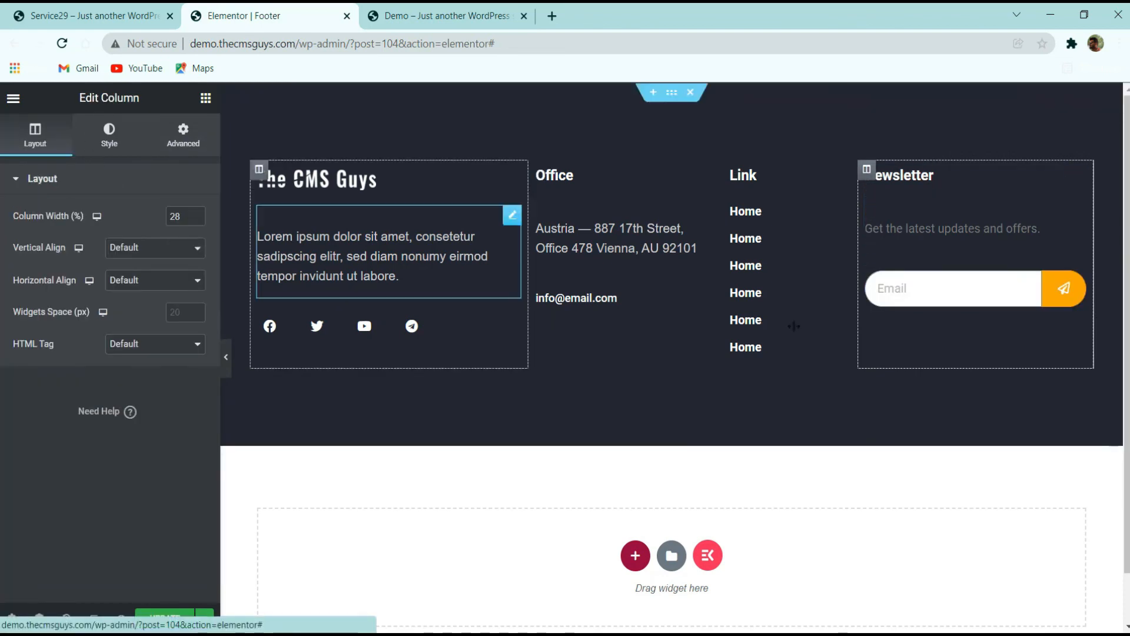
click(226, 357)
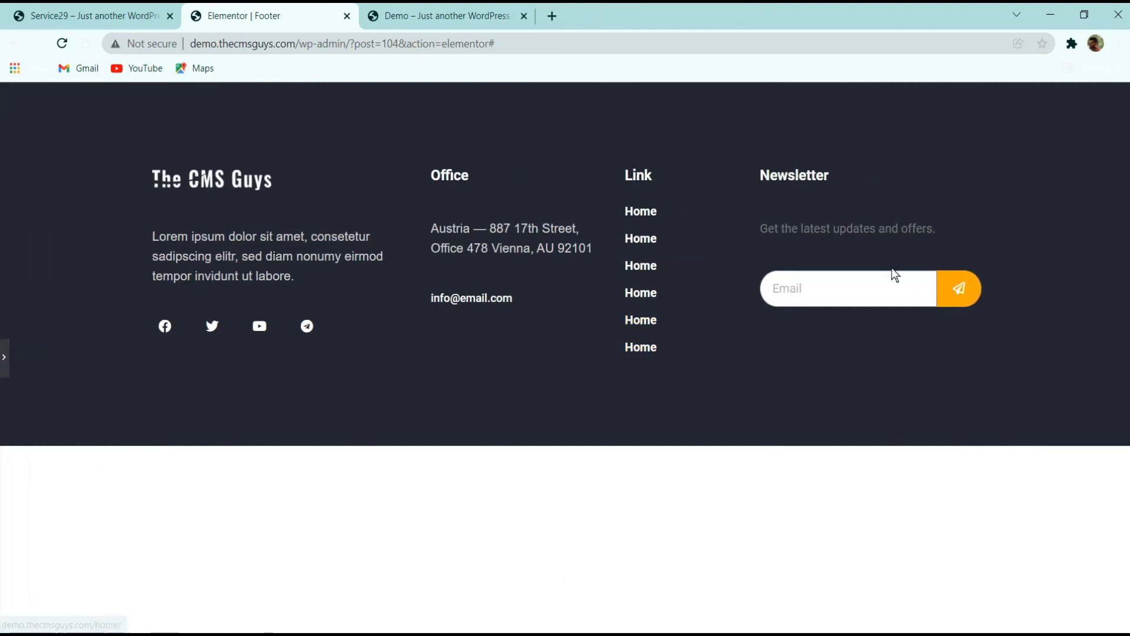
click(4, 357)
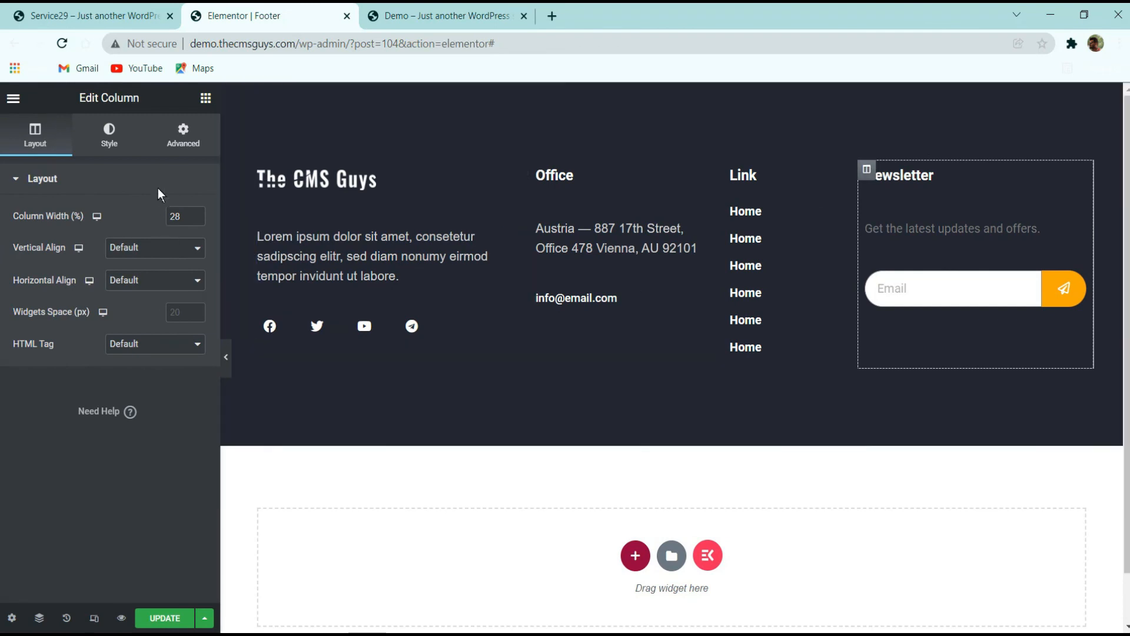
Set the Newsletter column's left margin to 25 px, keeping its other margins at 0
click(180, 138)
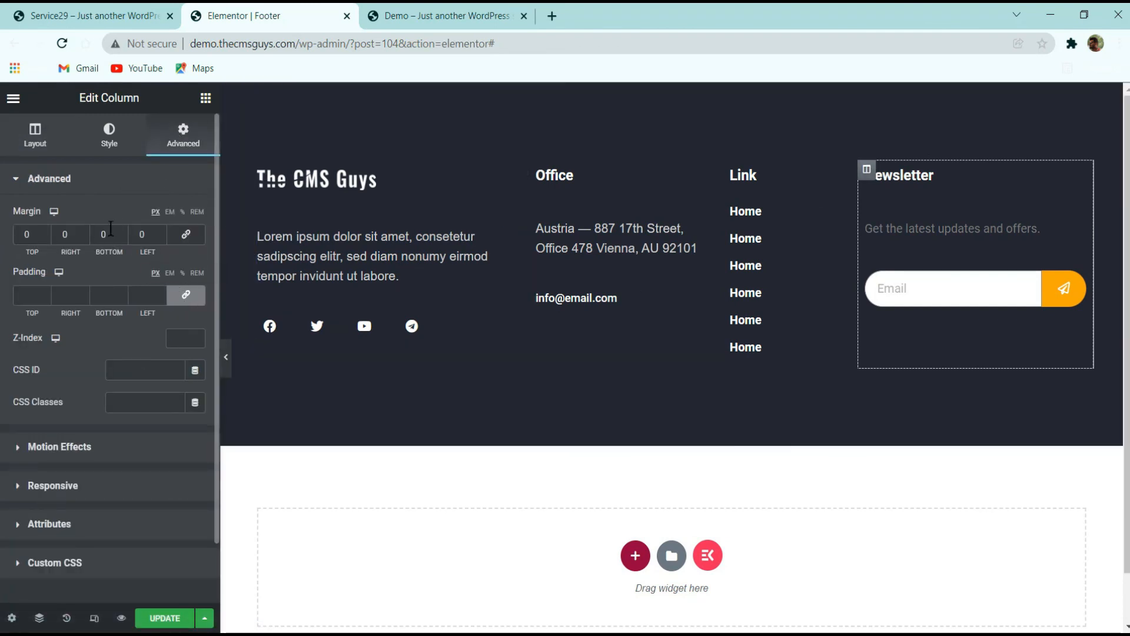
click(186, 296)
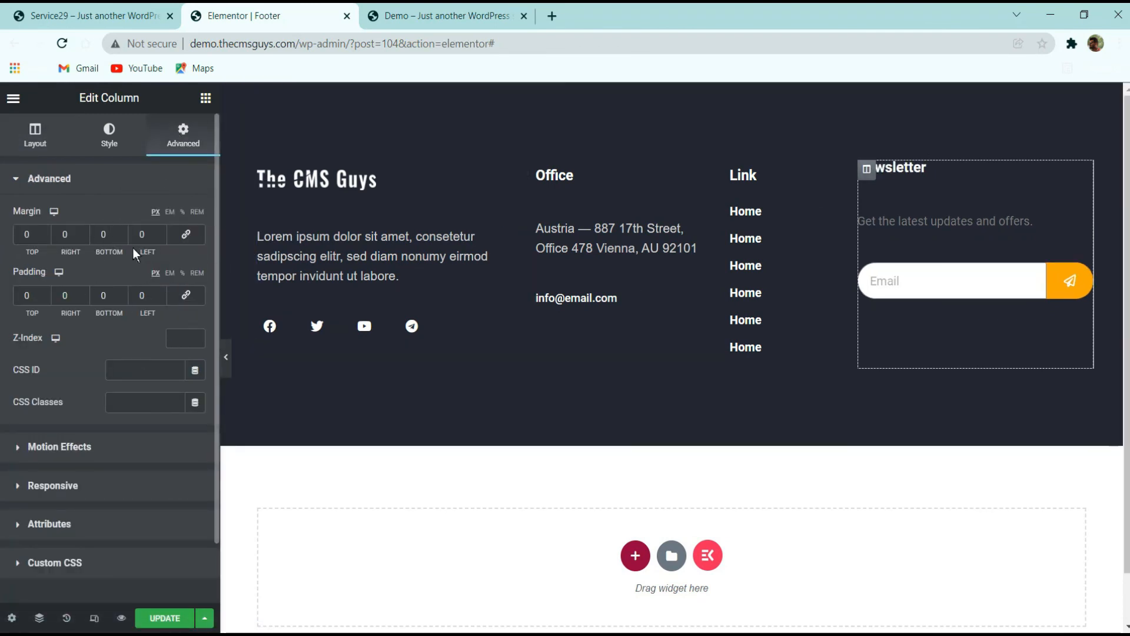
click(72, 236)
text(25)
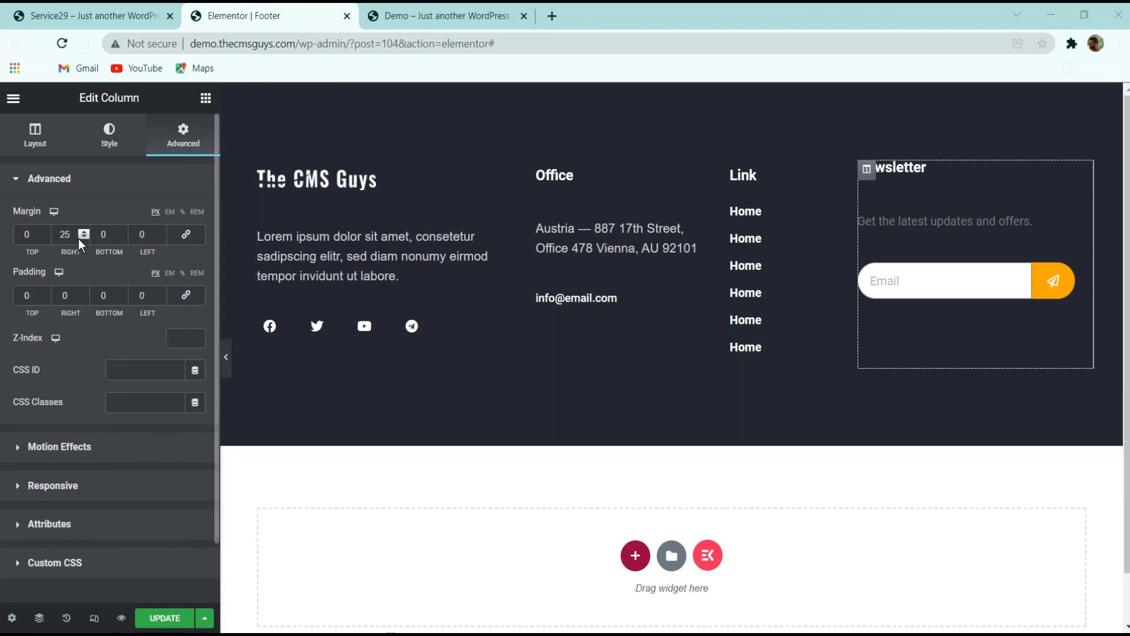
double_click(70, 235)
text(0)
double_click(142, 235)
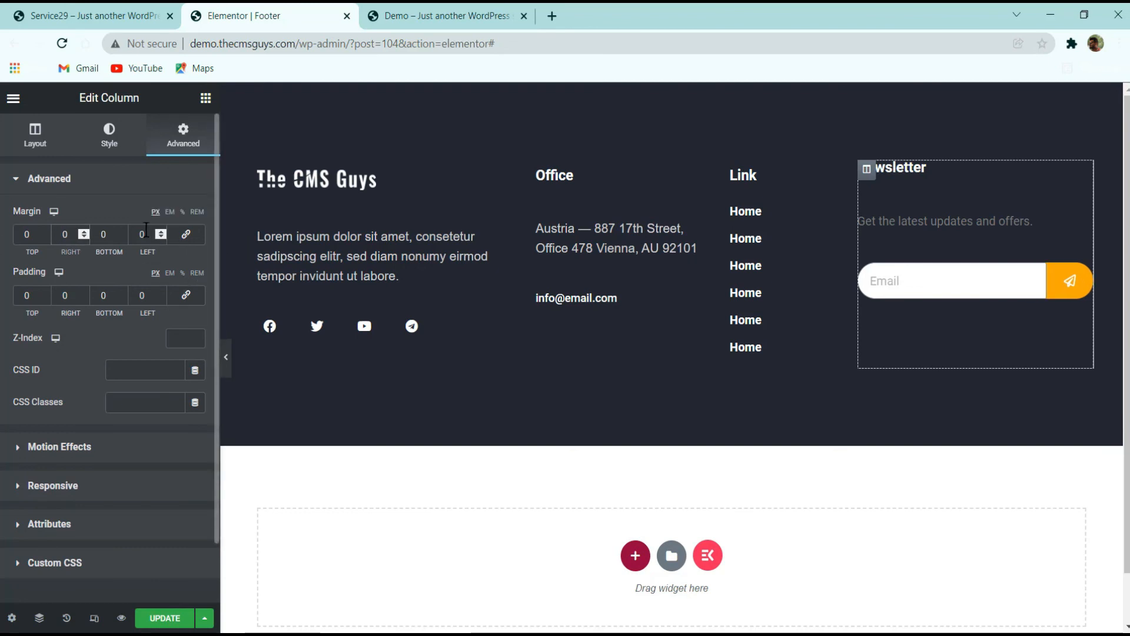
text(25)
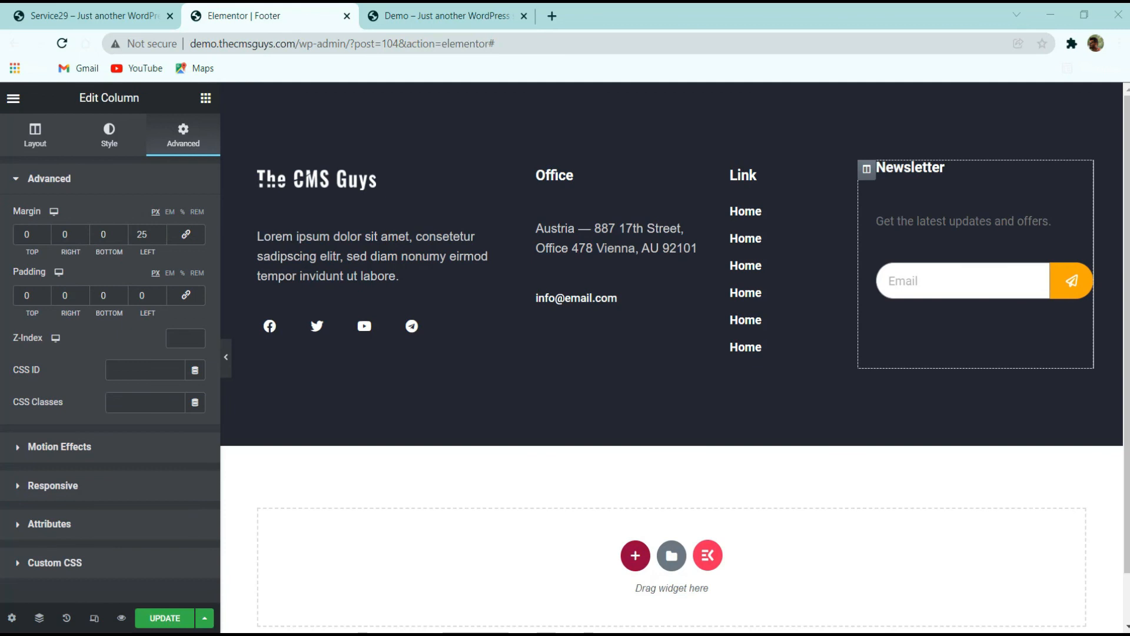
Unlink the Link column's margins and set its left margin to 15 and right margin to 8
click(732, 172)
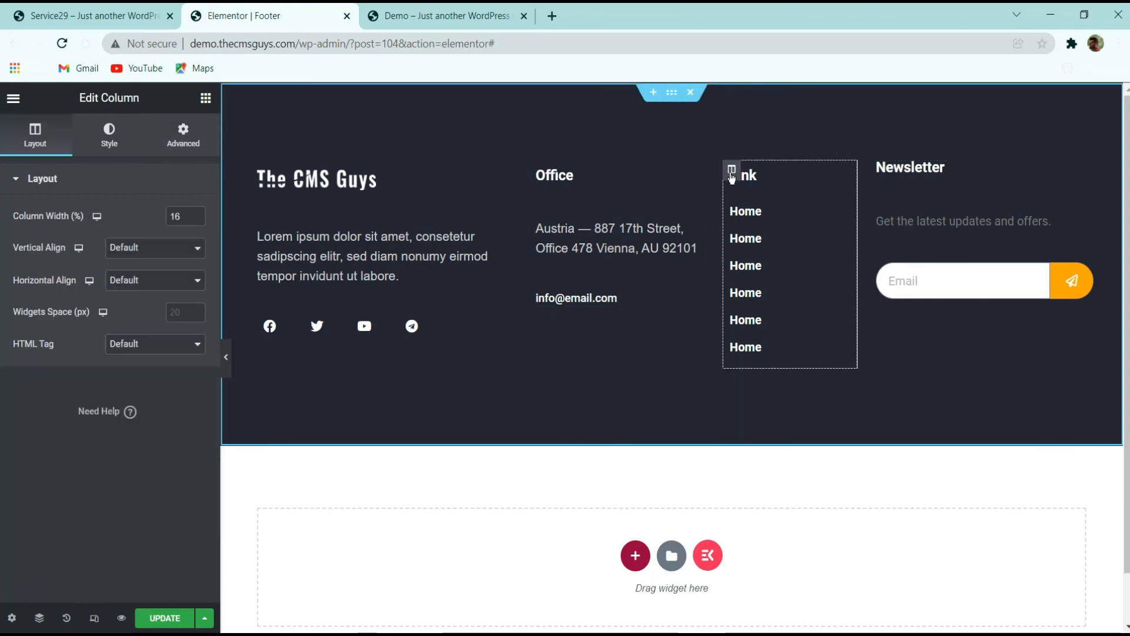
click(183, 135)
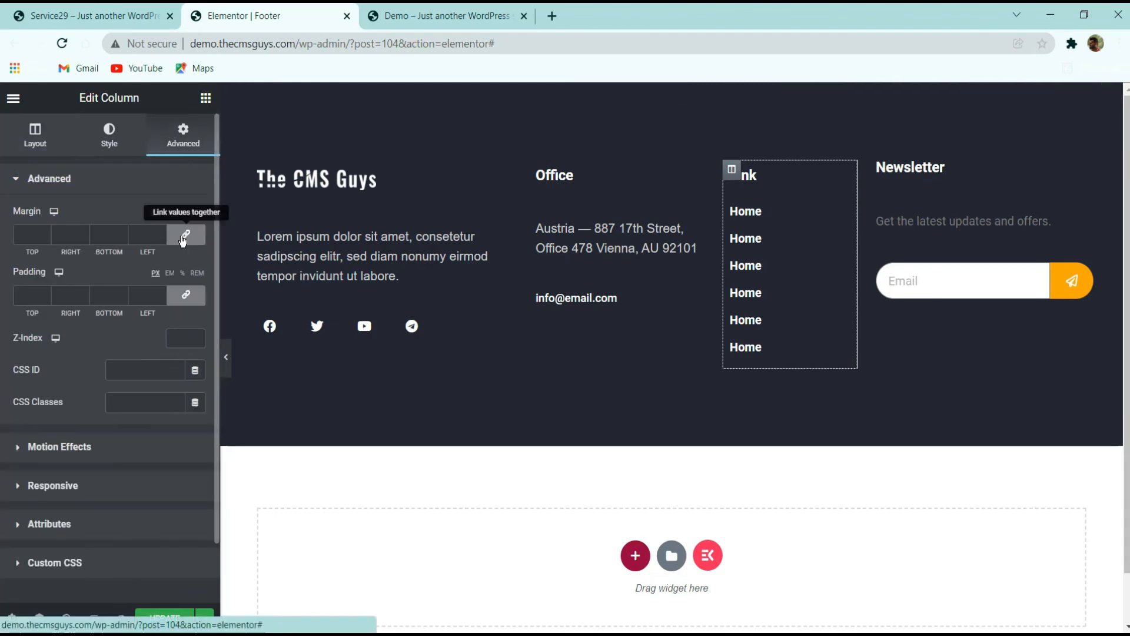
click(185, 236)
click(149, 236)
text(15)
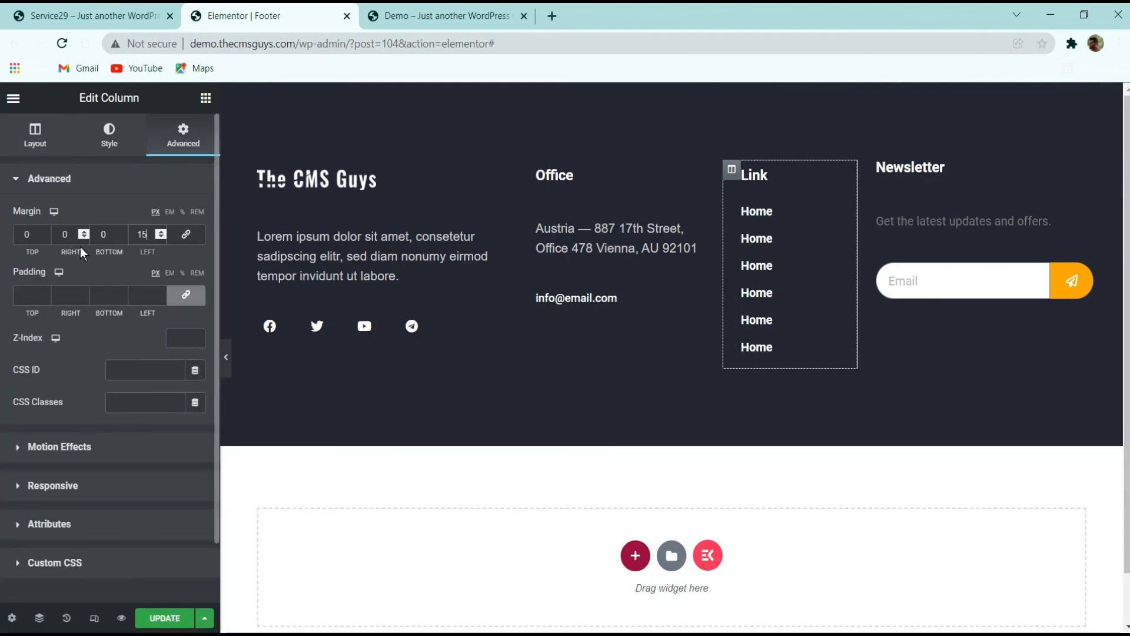
double_click(64, 235)
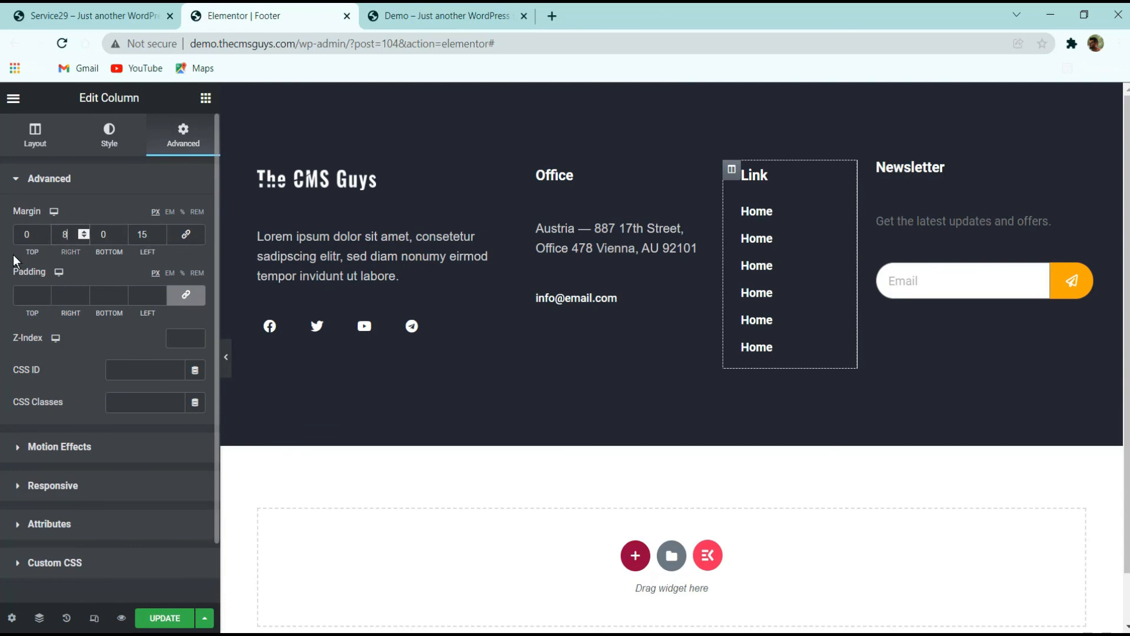
Set the Office column's left margin to 15 and right margin to 8
click(537, 170)
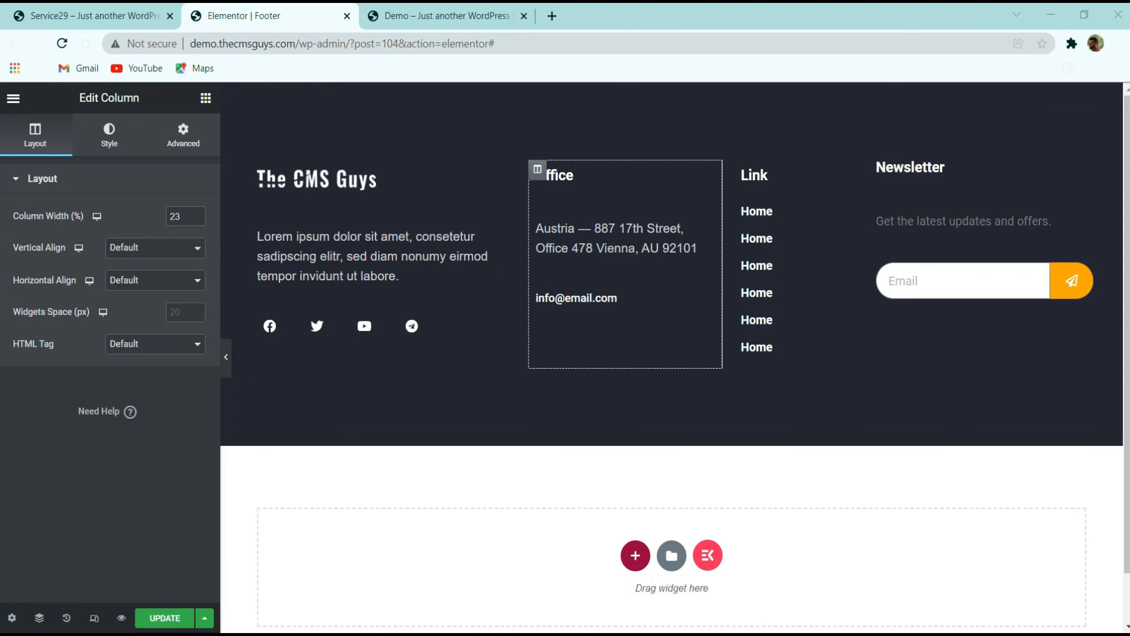
click(183, 136)
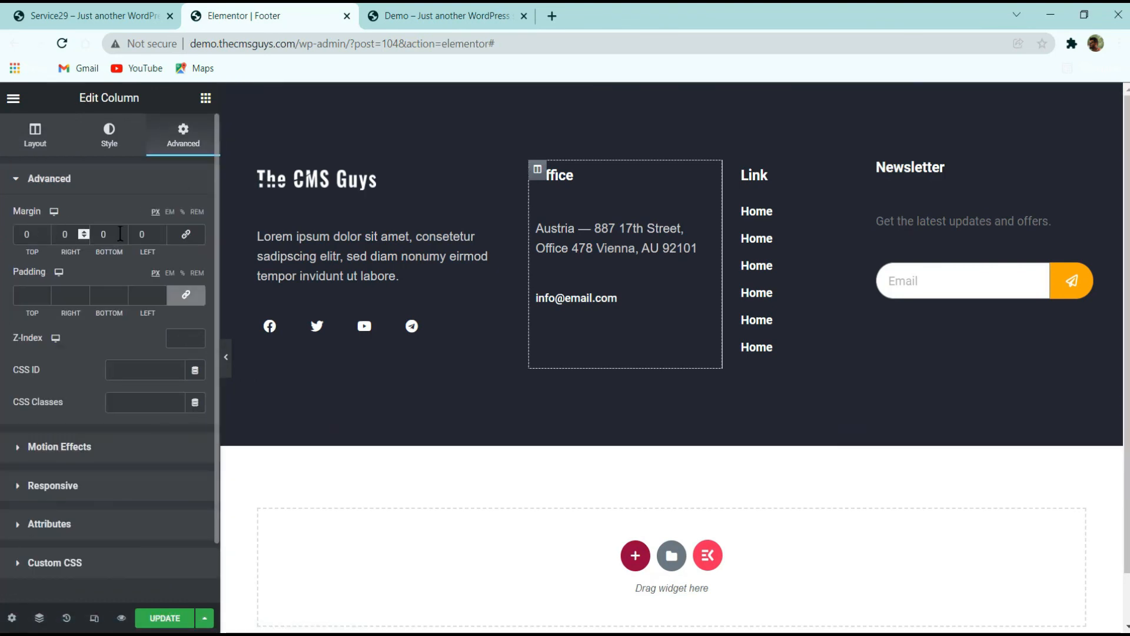
double_click(142, 234)
text(15)
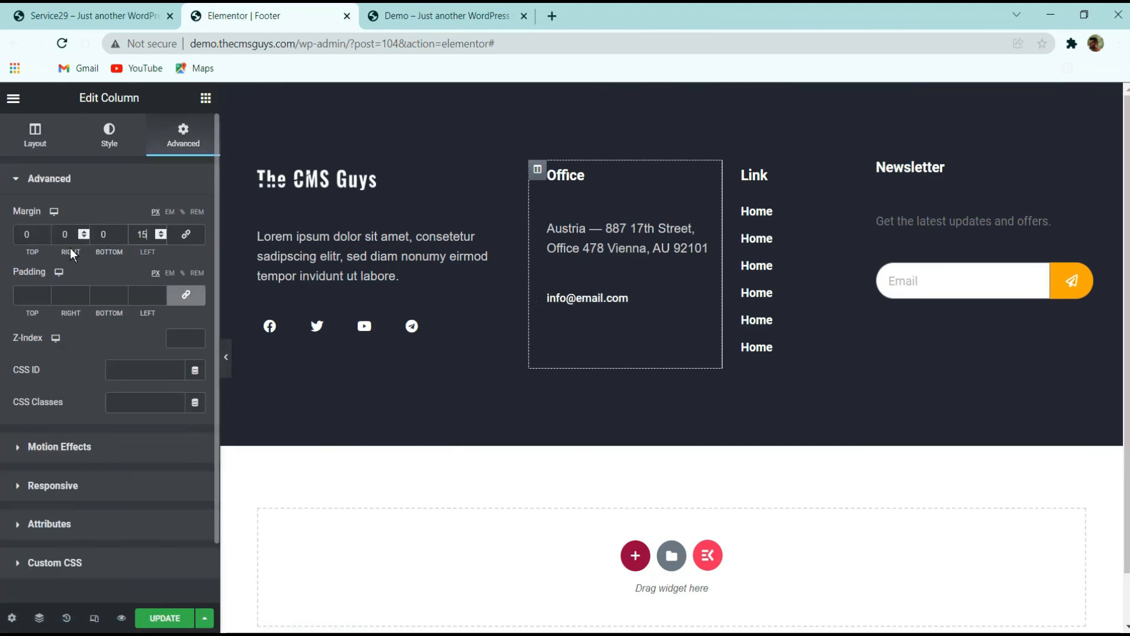
double_click(66, 234)
text(8)
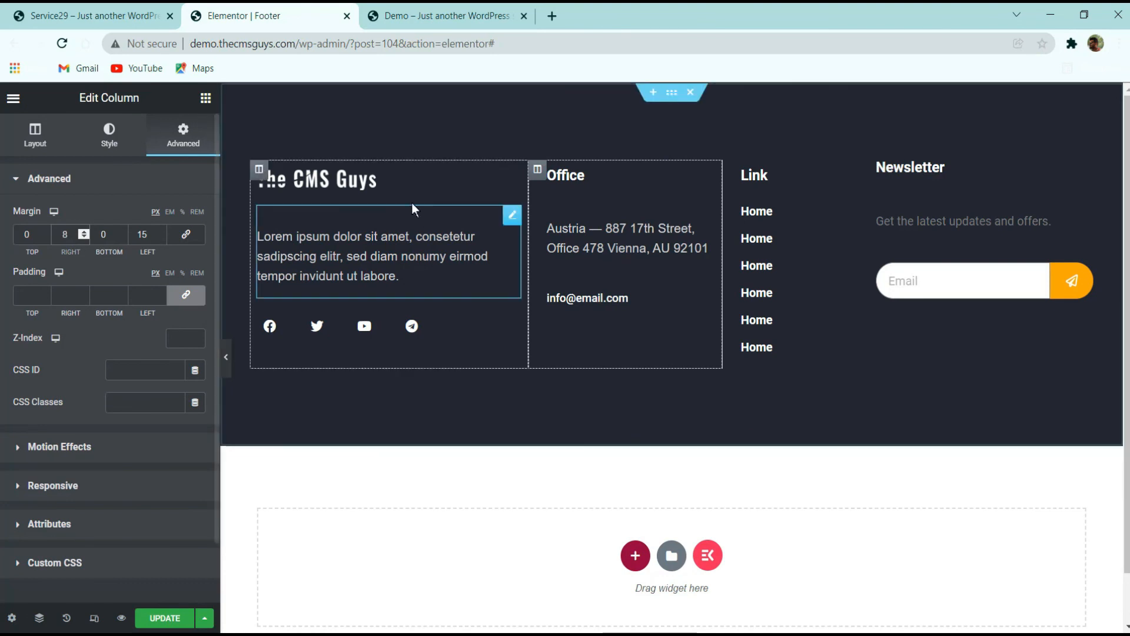
Set the first footer column's right margin to 15 and update the footer template
click(257, 170)
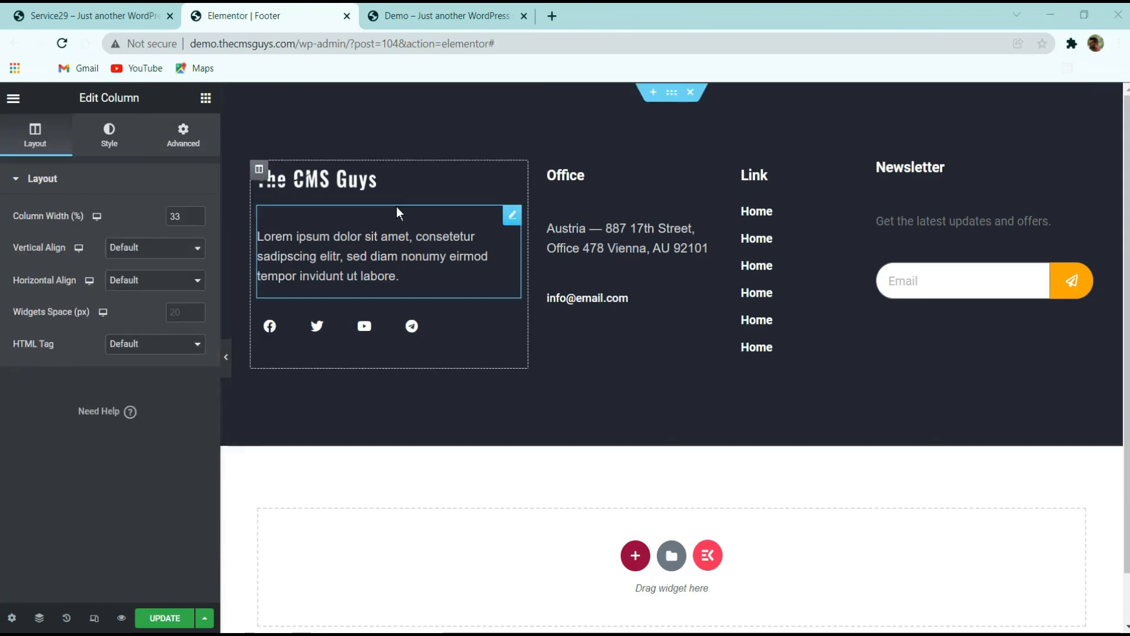
click(183, 135)
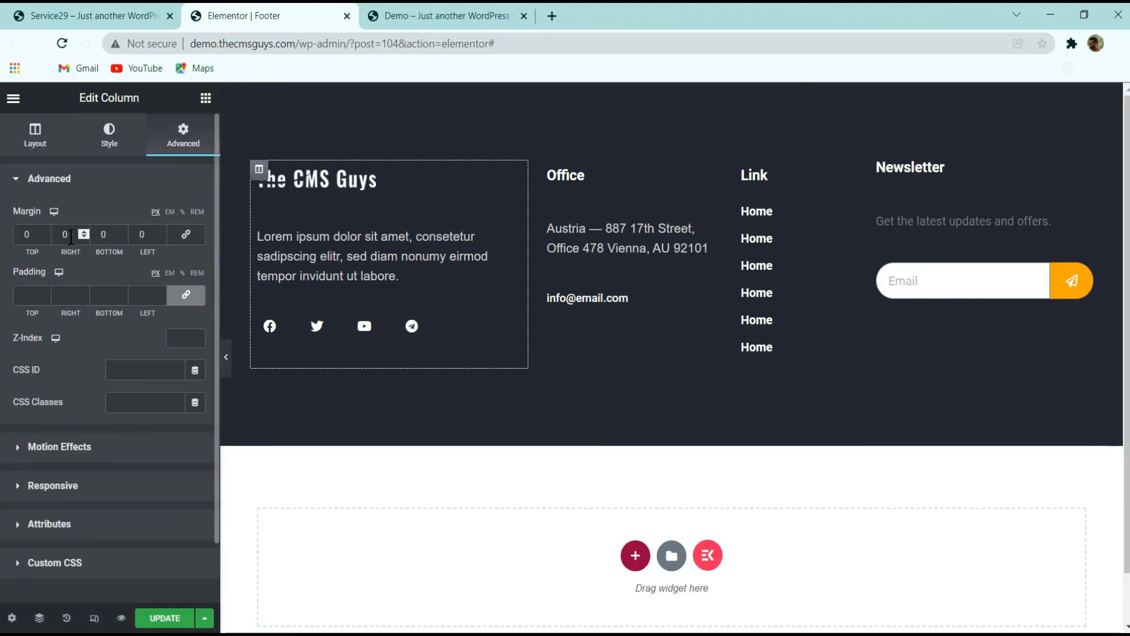
click(149, 234)
drag(71, 233, 46, 232)
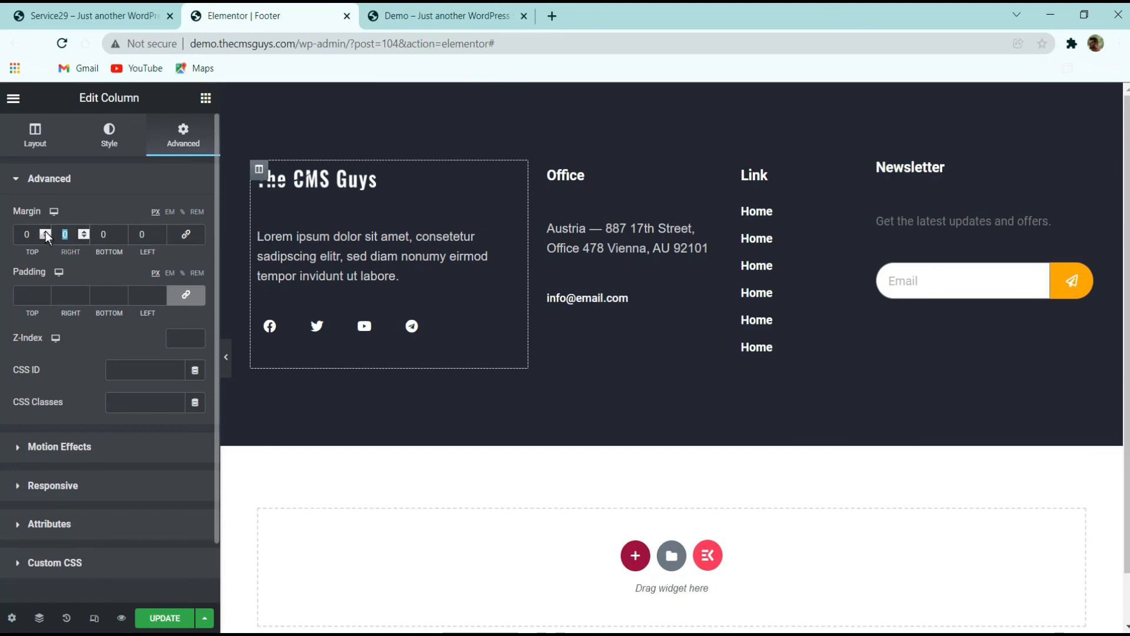
text(15)
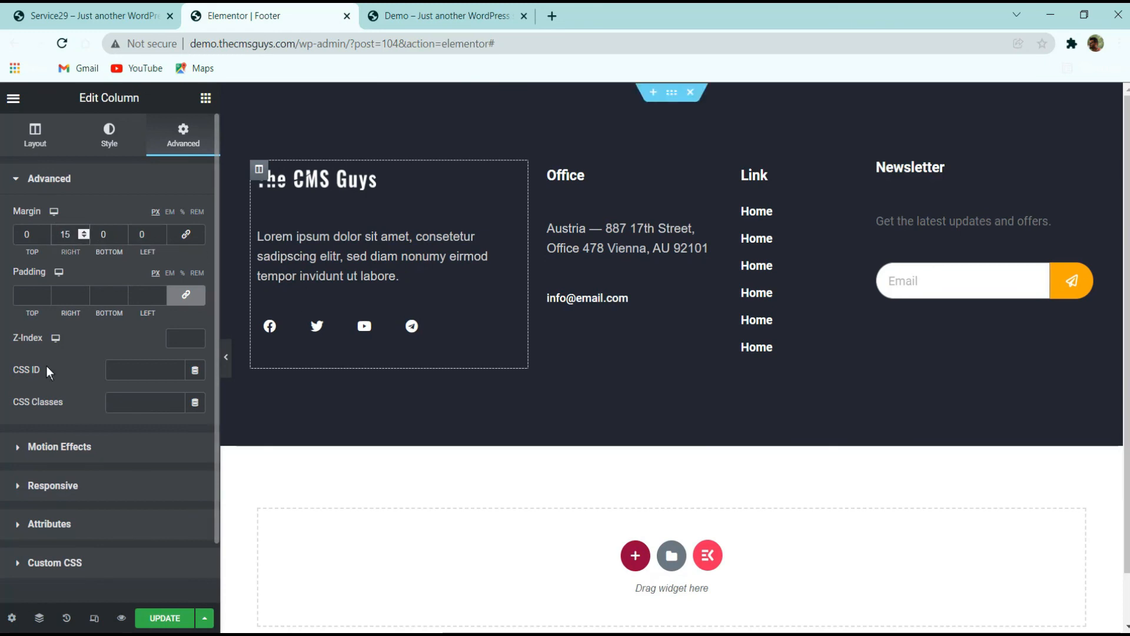
click(165, 617)
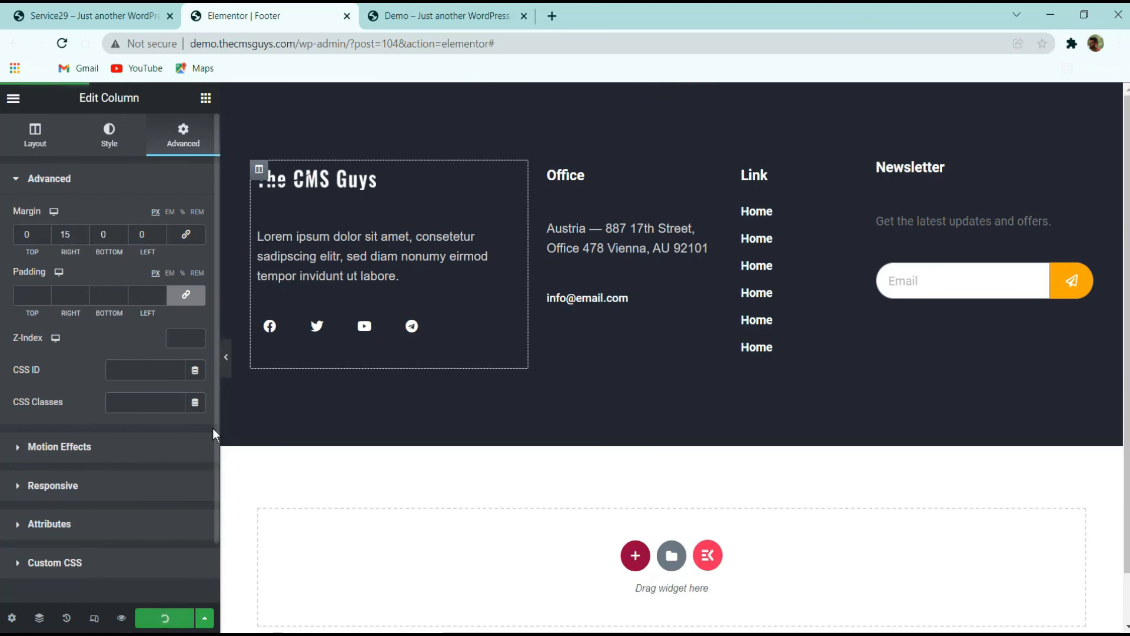
Preview the footer, then switch to the Demo site tab and reload it to view the footer live
click(226, 356)
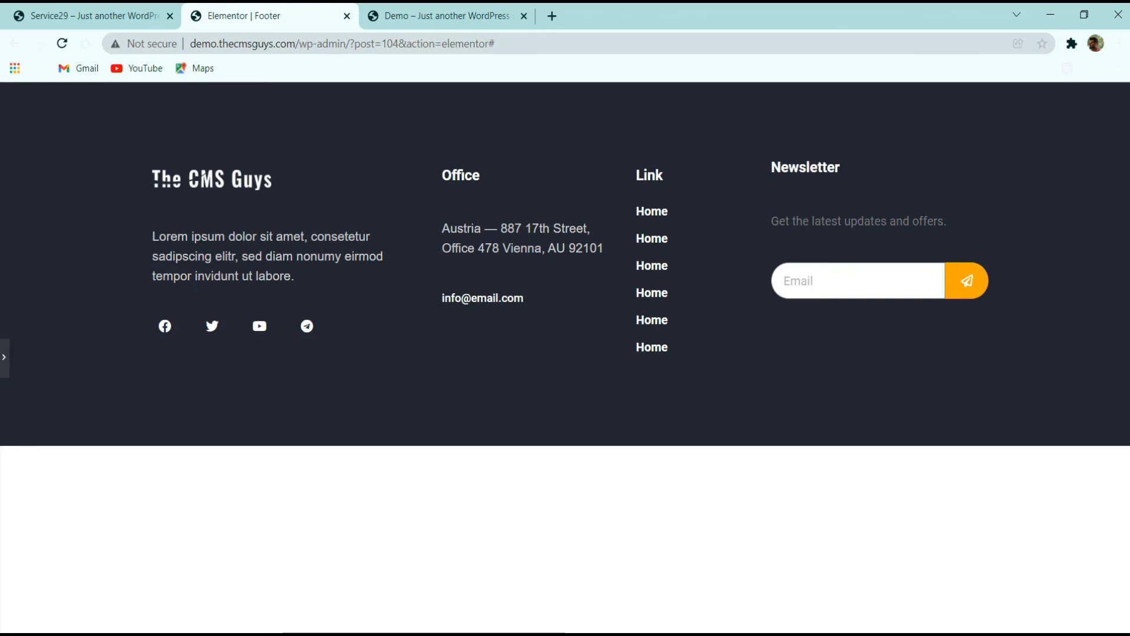
click(4, 357)
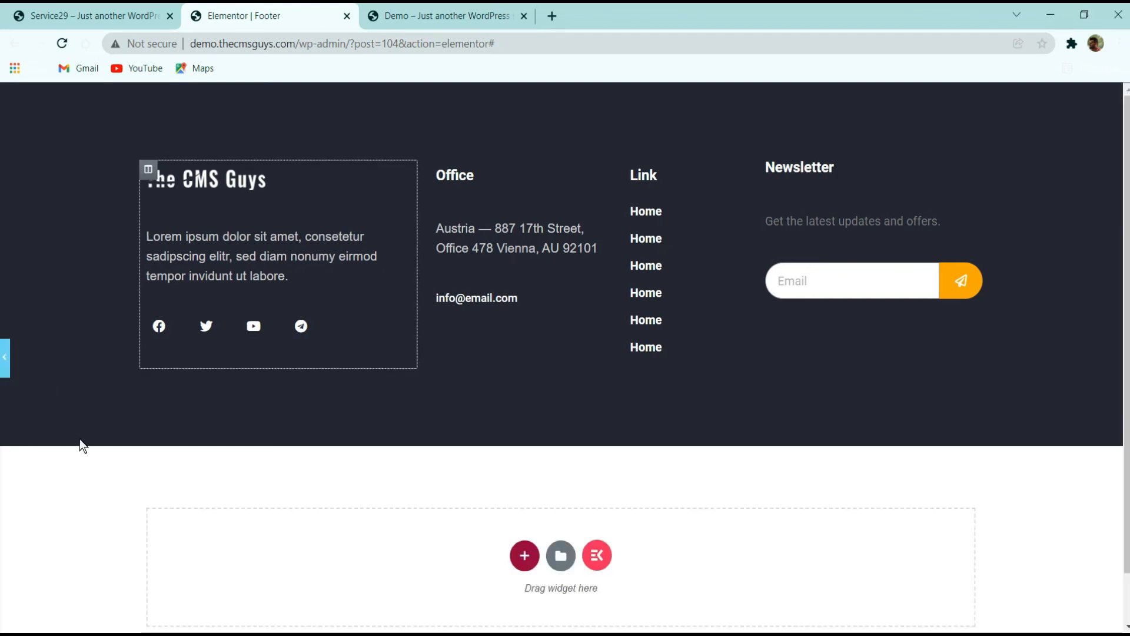
click(412, 16)
click(63, 44)
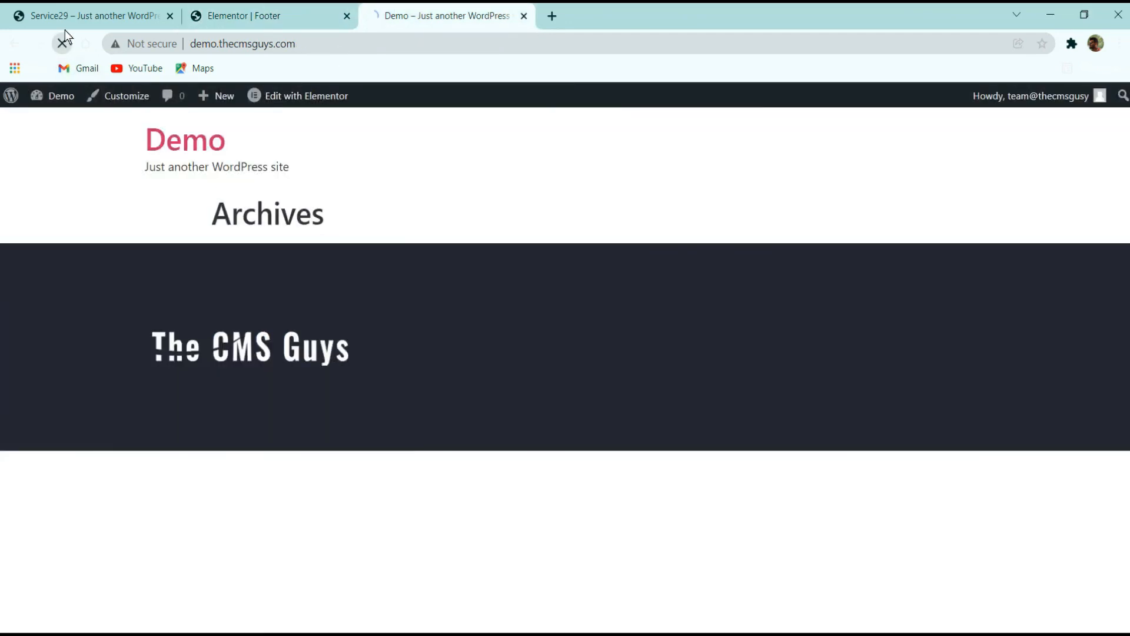